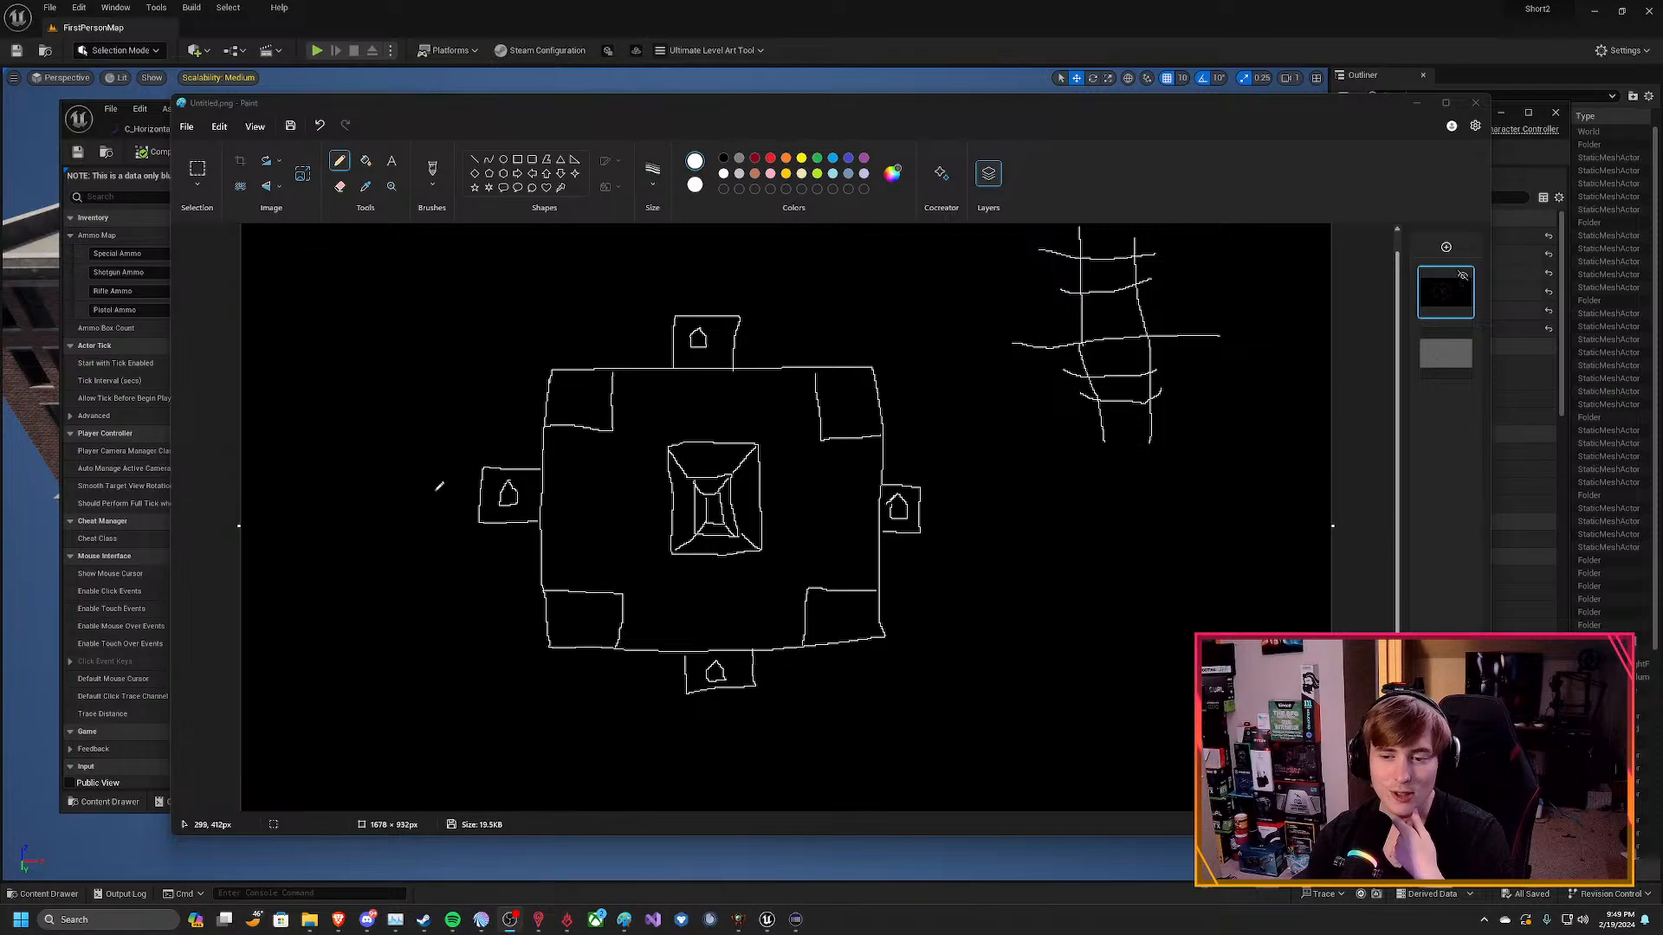
# Number the four house boxes around the map sketch clockwise from 1 to 4, starting above the upper box.
pyautogui.moveTo(708, 279); pyautogui.dragTo(700, 301)
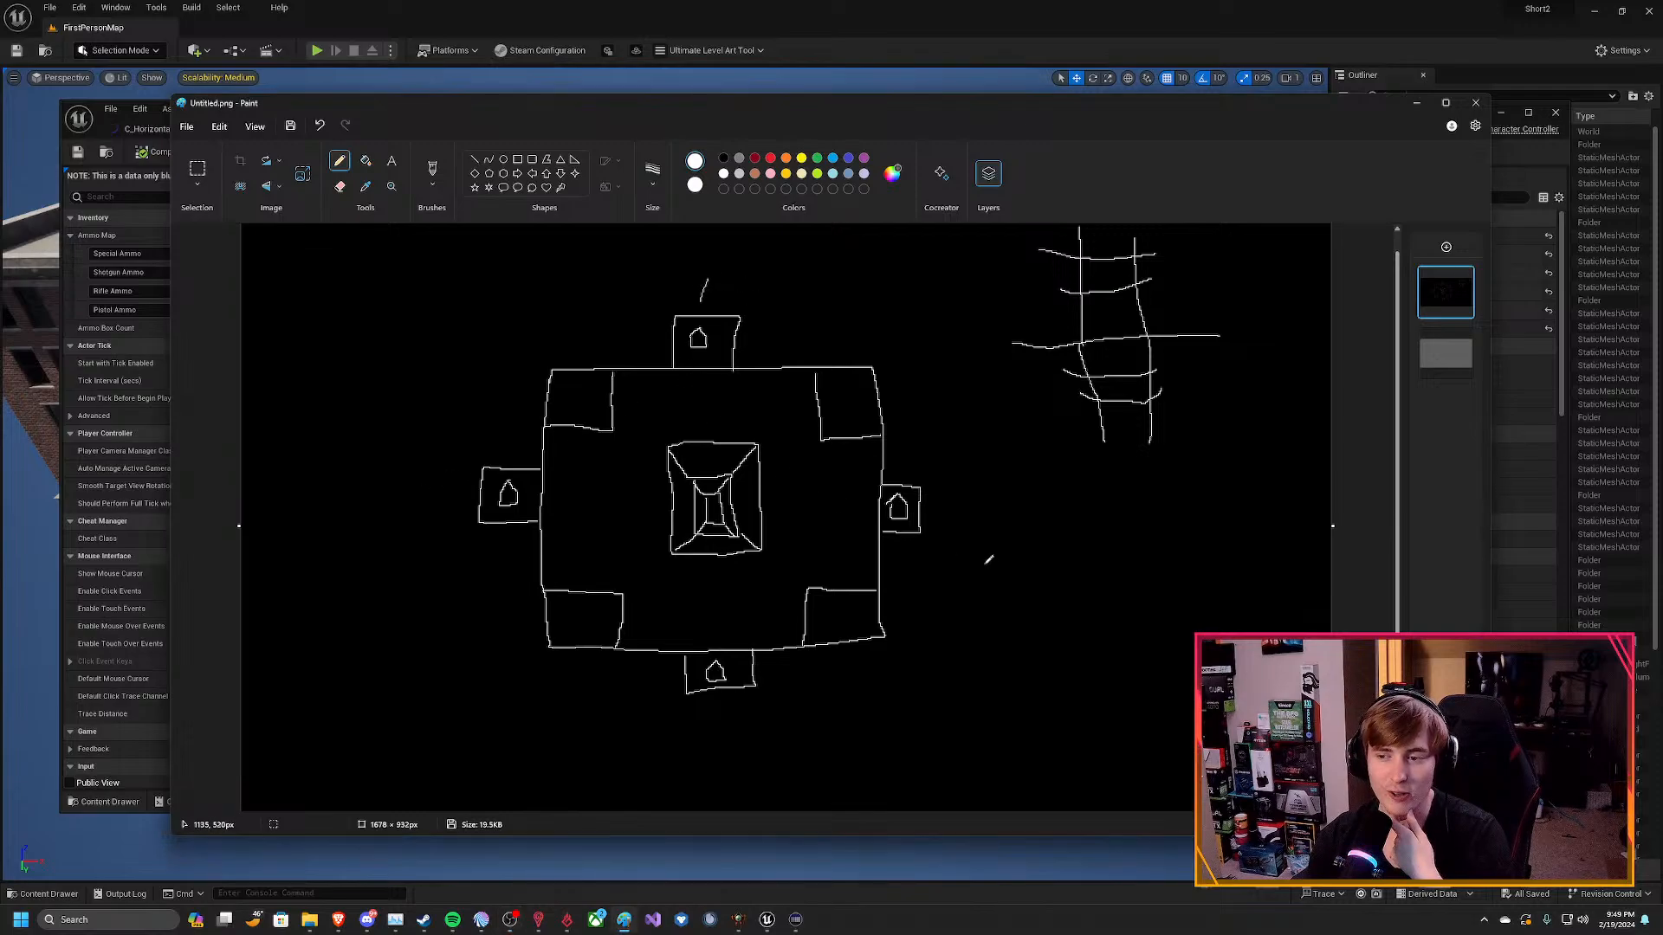
pyautogui.moveTo(943, 492); pyautogui.dragTo(943, 529)
pyautogui.moveTo(711, 704)
pyautogui.mouseDown()
pyautogui.moveTo(729, 719)
pyautogui.moveTo(715, 735)
pyautogui.mouseUp()
pyautogui.moveTo(467, 465)
pyautogui.mouseDown()
pyautogui.moveTo(448, 535)
pyautogui.moveTo(453, 501)
pyautogui.mouseUp()
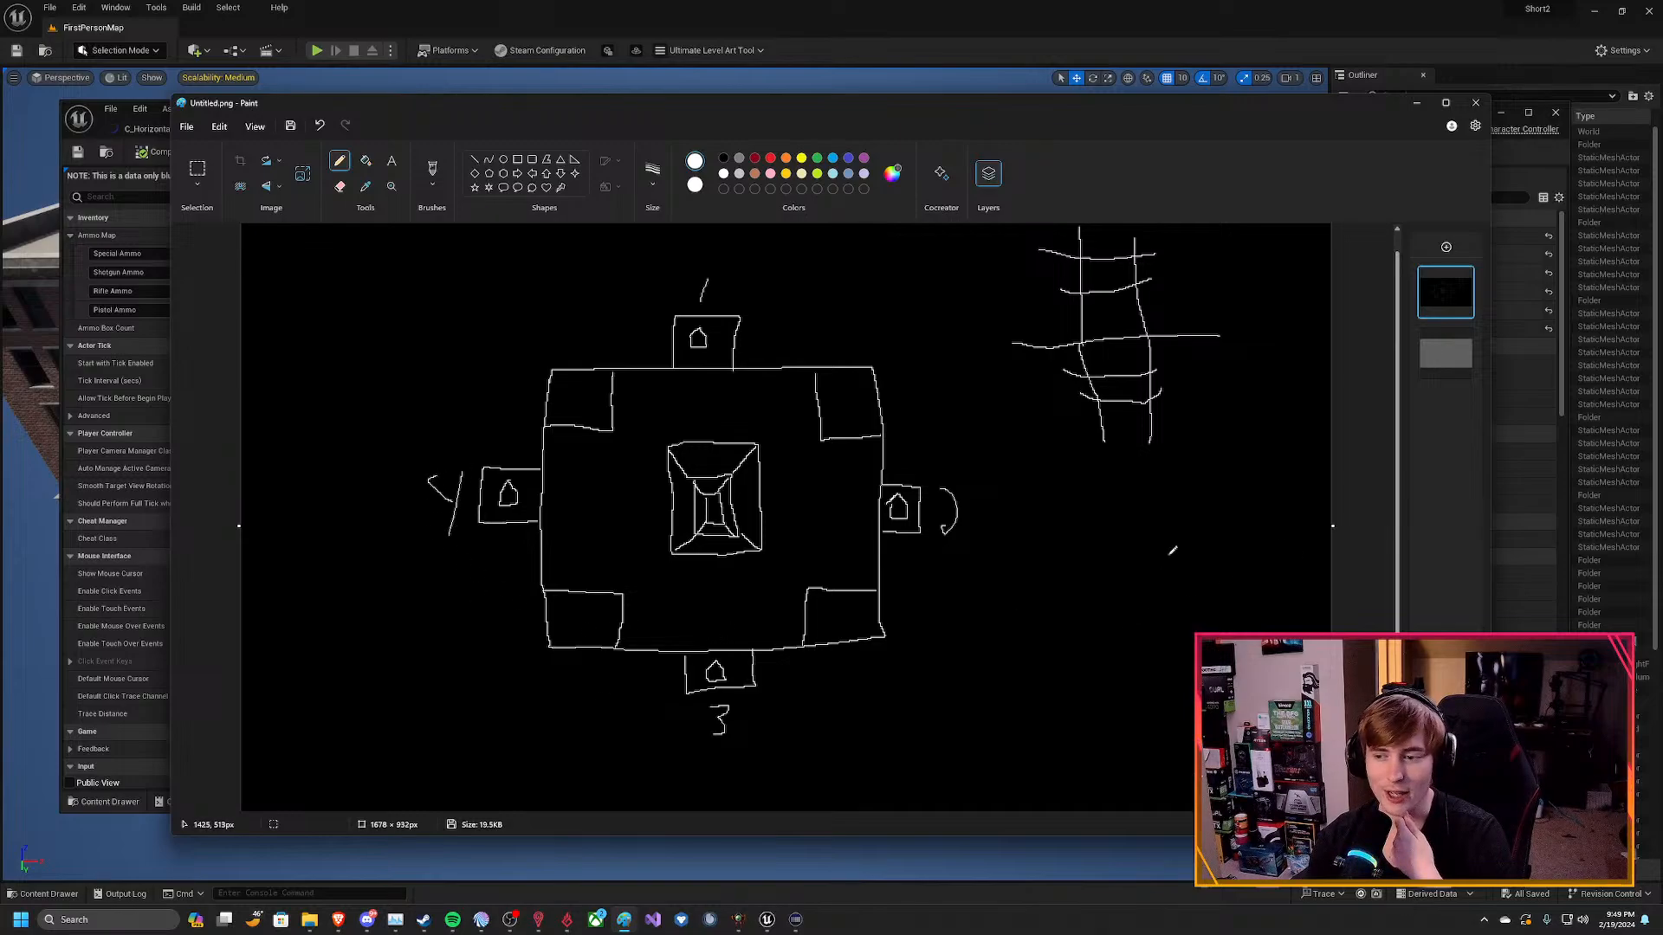
# Handwrite the note "4 Teams" beside the map sketch.
pyautogui.moveTo(1107, 507)
pyautogui.mouseDown()
pyautogui.moveTo(1106, 592)
pyautogui.moveTo(1086, 554)
pyautogui.moveTo(1156, 547)
pyautogui.moveTo(1155, 588)
pyautogui.mouseUp()
pyautogui.moveTo(1137, 522)
pyautogui.mouseDown()
pyautogui.moveTo(1188, 513)
pyautogui.moveTo(1203, 580)
pyautogui.moveTo(1289, 578)
pyautogui.mouseUp()
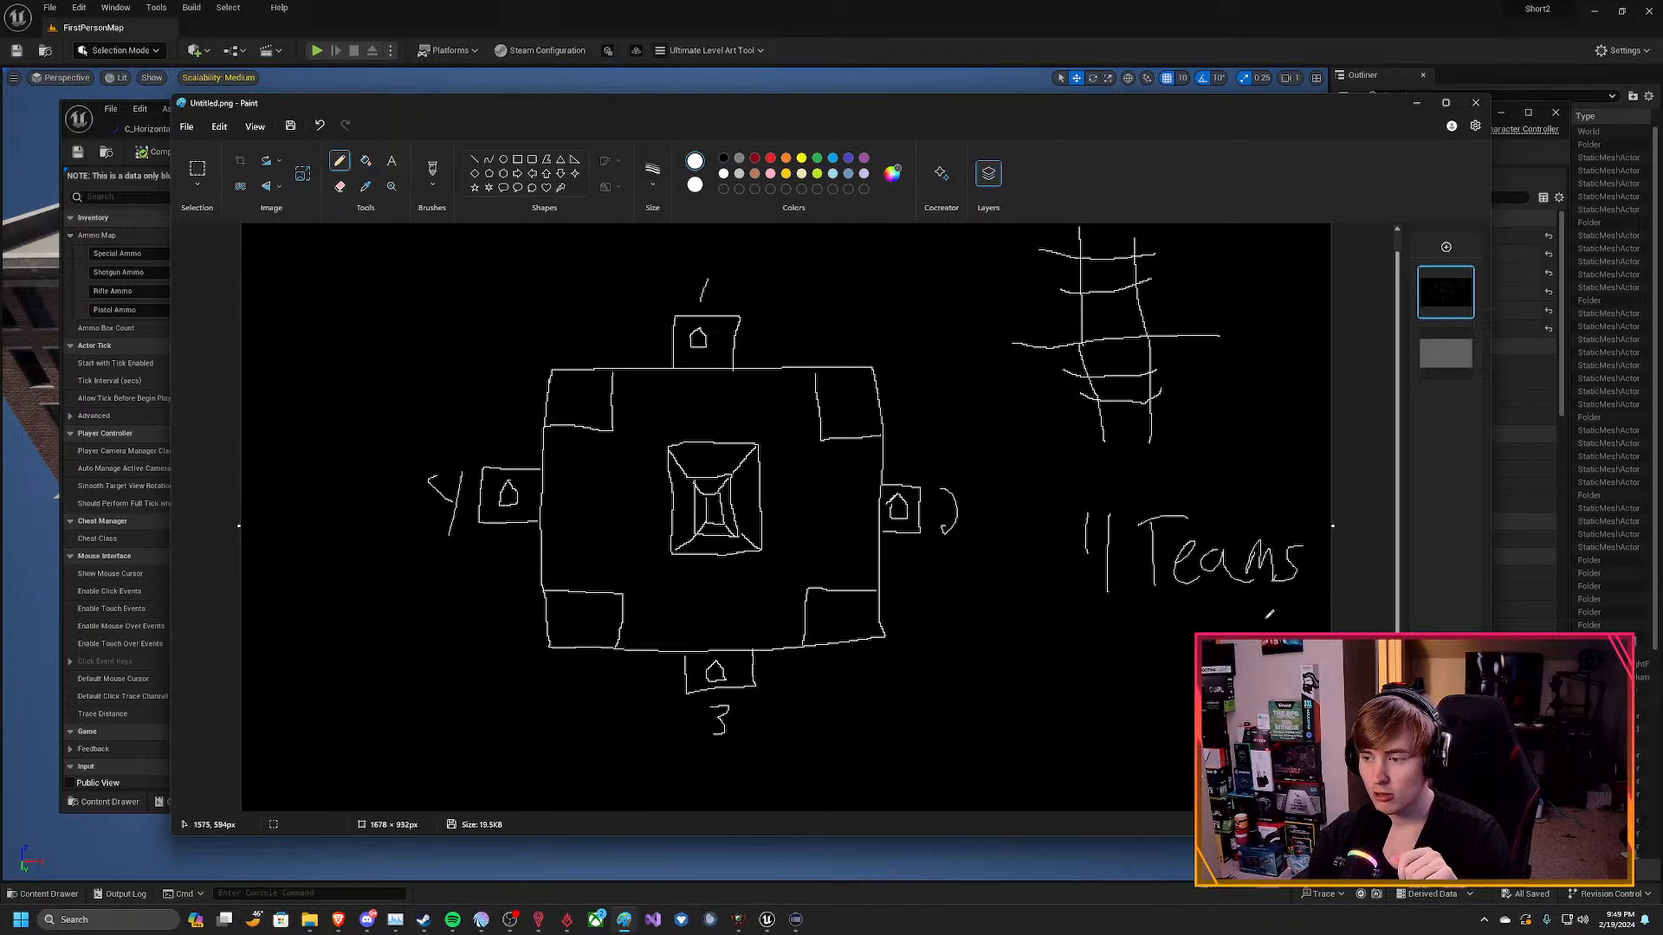
pyautogui.moveTo(1087, 554); pyautogui.dragTo(1108, 552)
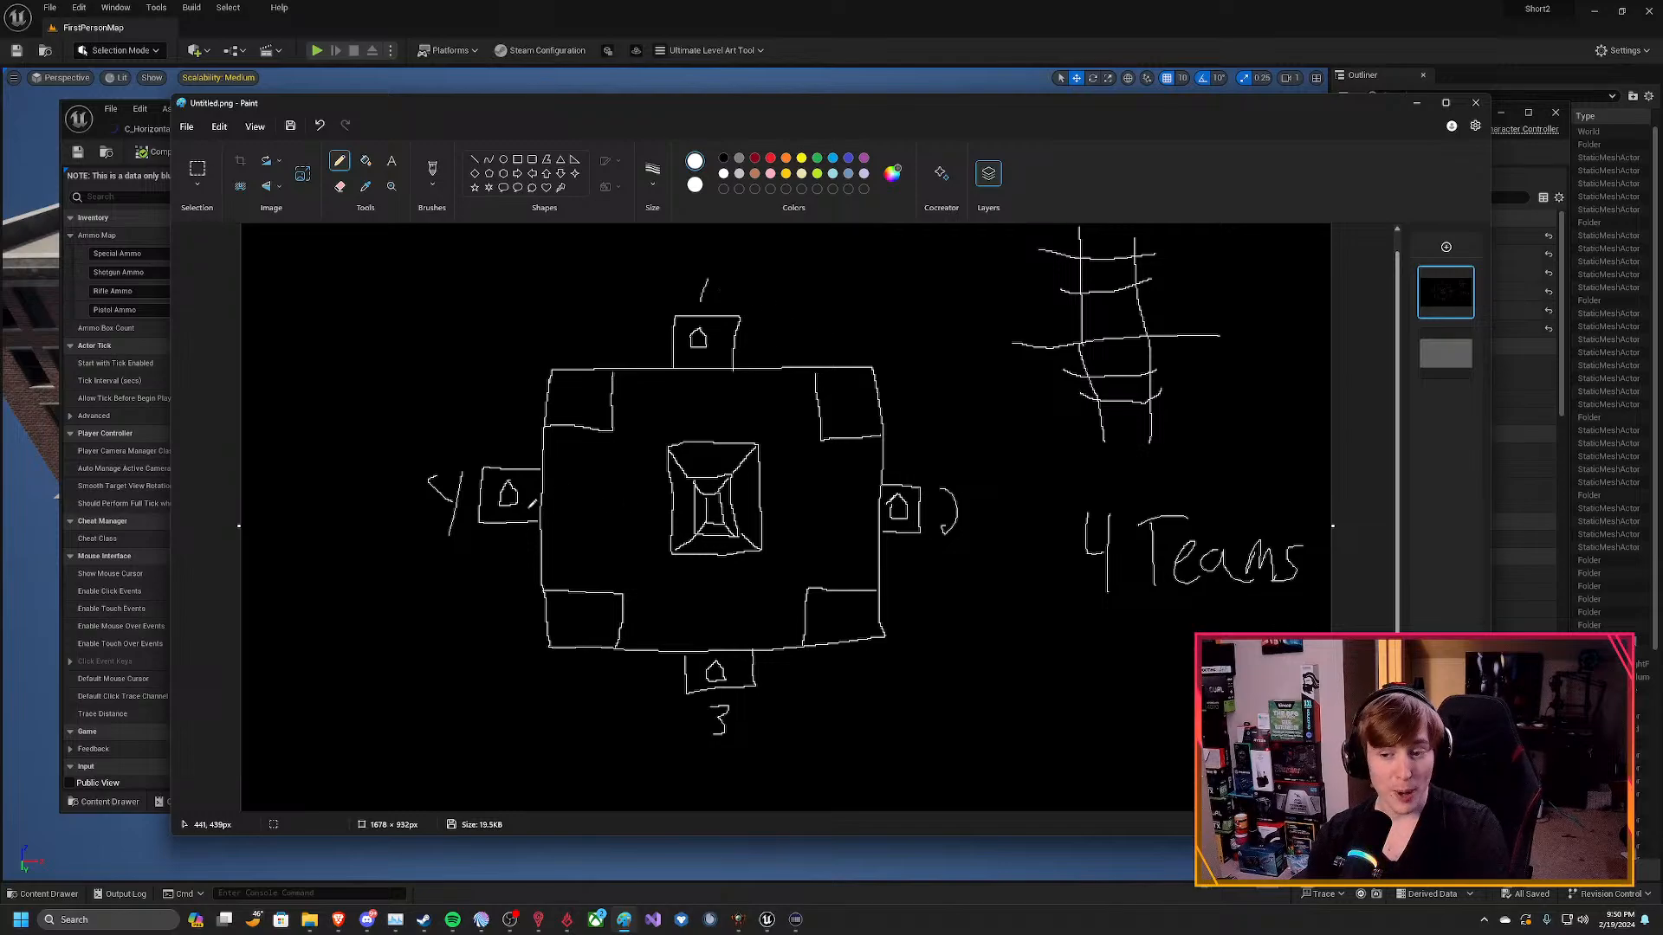
# Draw and undo a line from box 4 to the central pyramid, and mark the pyramid's sides with dots.
pyautogui.moveTo(547, 493); pyautogui.dragTo(660, 489)
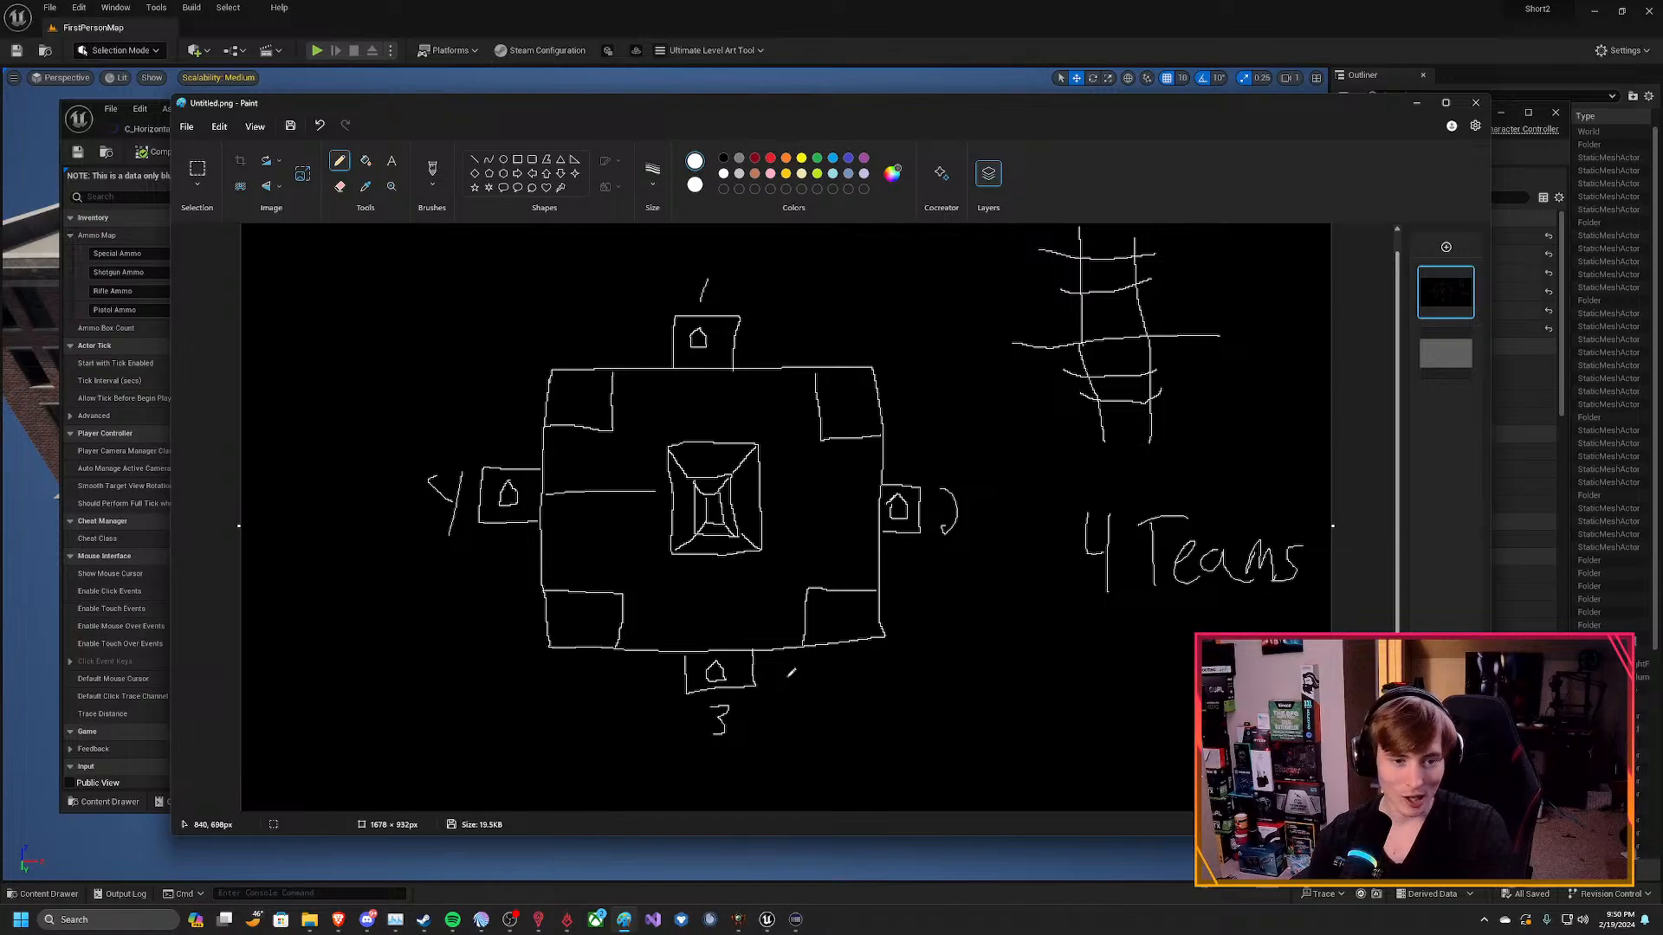
pyautogui.hotkey('ctrl', 'z')
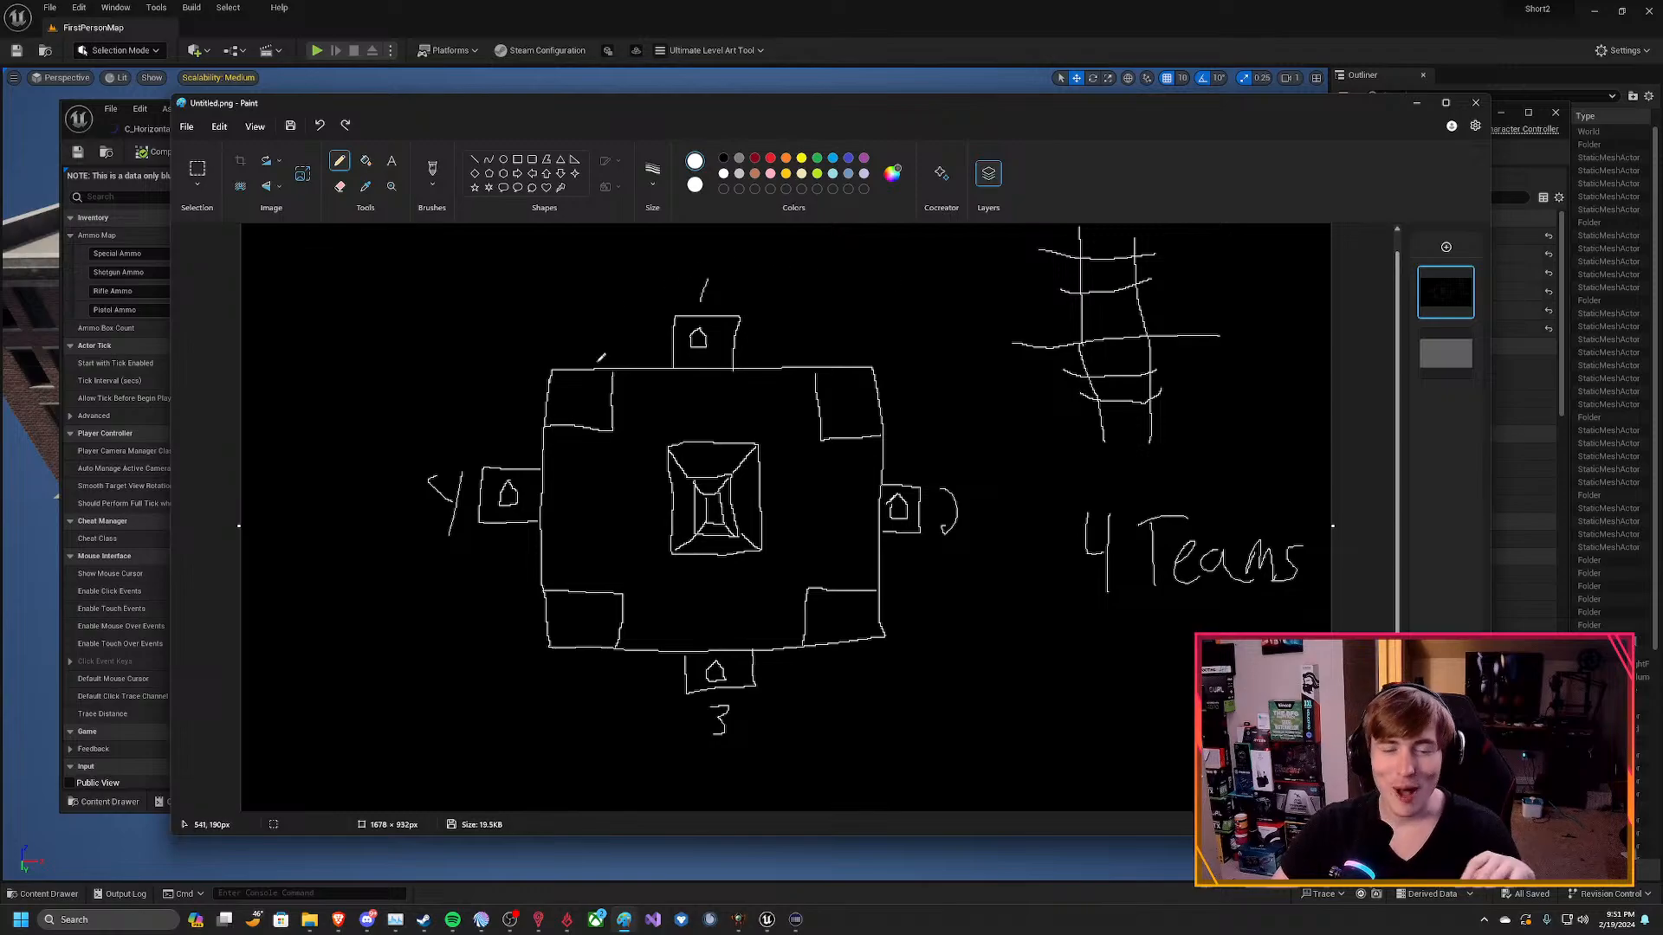
pyautogui.click(707, 452)
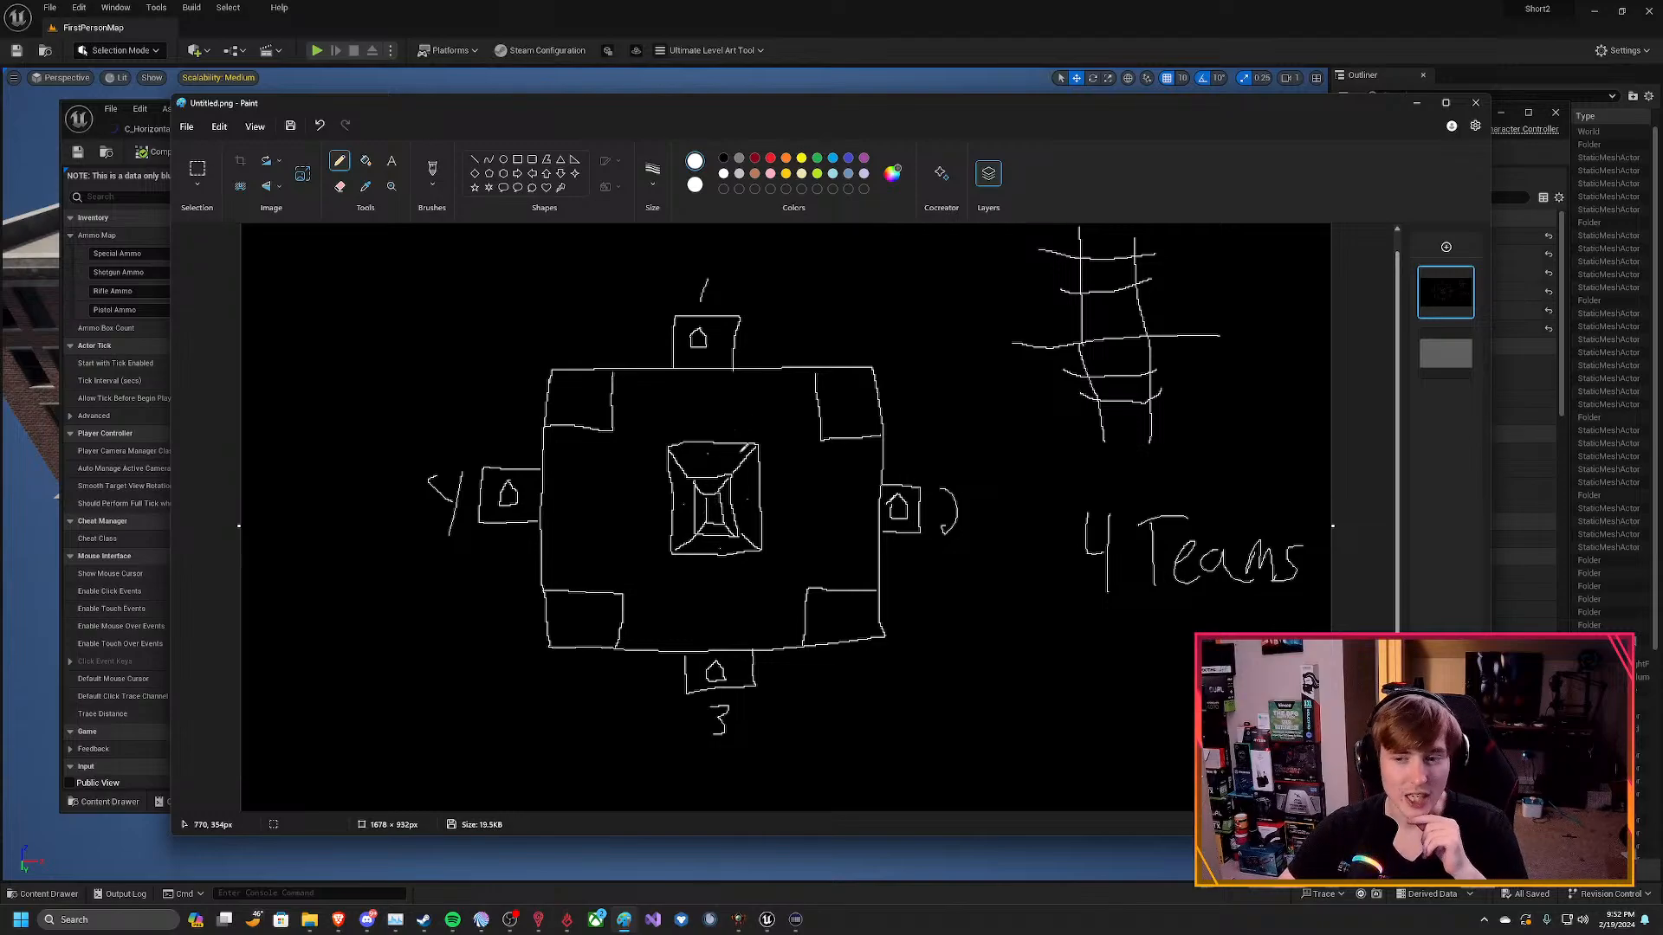
# Hide the Paint and blueprint windows and play the FirstPersonMap level in the Unreal Editor viewport.
pyautogui.click(1417, 105)
pyautogui.click(1503, 114)
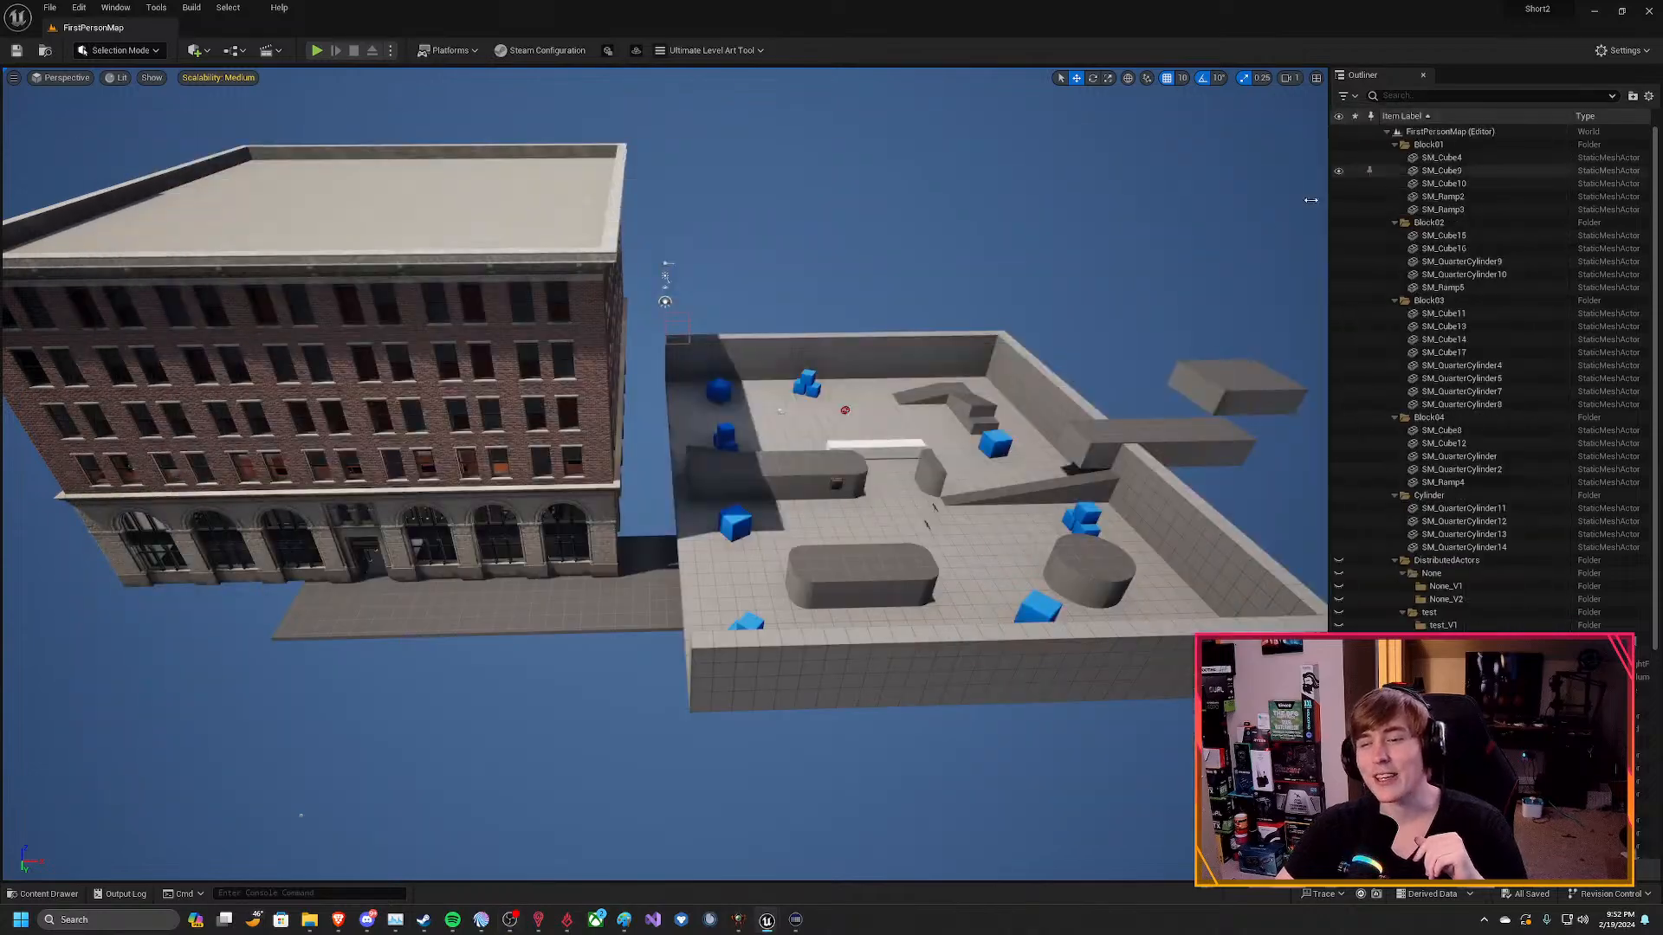
pyautogui.click(326, 51)
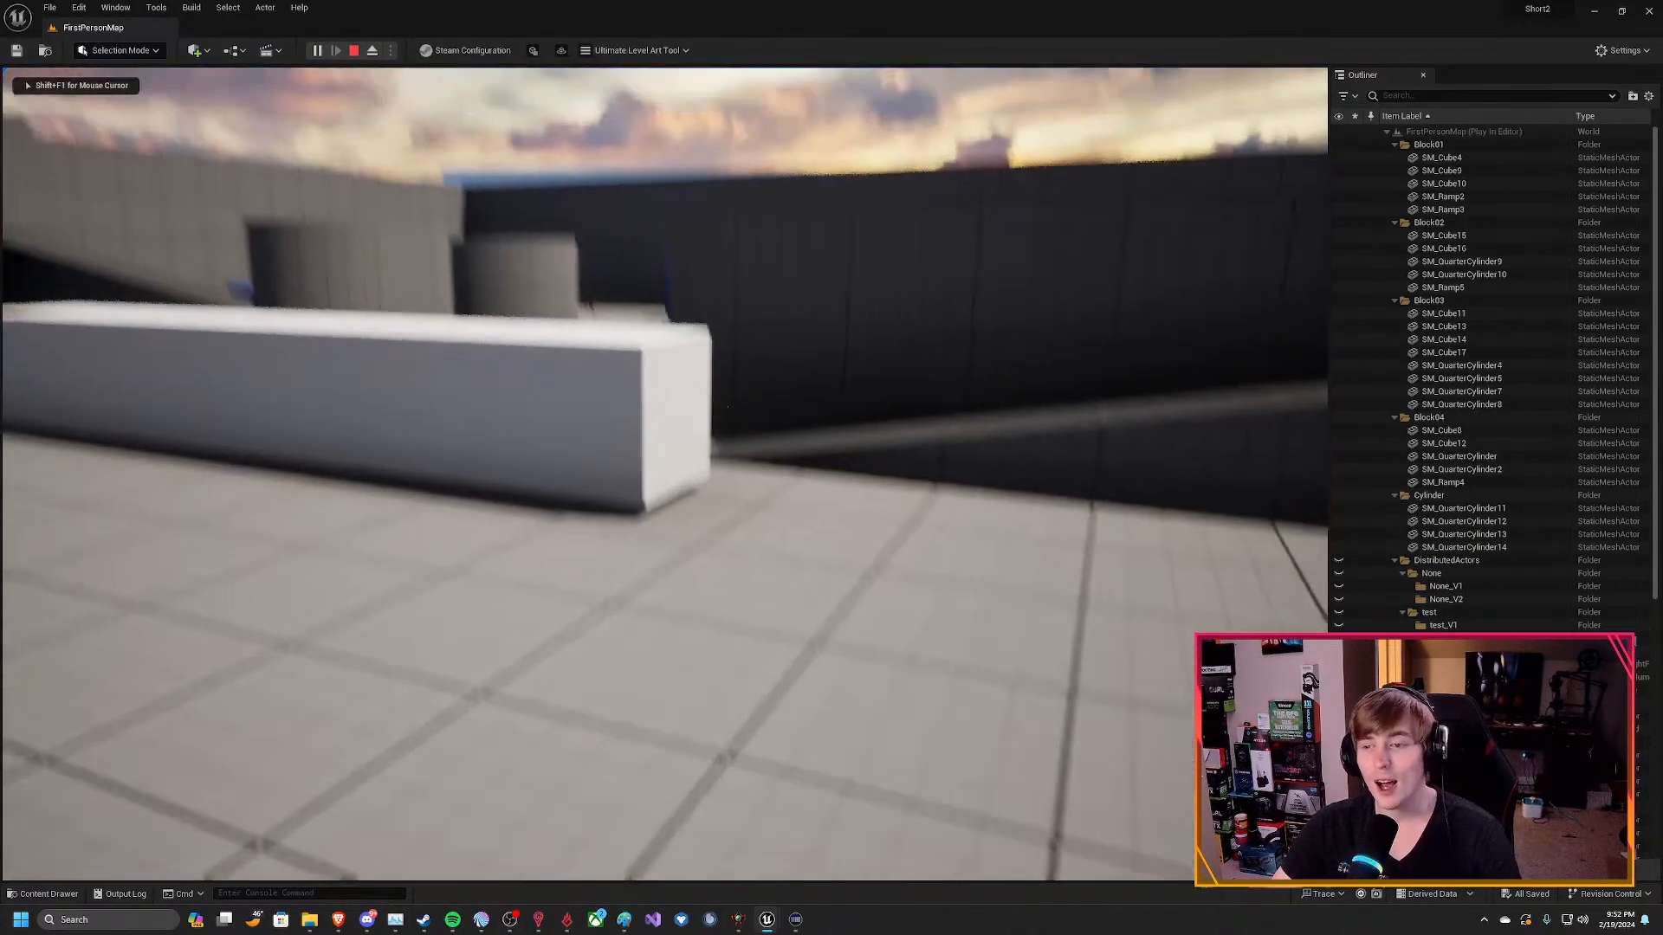
# Move the character over the white block to the two floating rifles and examine them up close.
pyautogui.press('w')
pyautogui.press('space')
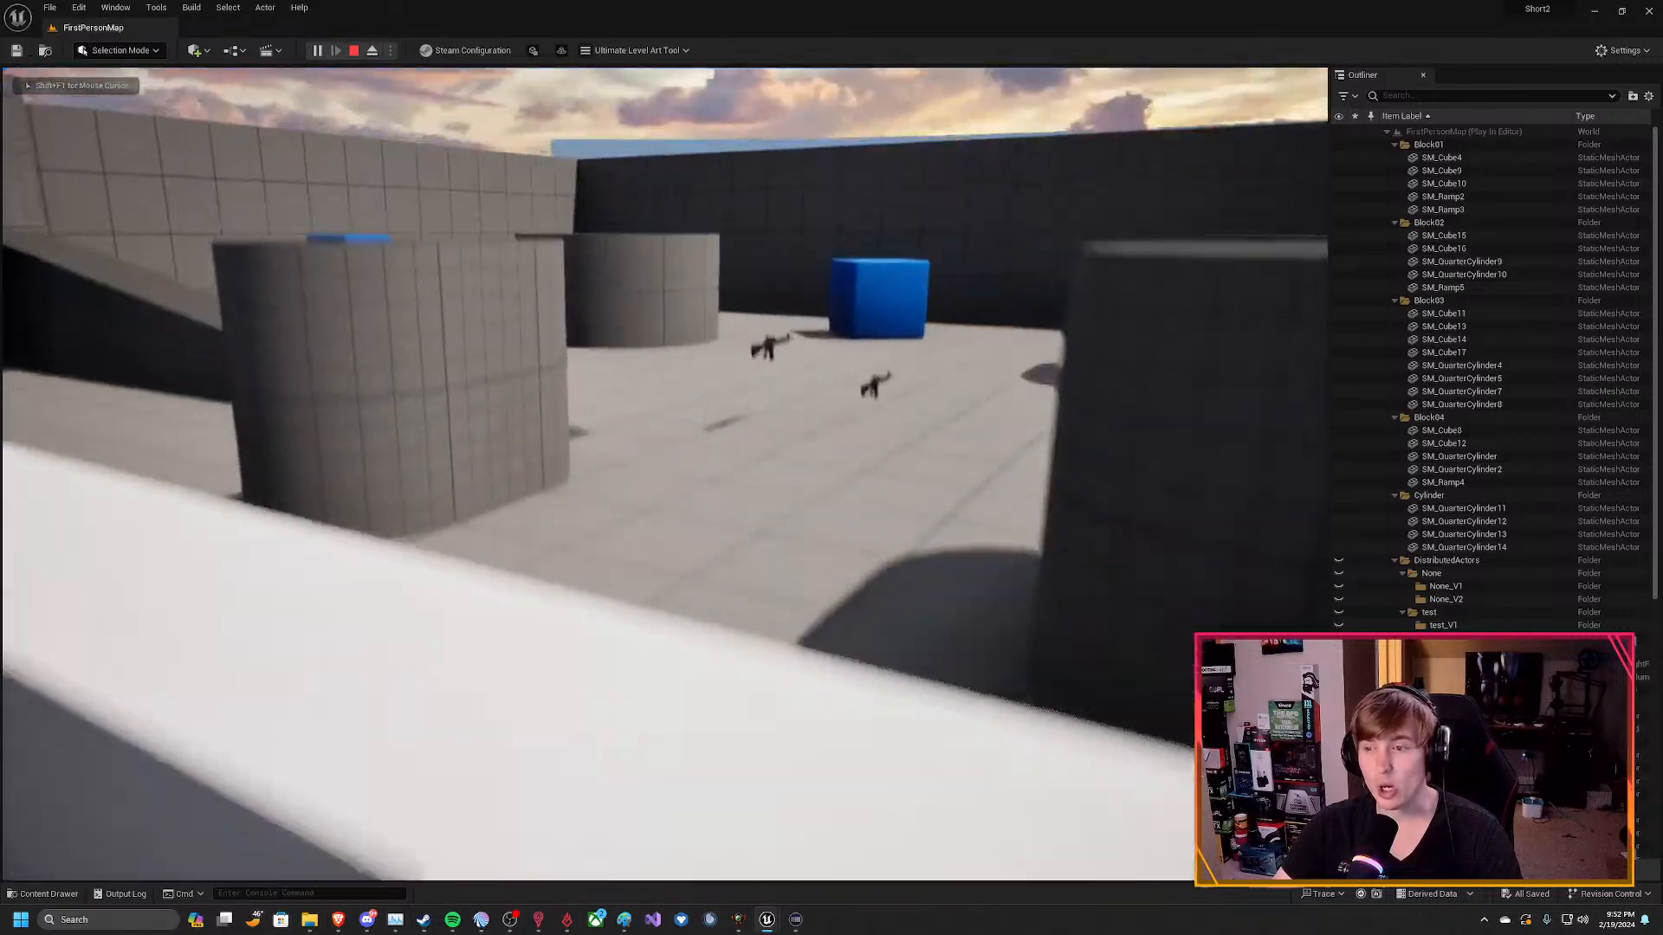
pyautogui.press('w')
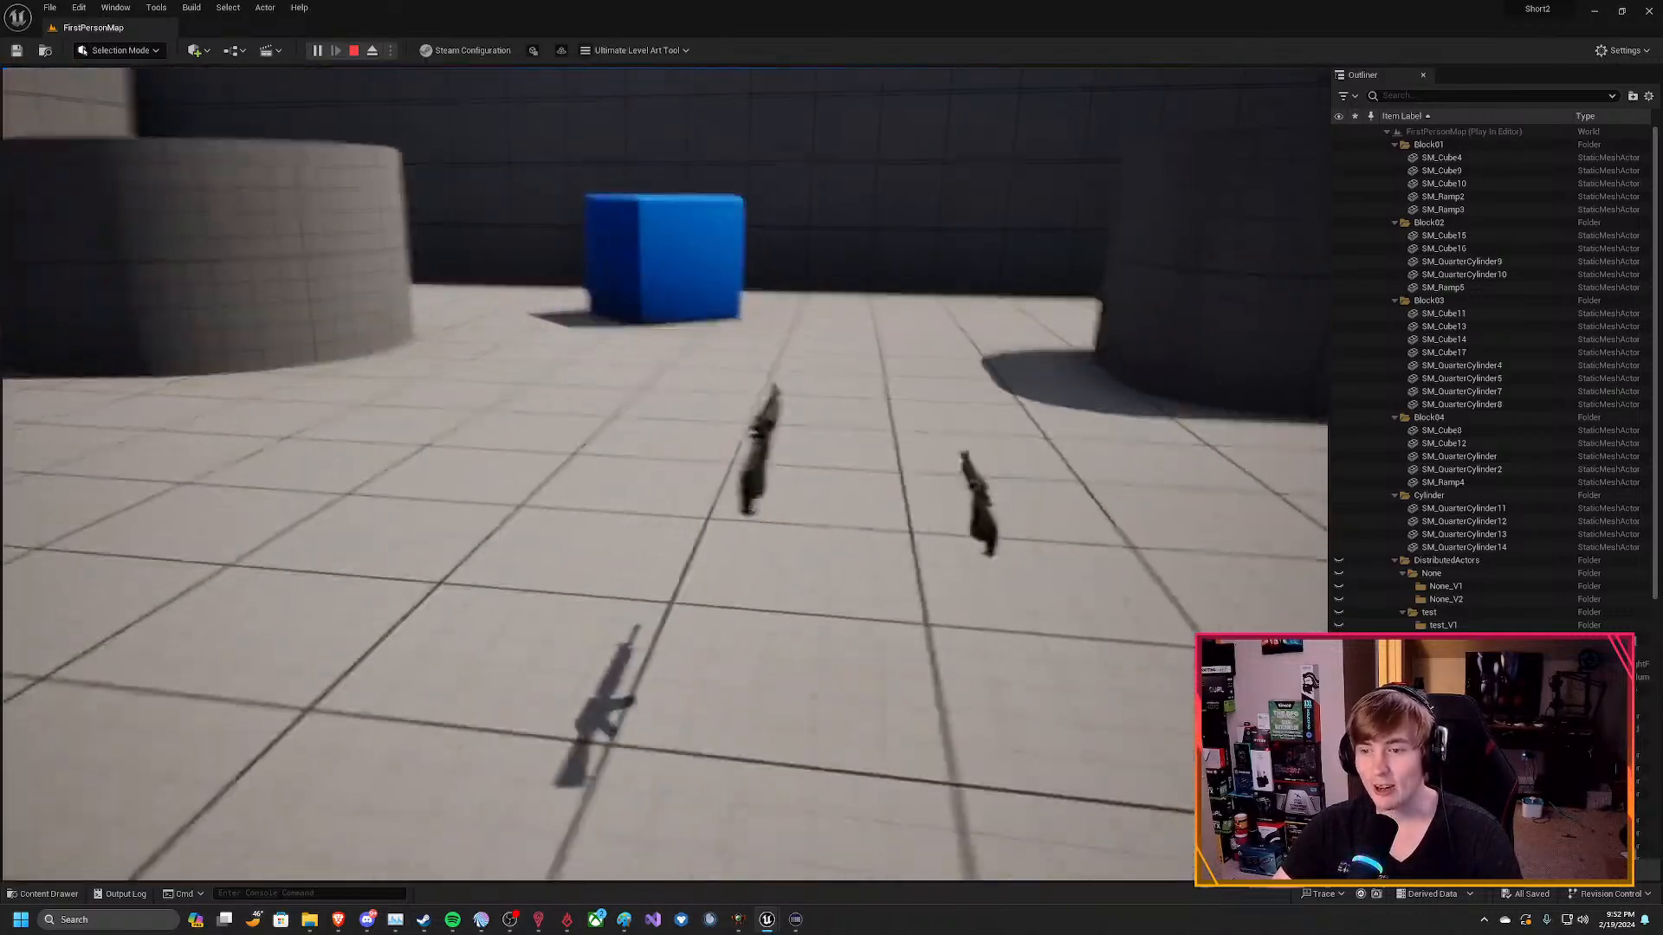
pyautogui.press('w')
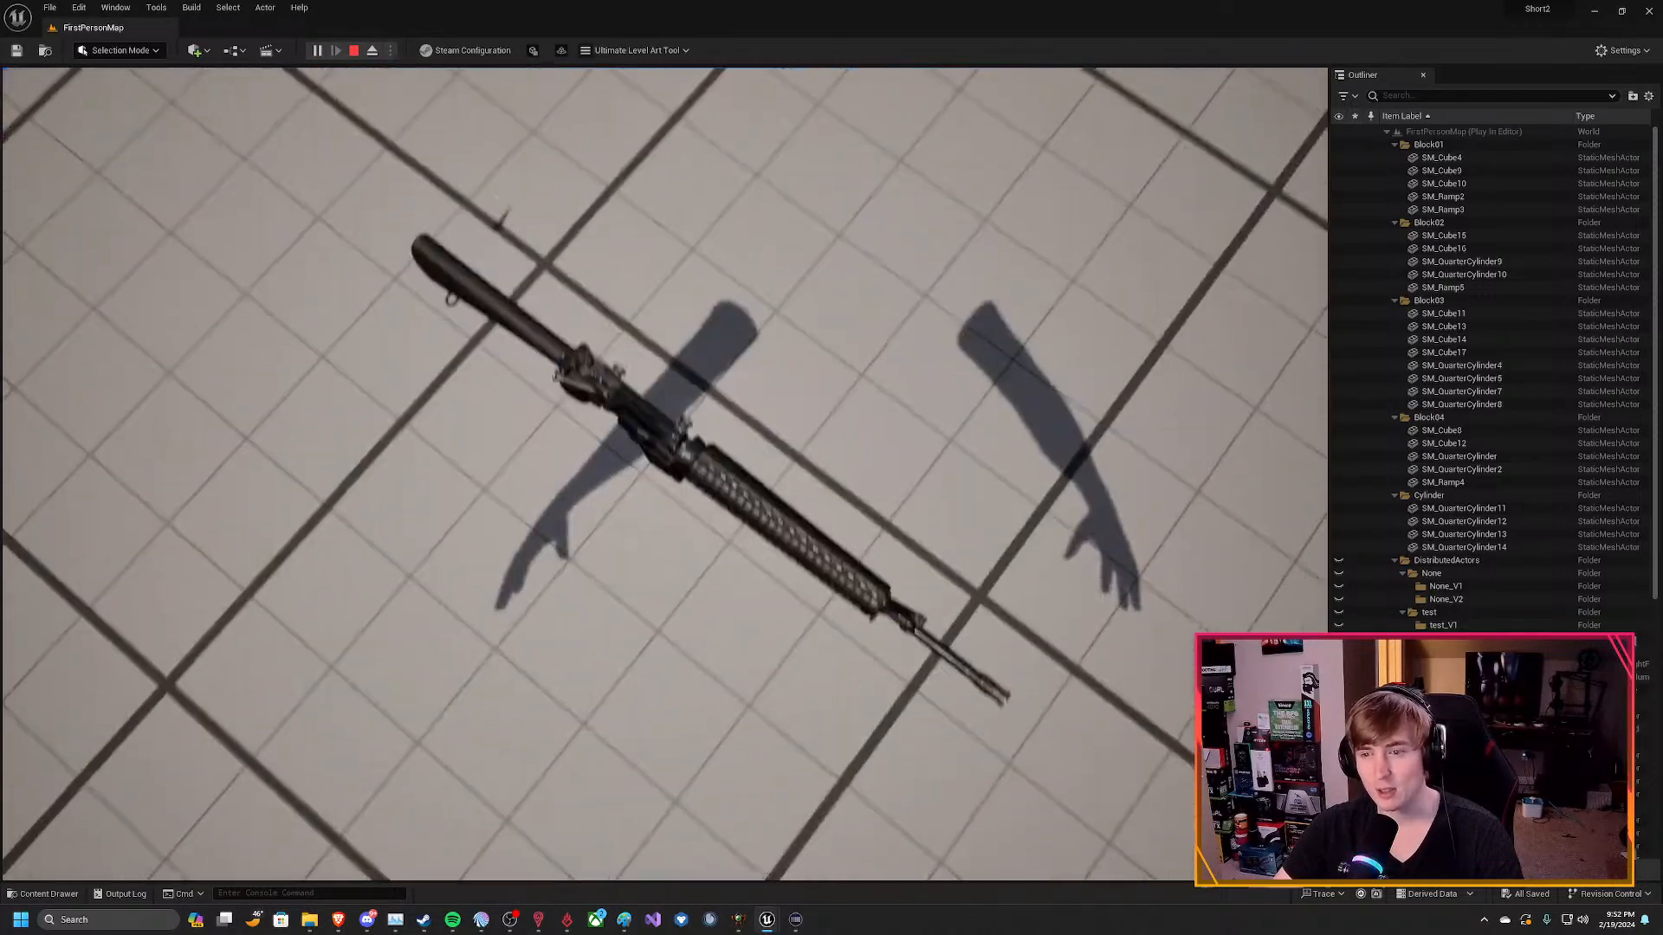
pyautogui.press('s')
pyautogui.press('d')
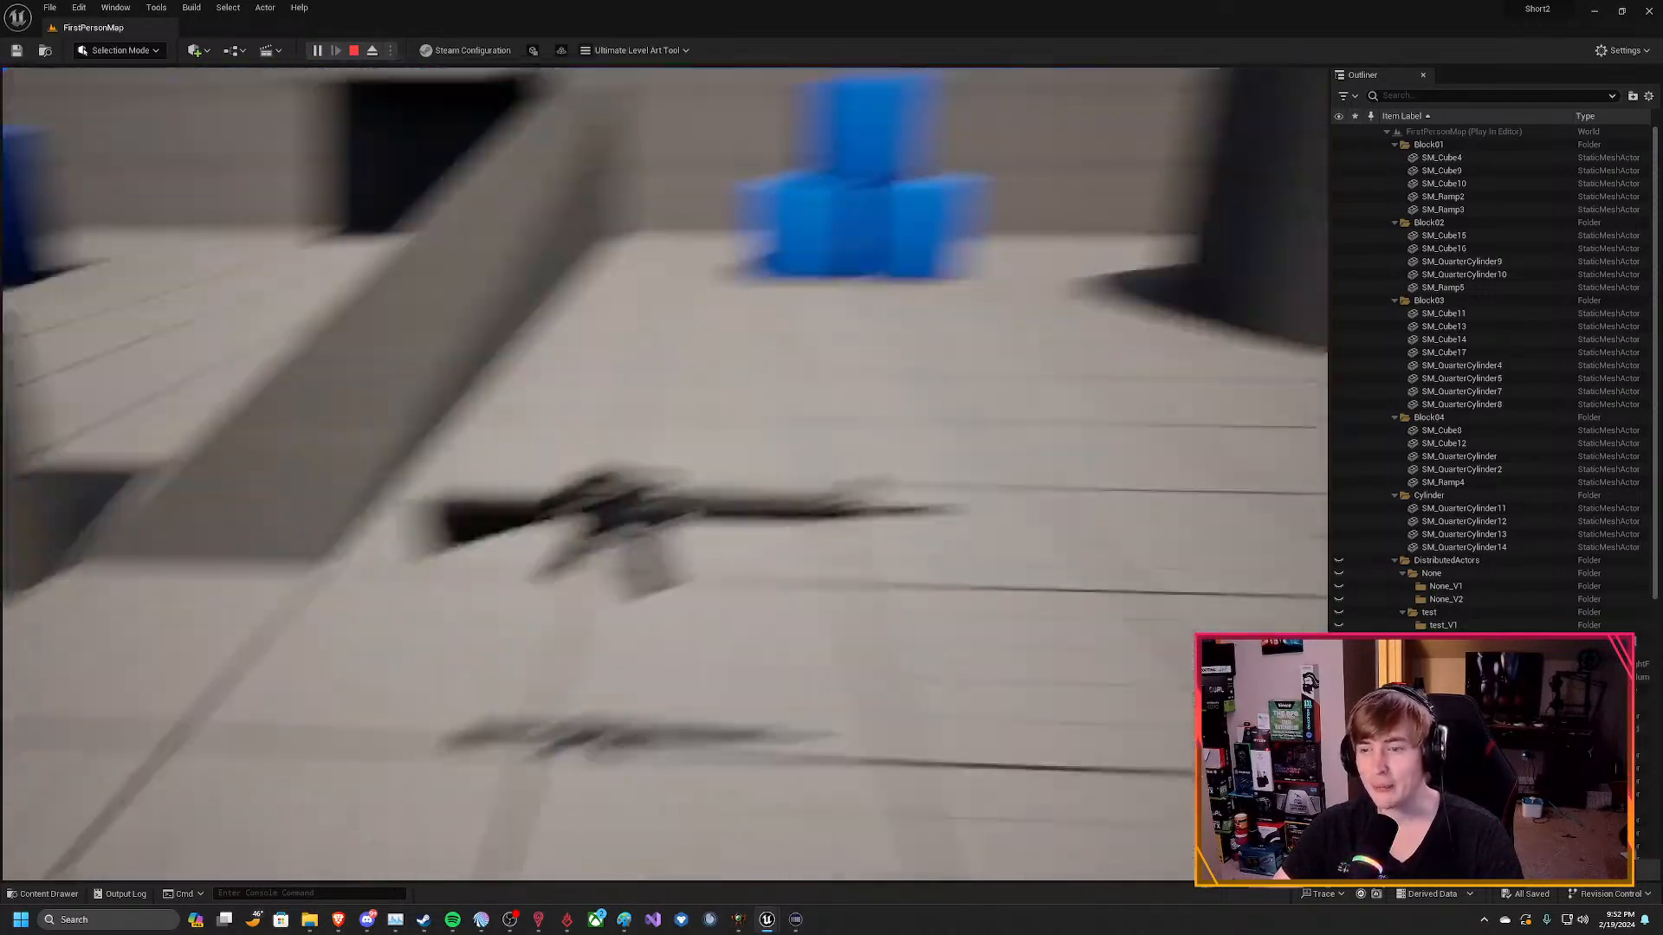
pyautogui.press('w')
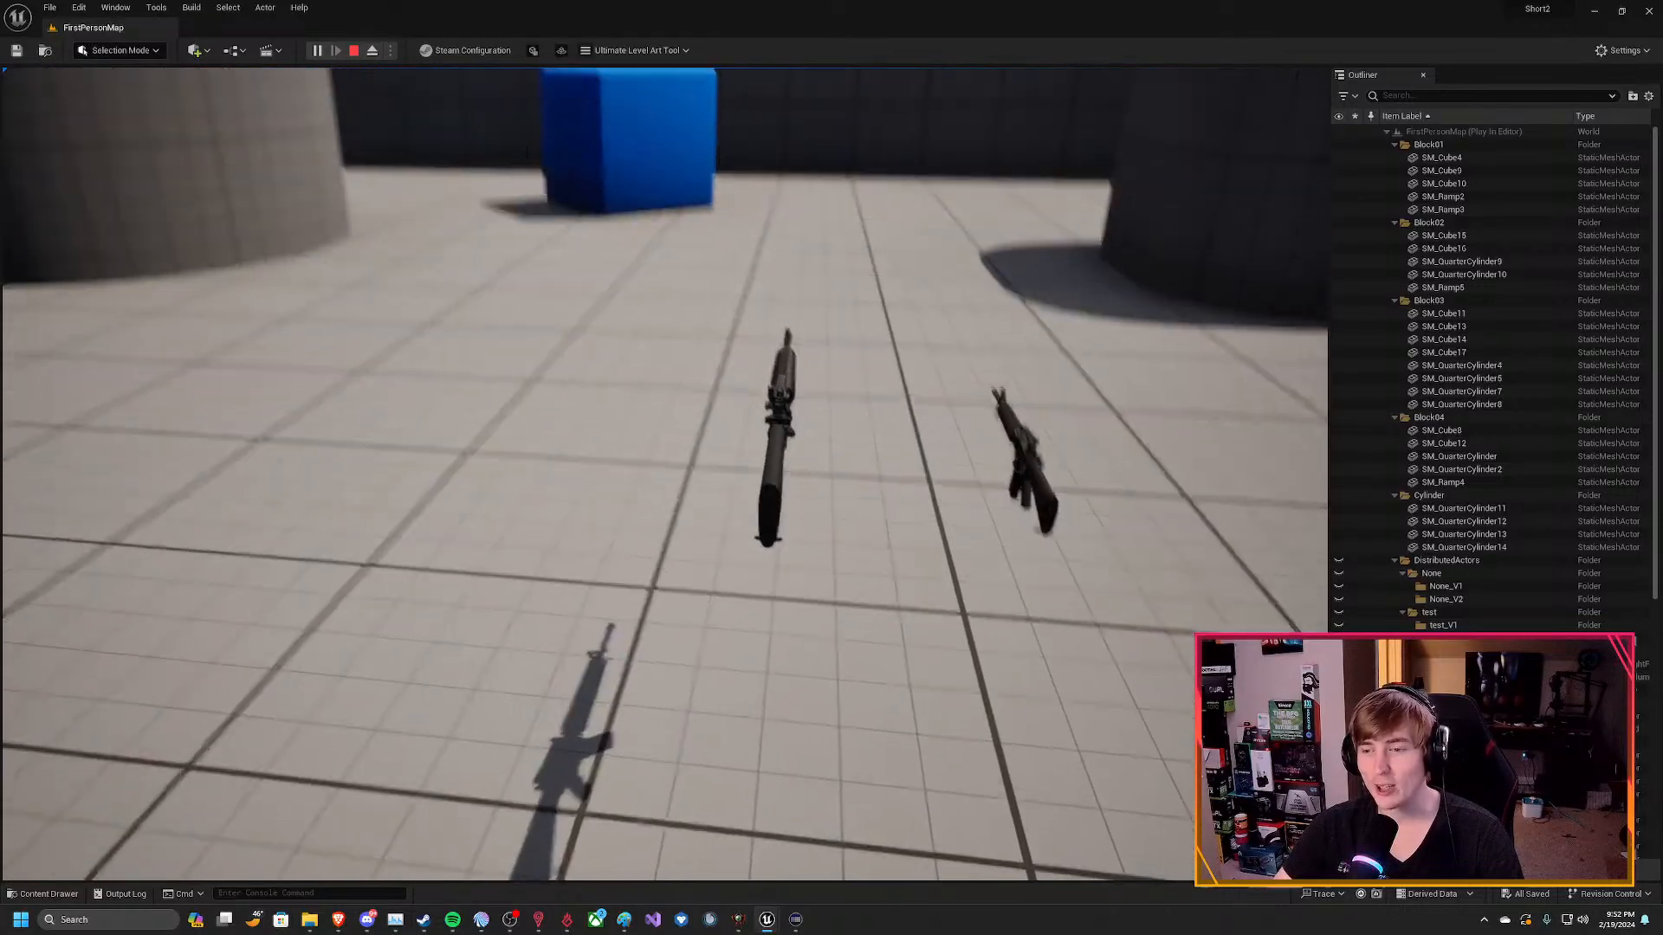
pyautogui.press('w')
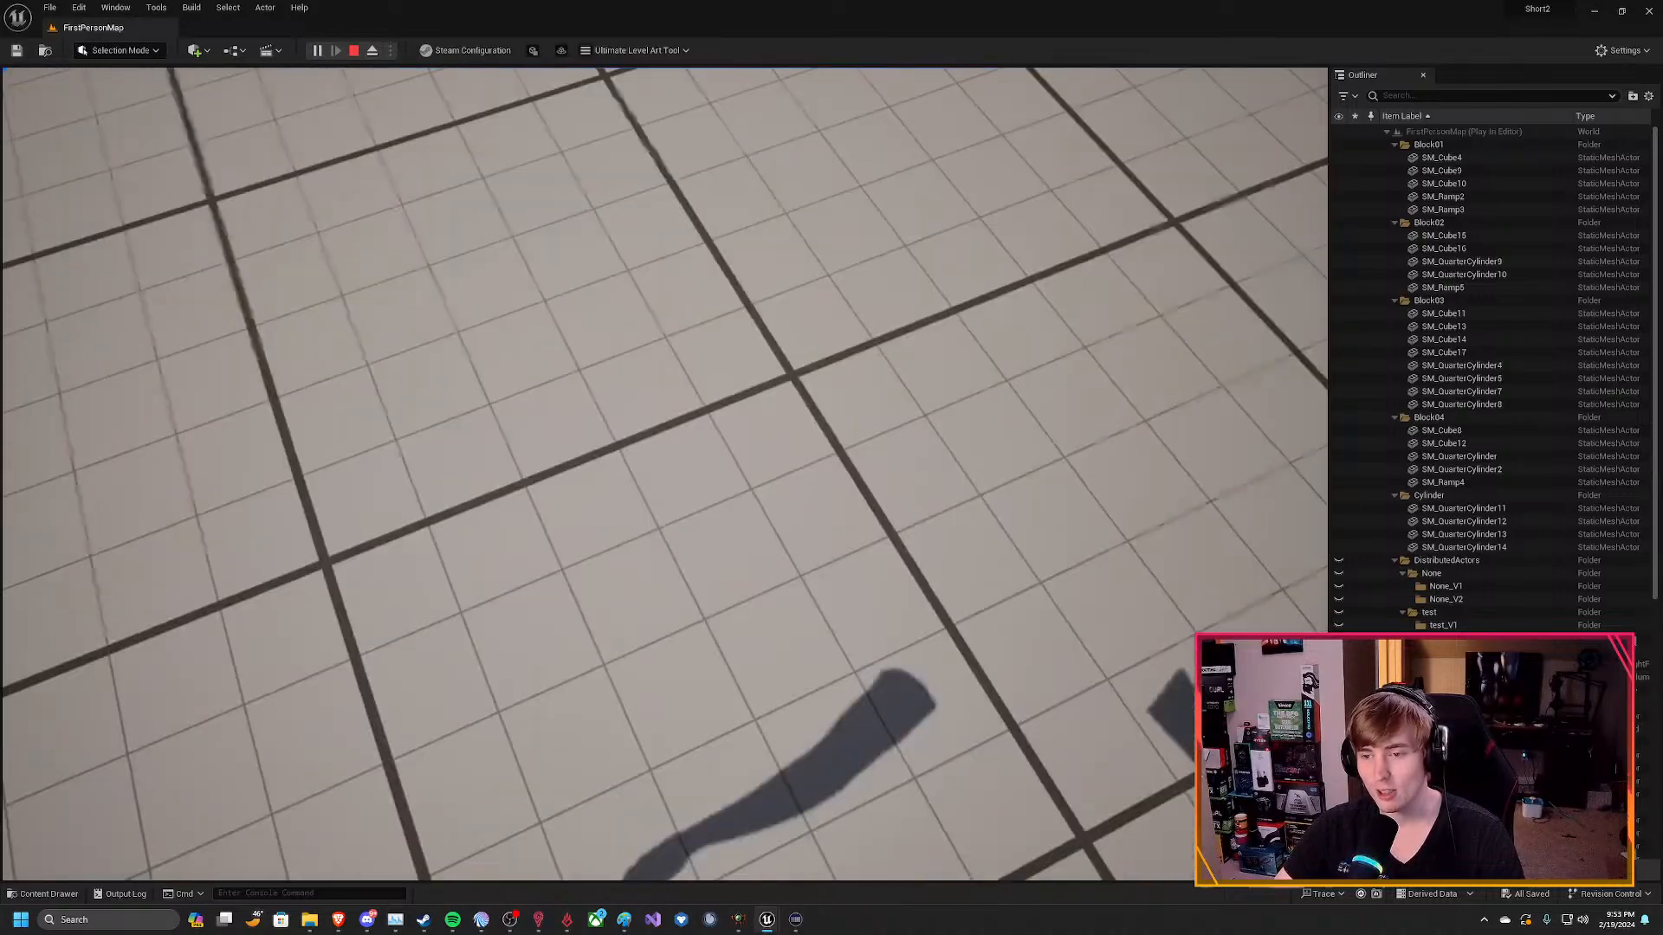
# Walk through the arena past the walls and ramp to look over the level layout, jumping near the blue cubes.
pyautogui.press('a')
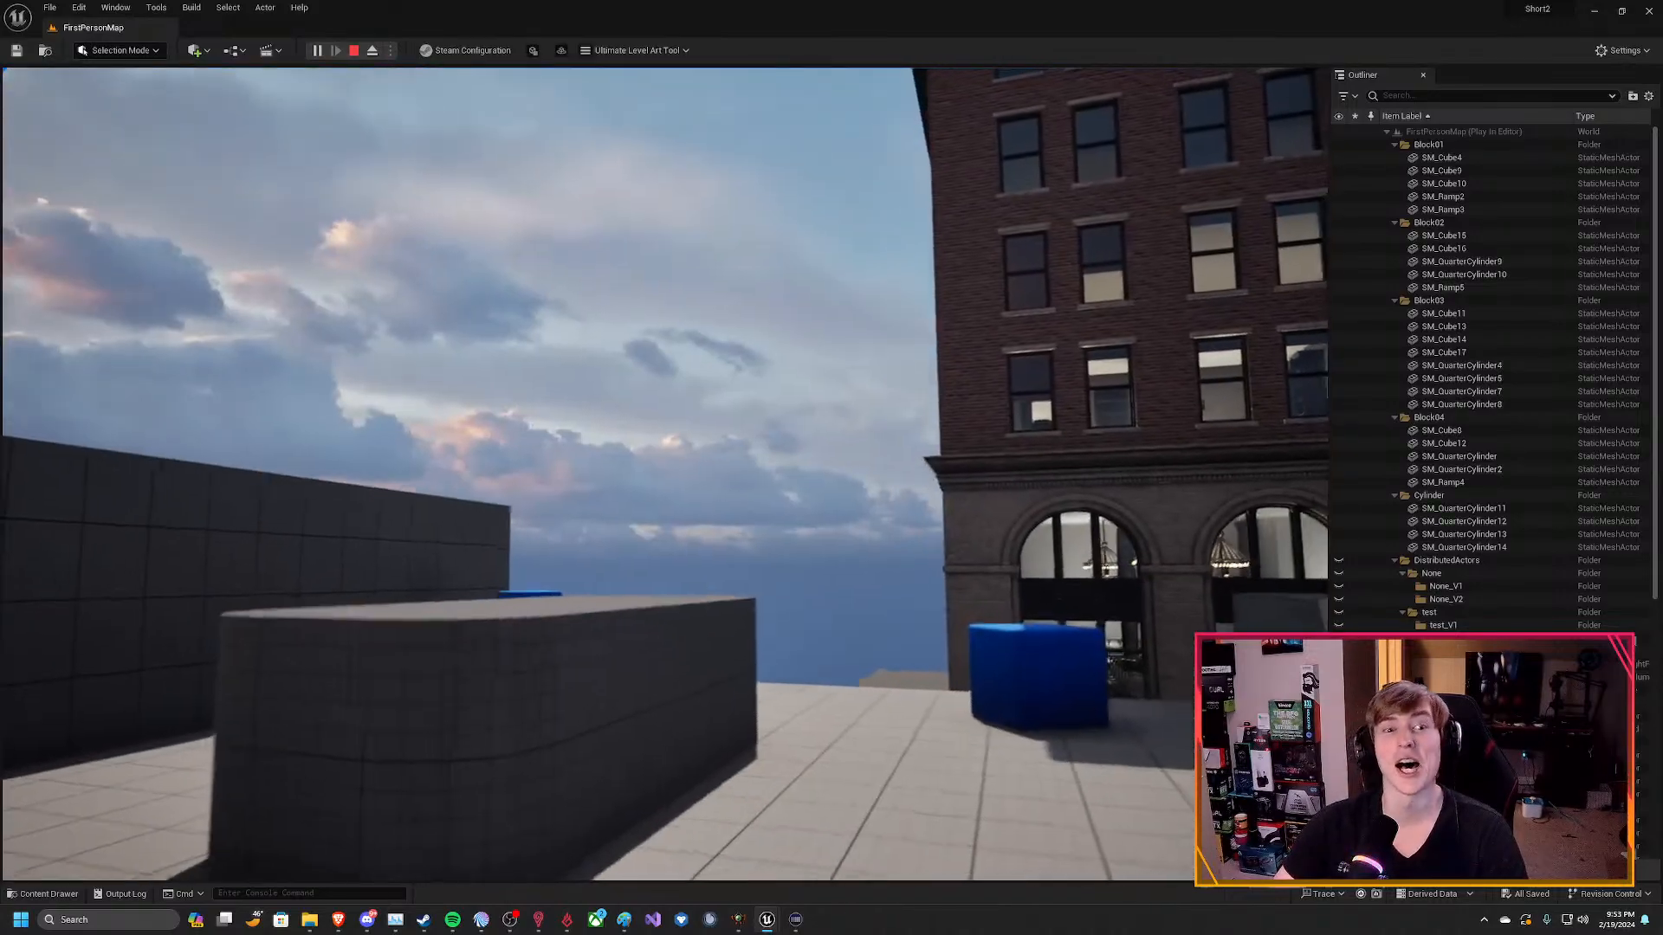
pyautogui.press('w')
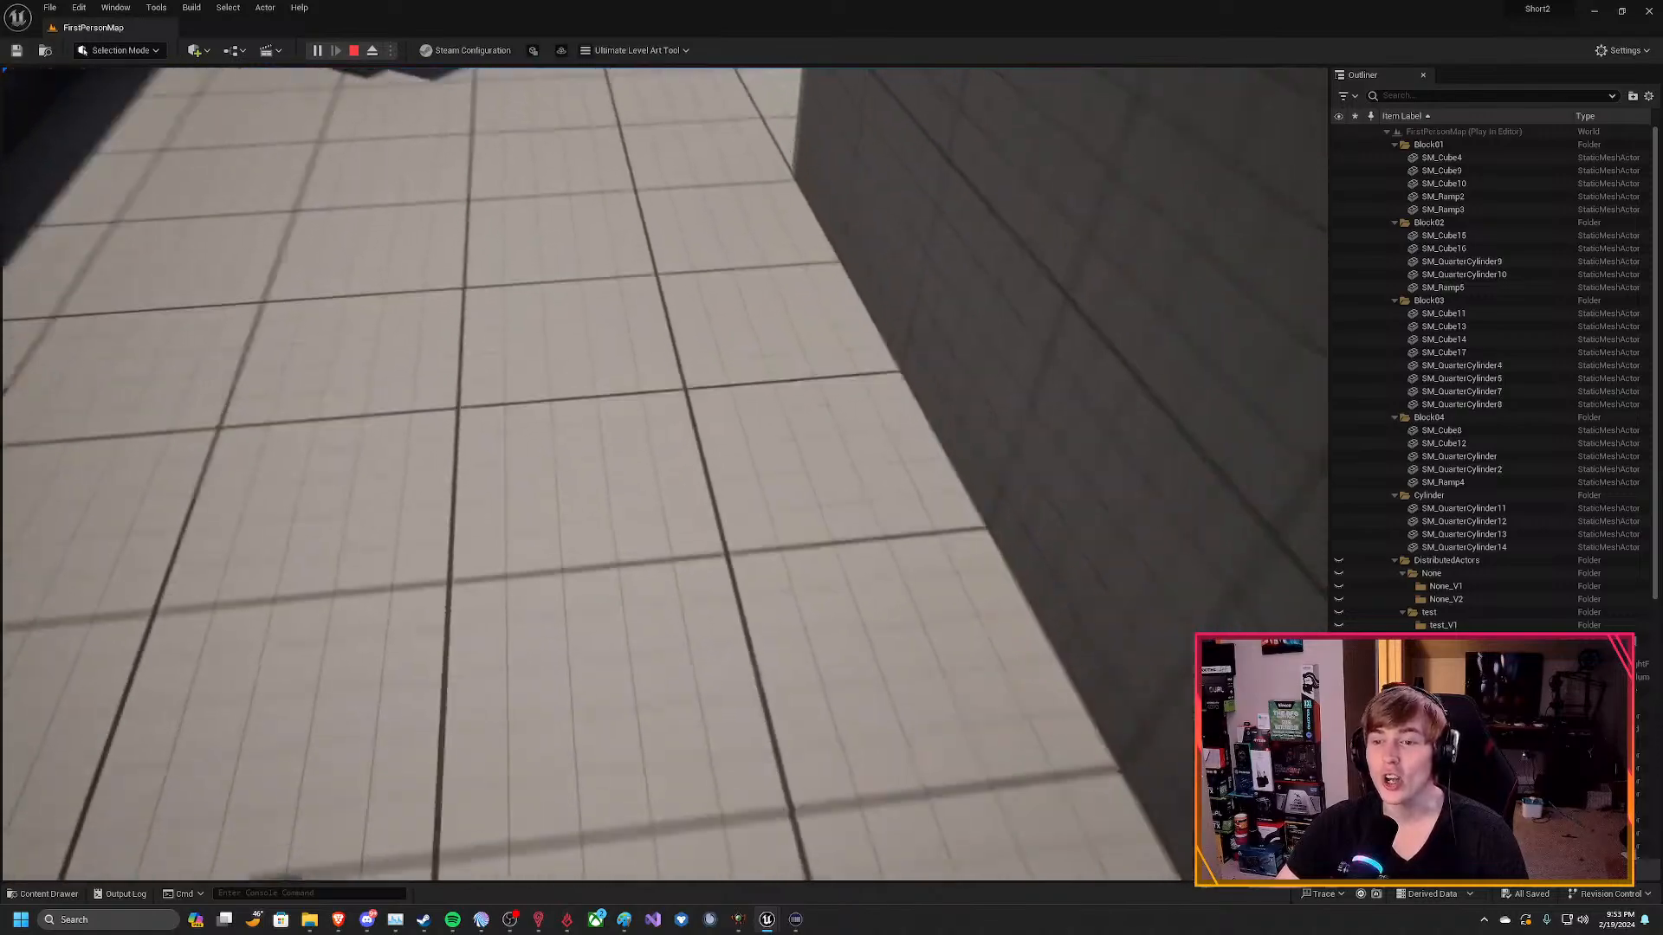
pyautogui.press('w')
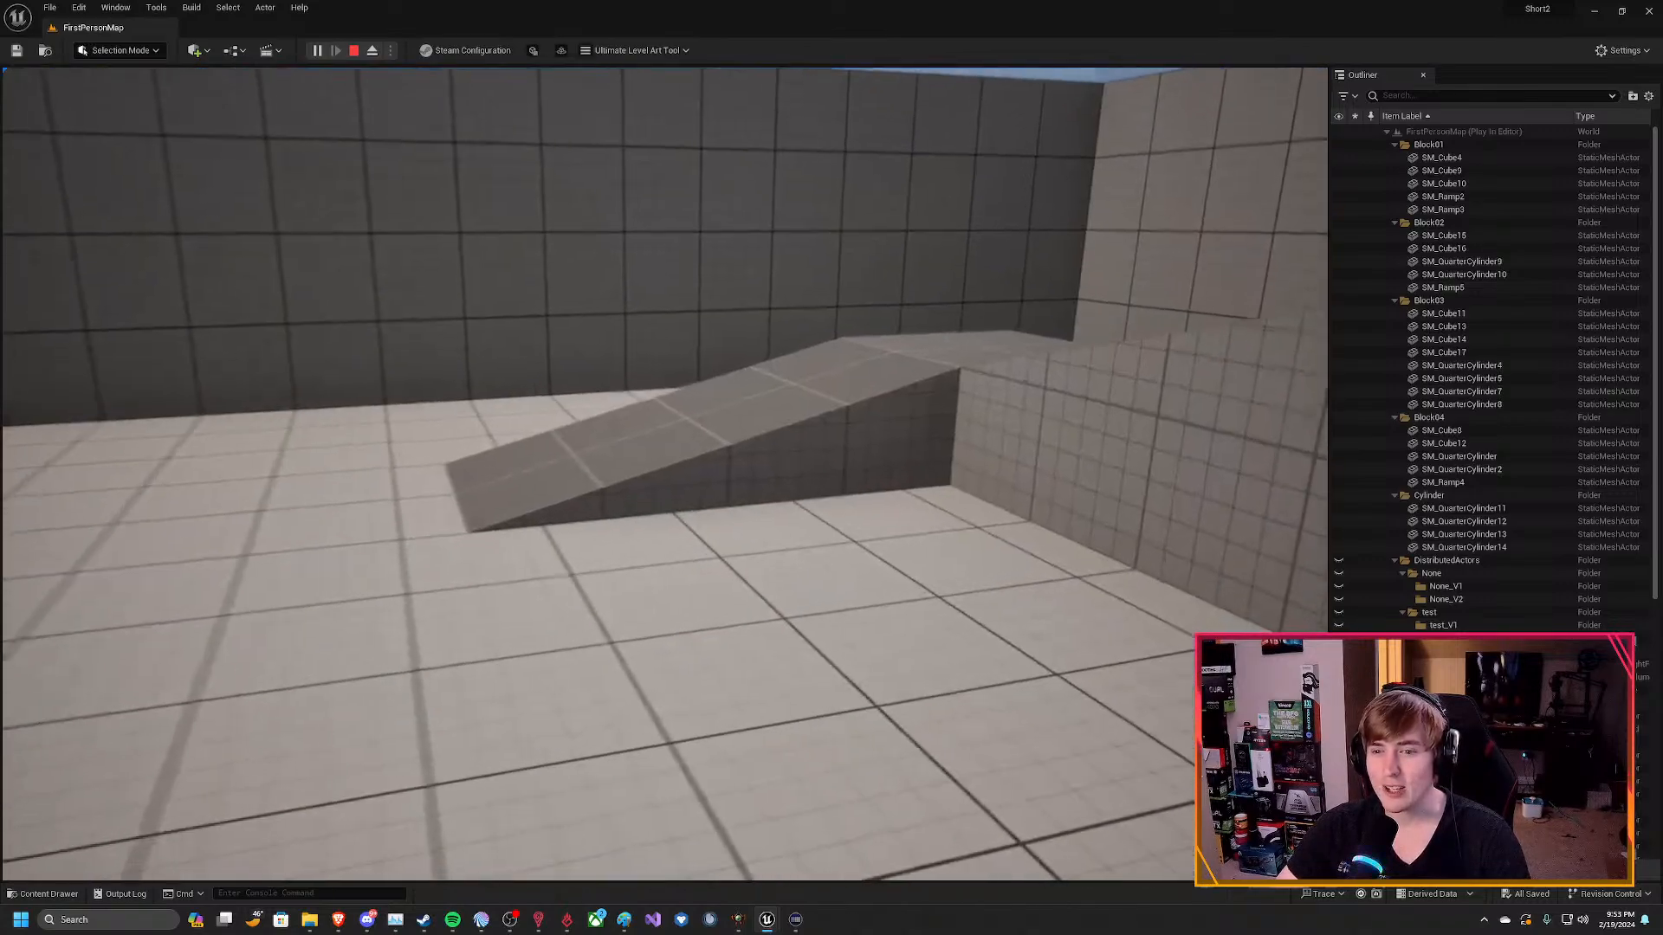
pyautogui.press('w')
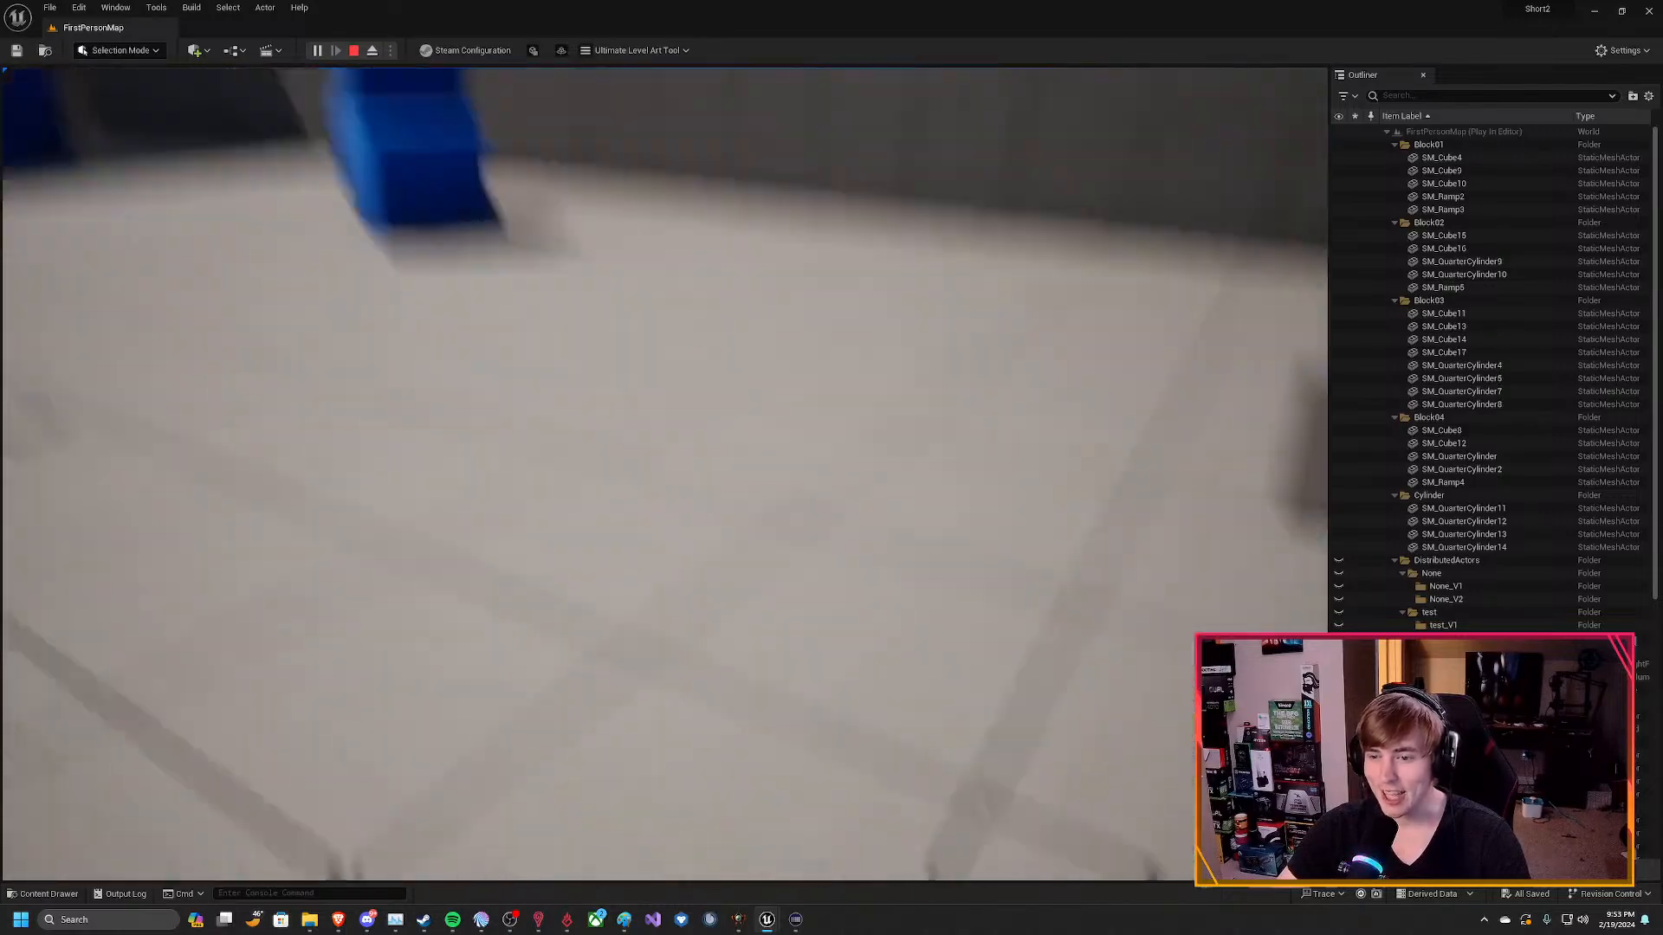
pyautogui.press('space')
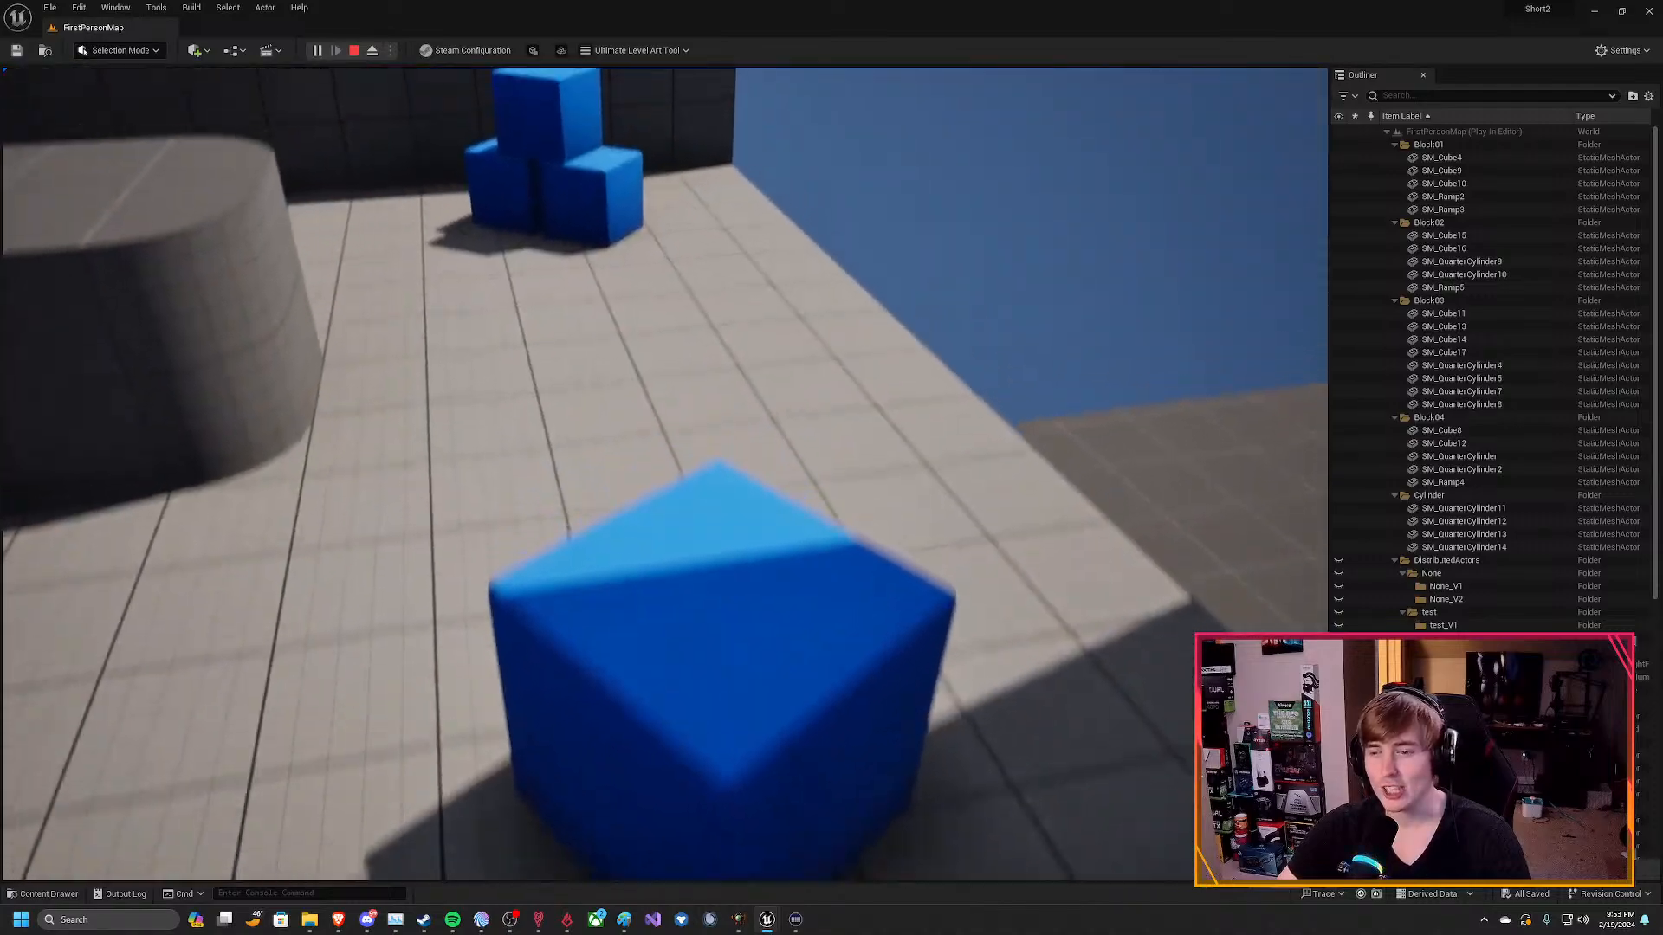
# Move around the blue cube to inspect the brick building's ground-floor windows, return to the arena and stop the play session.
pyautogui.press('a')
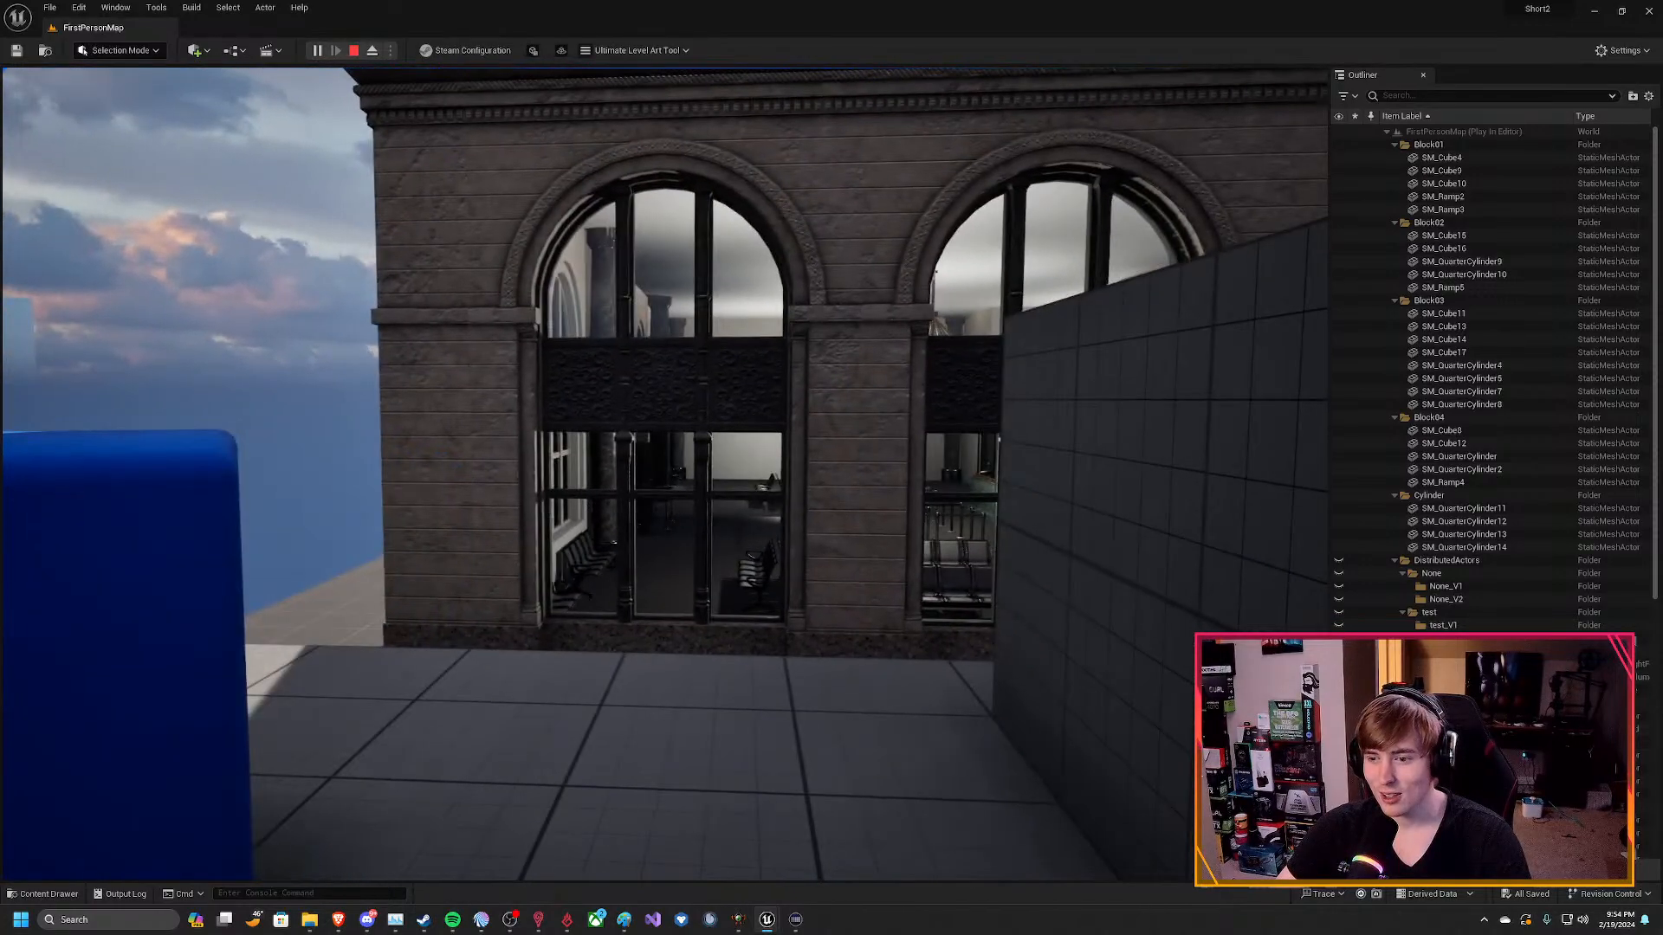
pyautogui.press('a')
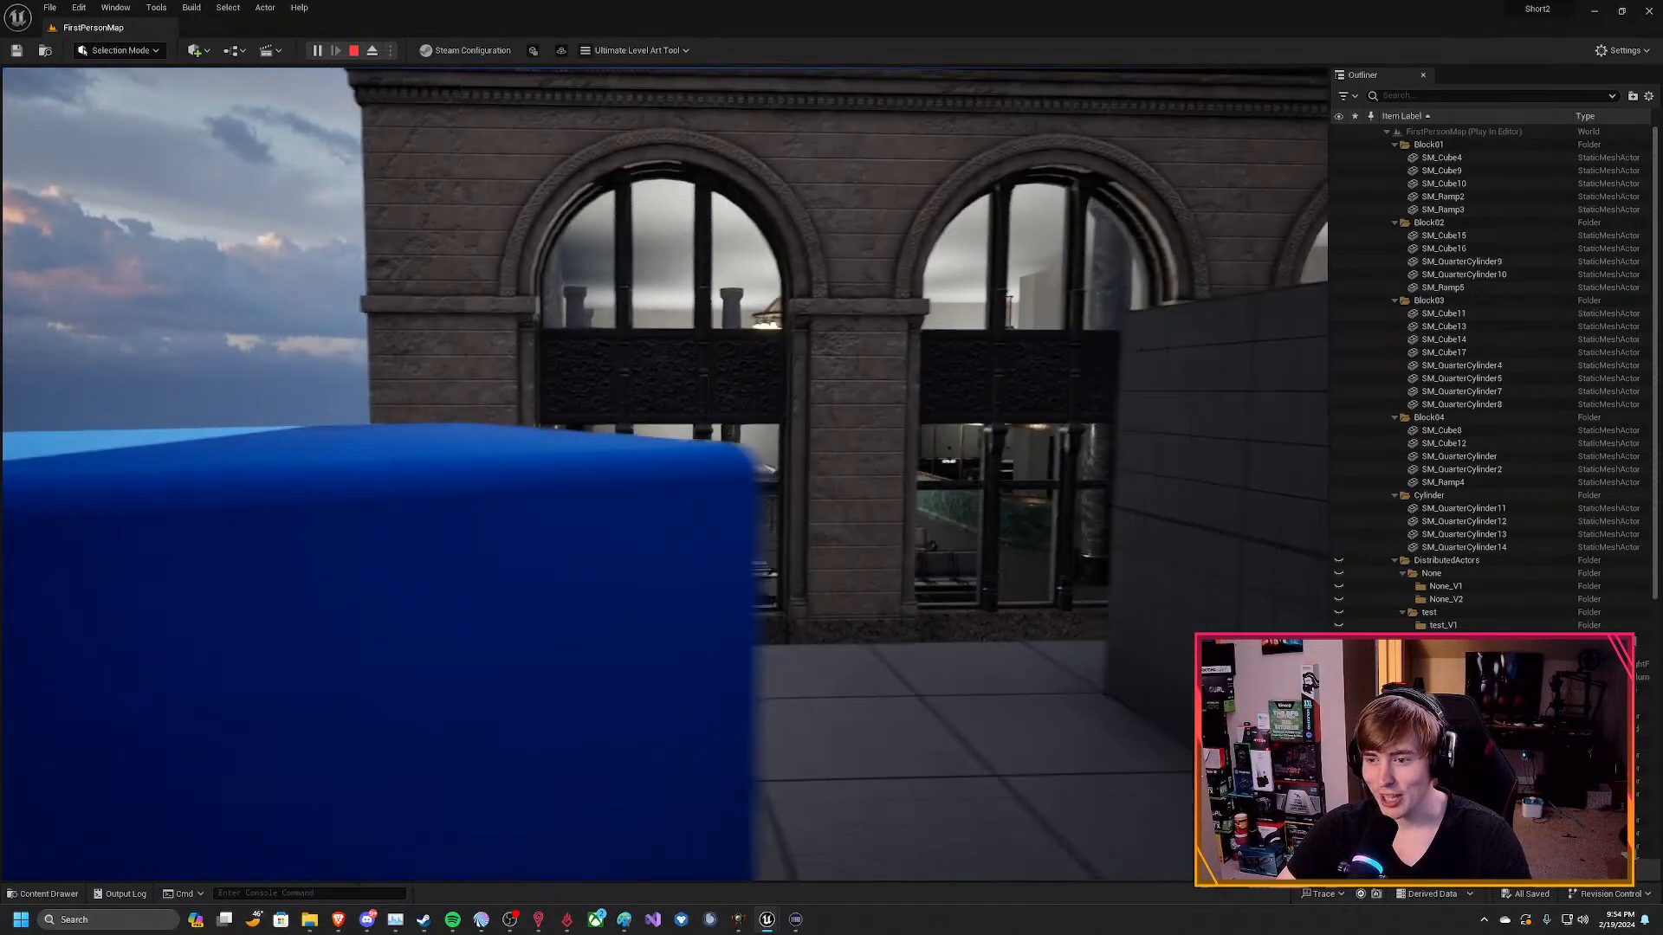
pyautogui.press('a')
pyautogui.press('a')
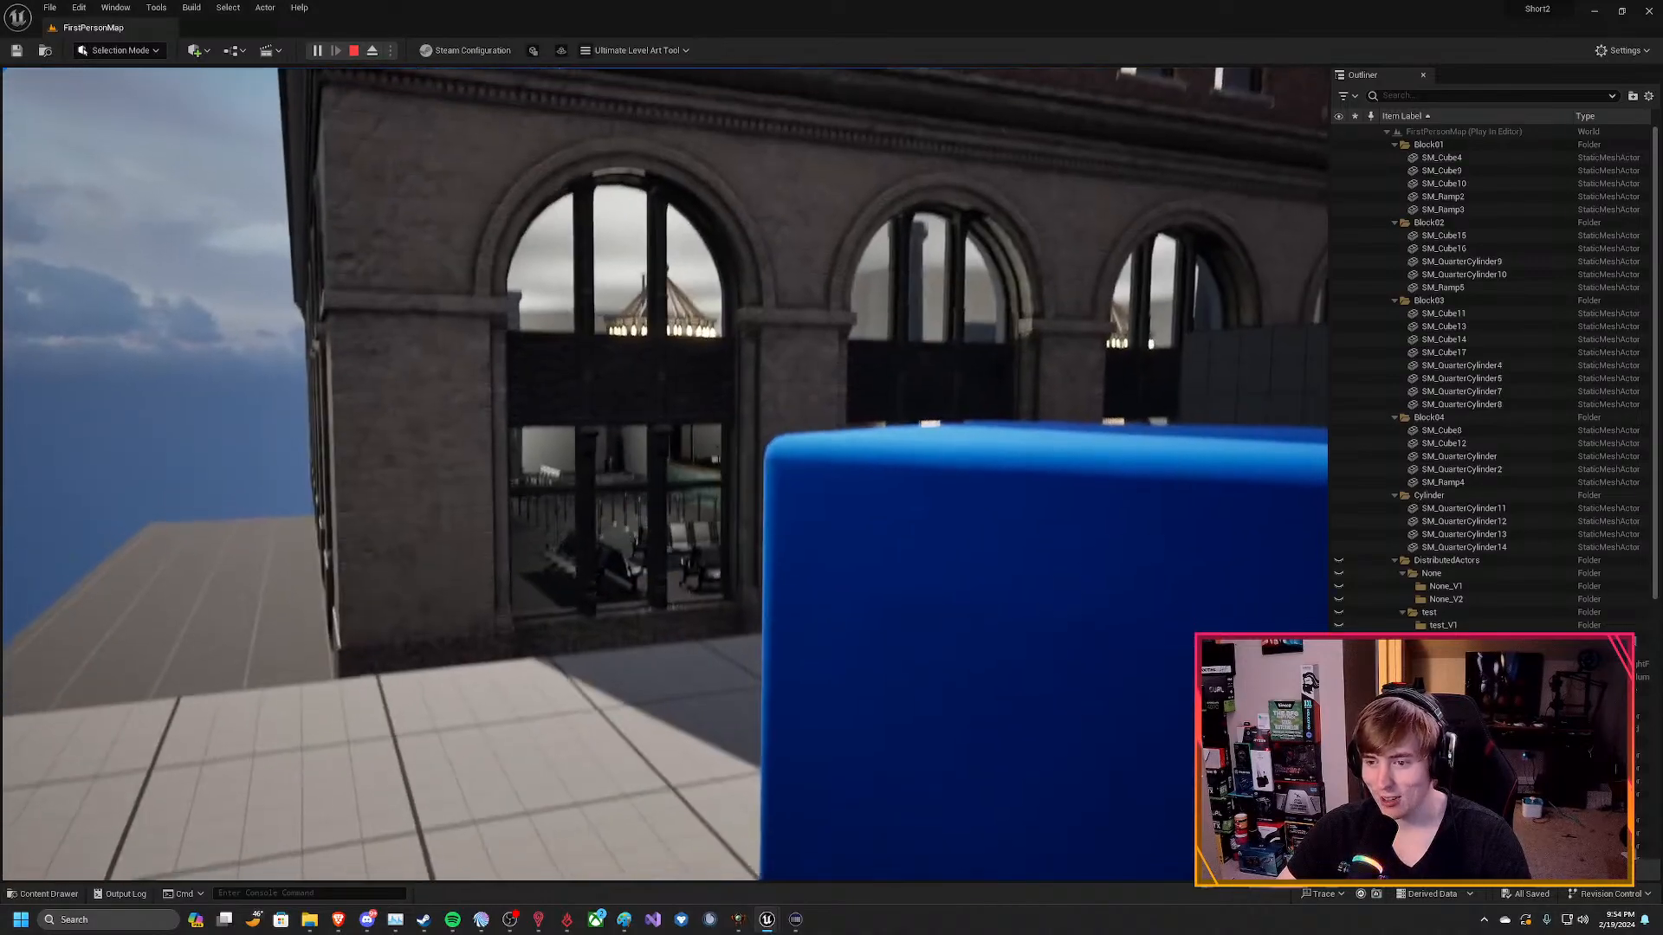
pyautogui.press('a')
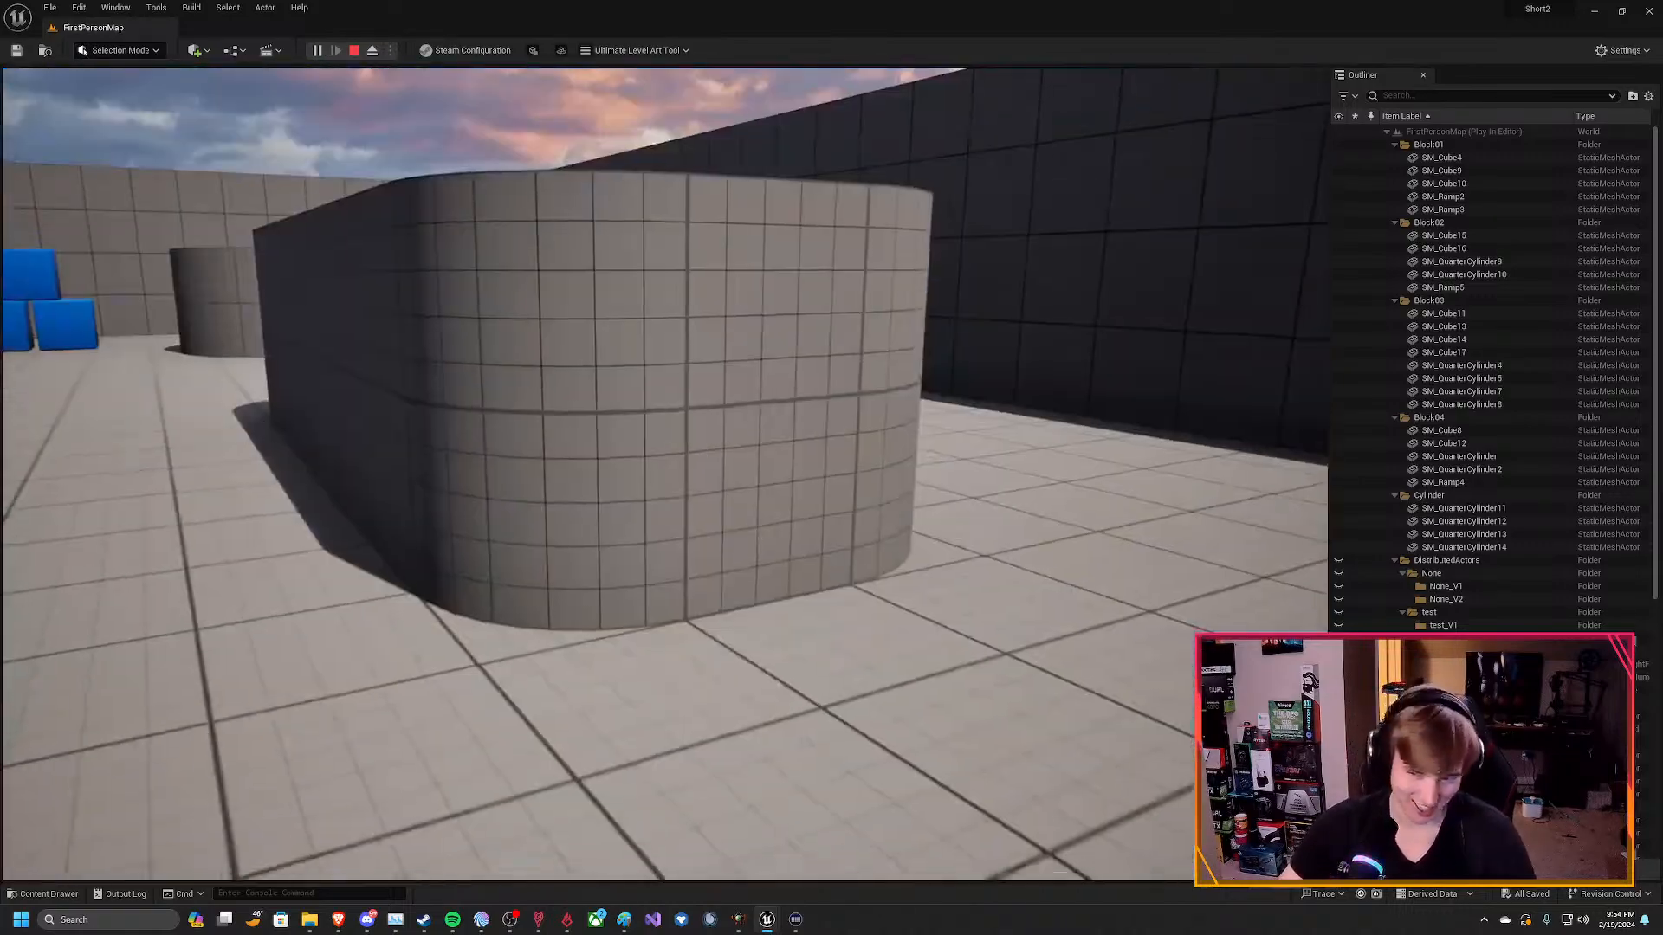
pyautogui.press('w')
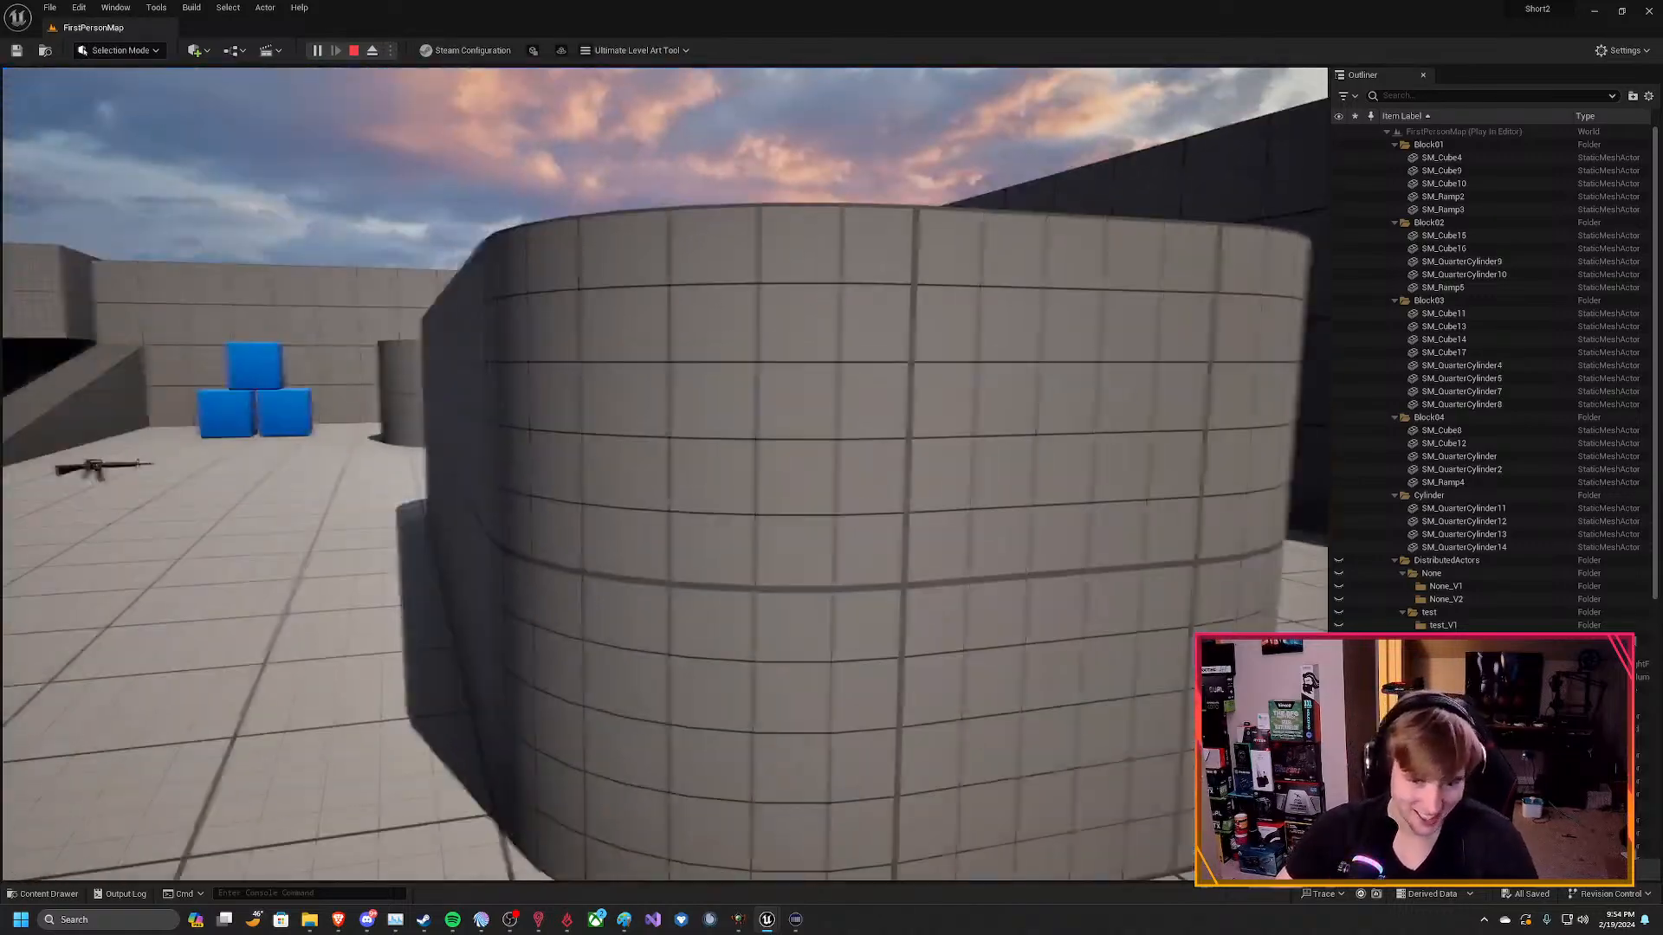
pyautogui.press('Escape')
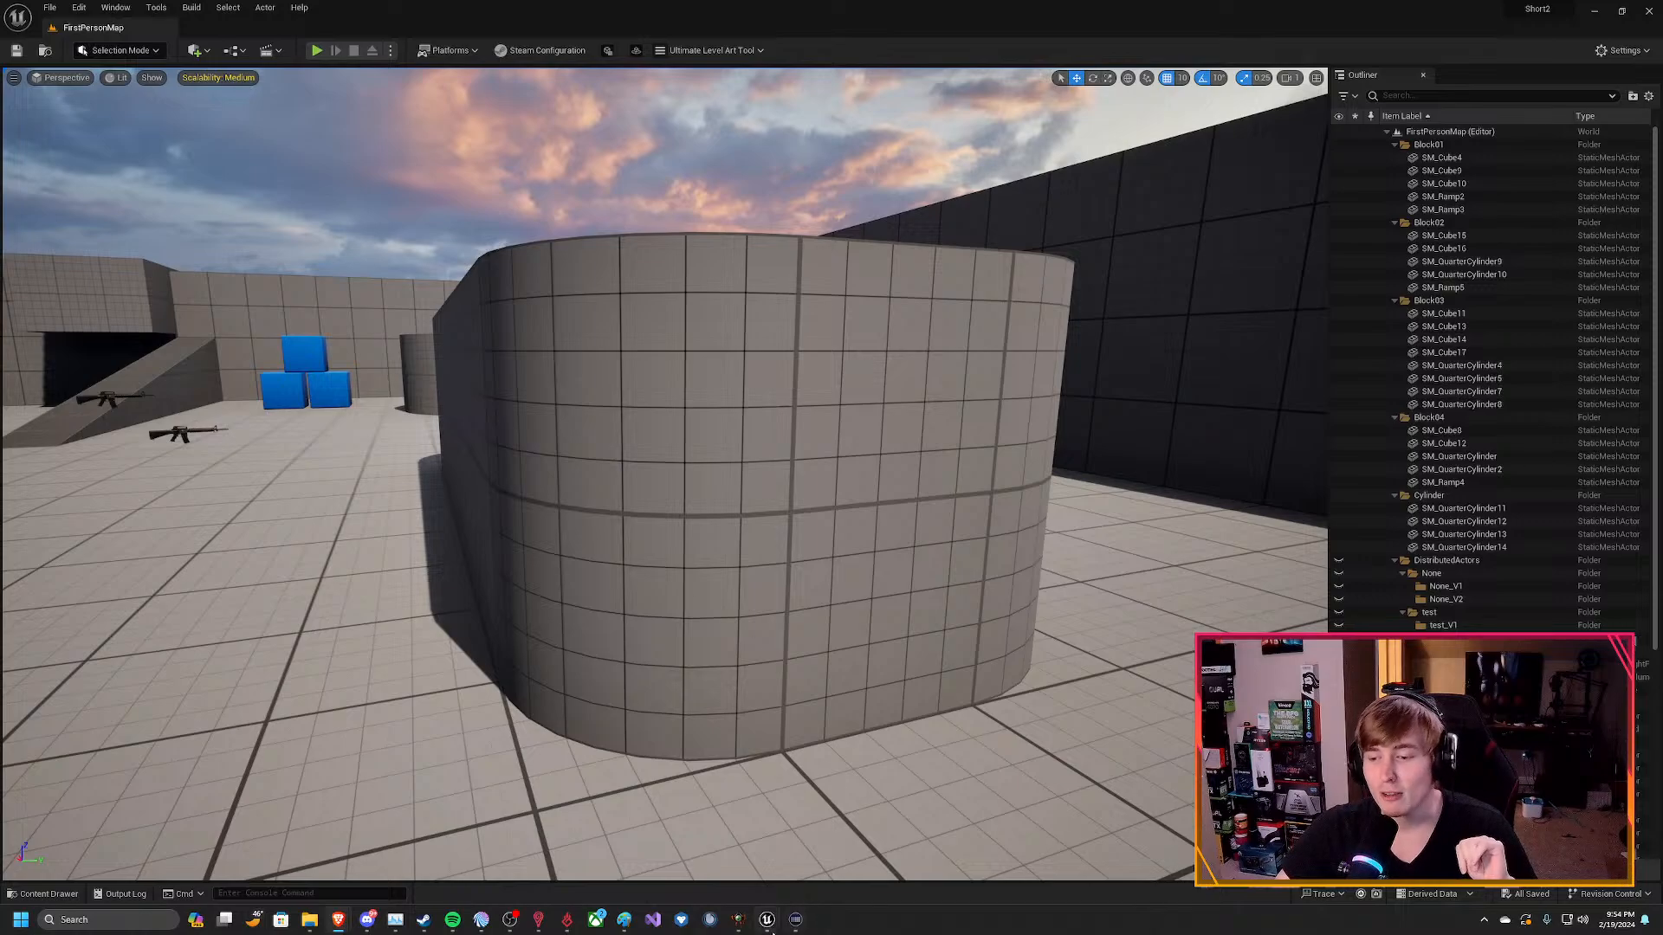
# Show the BP_FPSCoreGun blueprint and examine its default properties from Actor Tick down to Events.
pyautogui.click(807, 871)
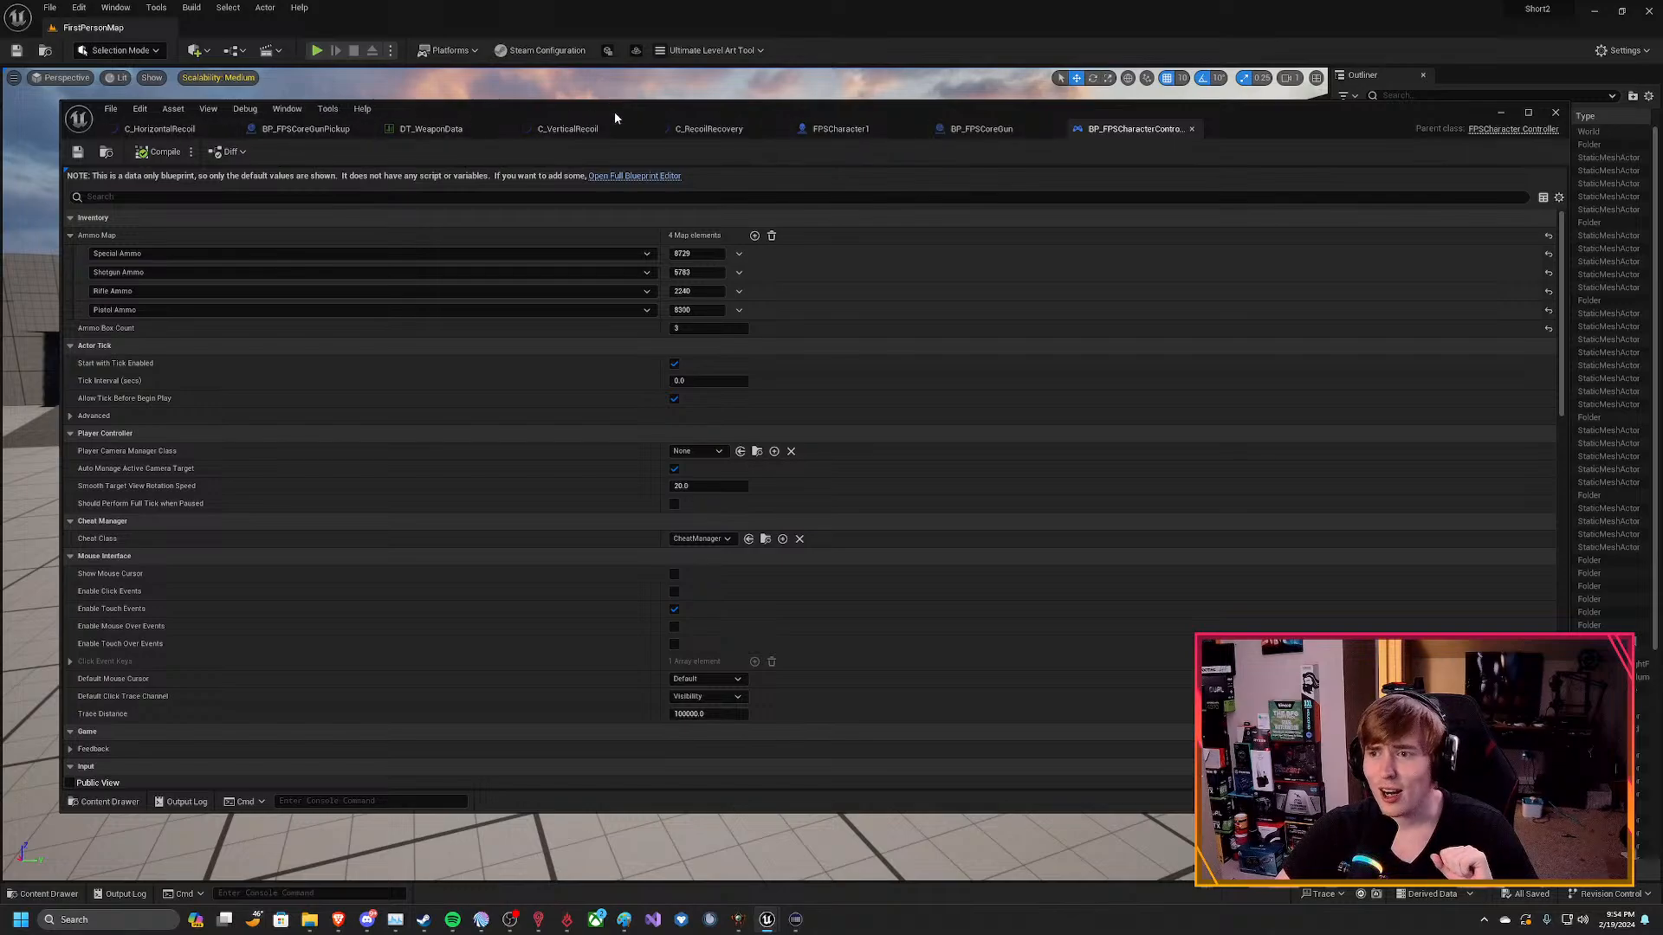
pyautogui.click(973, 135)
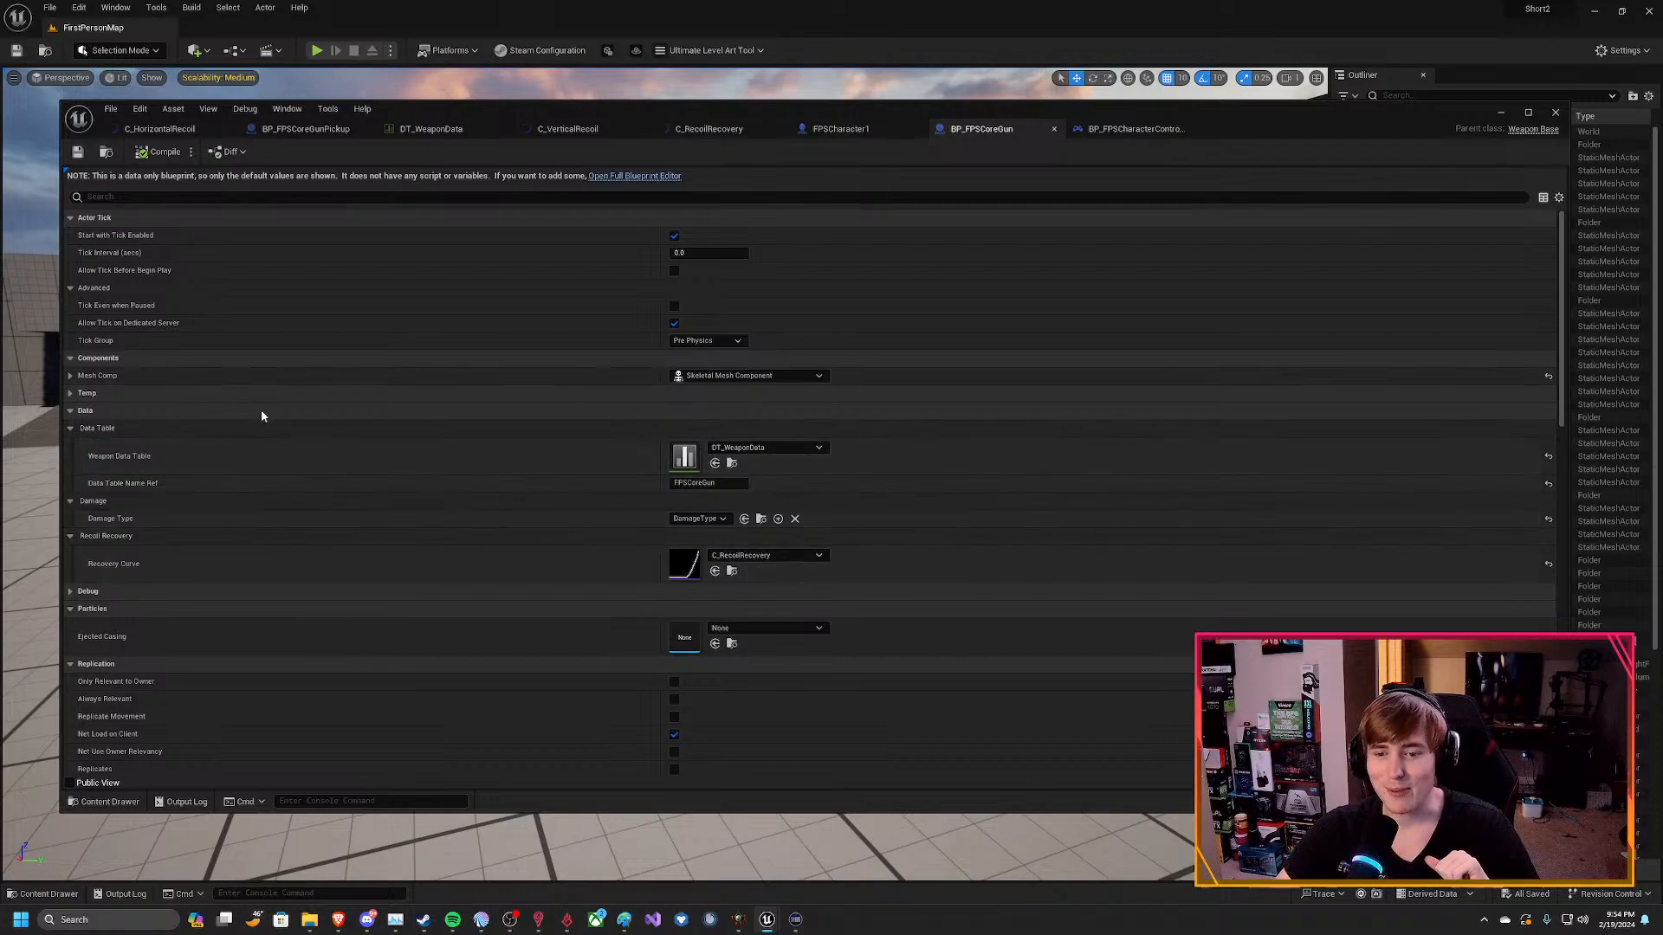
pyautogui.scroll(-4, 368, 506)
pyautogui.scroll(-11, 380, 502)
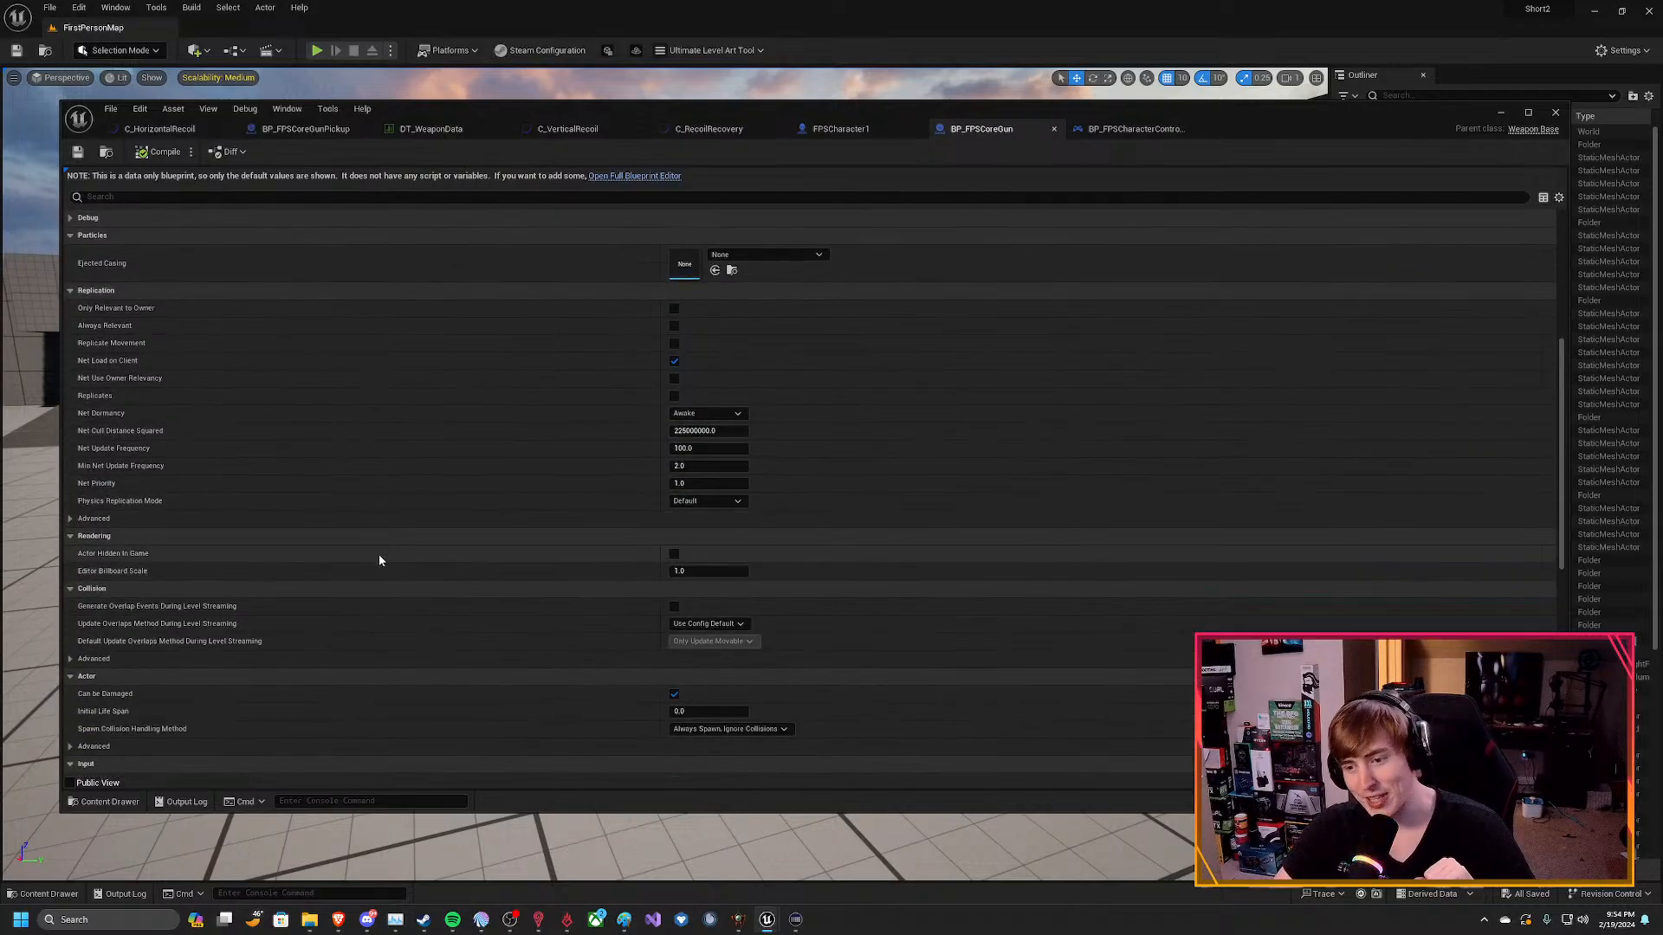
pyautogui.scroll(-2, 404, 524)
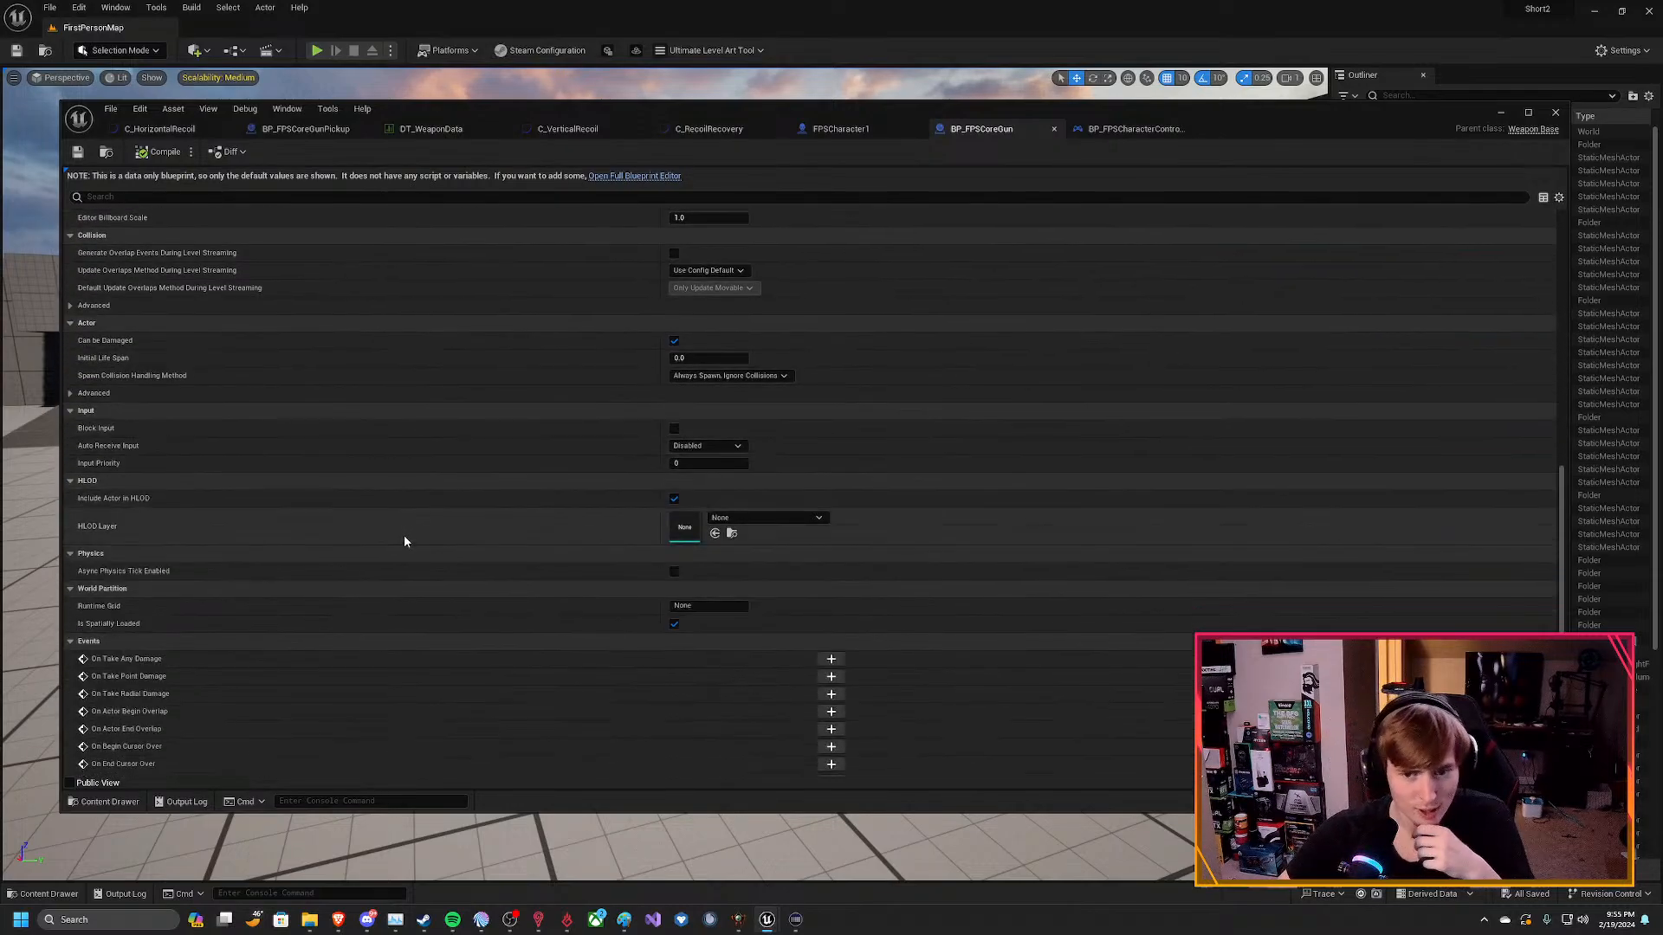
pyautogui.scroll(3, 407, 529)
pyautogui.scroll(15, 400, 515)
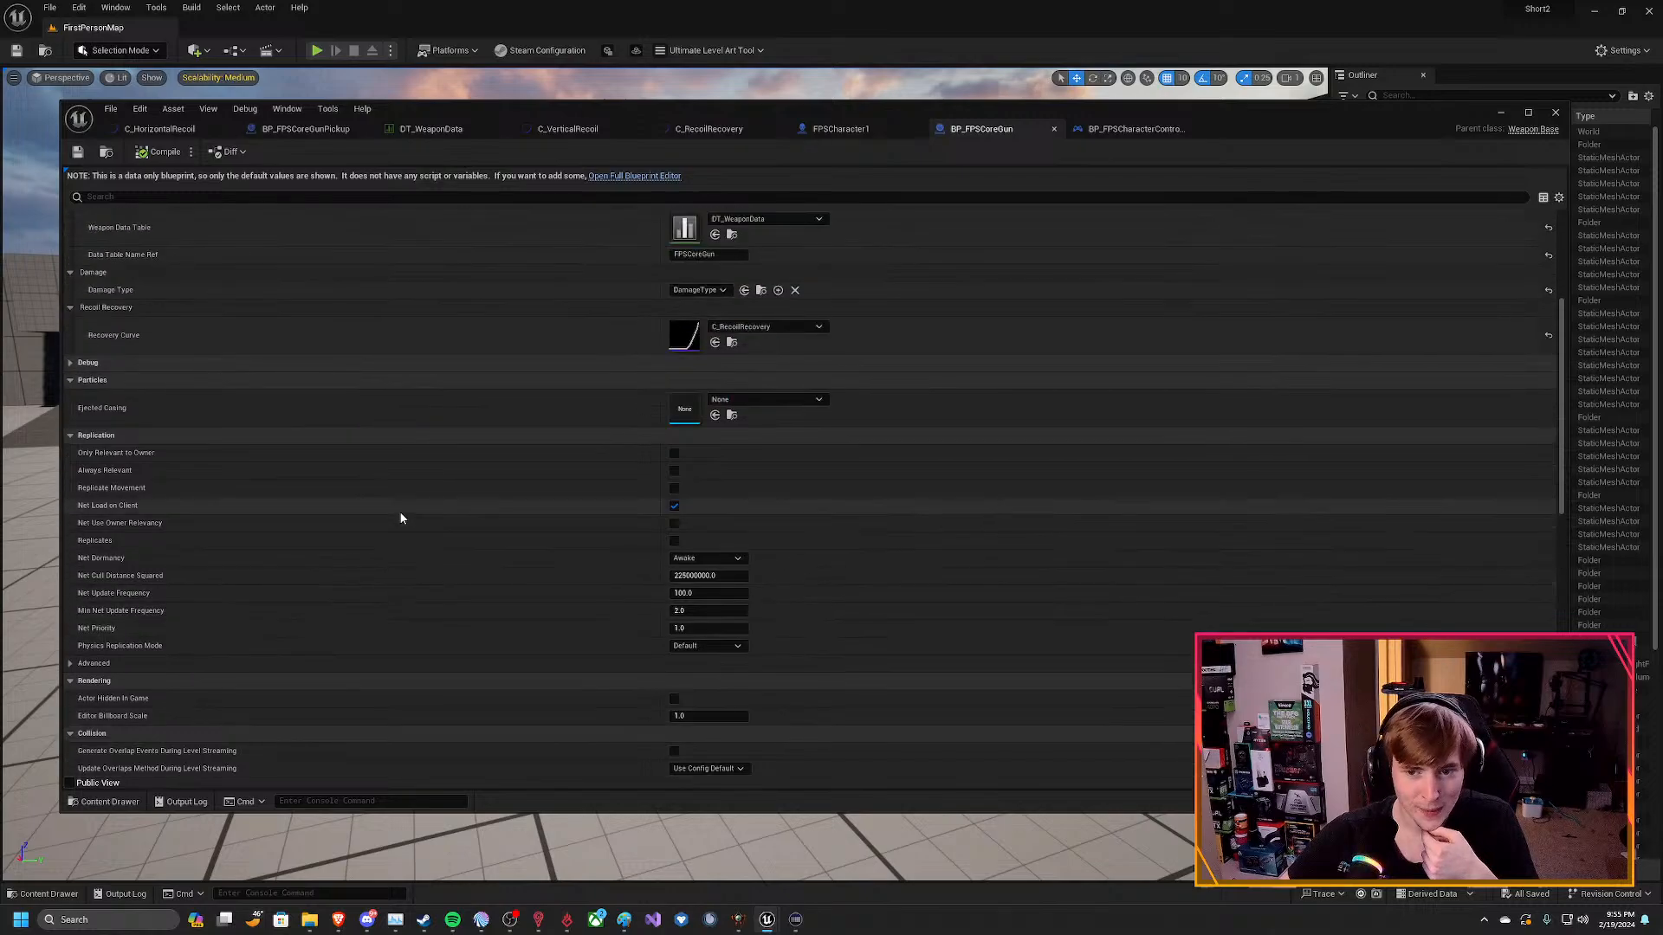
pyautogui.scroll(1, 403, 513)
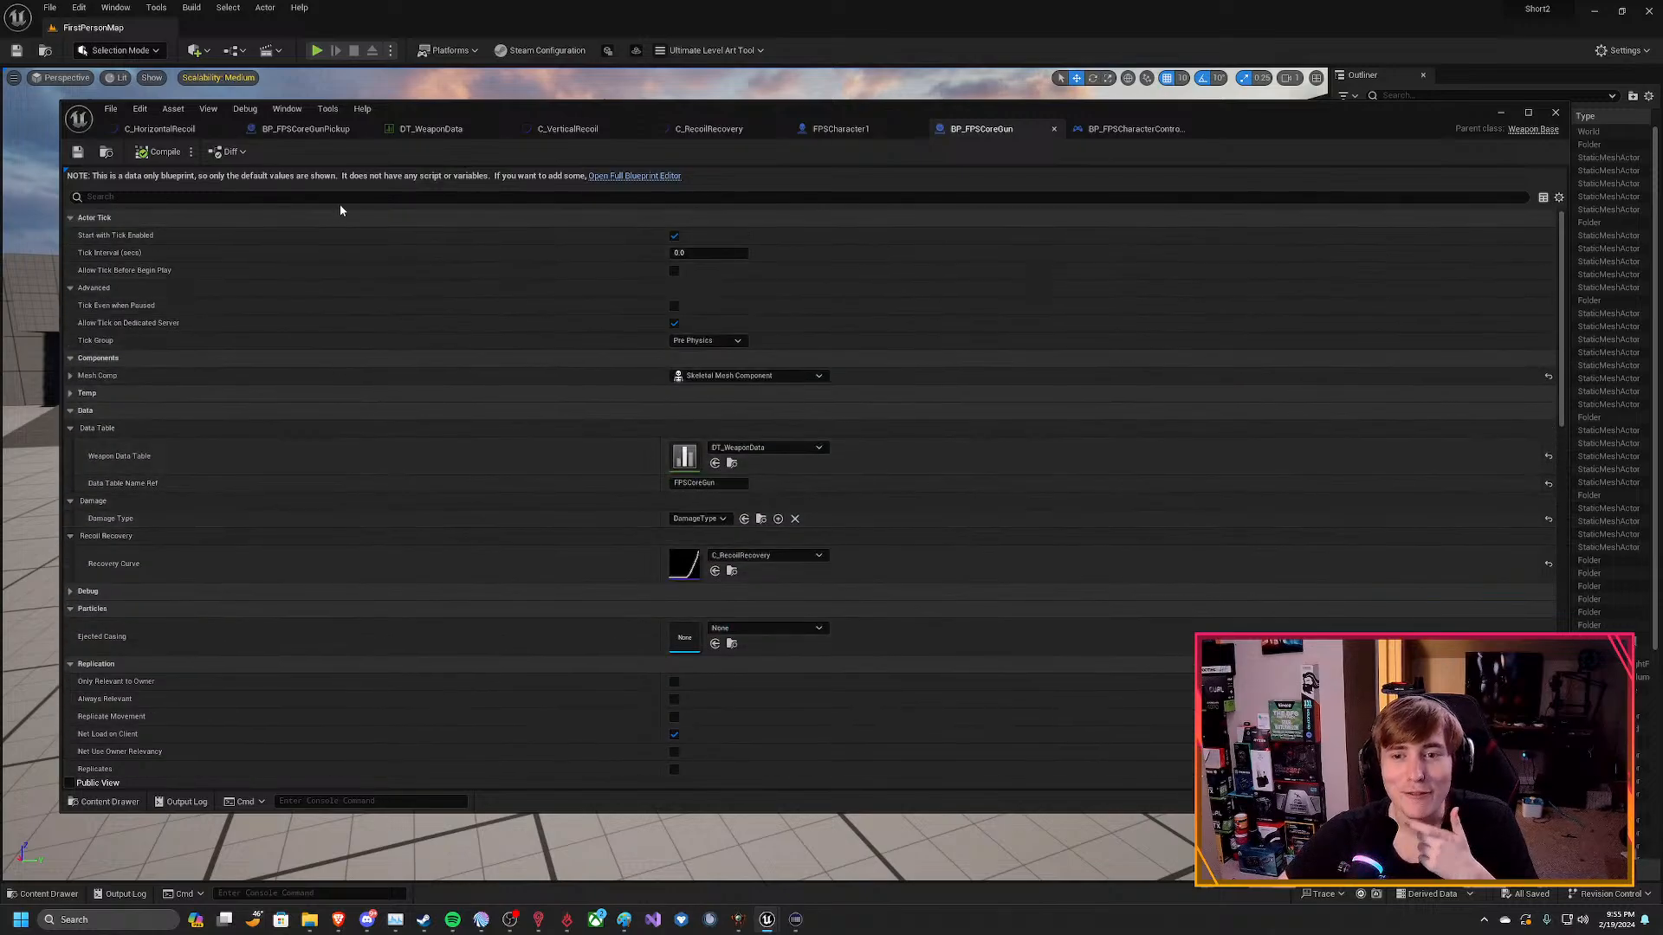
# Open BP_FPSCoreGun in the full Blueprint editor and look through its class default details.
pyautogui.click(620, 176)
pyautogui.scroll(-5, 1203, 584)
pyautogui.scroll(-14, 1169, 656)
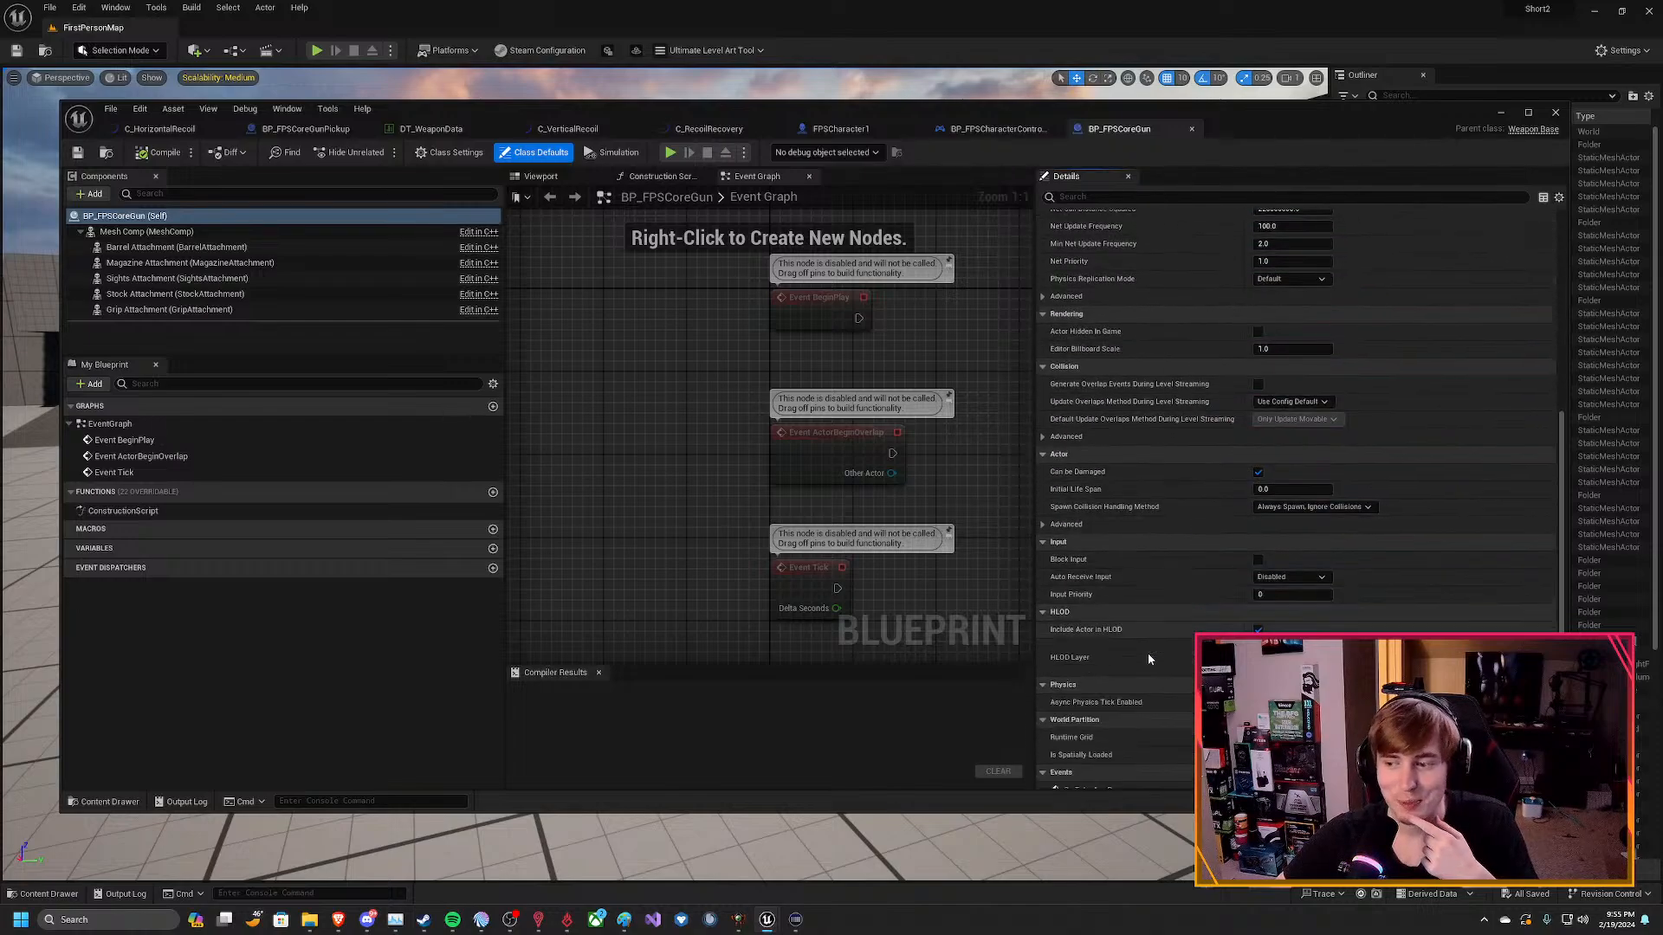
pyautogui.scroll(7, 1159, 648)
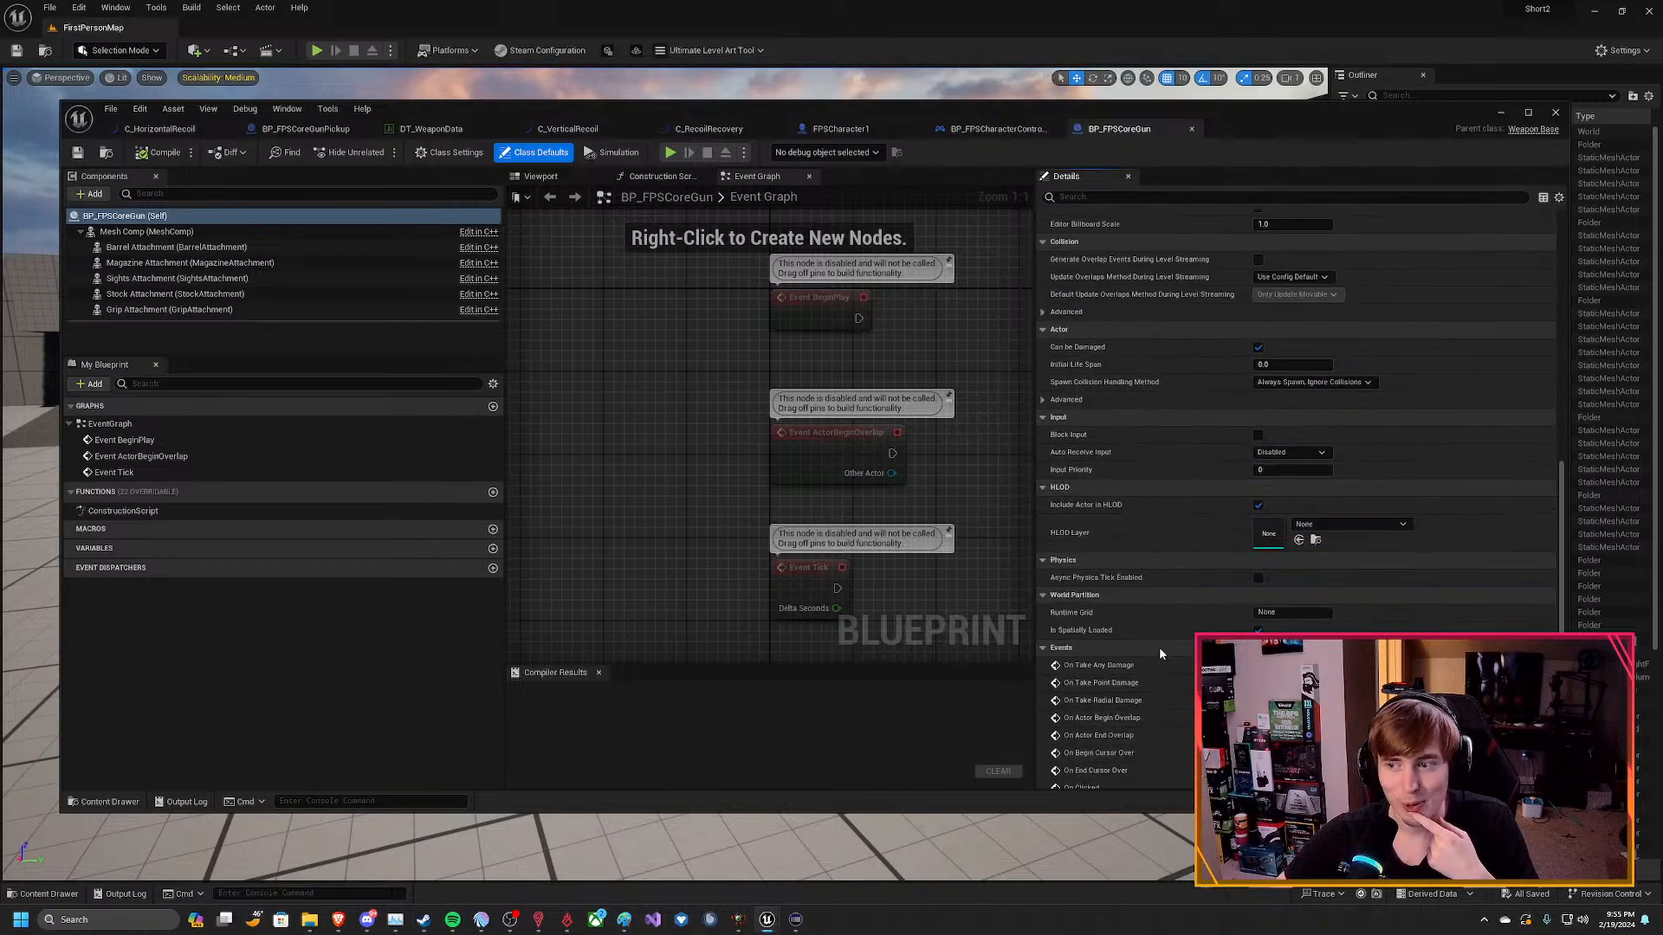
pyautogui.scroll(8, 1157, 651)
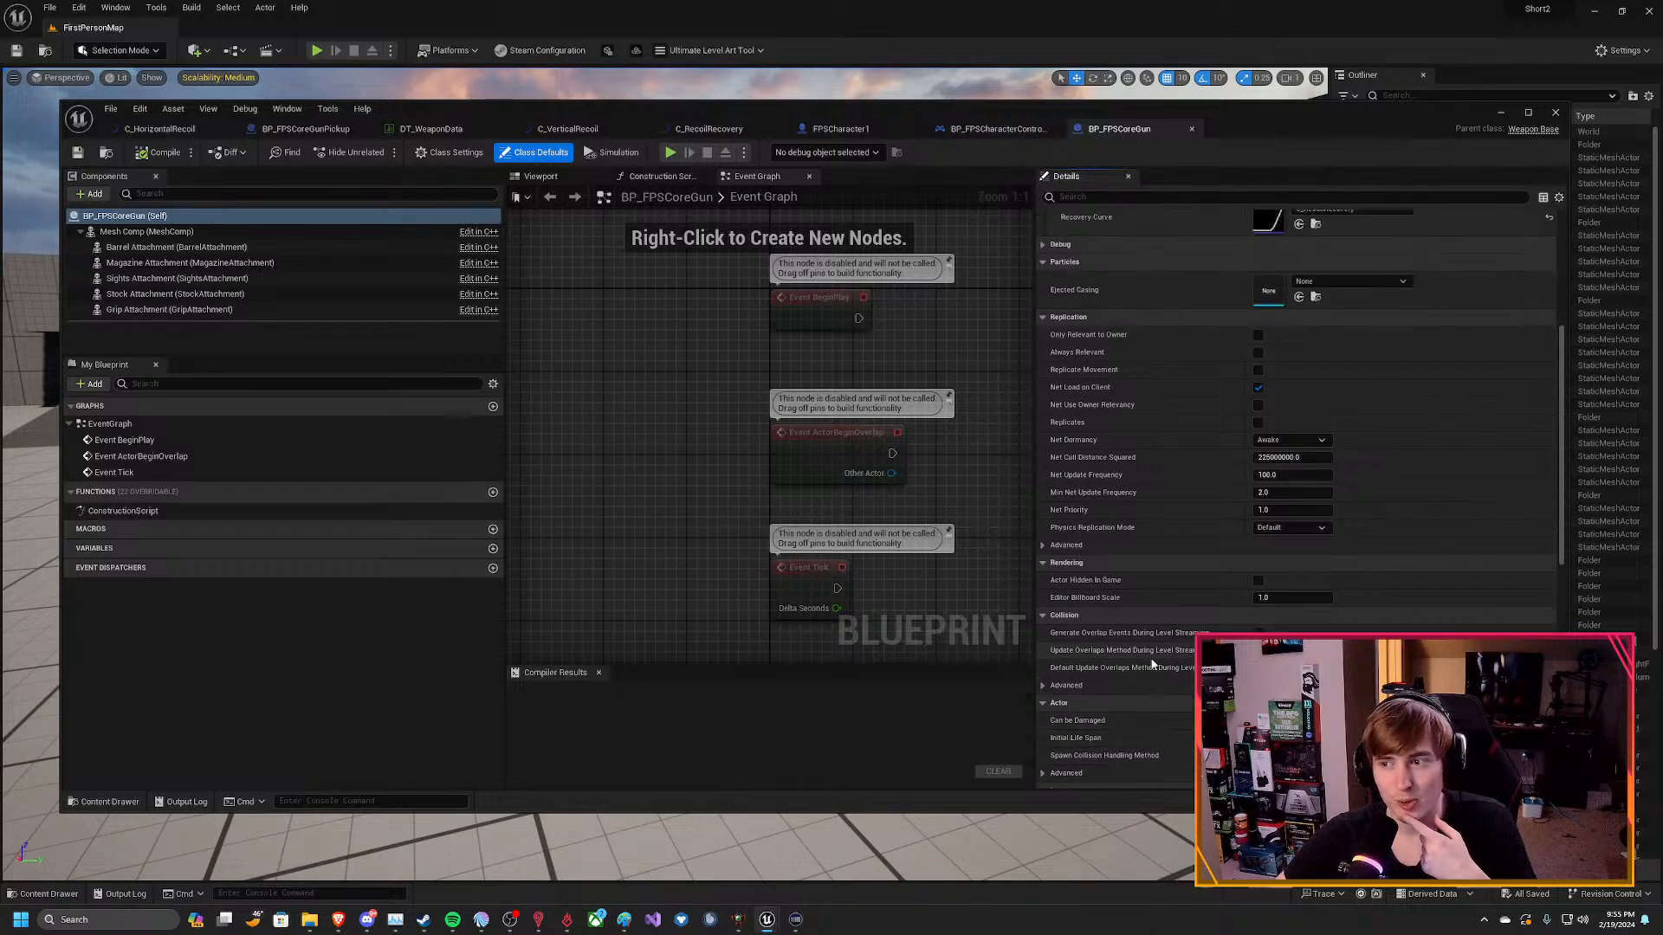
# Set the skeletal mesh of BP_FPSCoreGun's Mesh Comp to SK_SMG11_X and compile the blueprint.
pyautogui.scroll(2, 1153, 662)
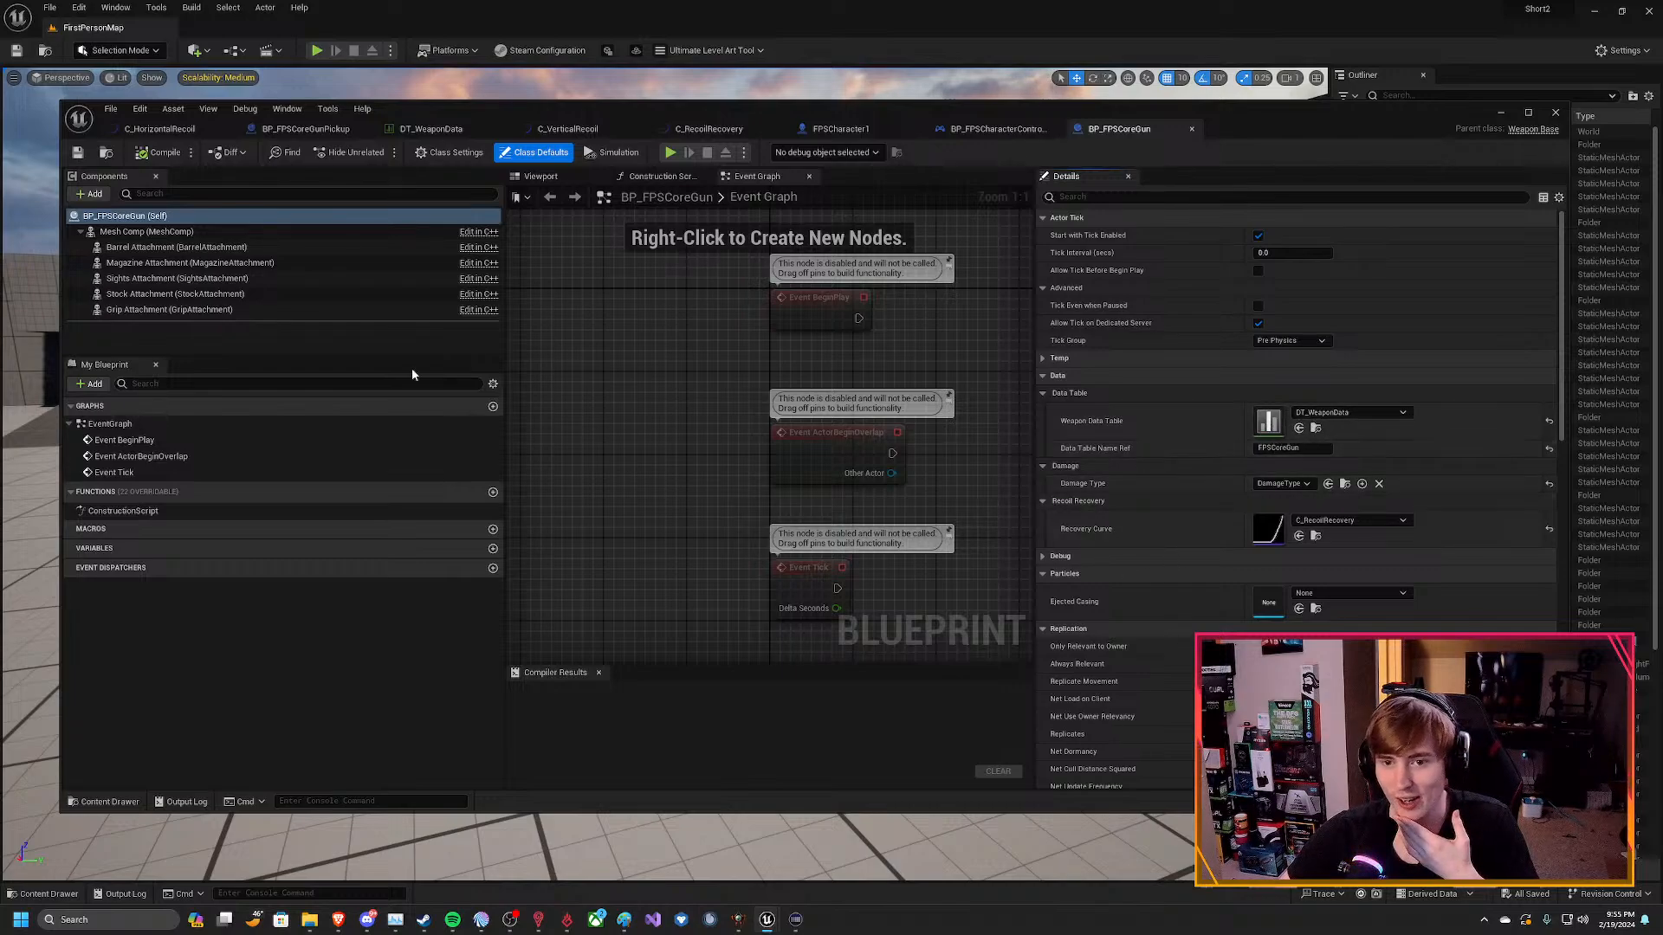
pyautogui.click(286, 231)
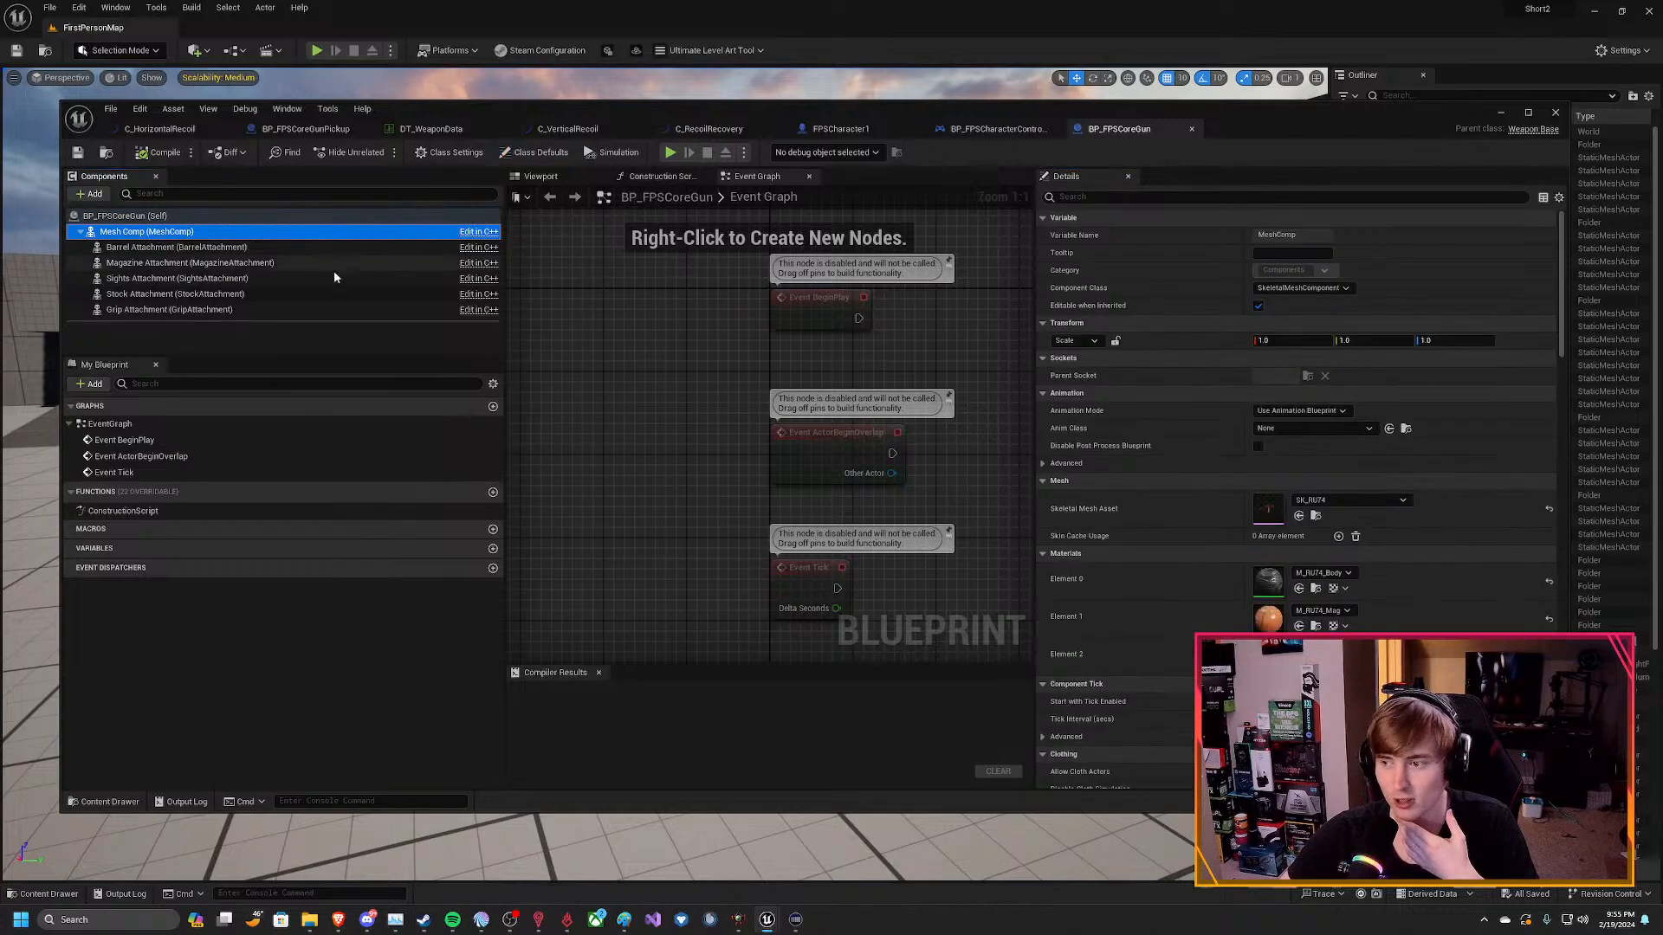
pyautogui.click(1347, 499)
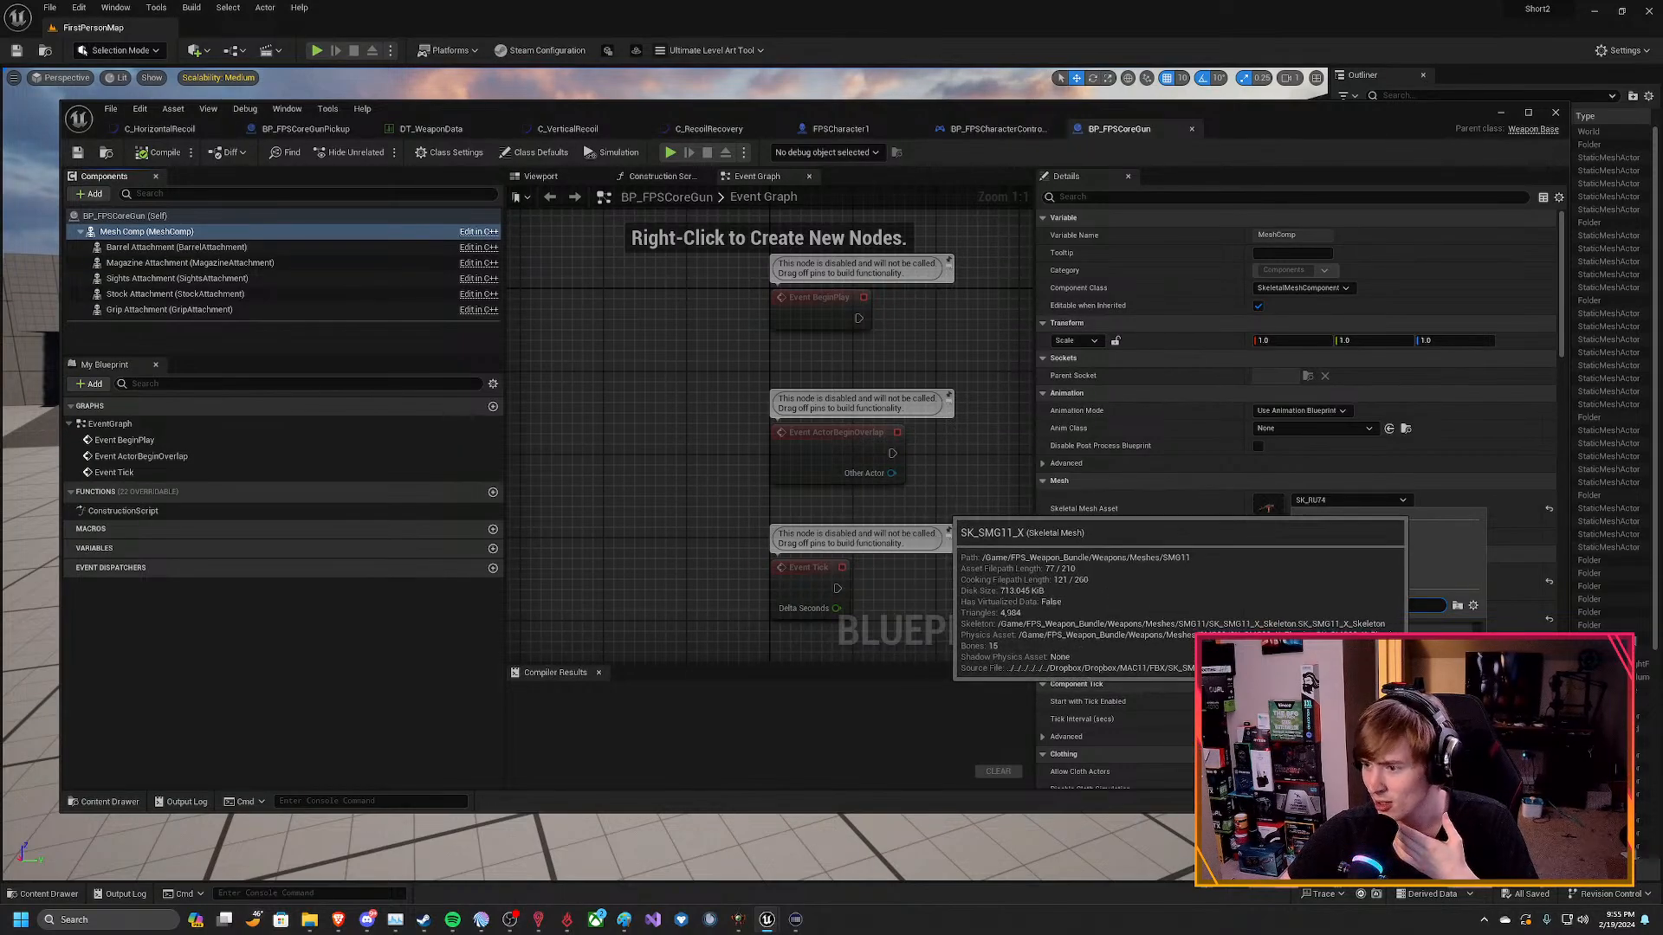
pyautogui.click(1416, 665)
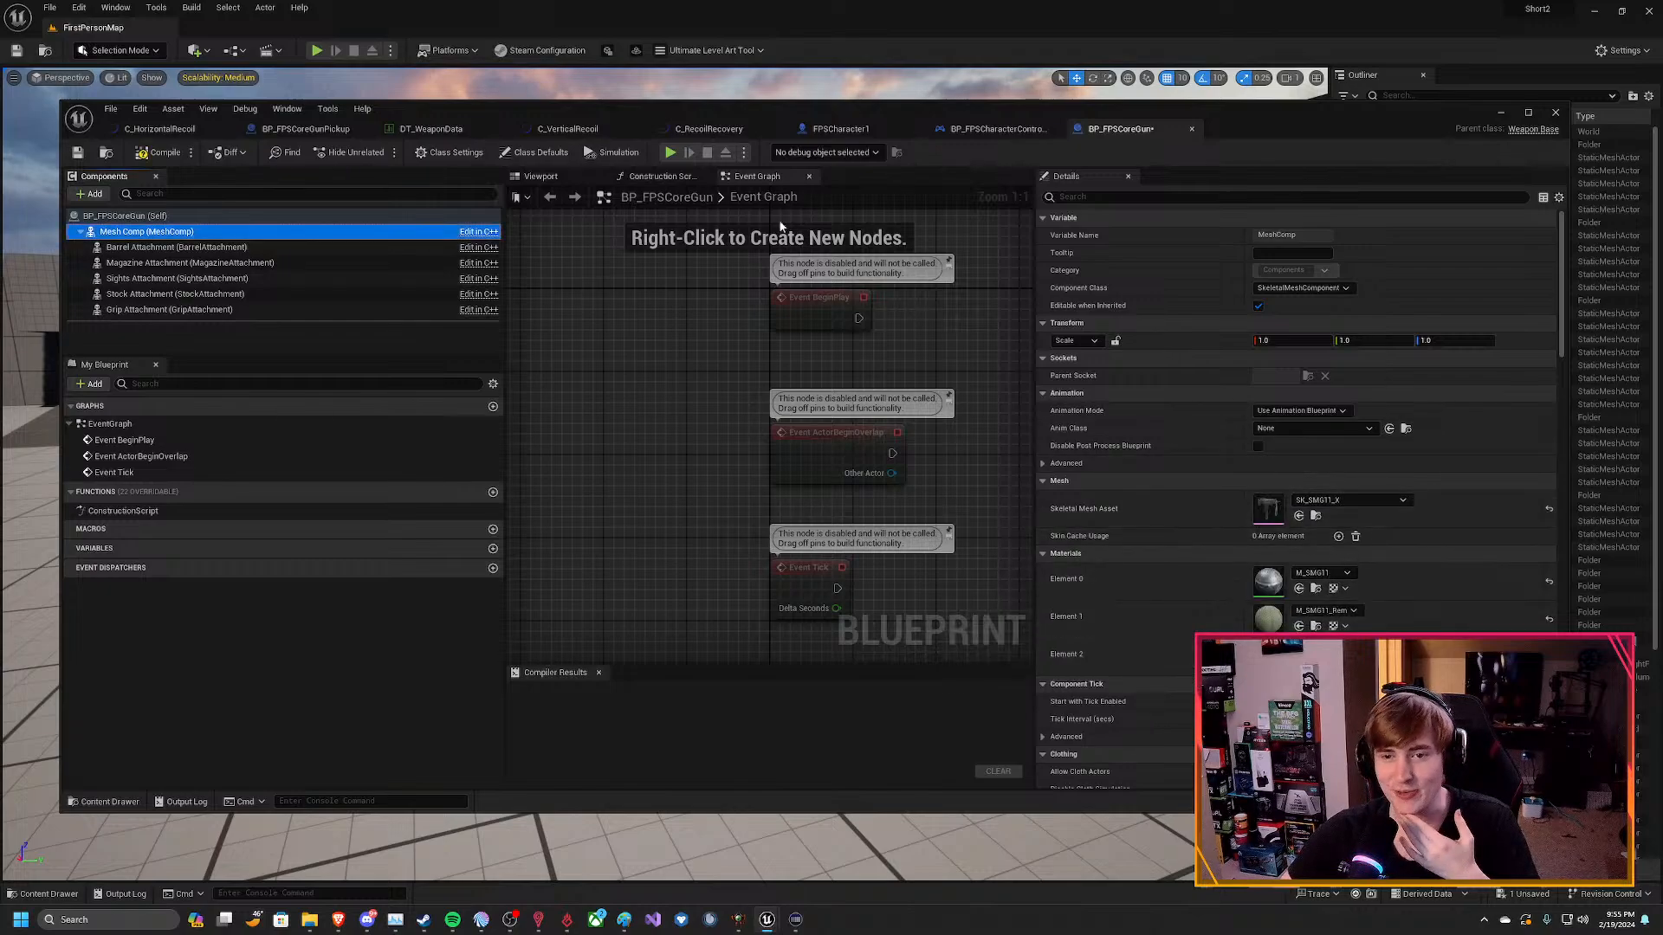
pyautogui.click(158, 153)
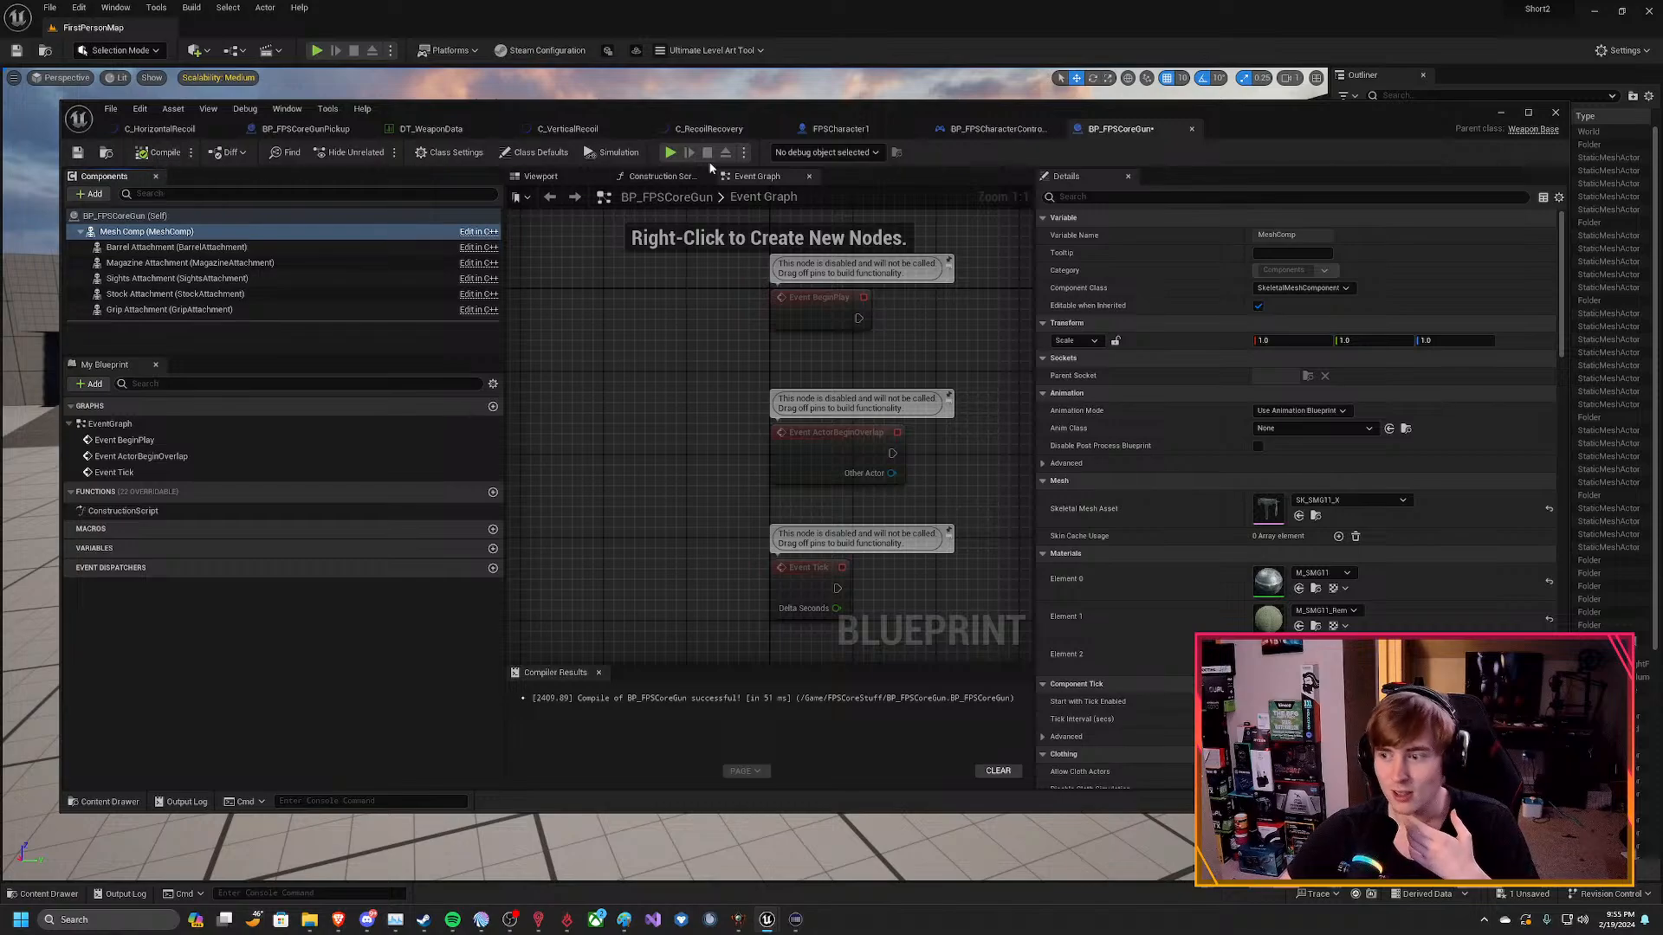
# Play the level from the main editor, pick up the gun and walk around the arena to check its mesh in first person, then stop.
pyautogui.click(1500, 113)
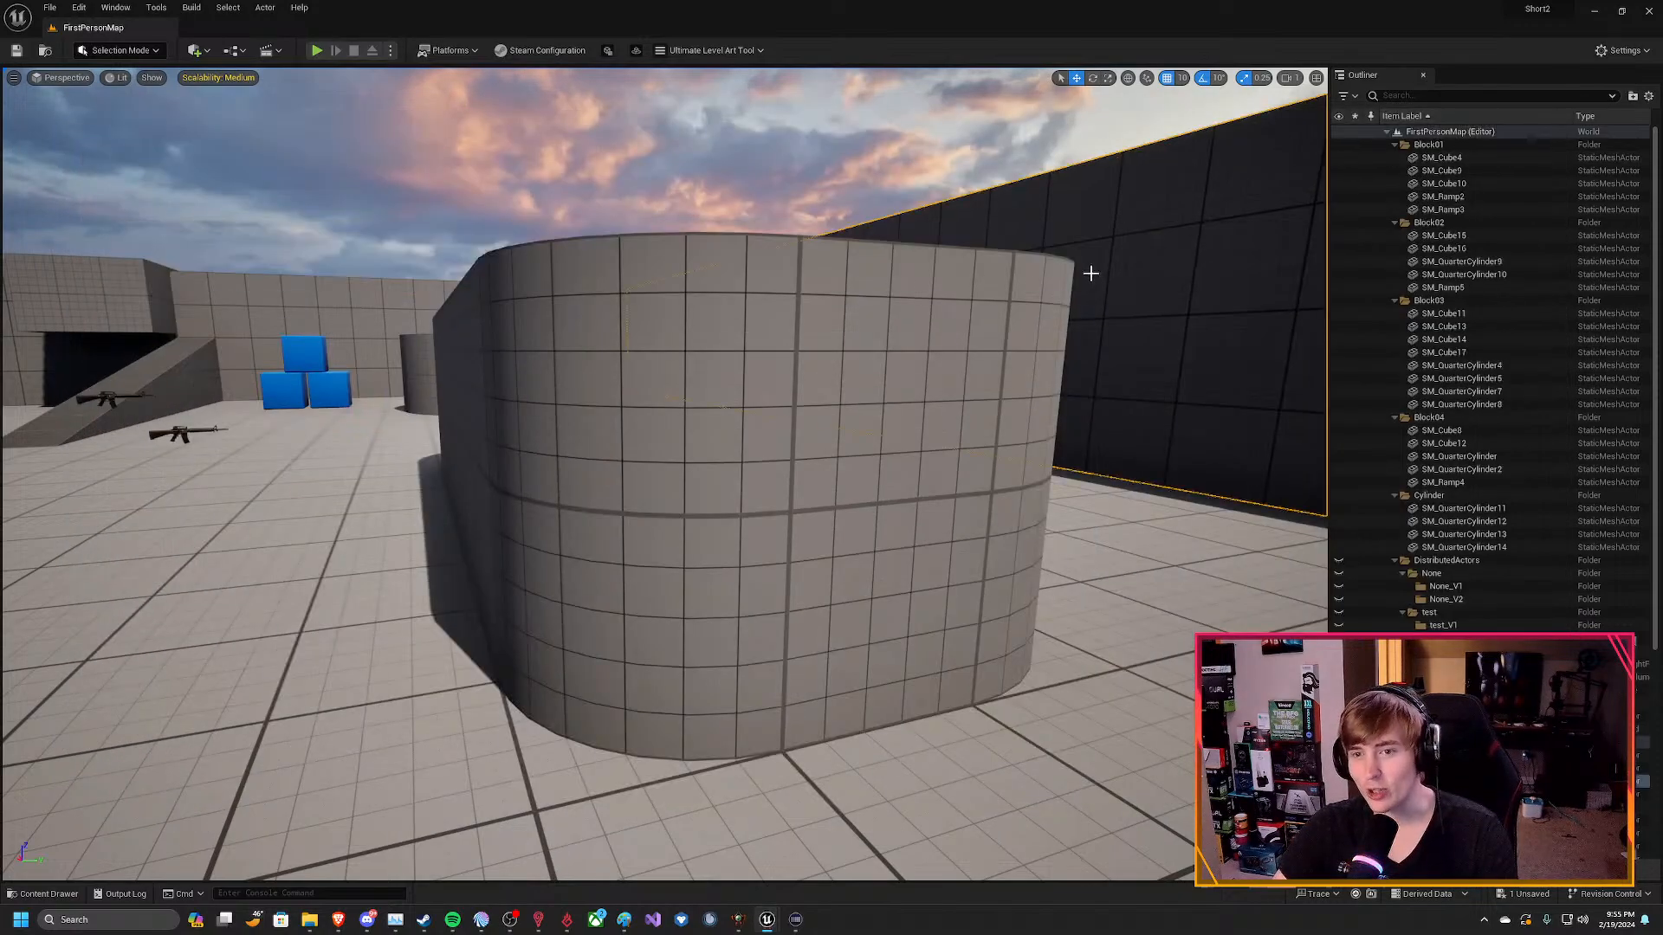
pyautogui.click(320, 51)
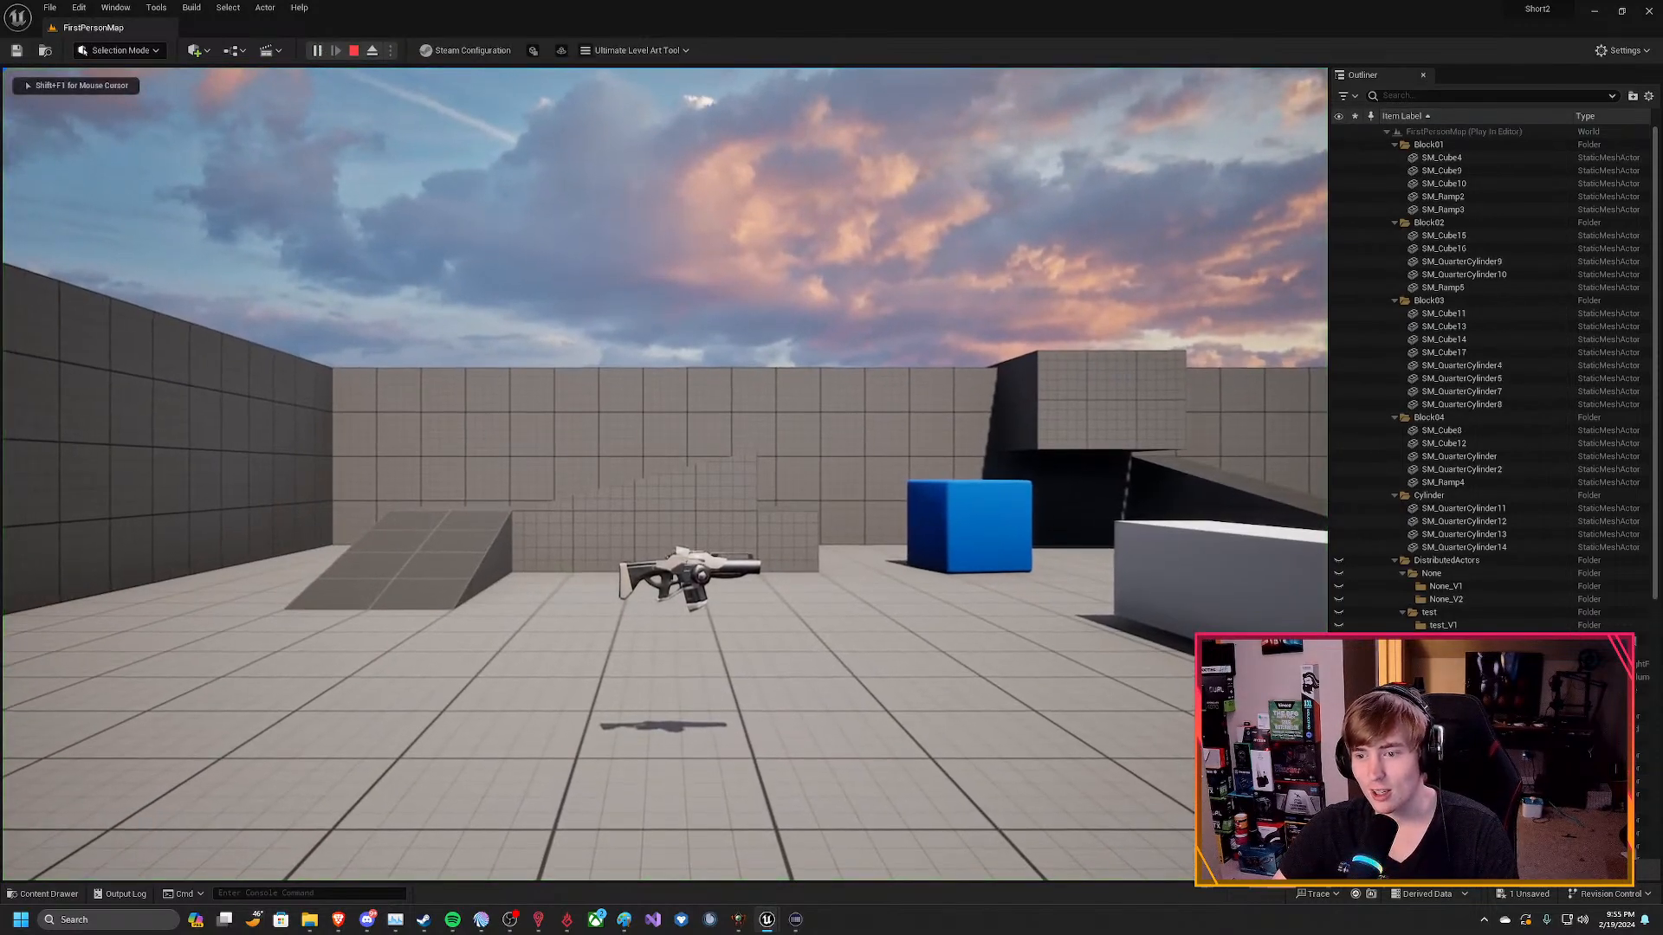
pyautogui.press('w')
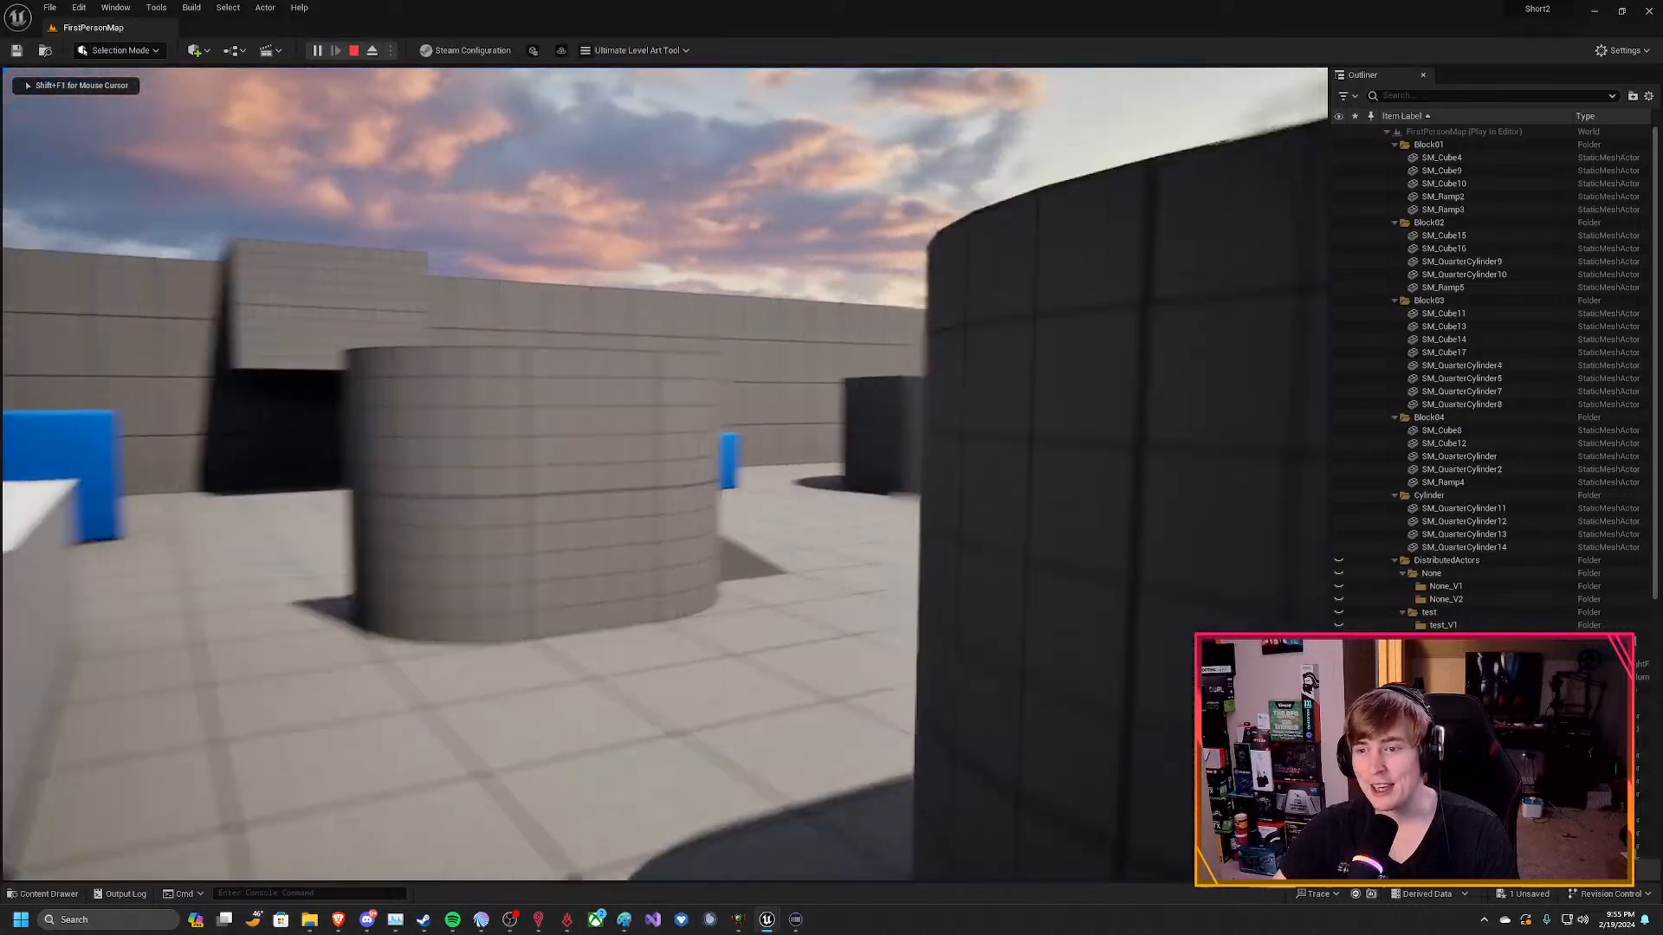
pyautogui.press('w')
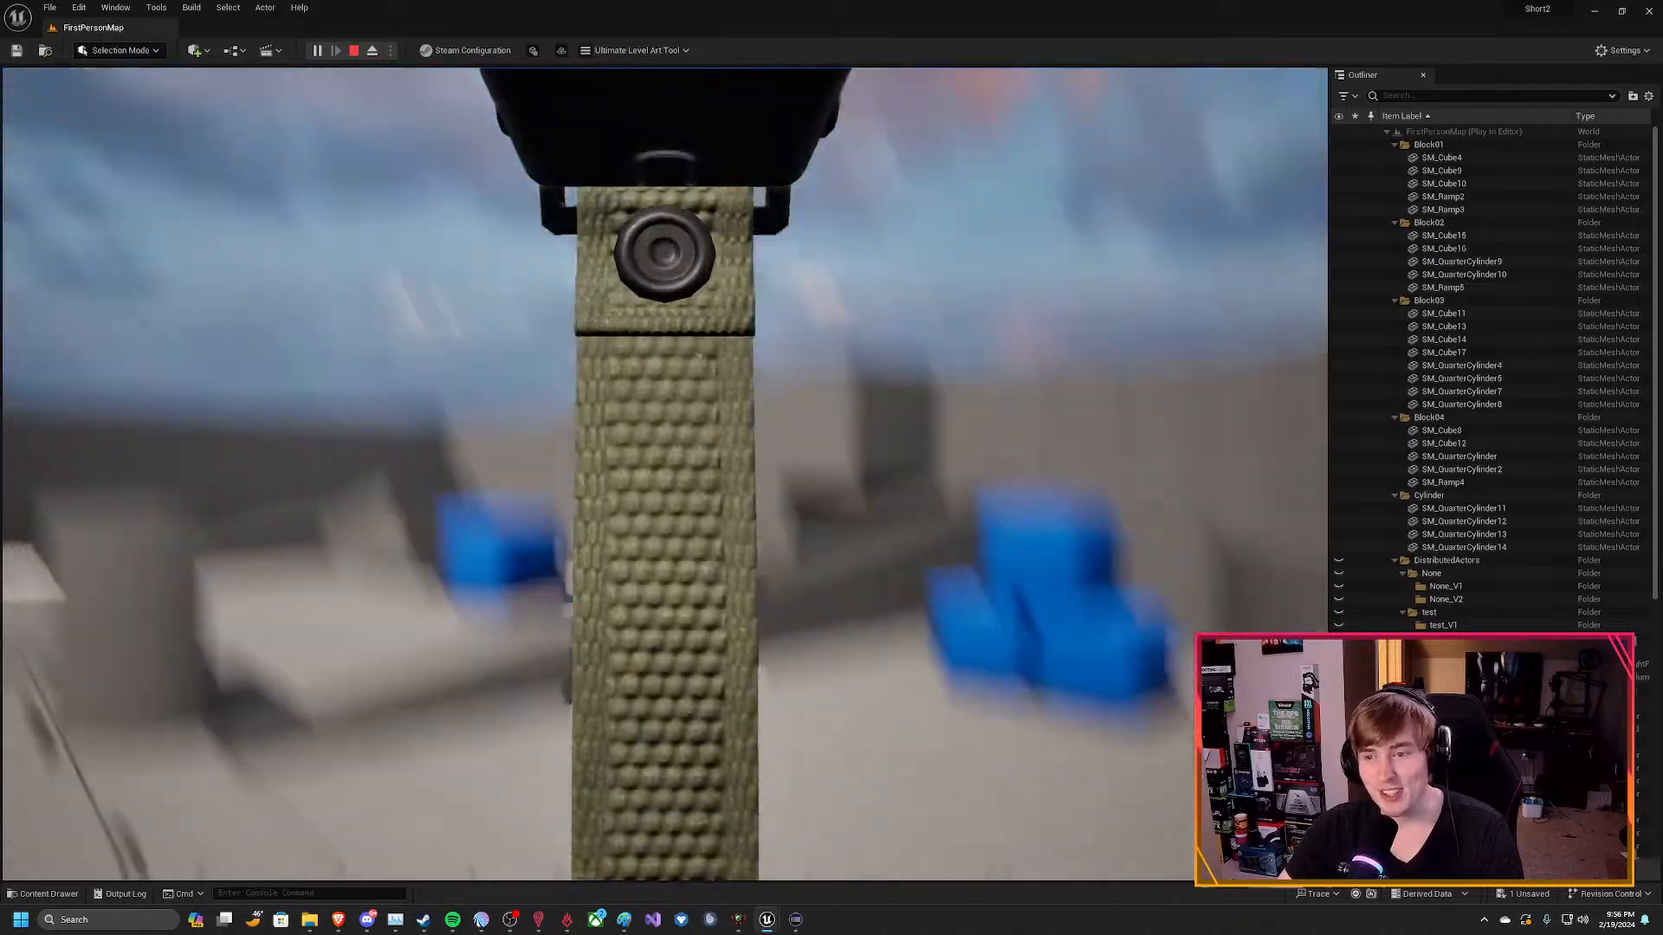
pyautogui.press('w')
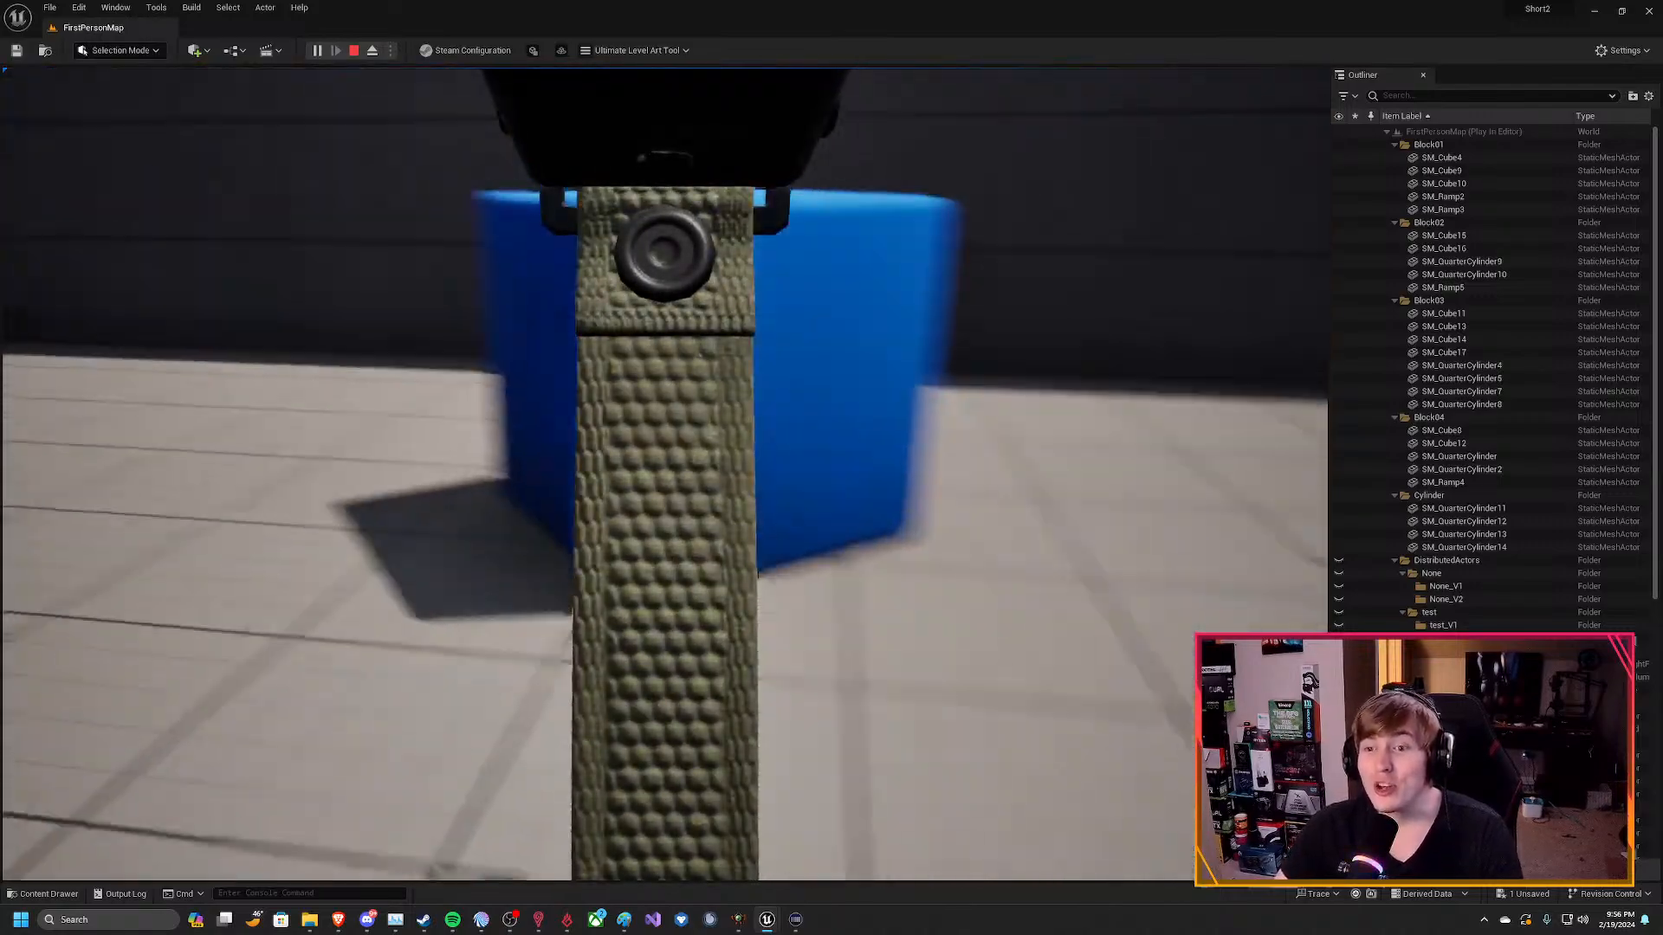
pyautogui.press('w')
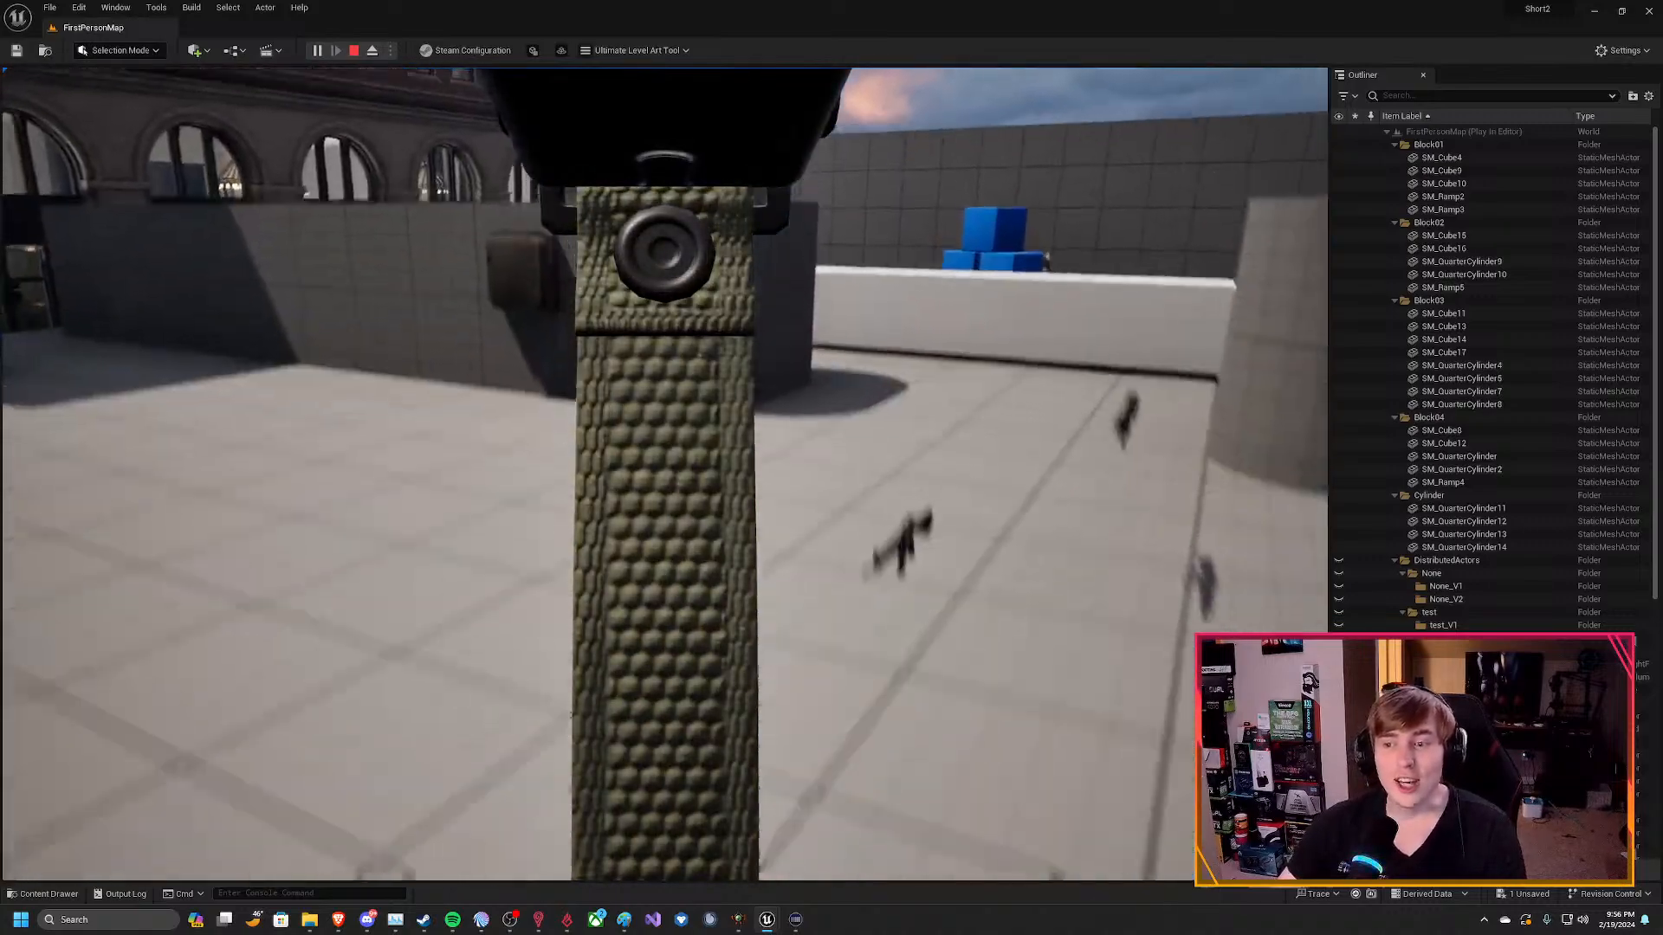
pyautogui.press('w')
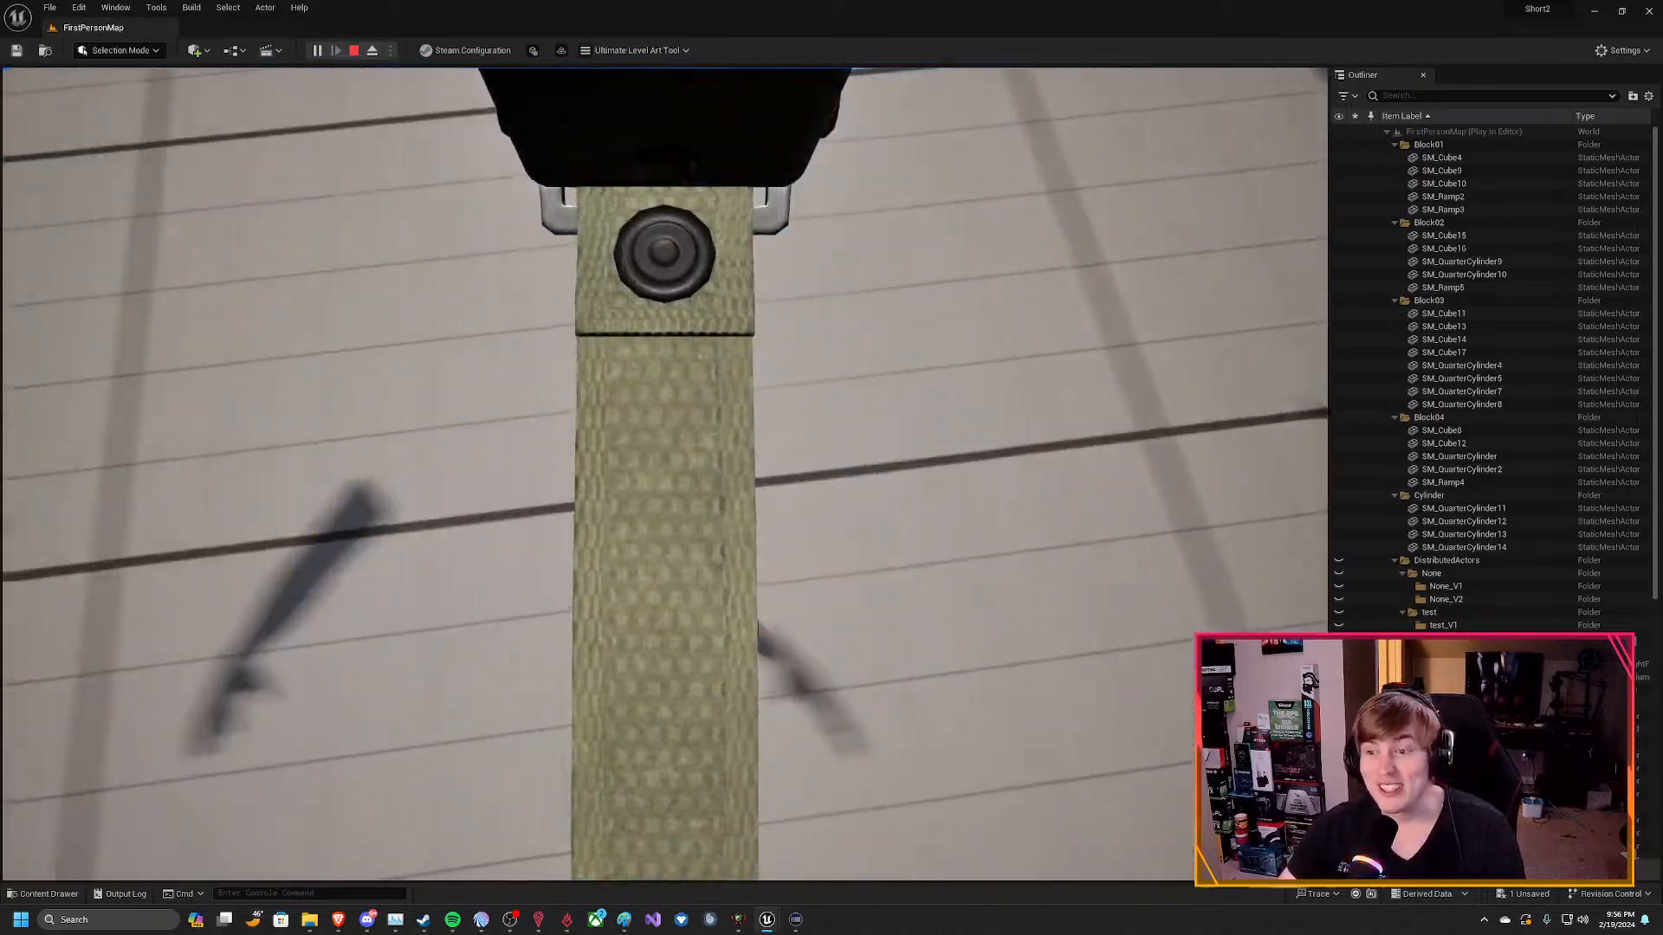
pyautogui.press('w')
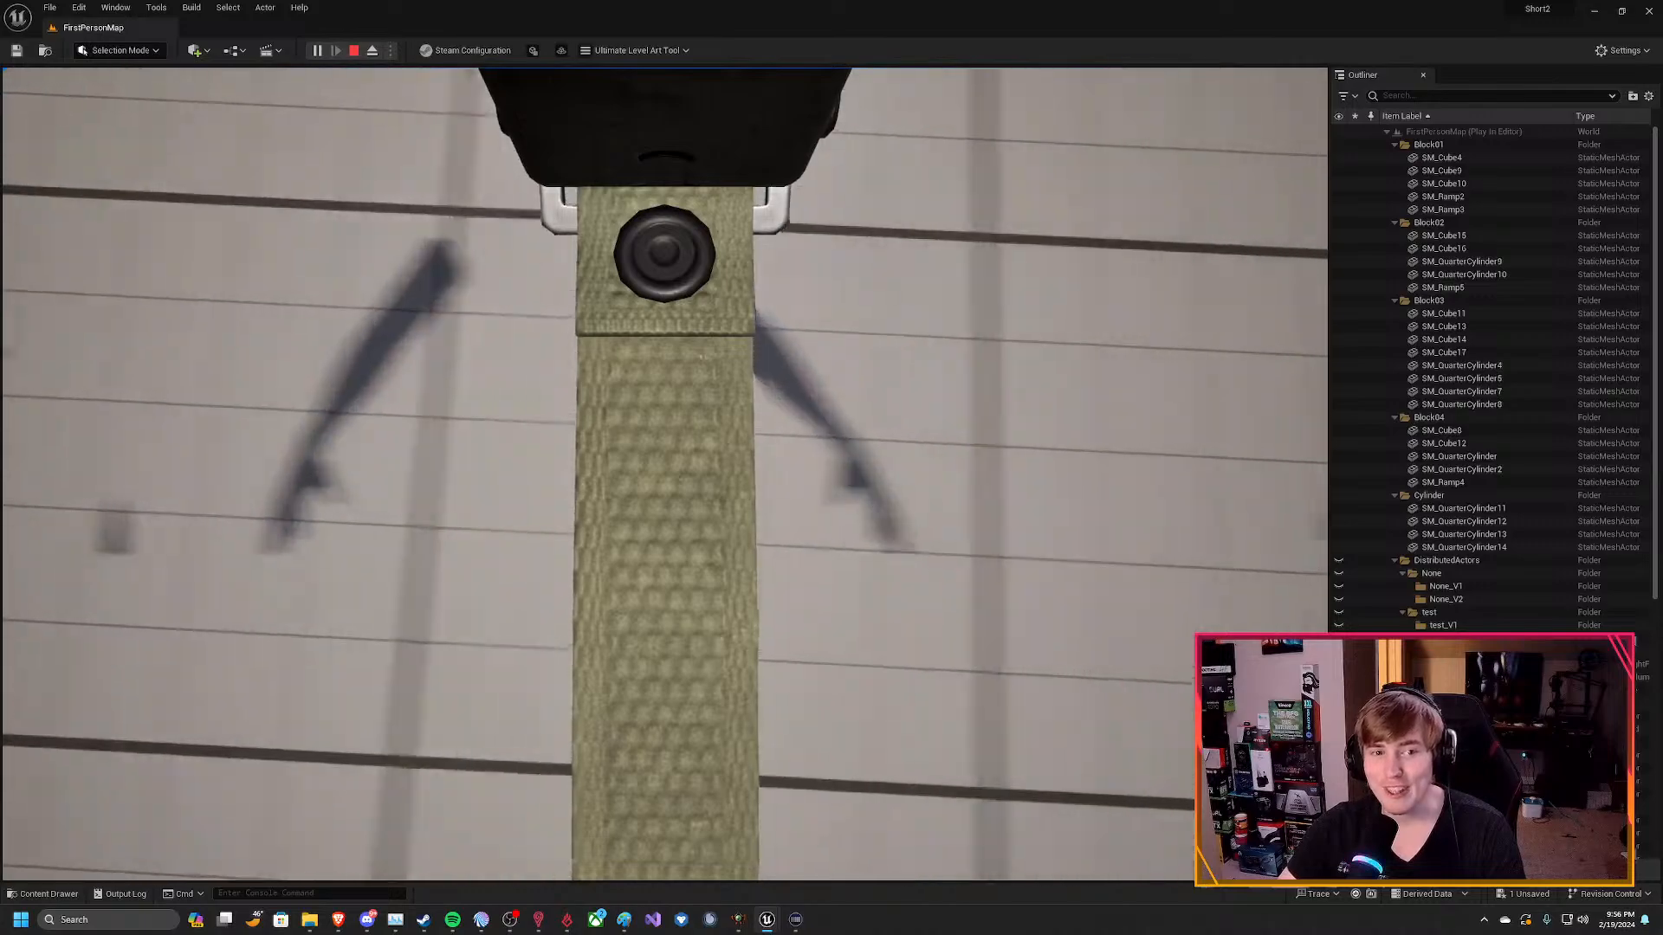
pyautogui.press('w')
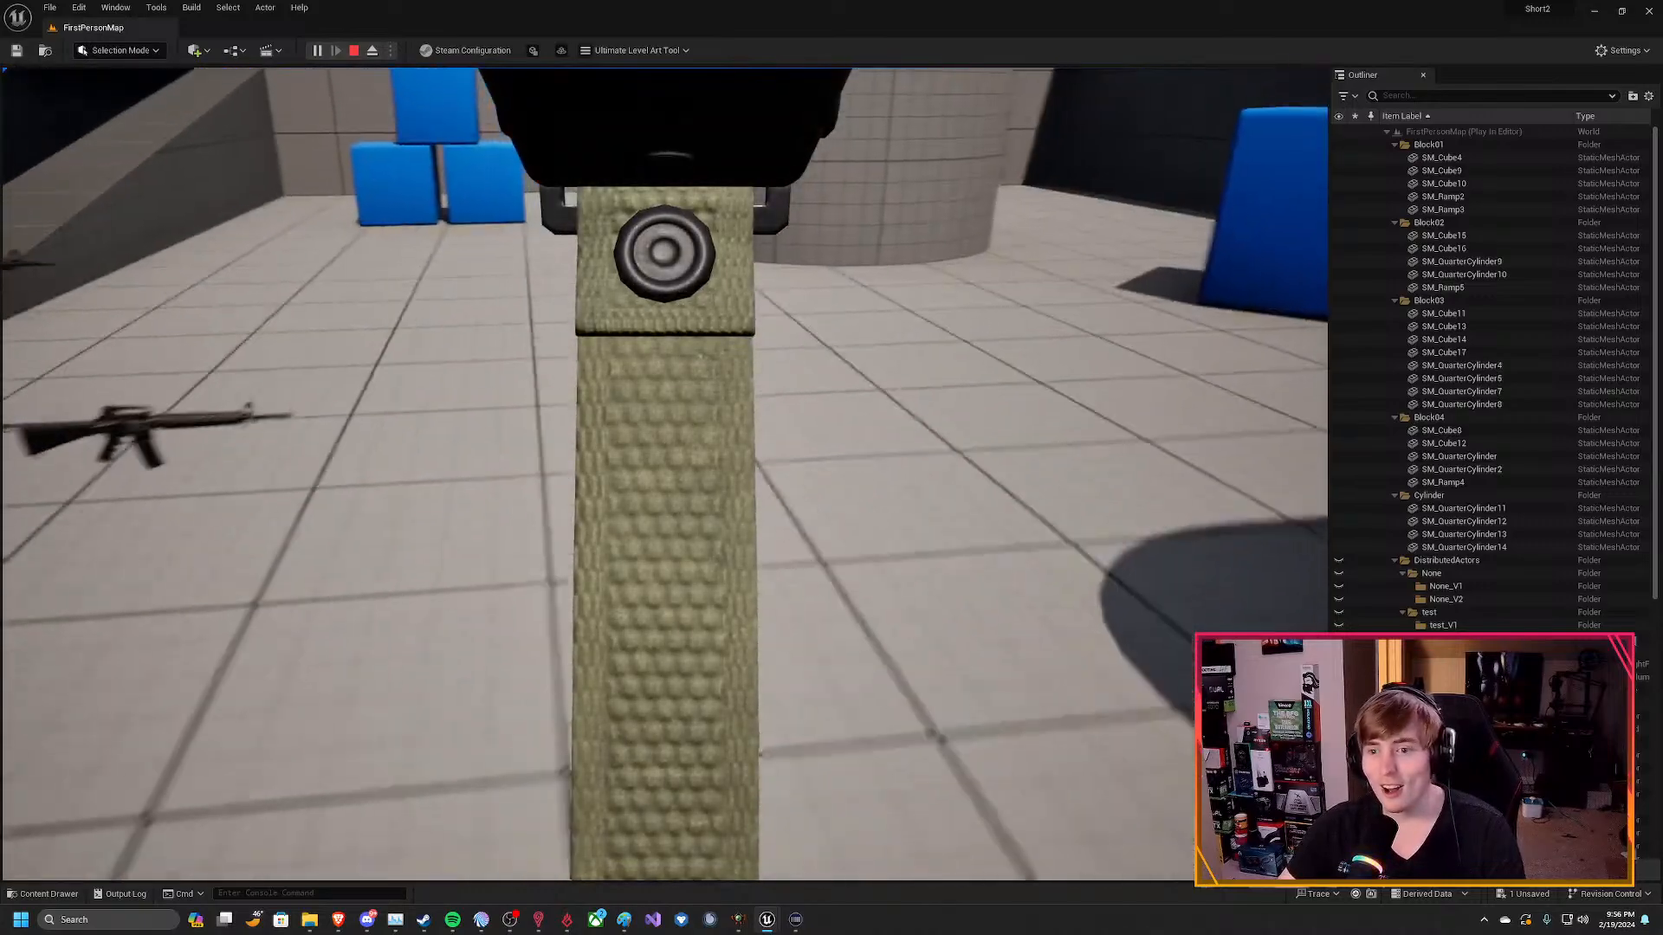
pyautogui.press('w')
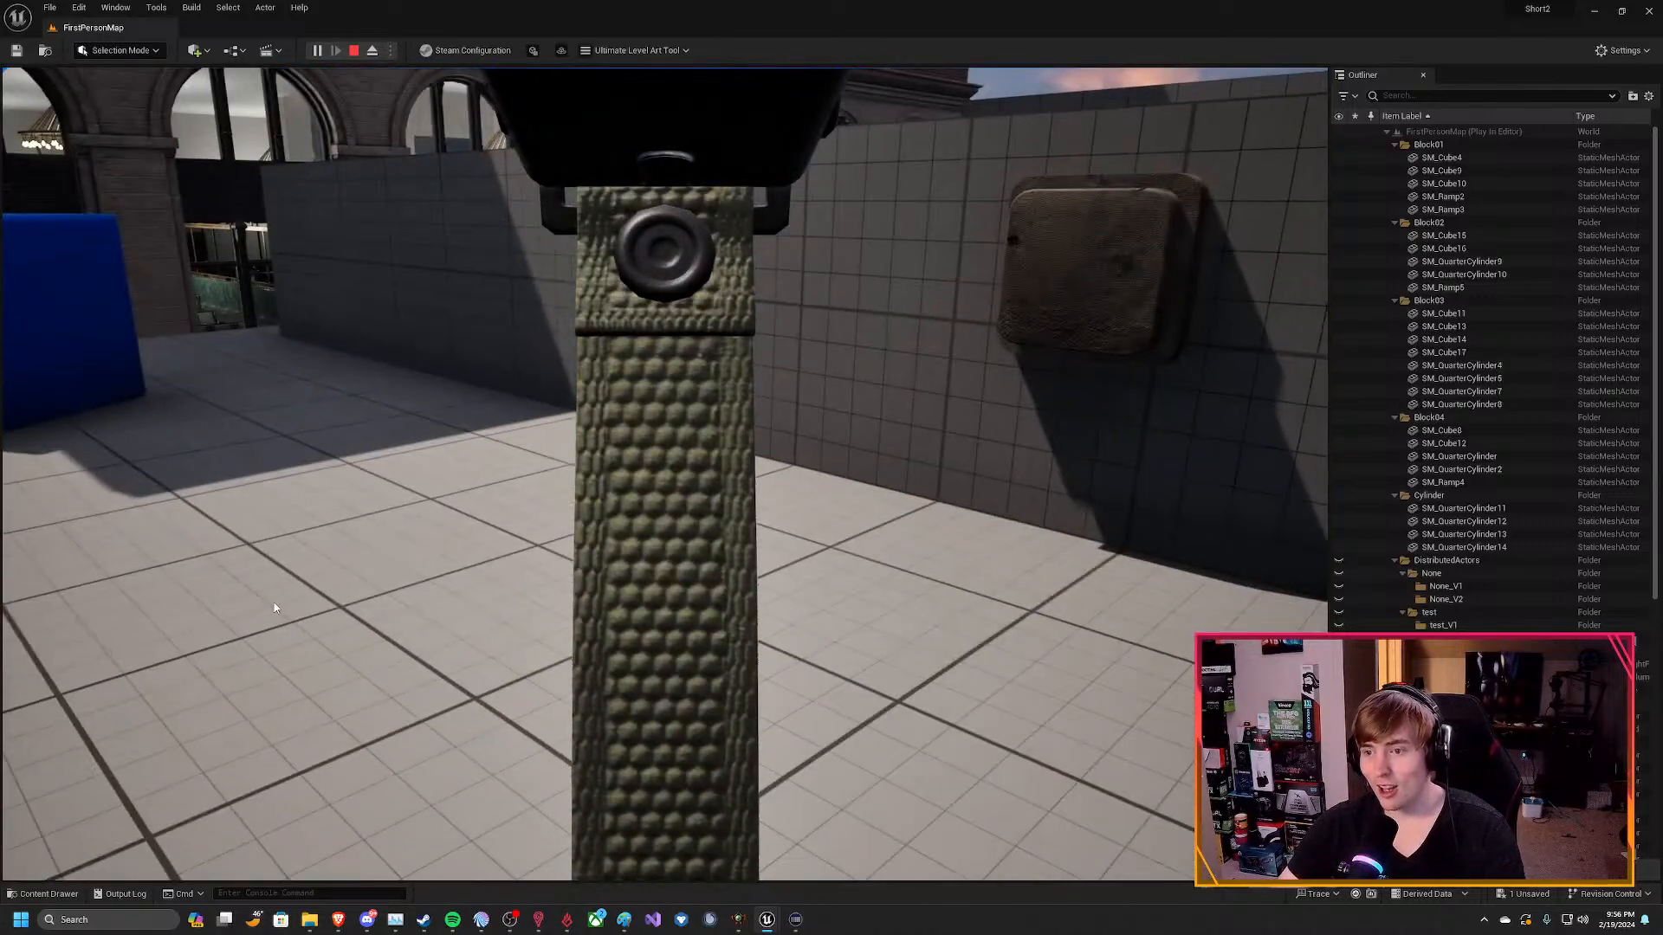
pyautogui.press('Escape')
# Return to the BP_FPSCoreGun blueprint and change the Mesh Comp's skeletal mesh to SK_AR4_X.
pyautogui.moveTo(766, 919)
pyautogui.click(831, 849)
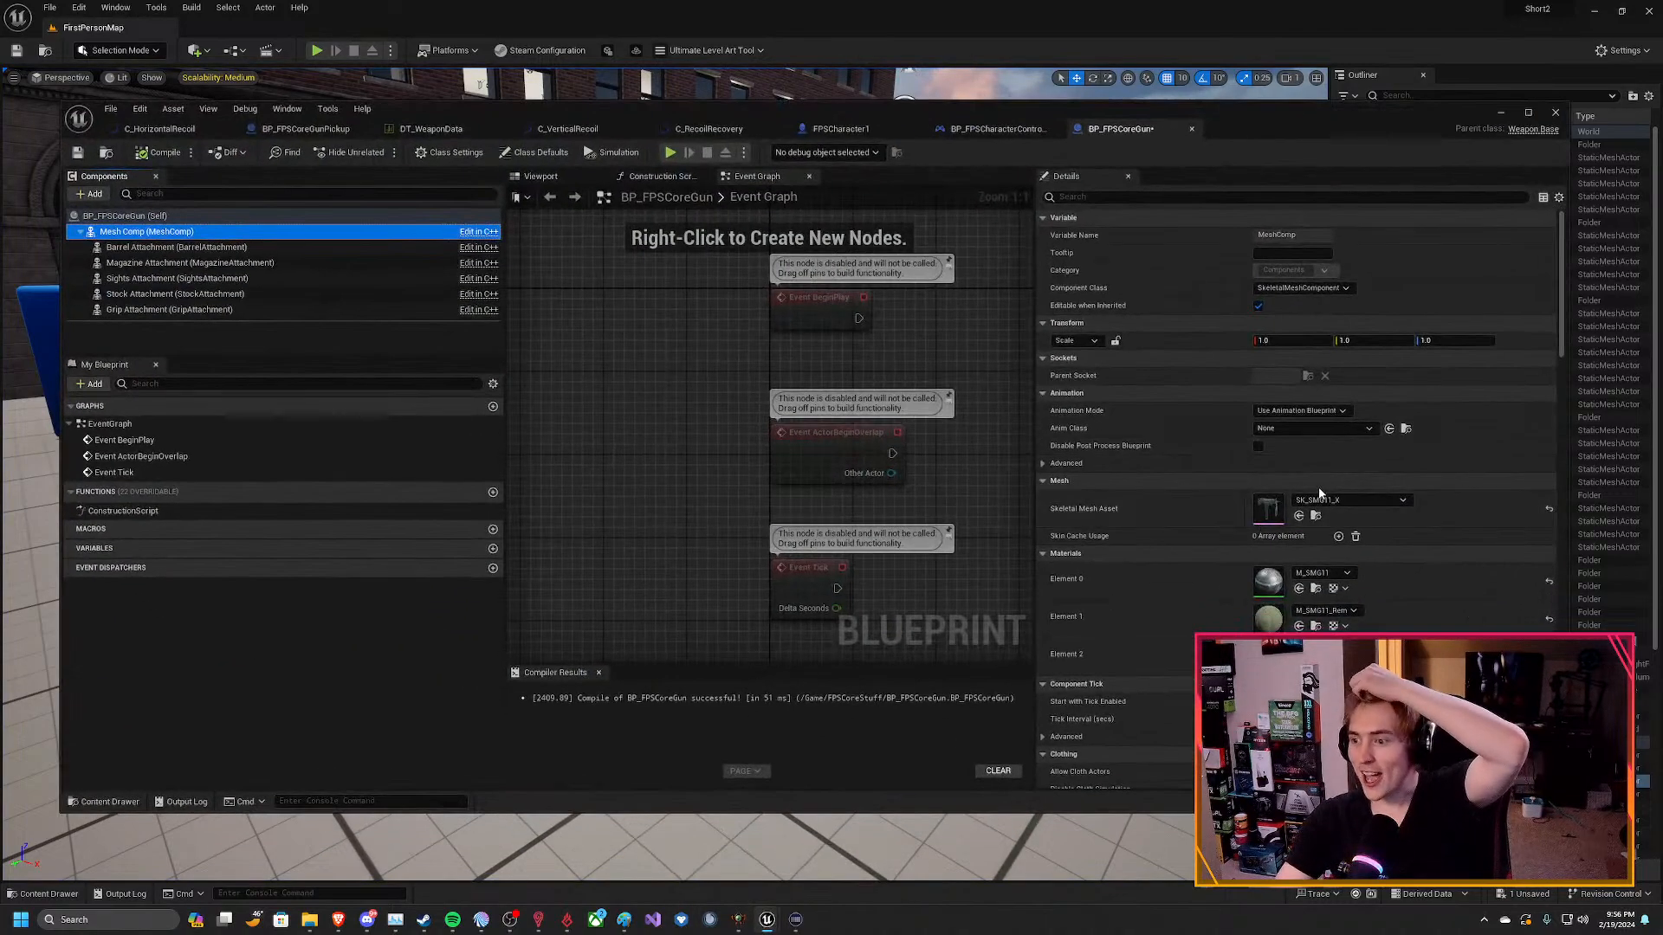
pyautogui.click(1348, 499)
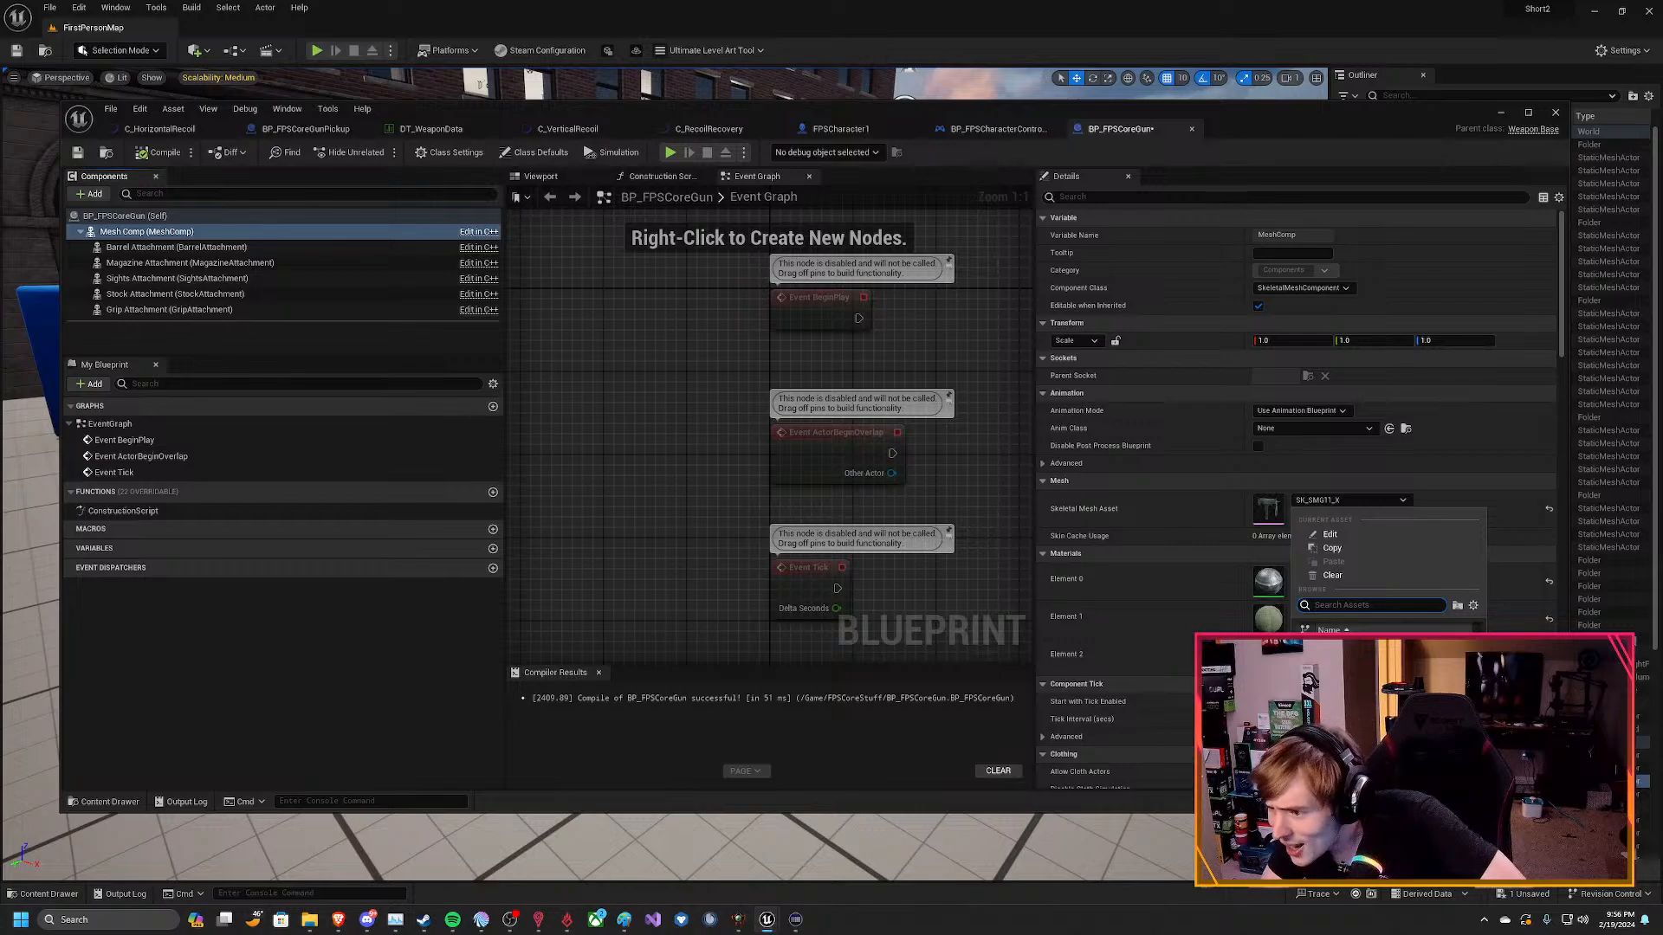
pyautogui.click(1405, 689)
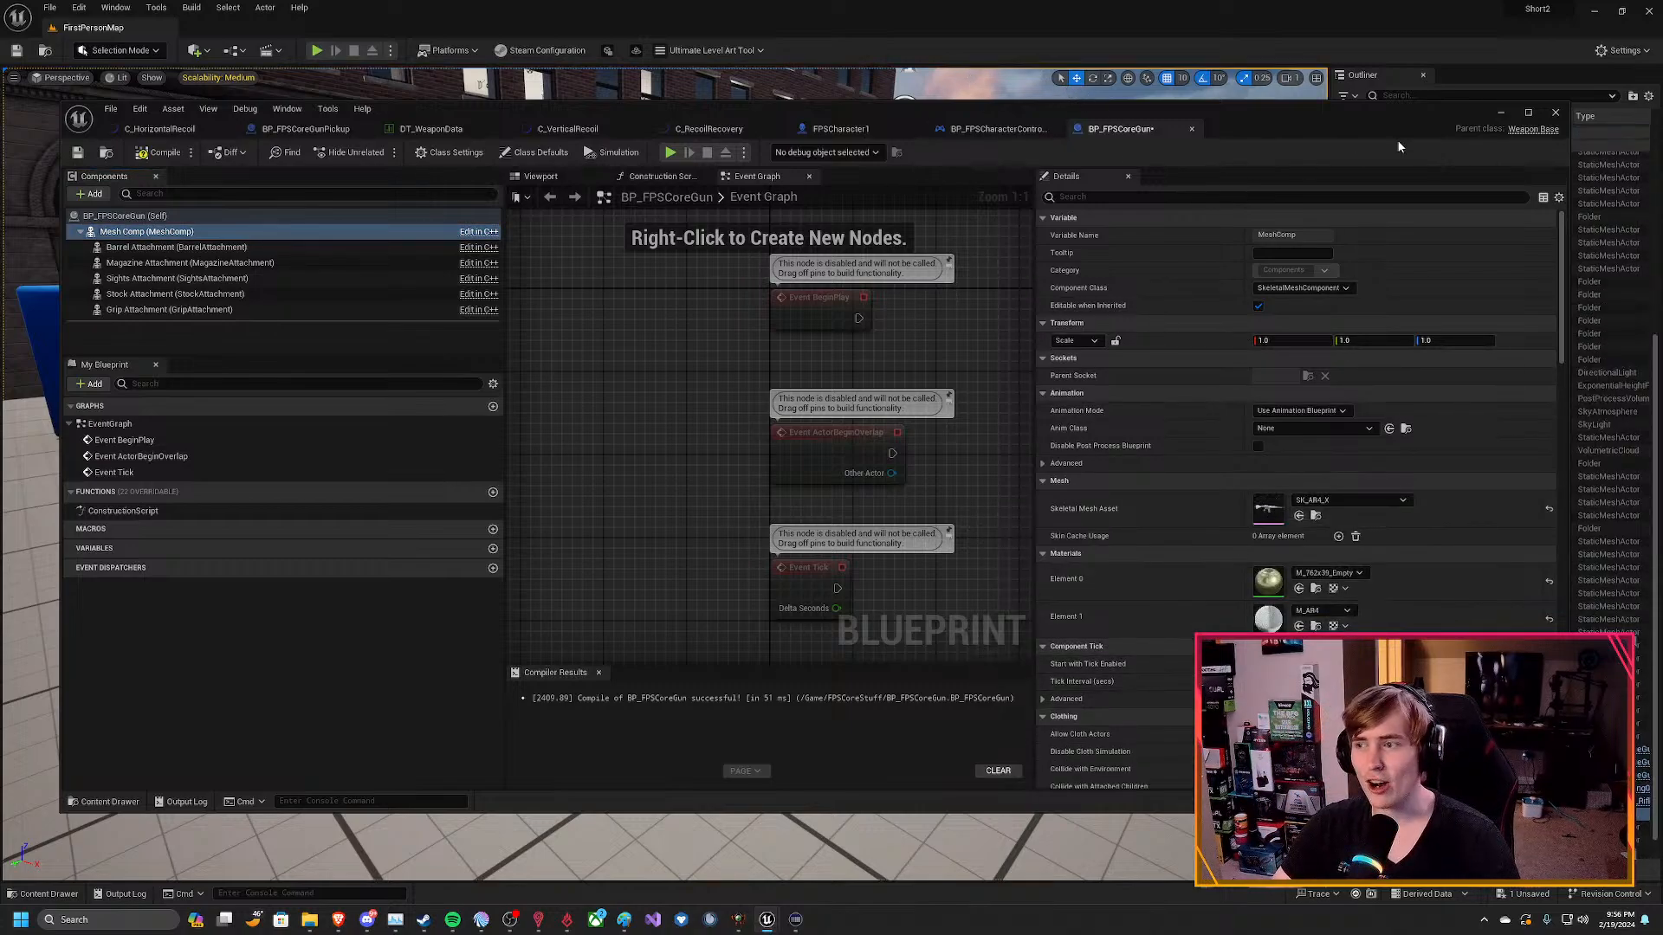
# Return to the level and select the nearer of the two rifle pickups in front of the blue cubes.
pyautogui.click(1500, 113)
pyautogui.click(1198, 296)
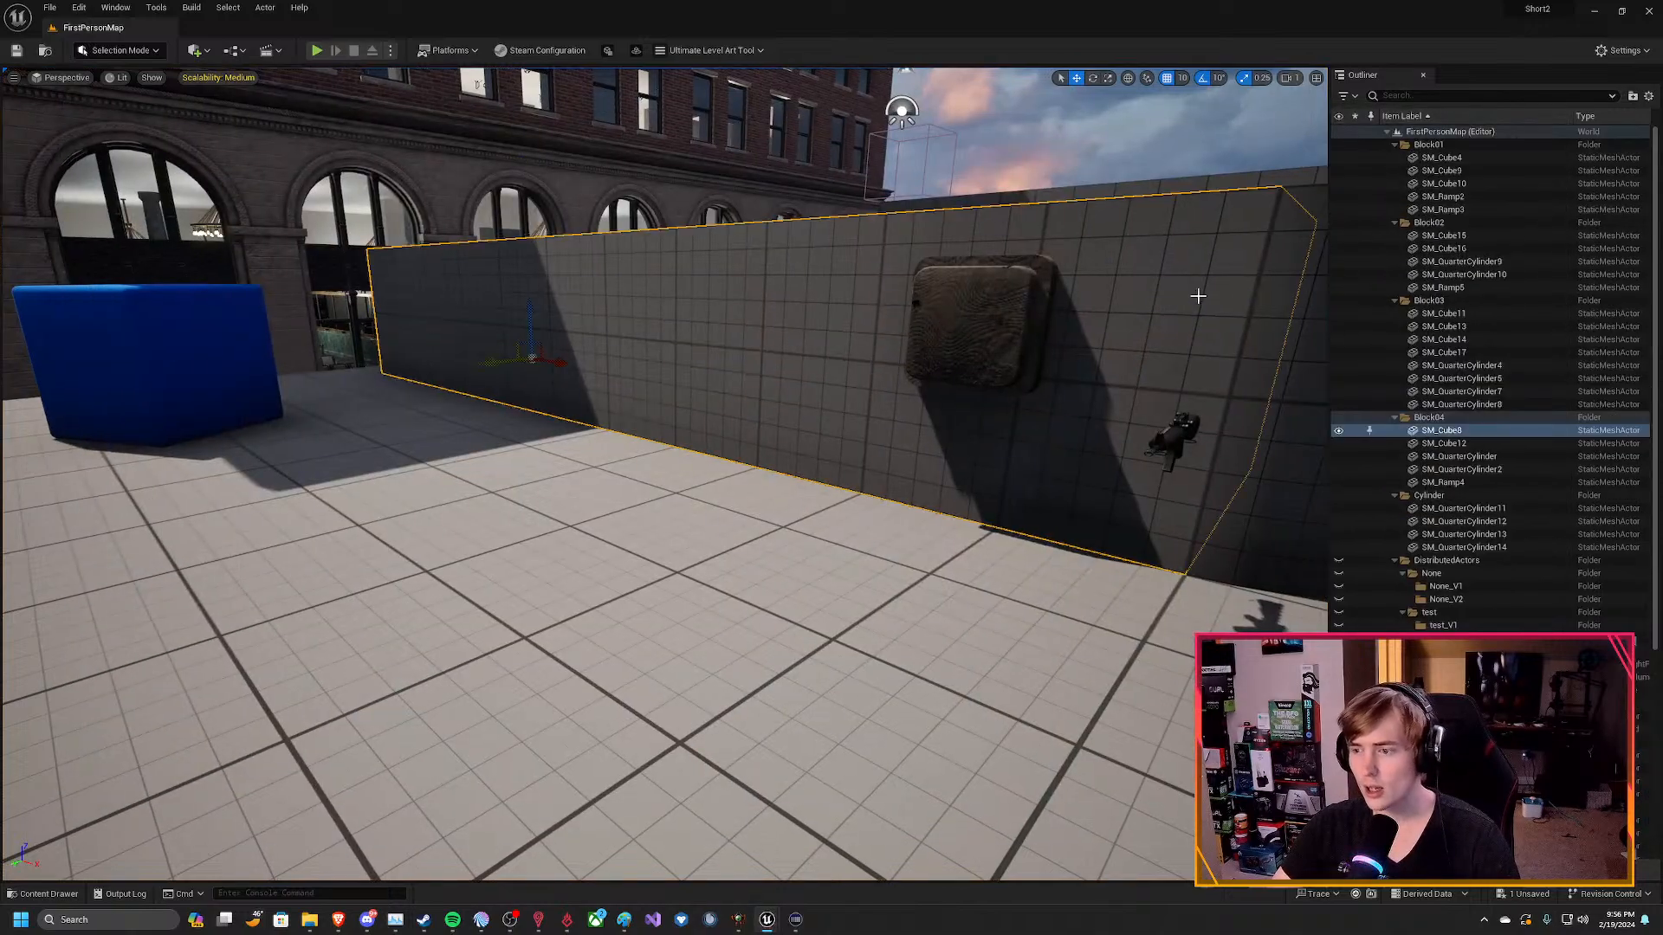
pyautogui.click(878, 130)
pyautogui.click(782, 139)
pyautogui.click(1079, 133)
pyautogui.moveTo(782, 273); pyautogui.dragTo(1013, 299, button='right')
pyautogui.moveTo(781, 512); pyautogui.dragTo(840, 423, button='right')
pyautogui.click(827, 551)
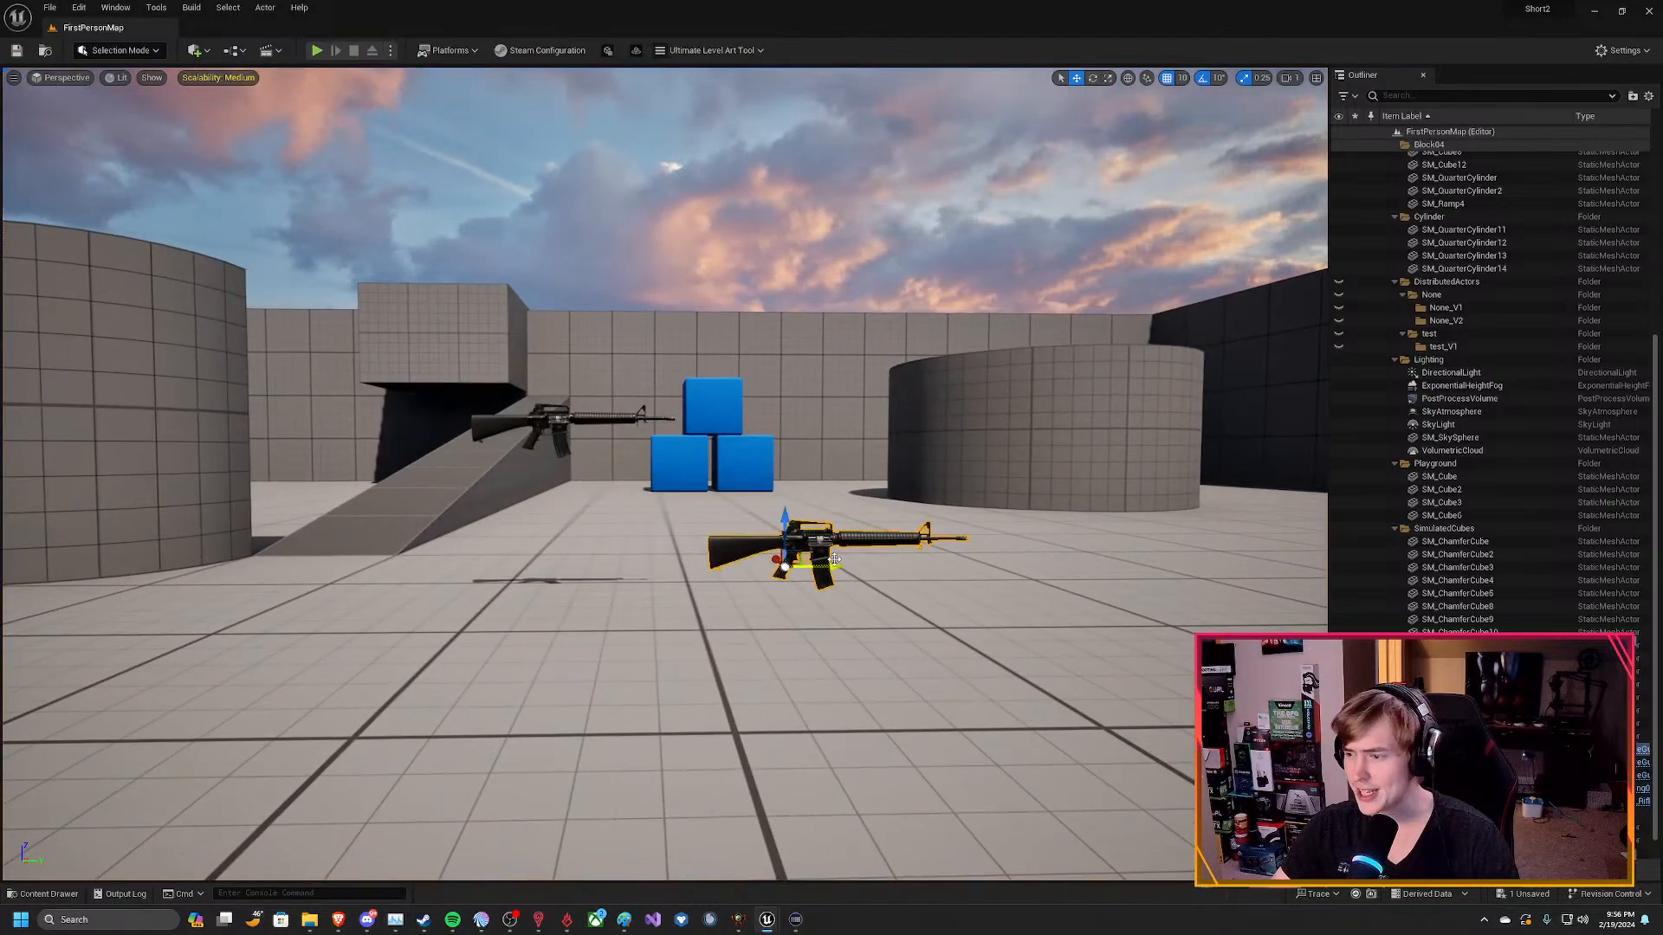
# Open the selected rifle's BP_FPSCoreGunPickup in the full Blueprint editor and select its Mesh Comp component.
pyautogui.rightClick(1438, 350)
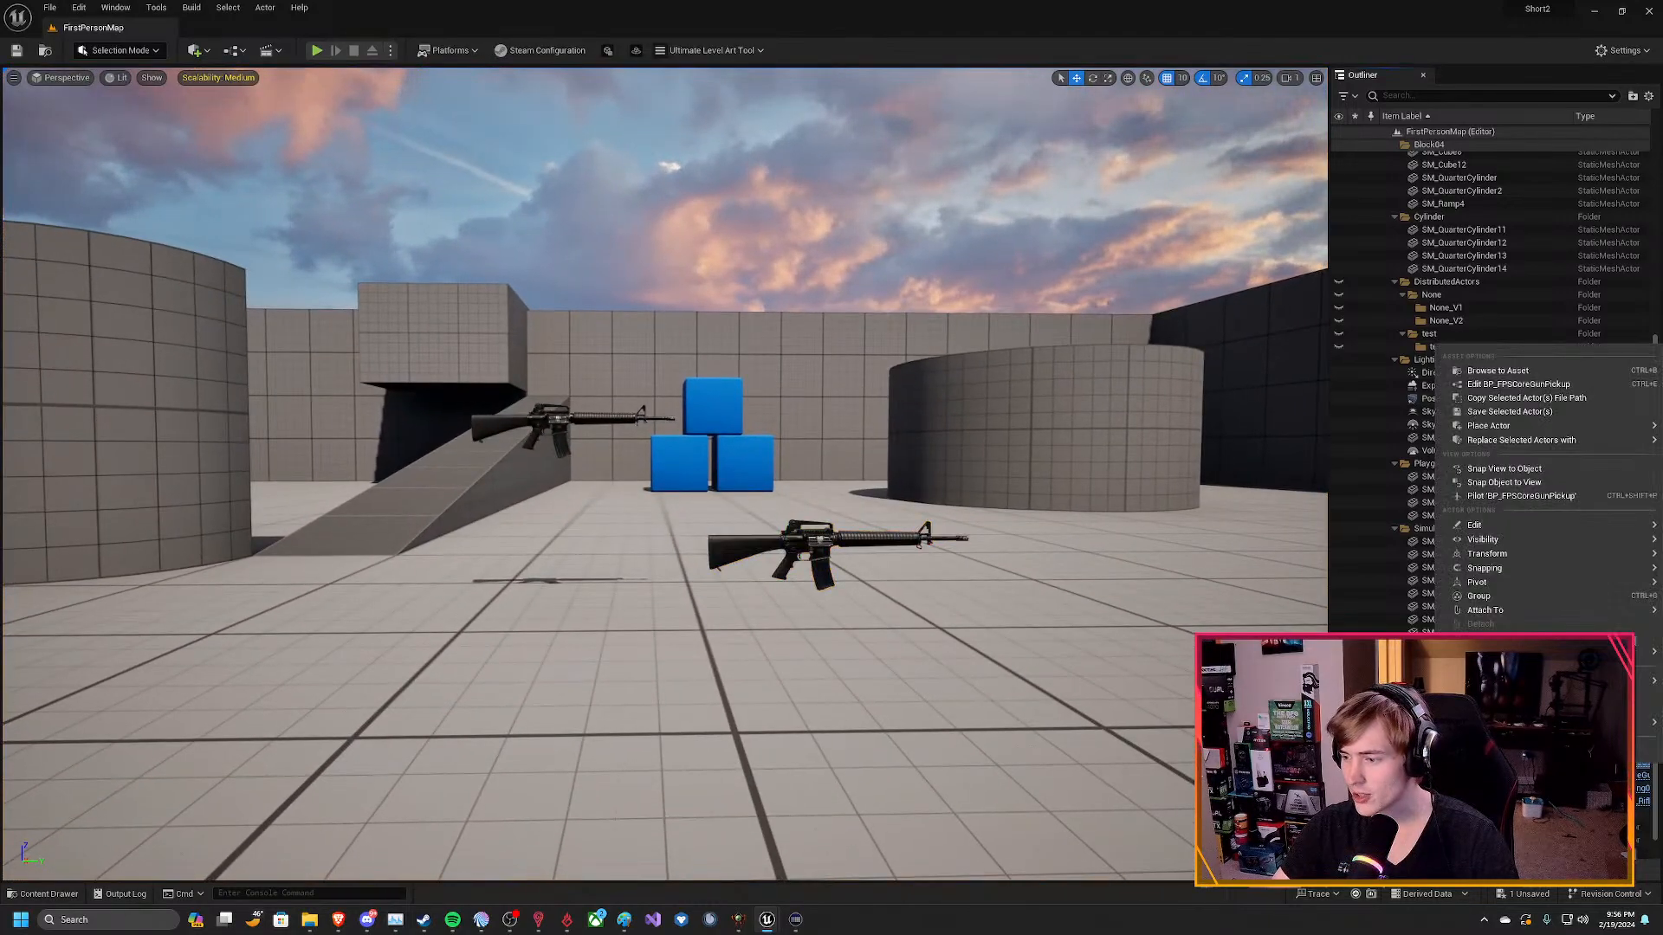
pyautogui.click(1506, 385)
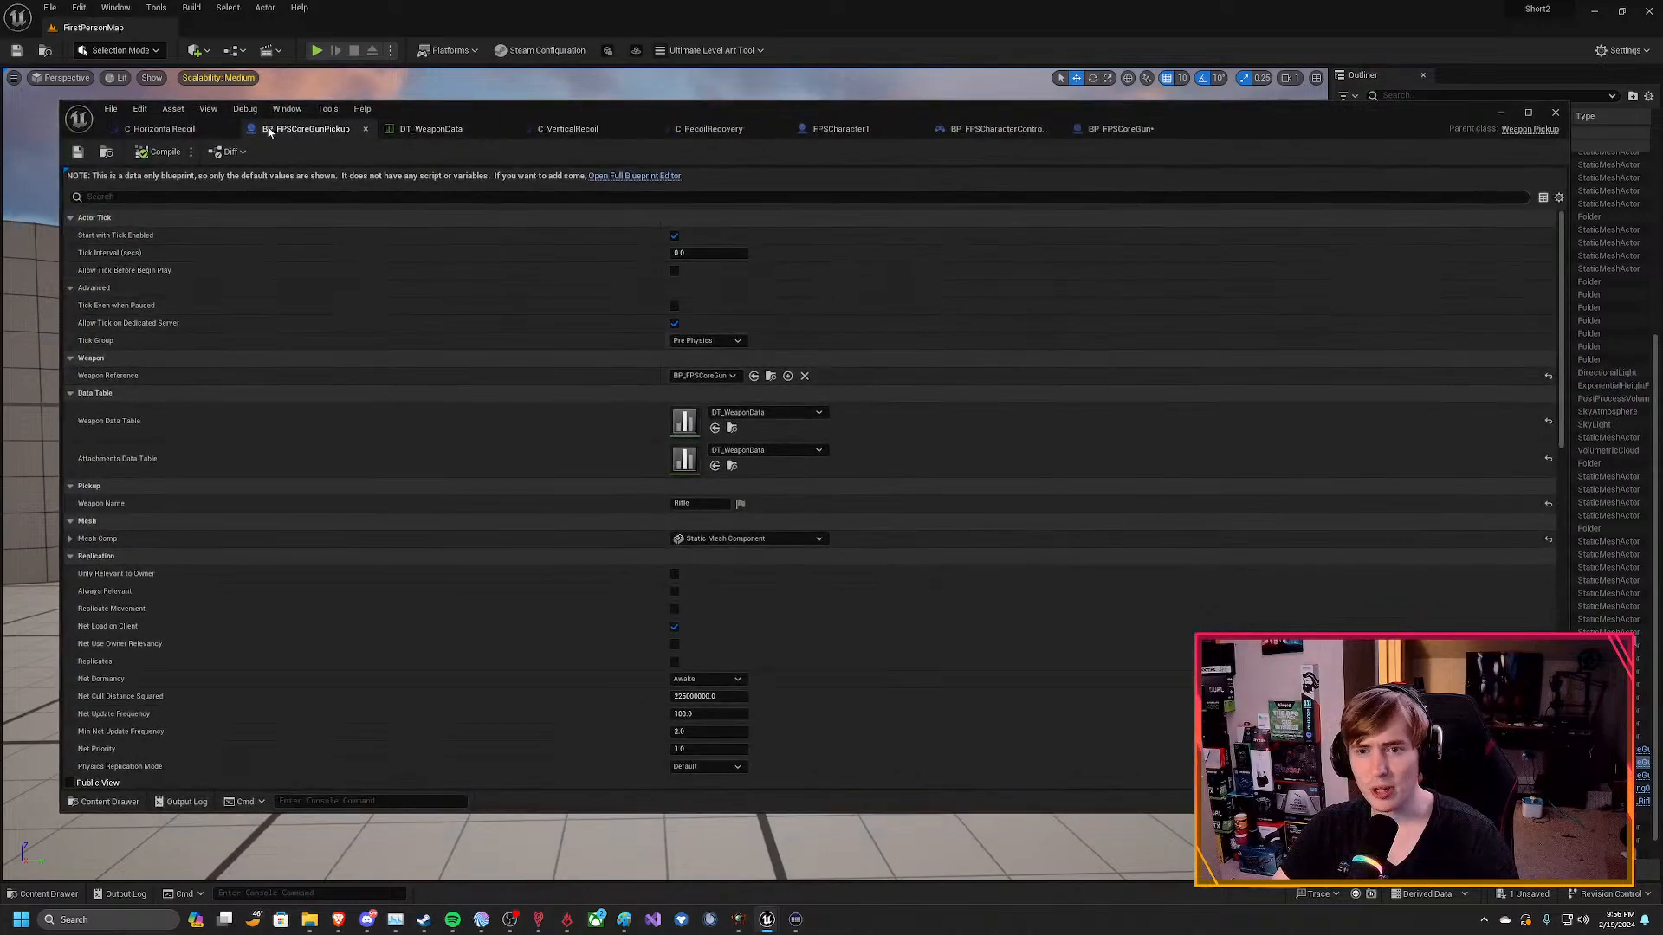
pyautogui.click(635, 176)
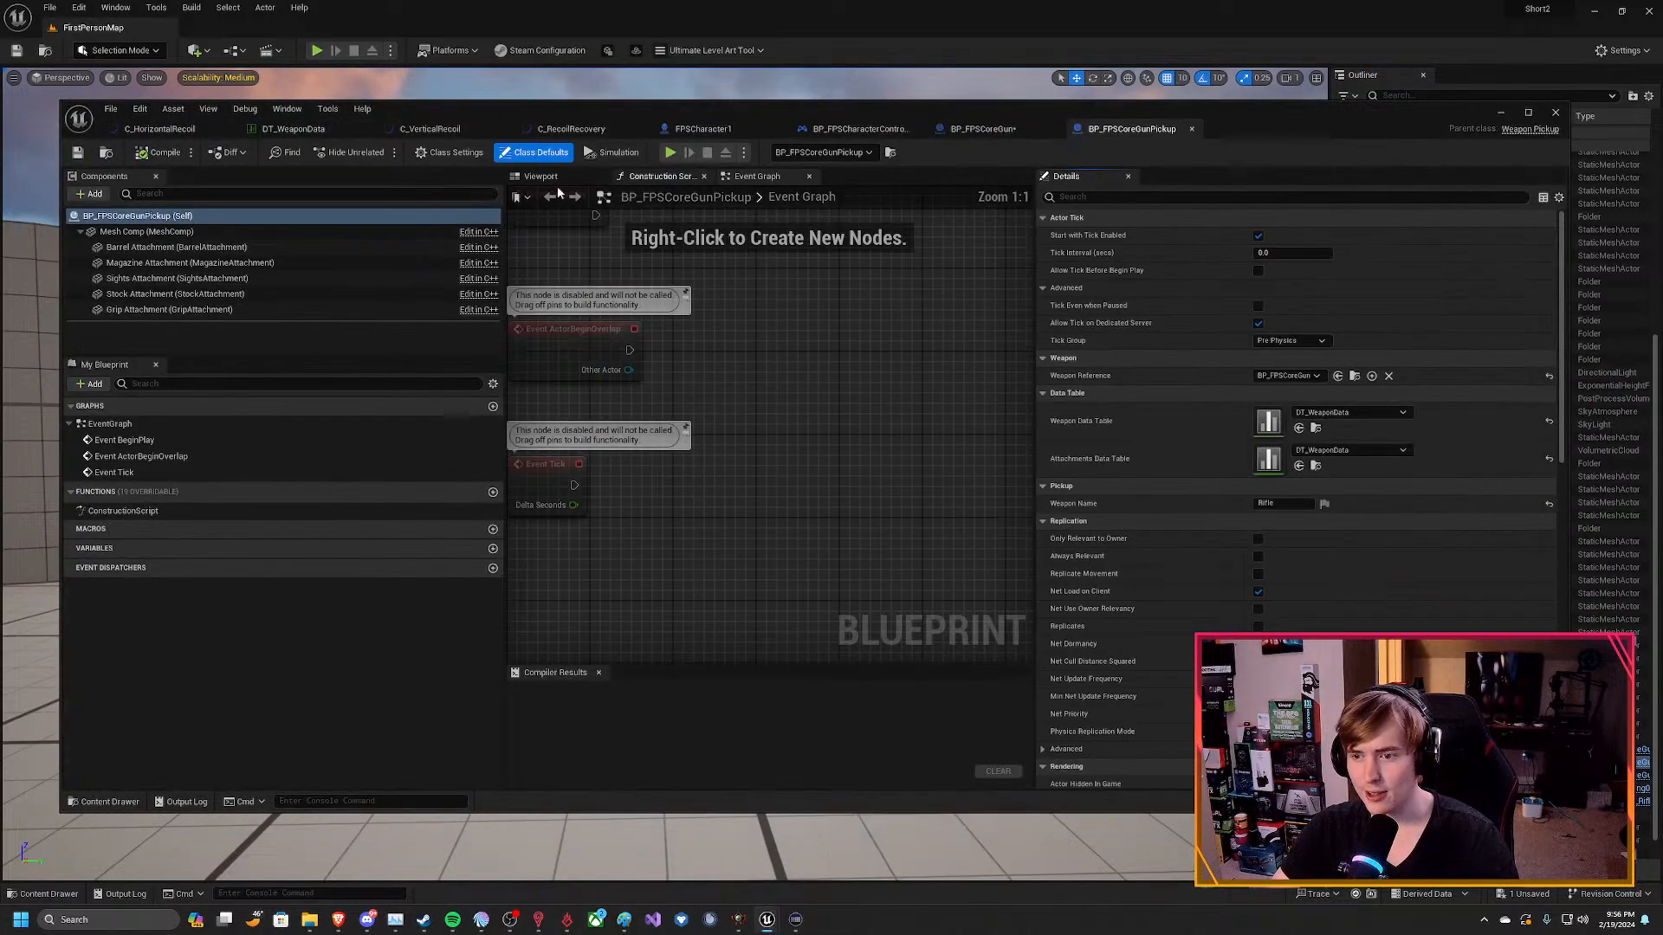
pyautogui.click(146, 231)
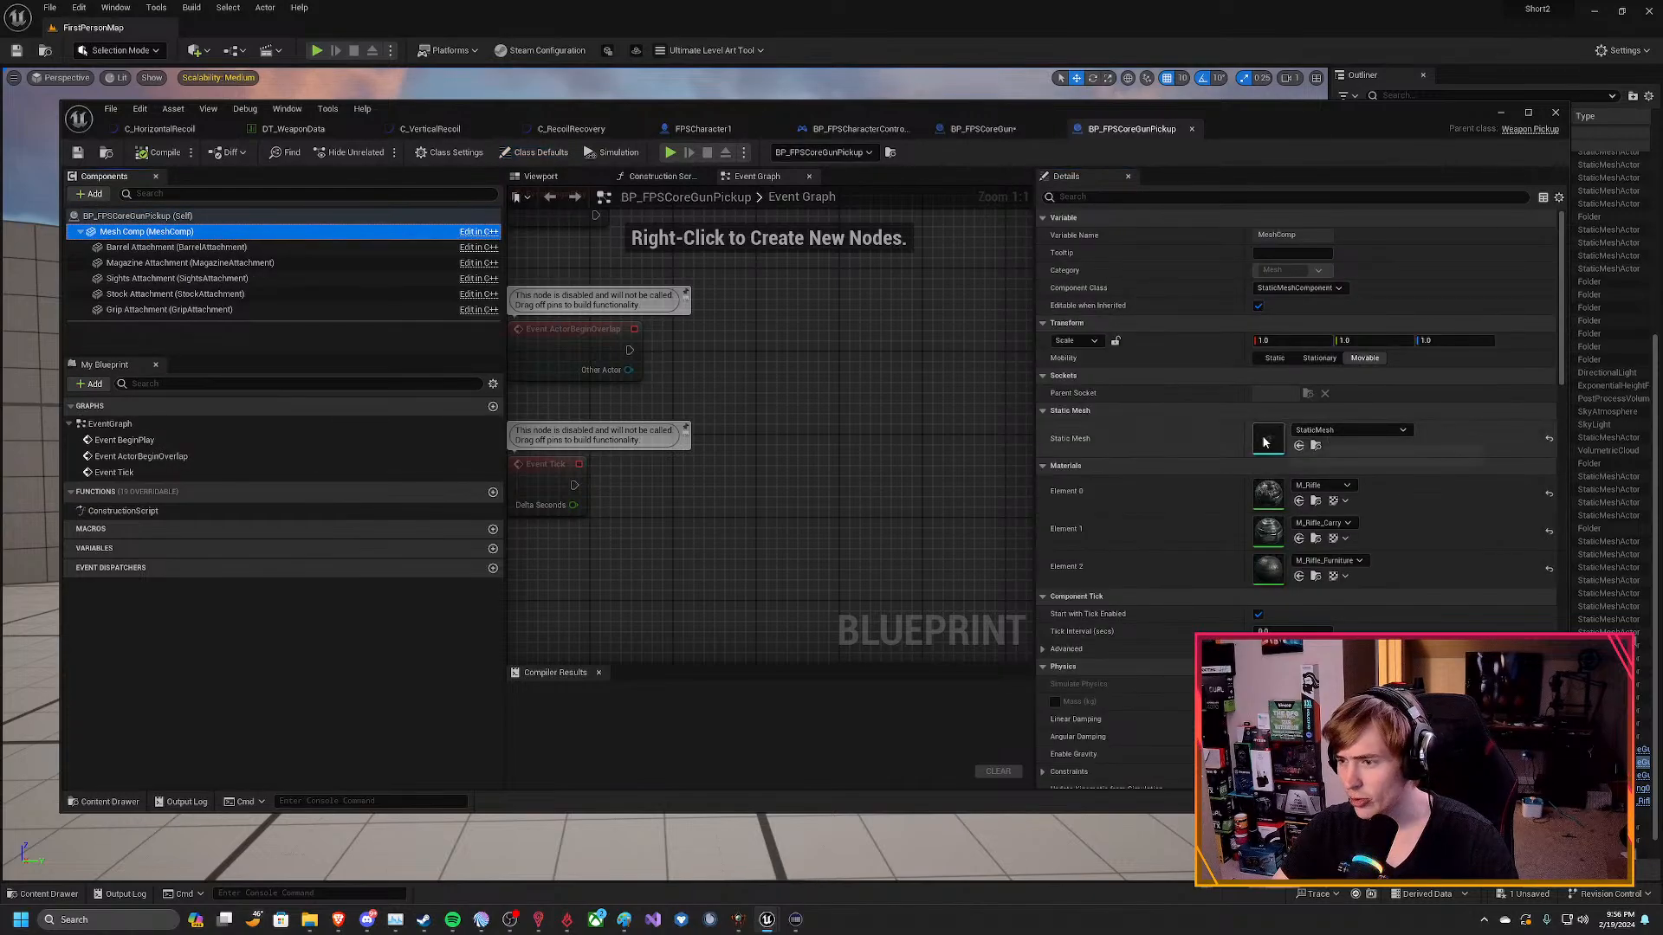
# Search the static mesh choices for the pickup's Mesh Comp for "ar" and browse the matching assets.
pyautogui.click(1347, 431)
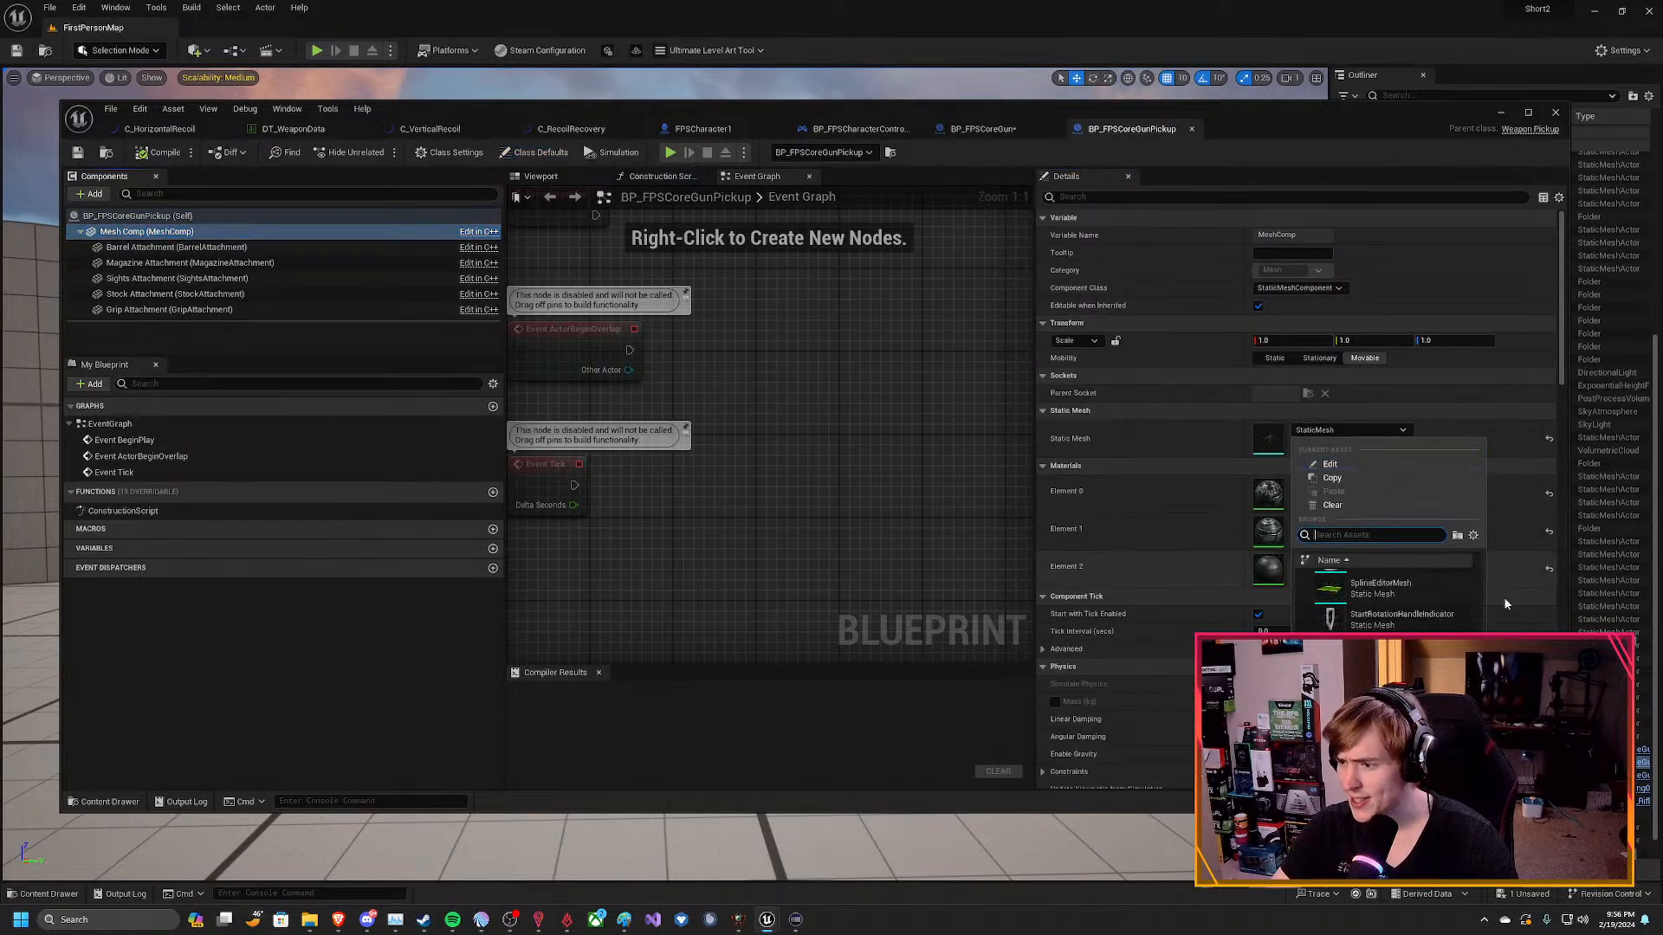
pyautogui.scroll(-3, 1386, 597)
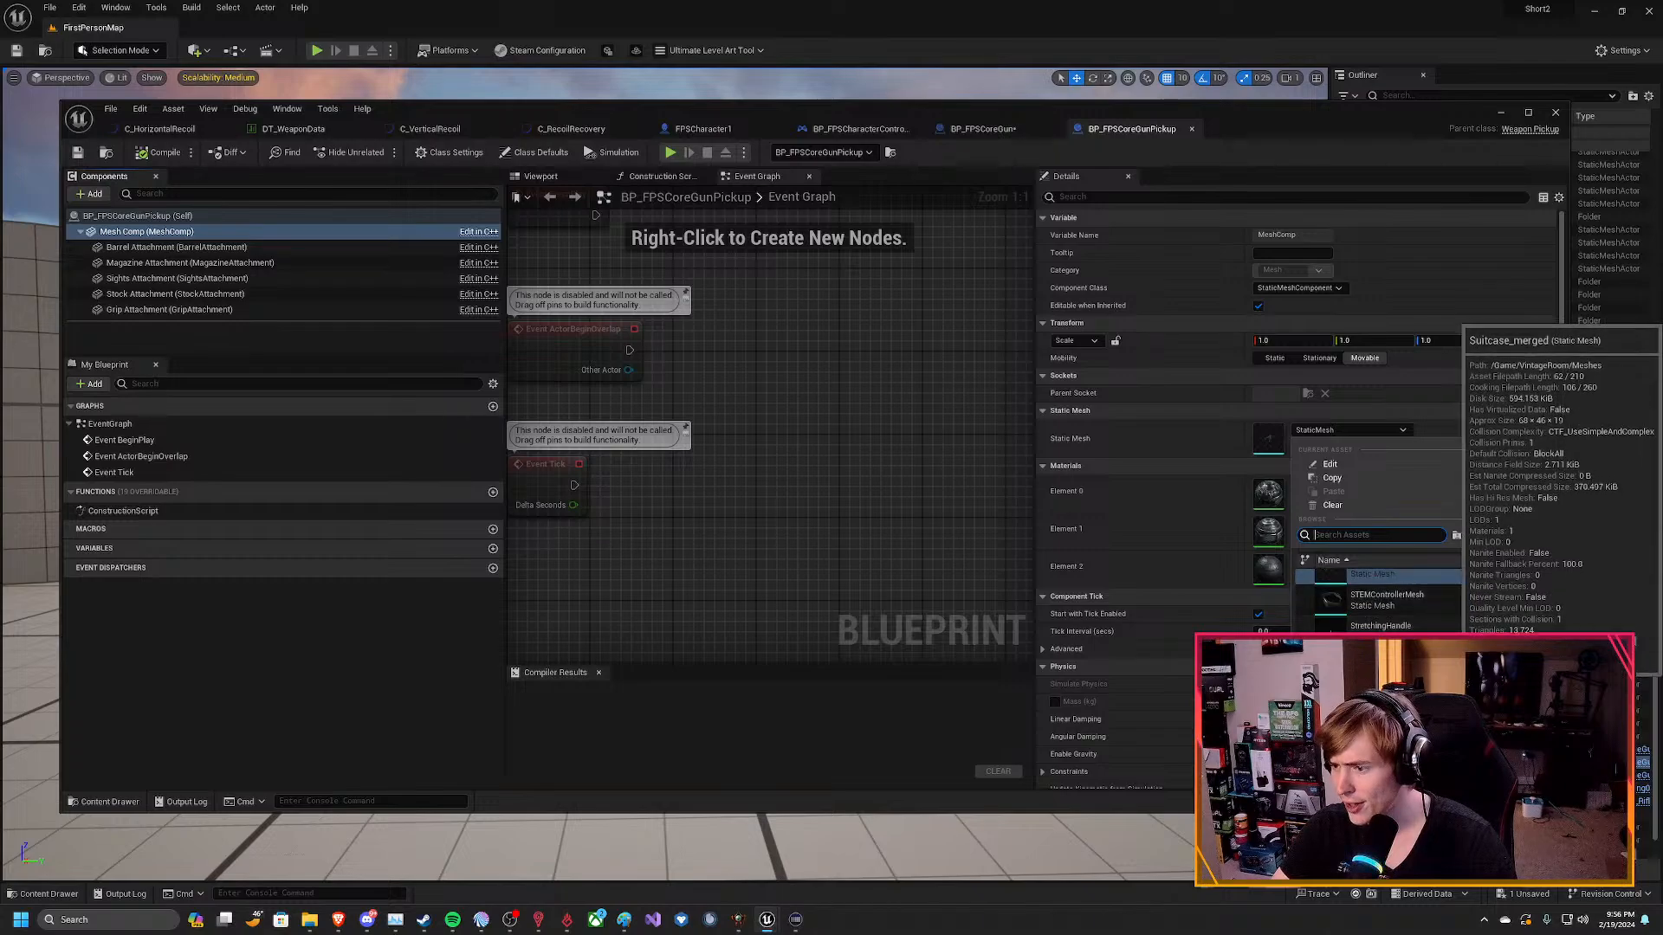
pyautogui.write('ar')
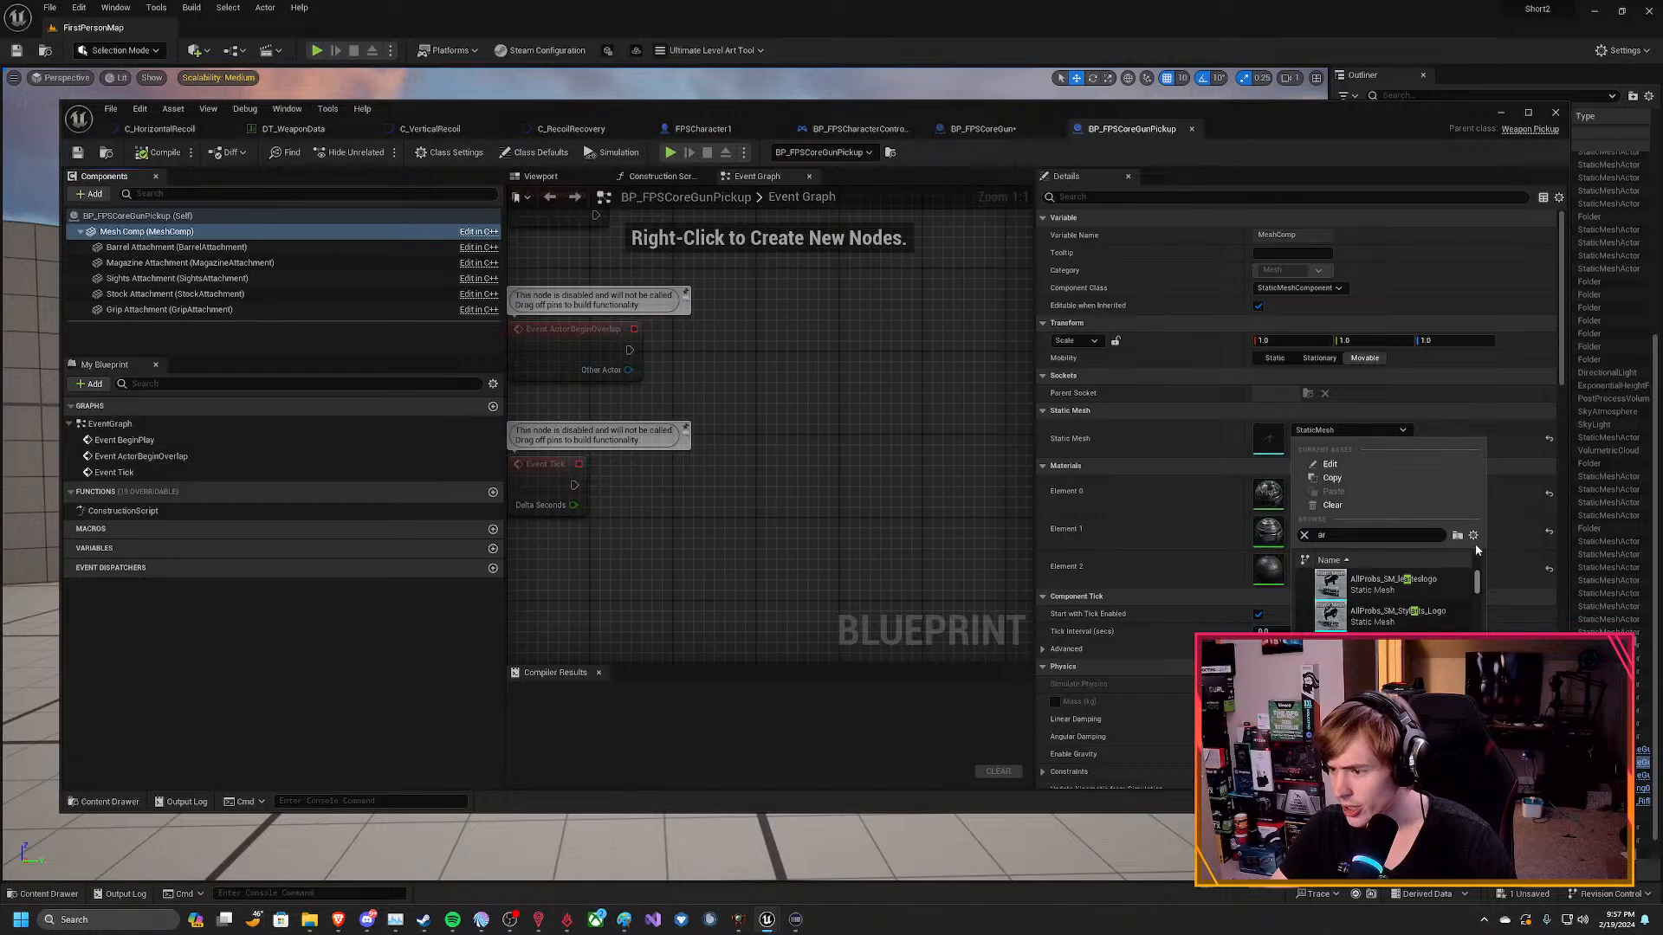
pyautogui.scroll(-5, 1472, 575)
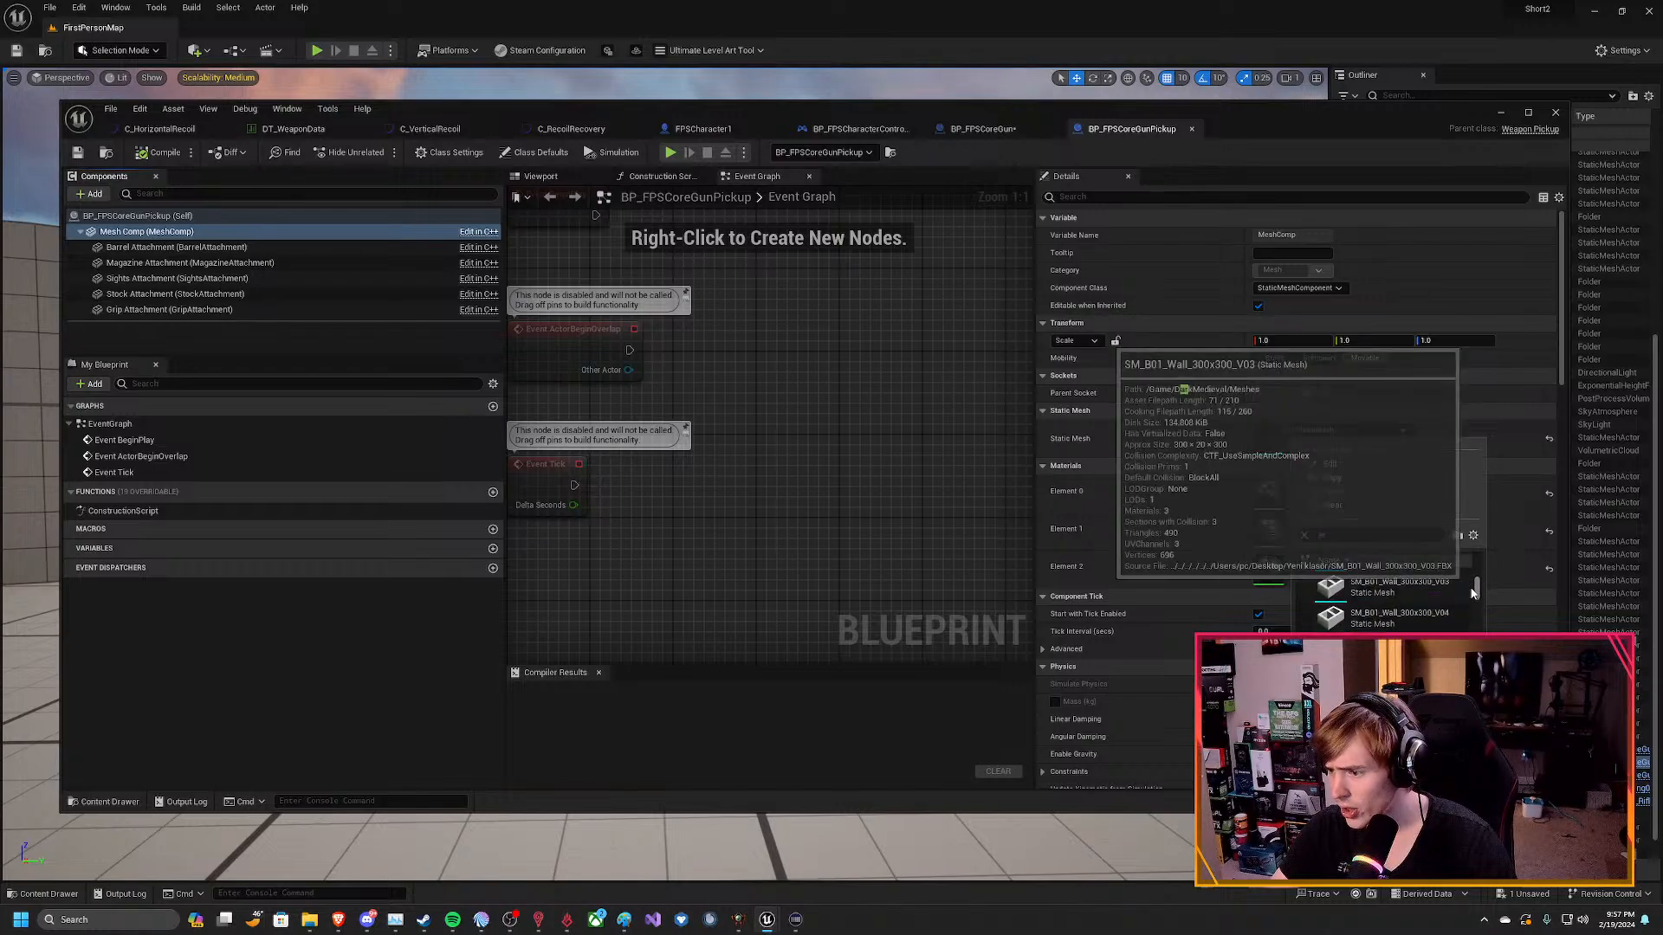
pyautogui.scroll(5, 1472, 585)
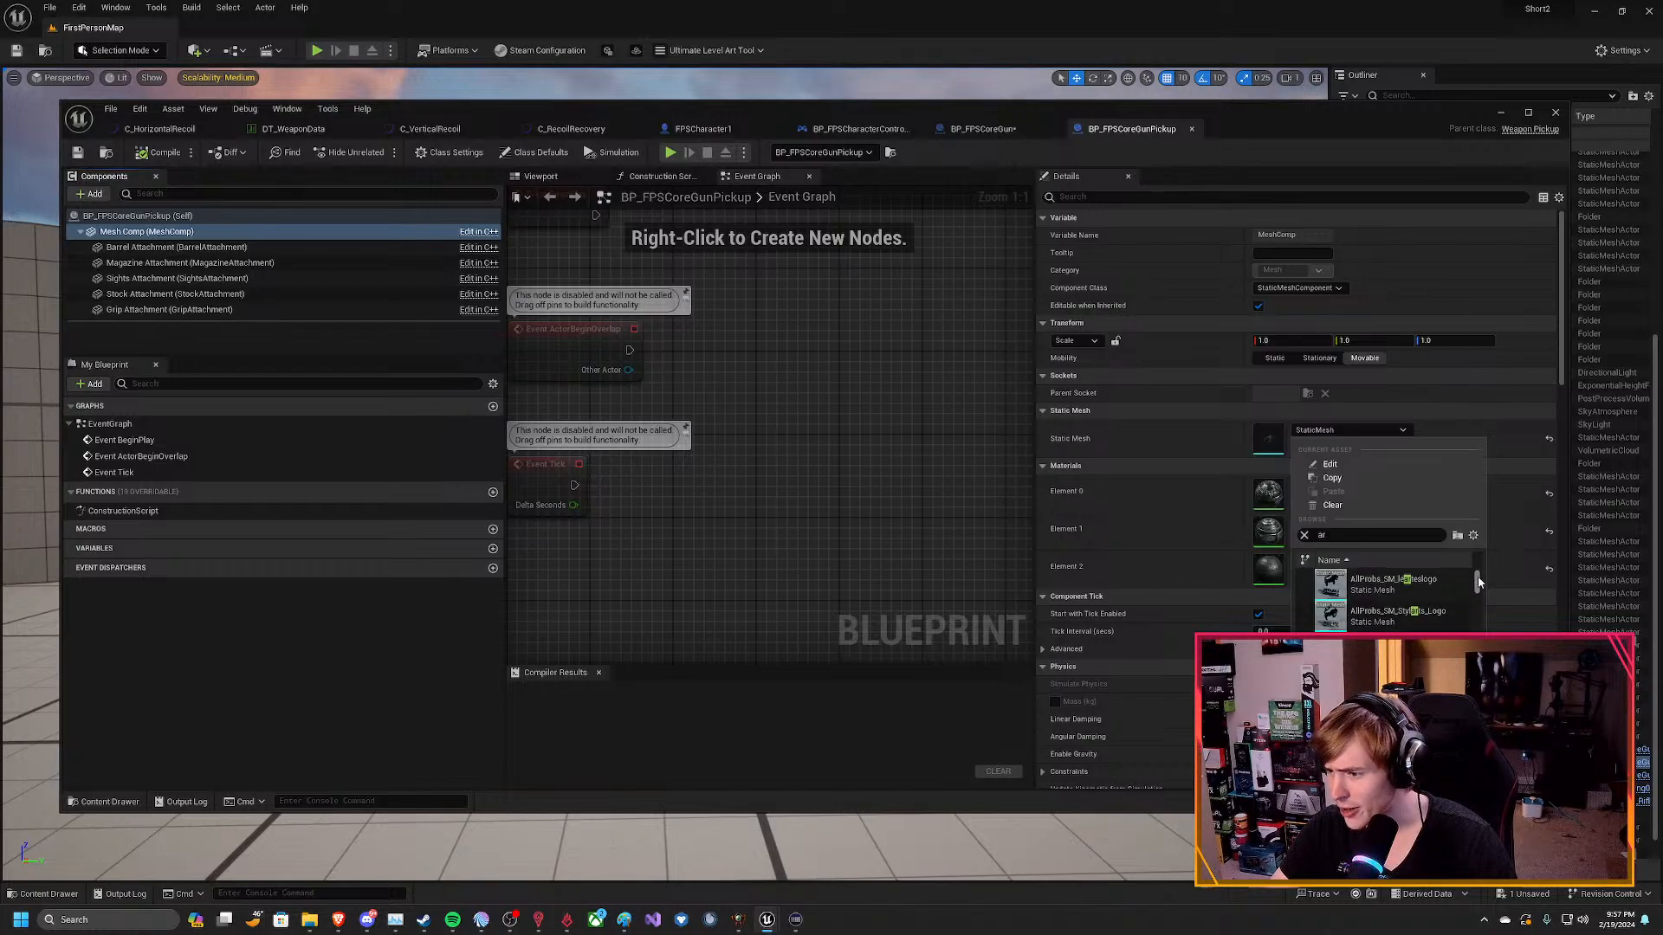
pyautogui.moveTo(1479, 578); pyautogui.dragTo(1477, 609)
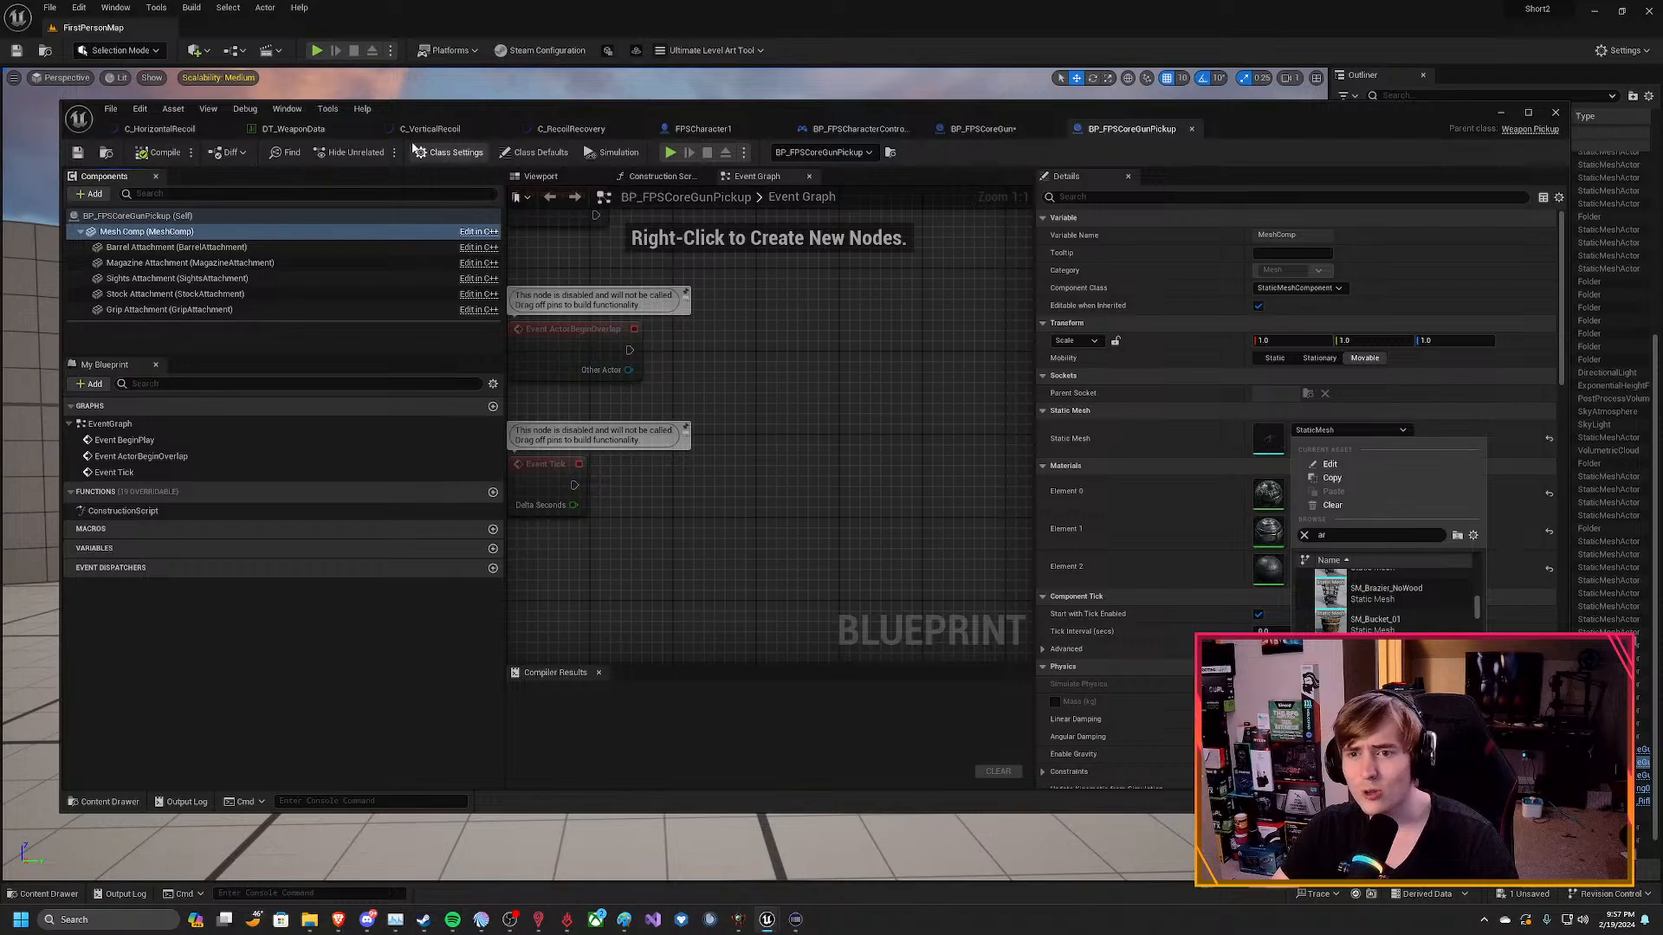
# Check the mesh name used in BP_FPSCoreGun, and search the pickup's static mesh choices for "SK_ar".
pyautogui.click(980, 130)
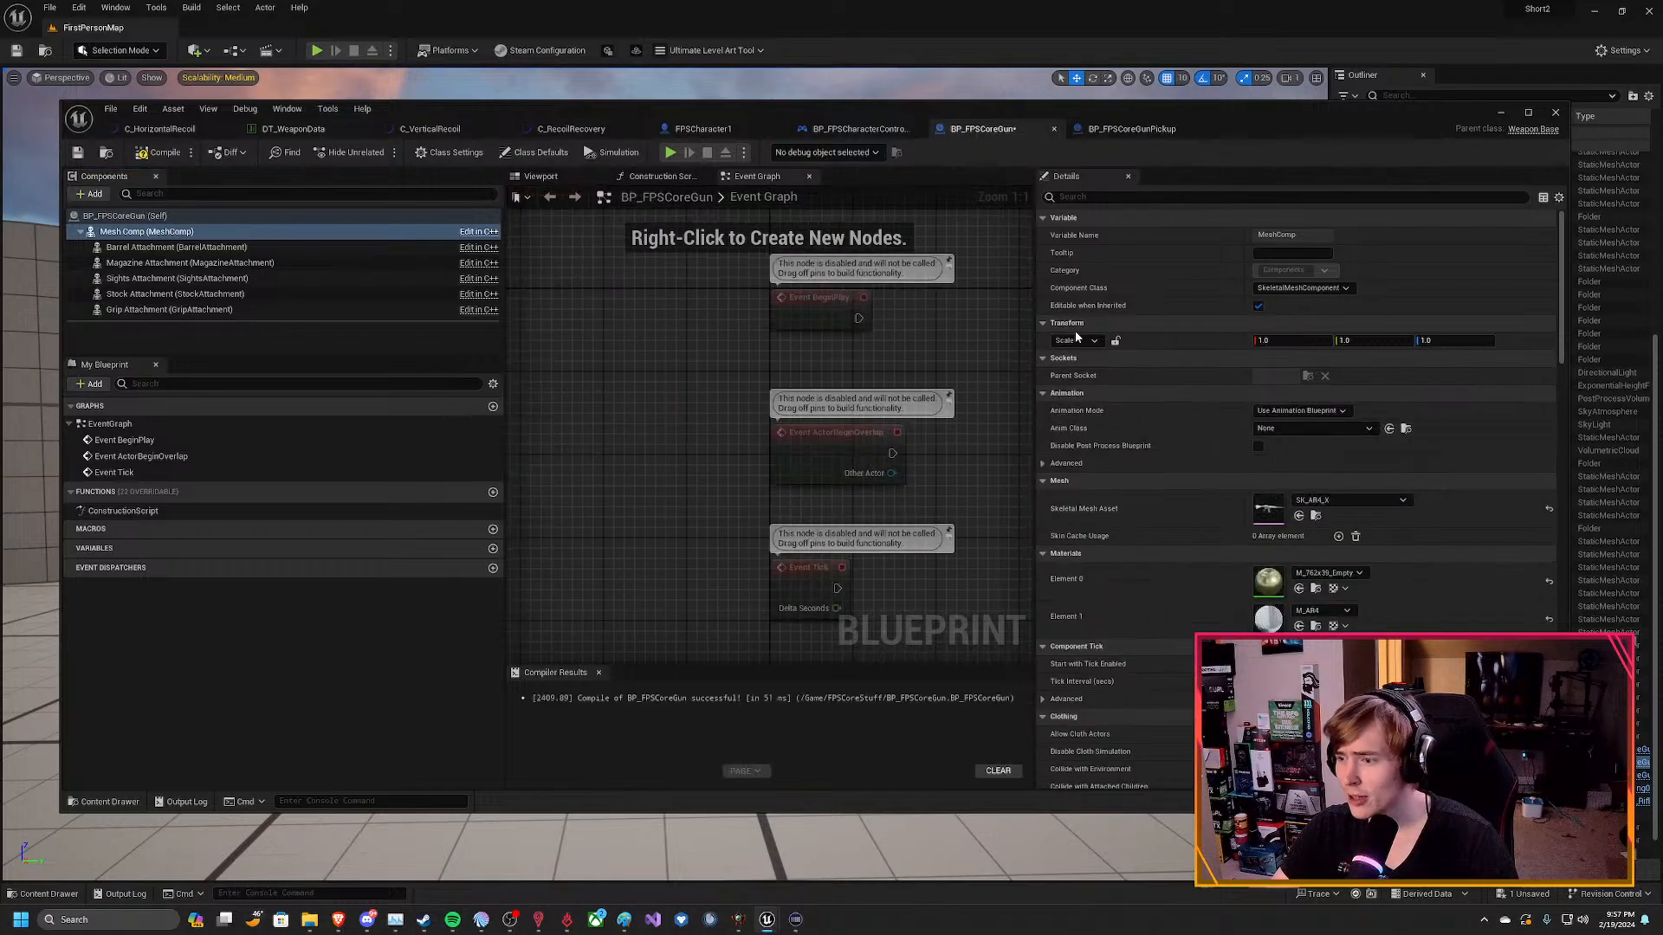
pyautogui.click(1129, 129)
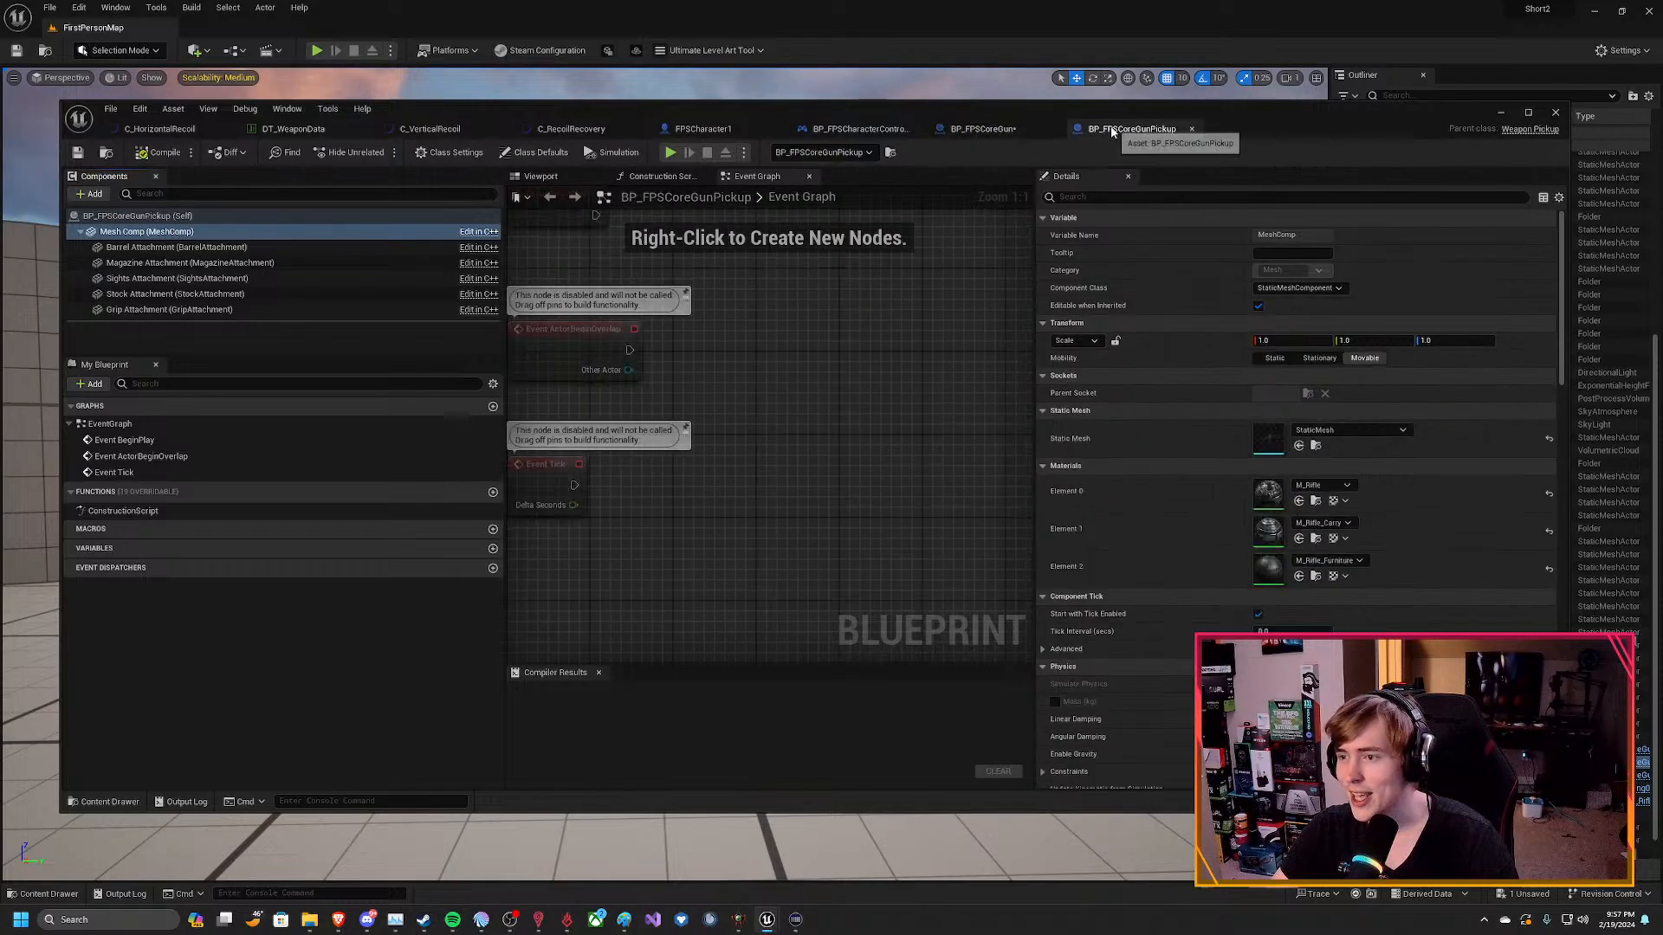
pyautogui.click(1332, 428)
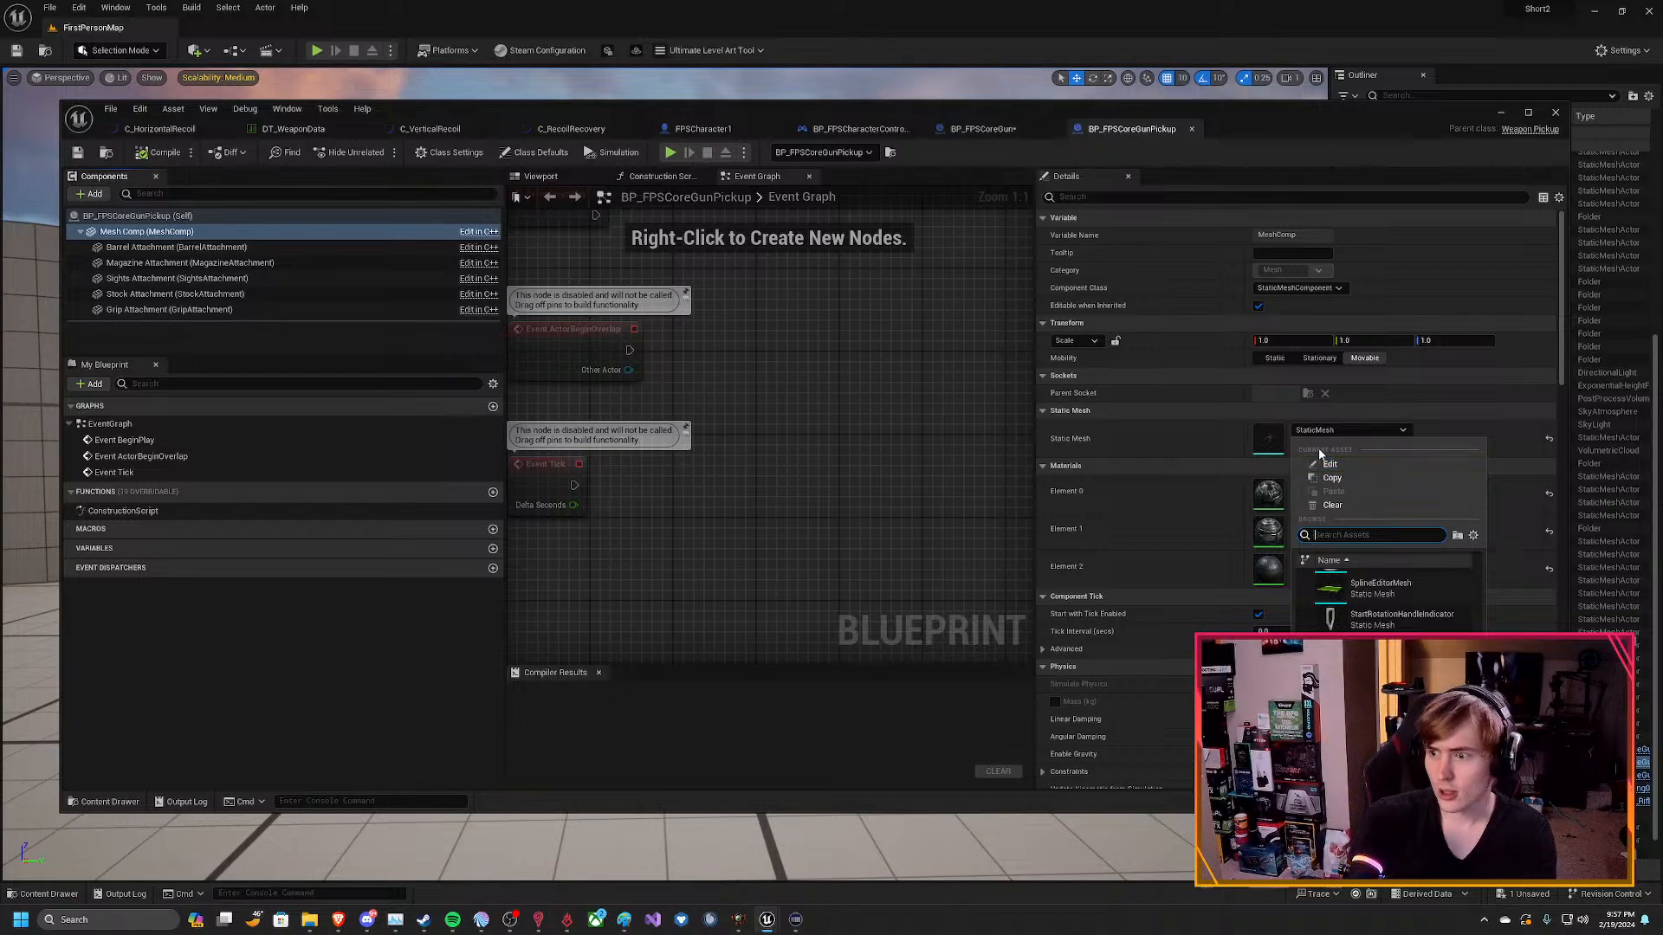
pyautogui.write('SK_a')
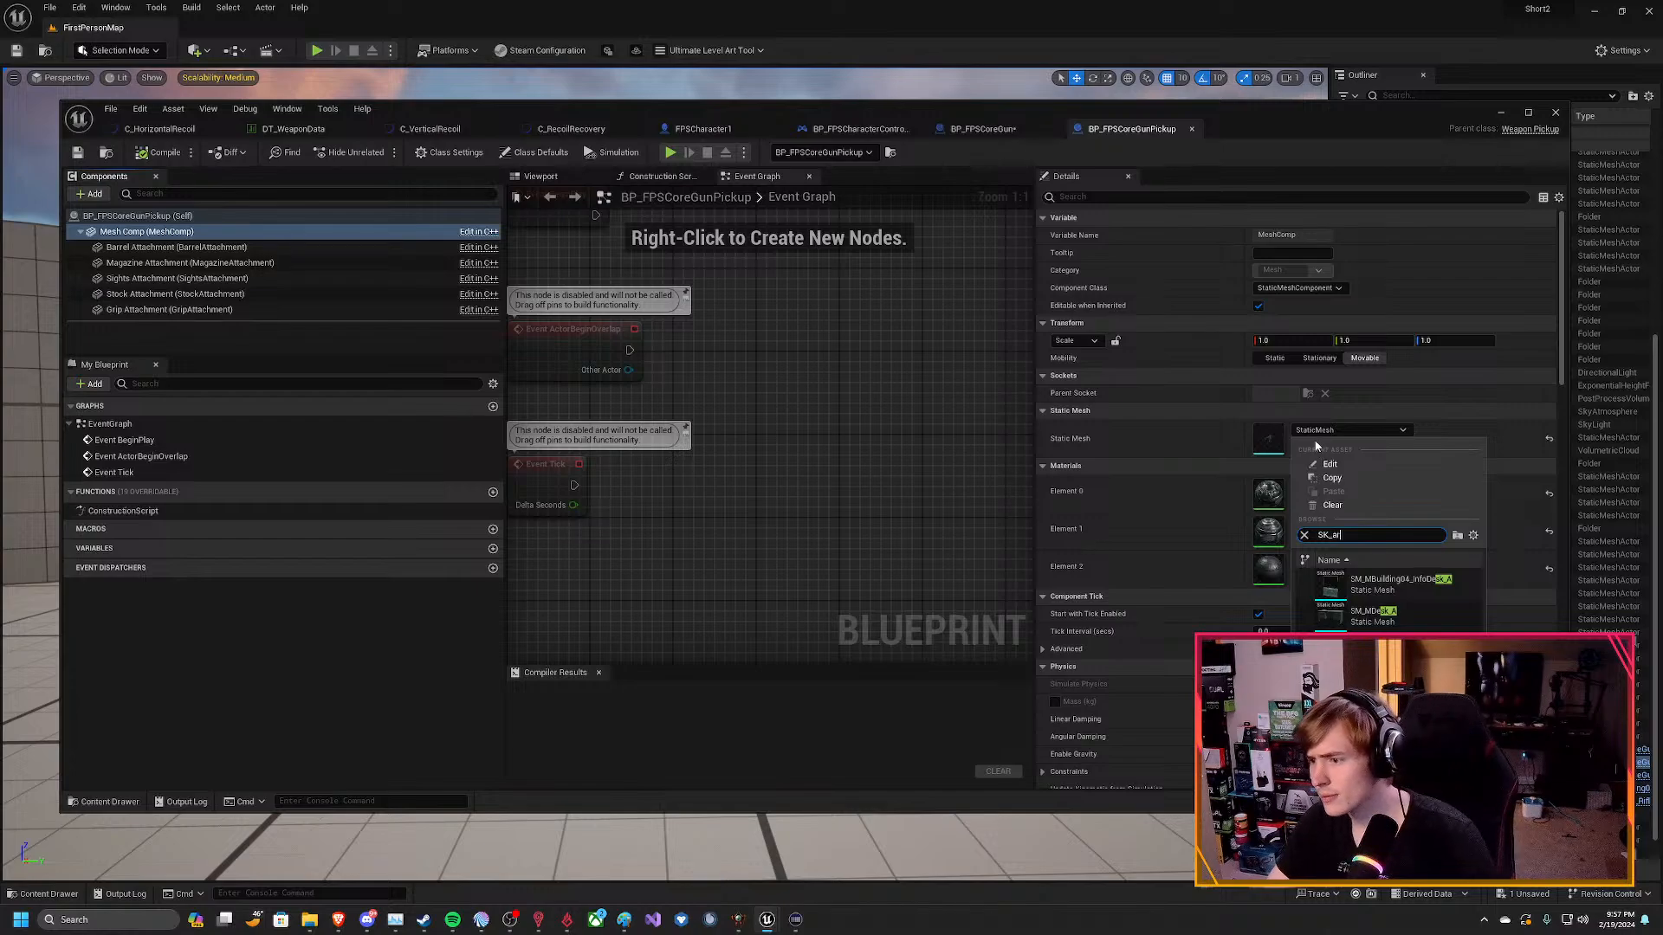
pyautogui.write('r')
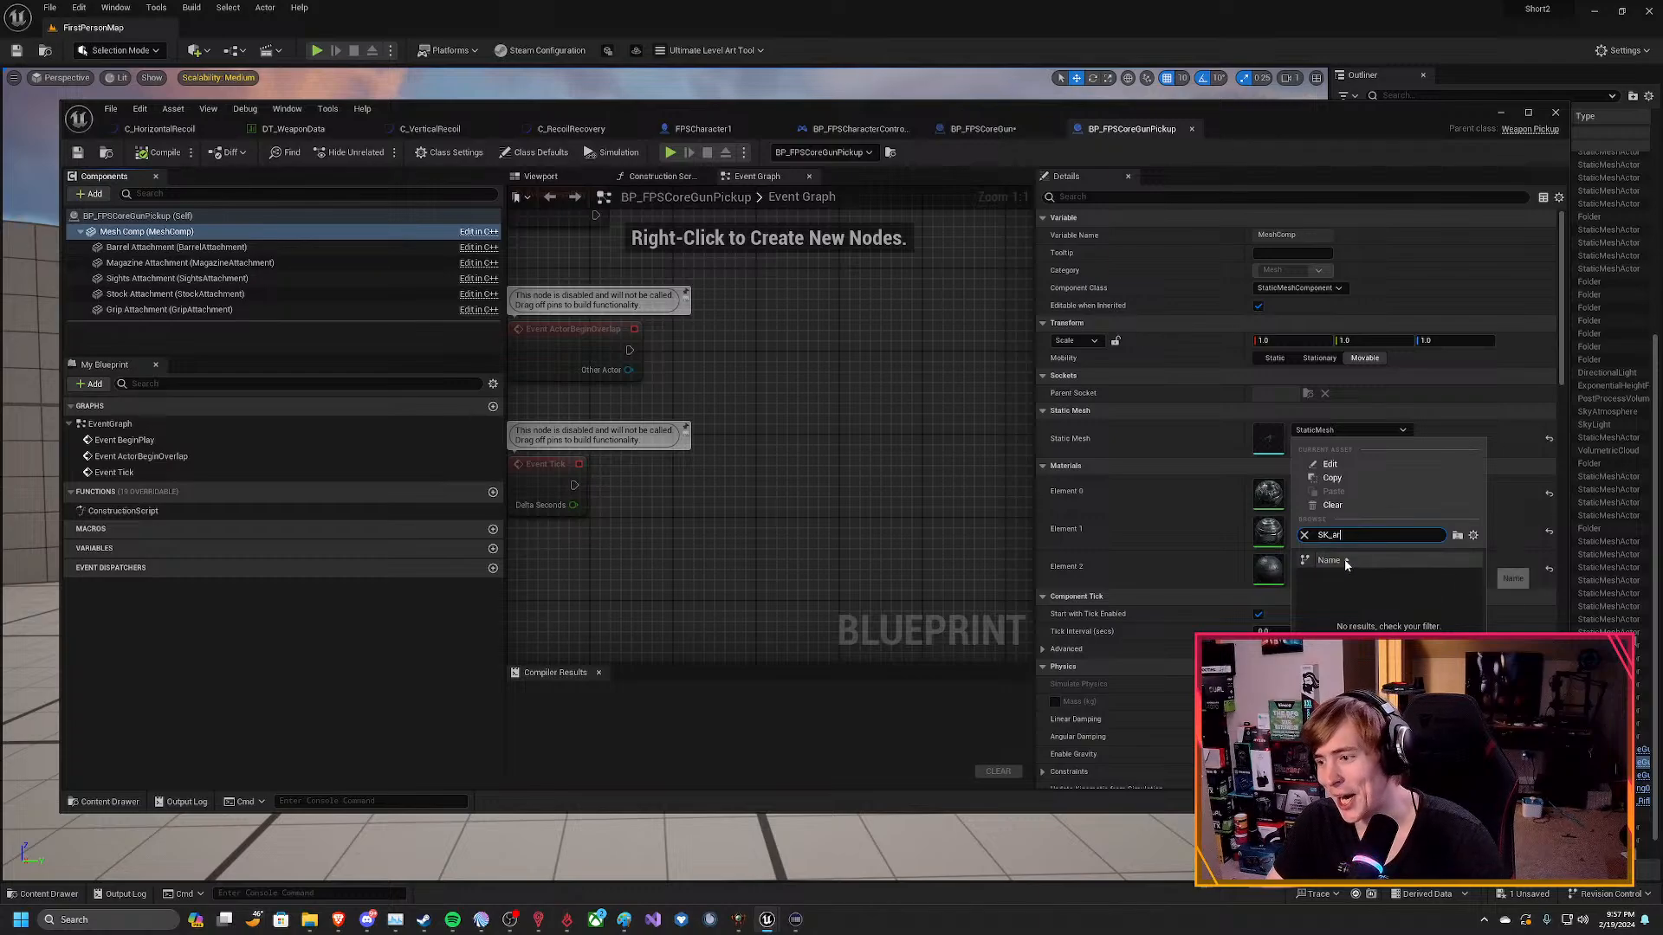
# Reopen the unfiltered static mesh choices for the pickup's Mesh Comp and browse them backward to the start of the list.
pyautogui.click(1131, 442)
pyautogui.click(1349, 431)
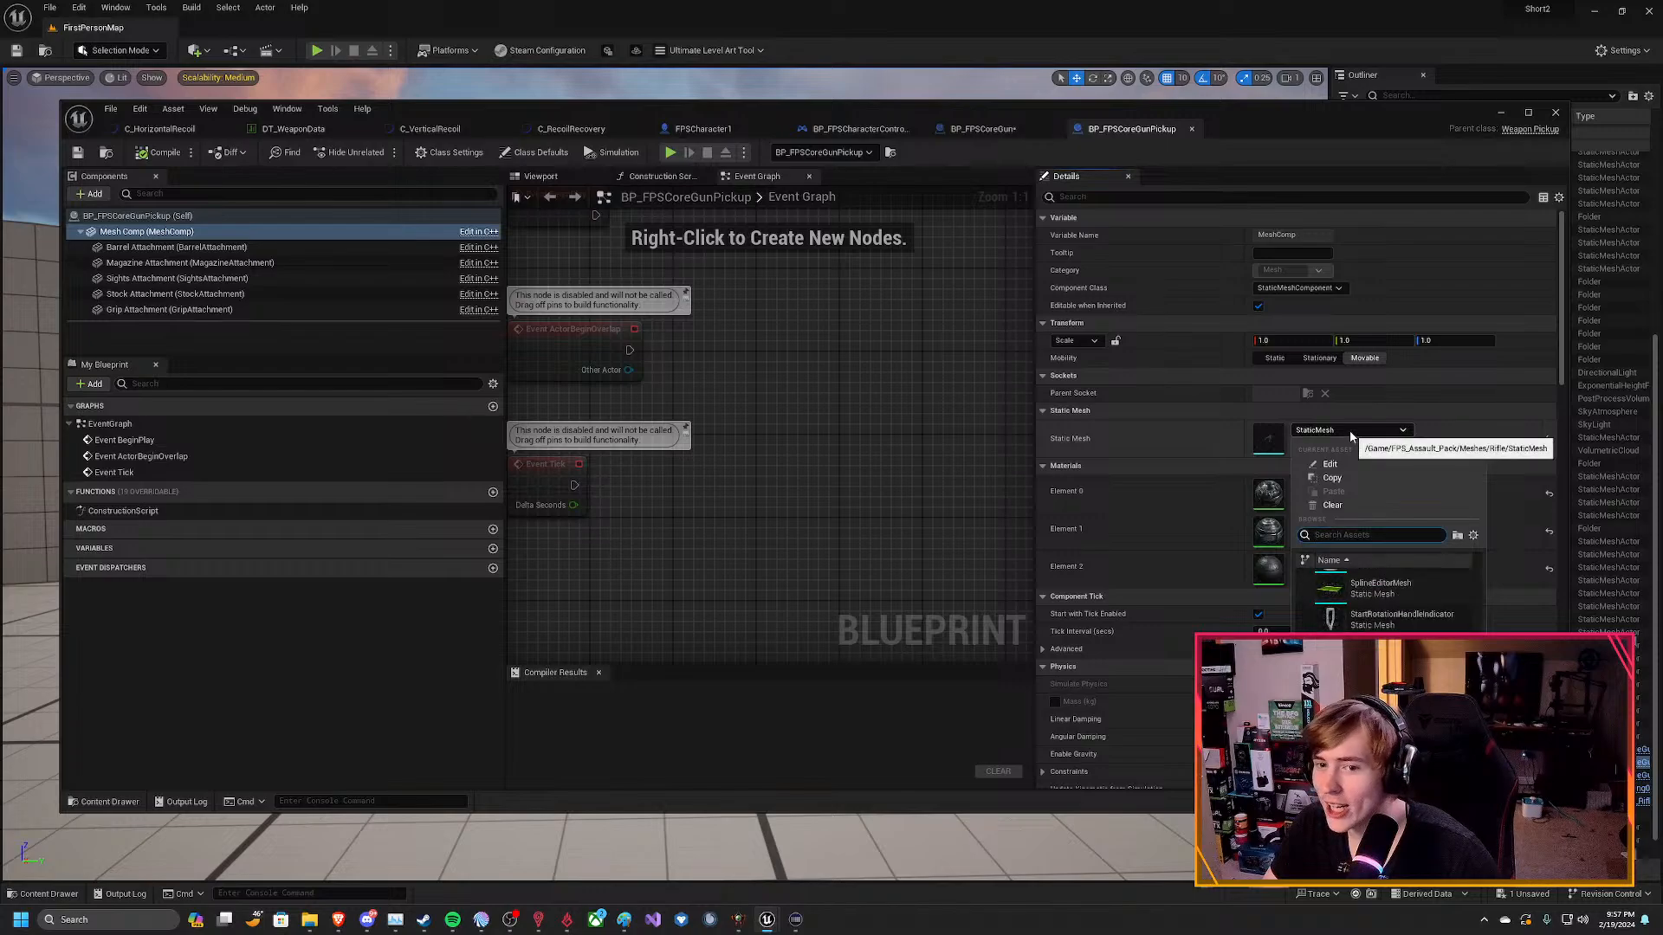
pyautogui.scroll(-10, 1407, 607)
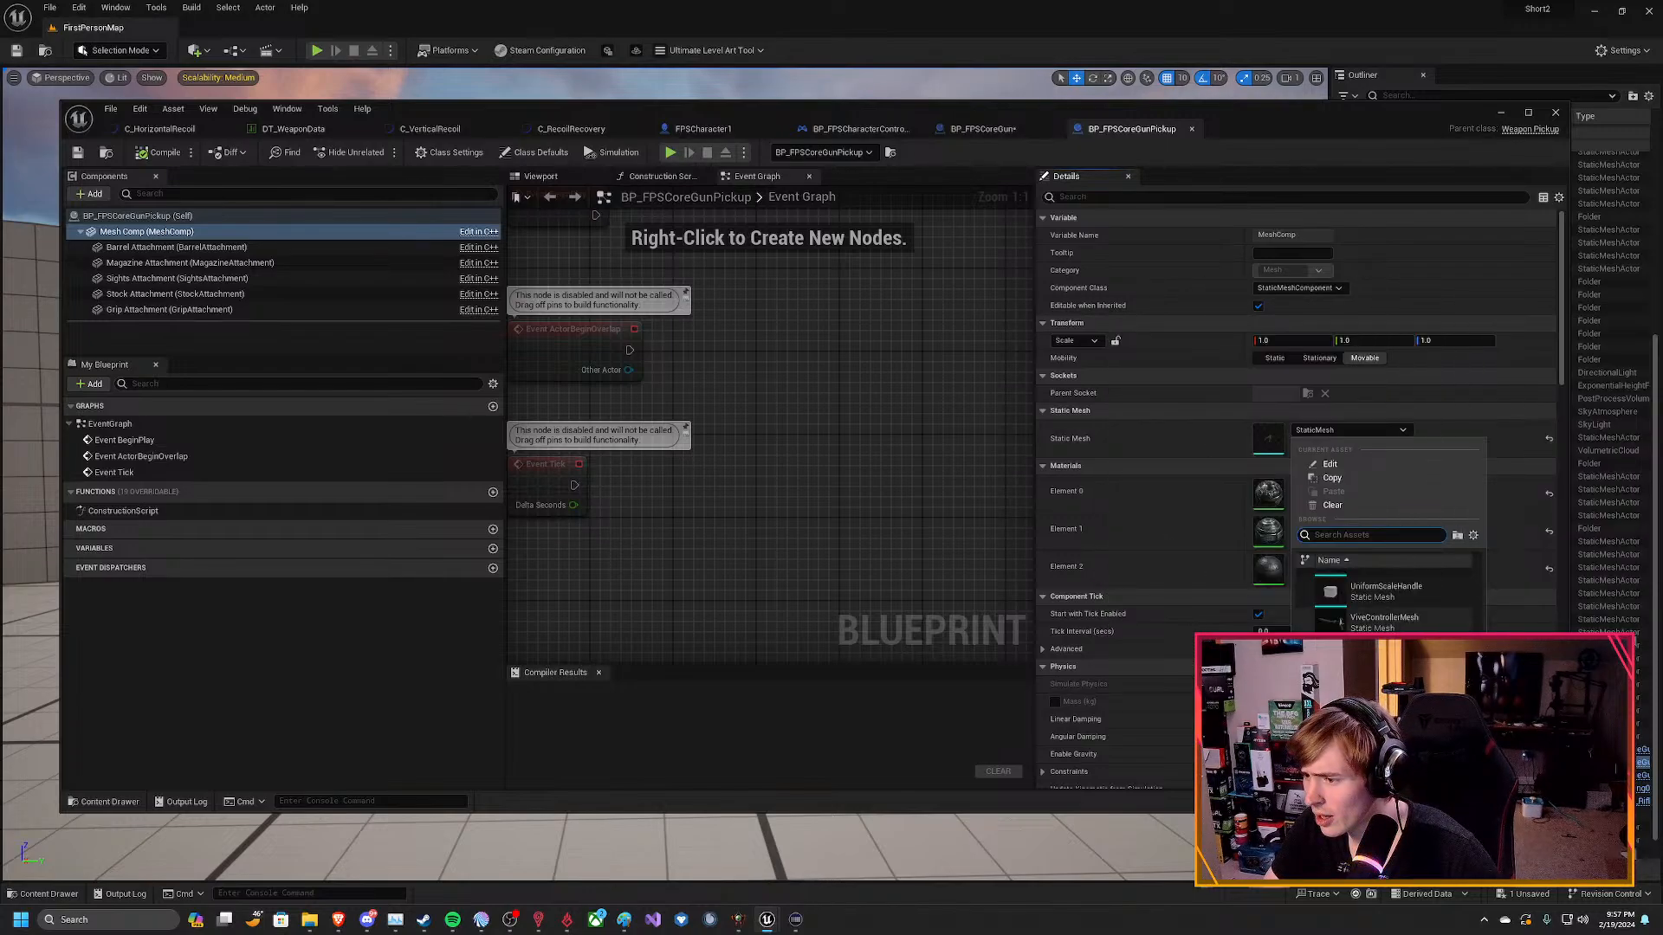
pyautogui.scroll(3, 1407, 606)
pyautogui.scroll(2, 1386, 597)
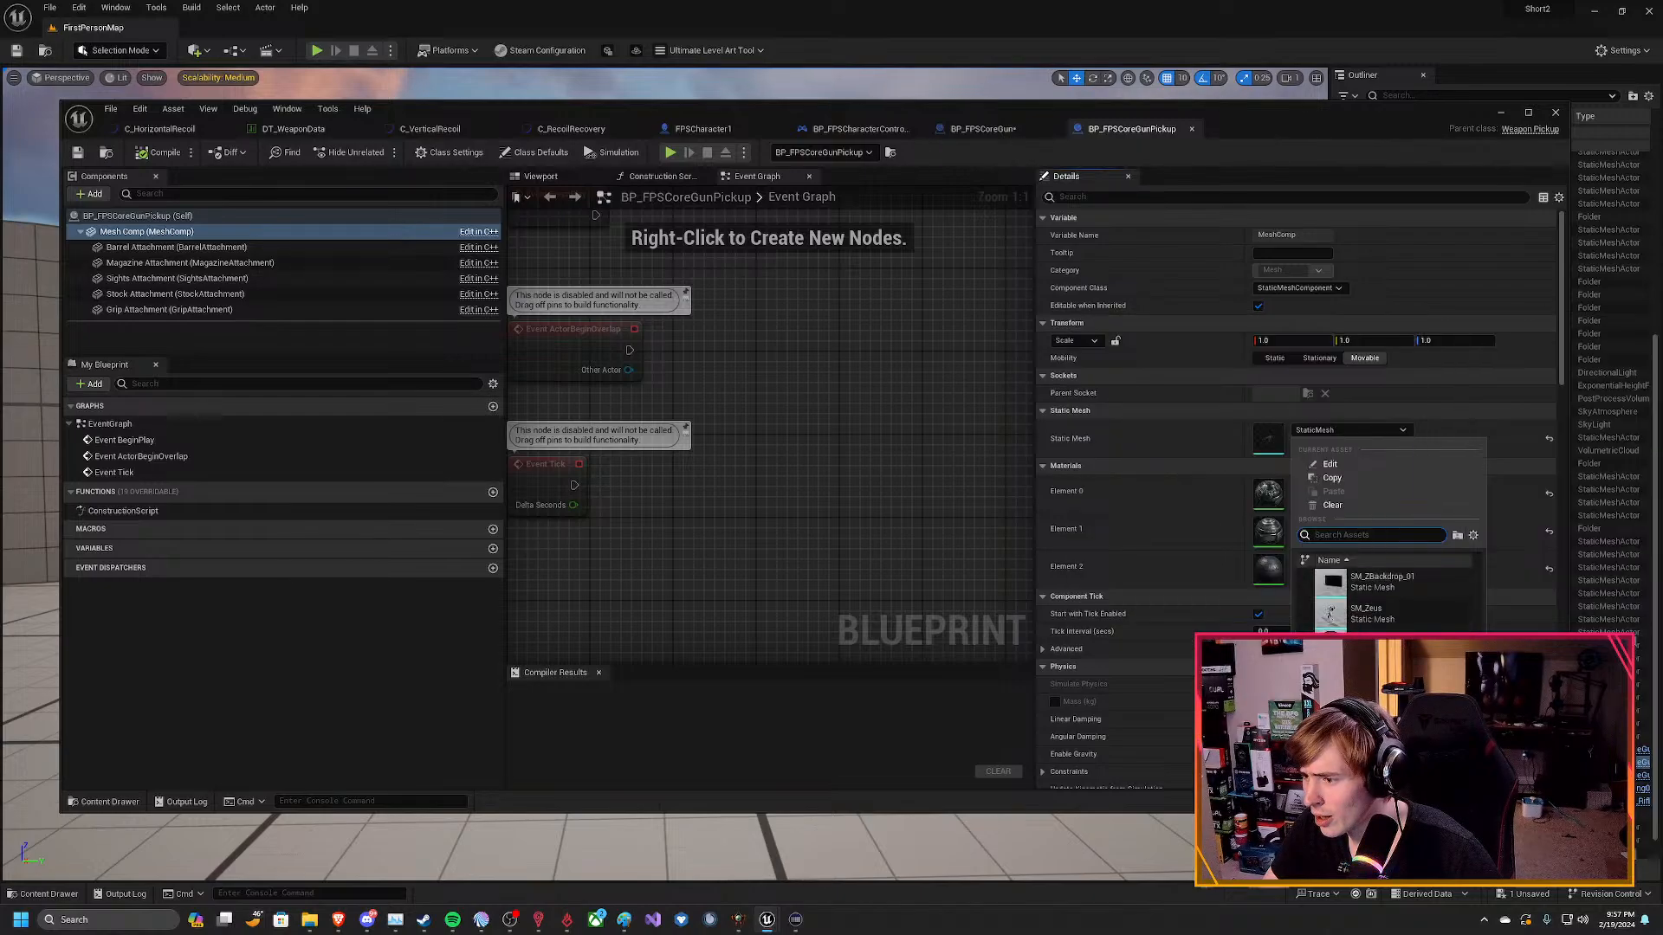
pyautogui.scroll(3, 1385, 597)
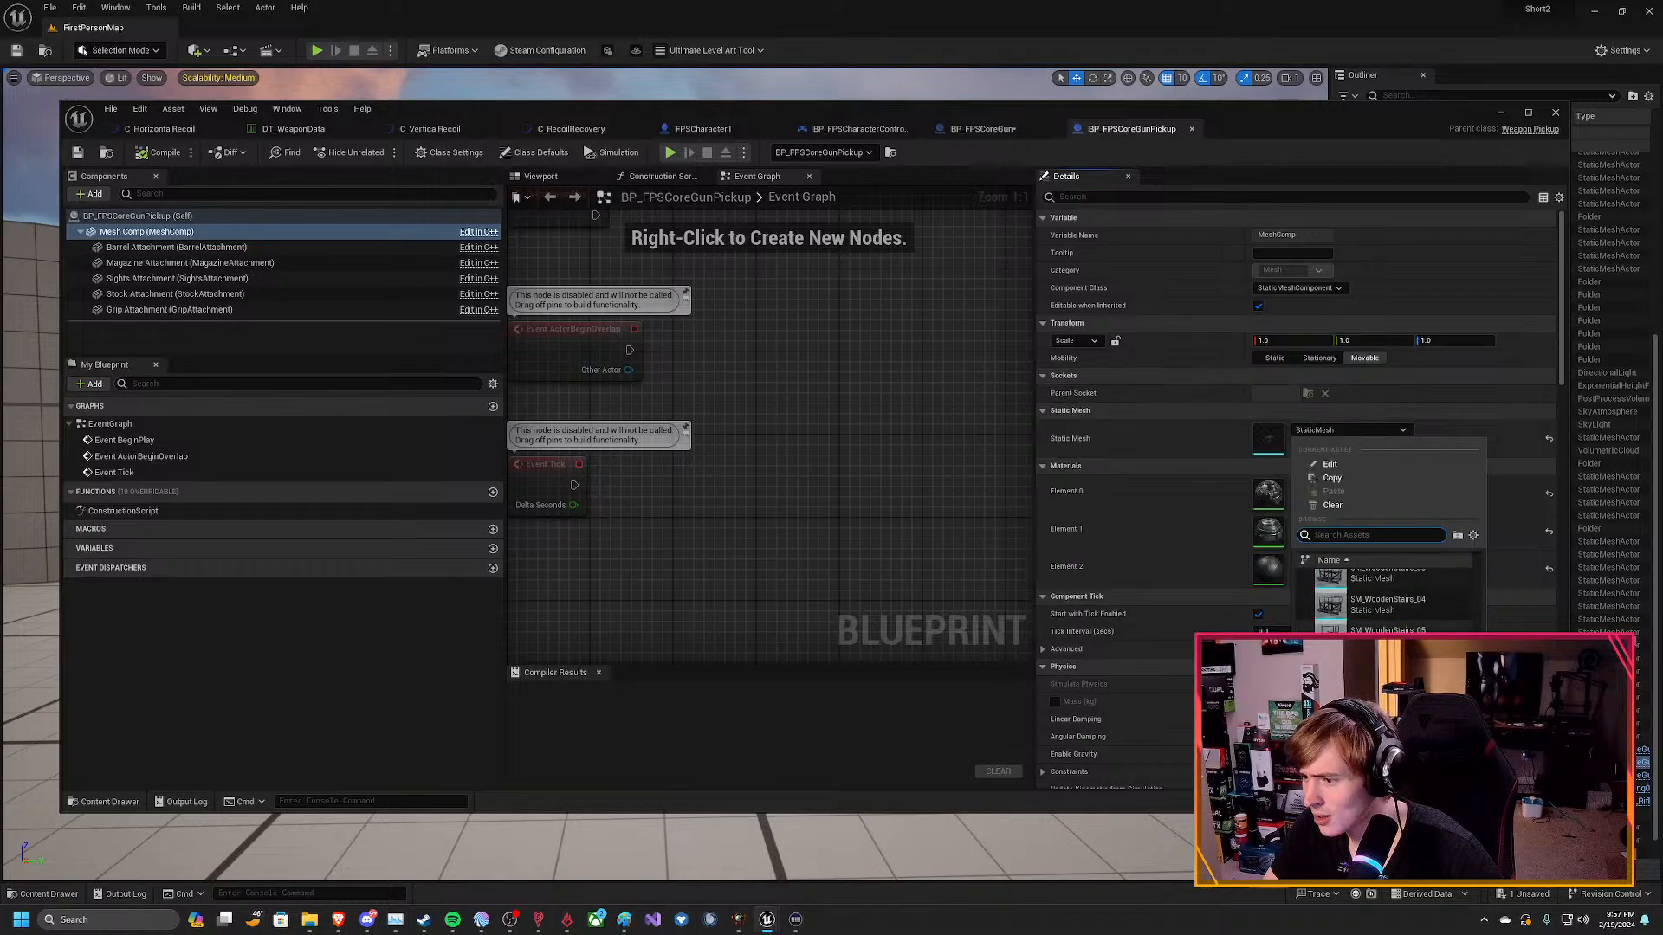
pyautogui.scroll(3, 1386, 598)
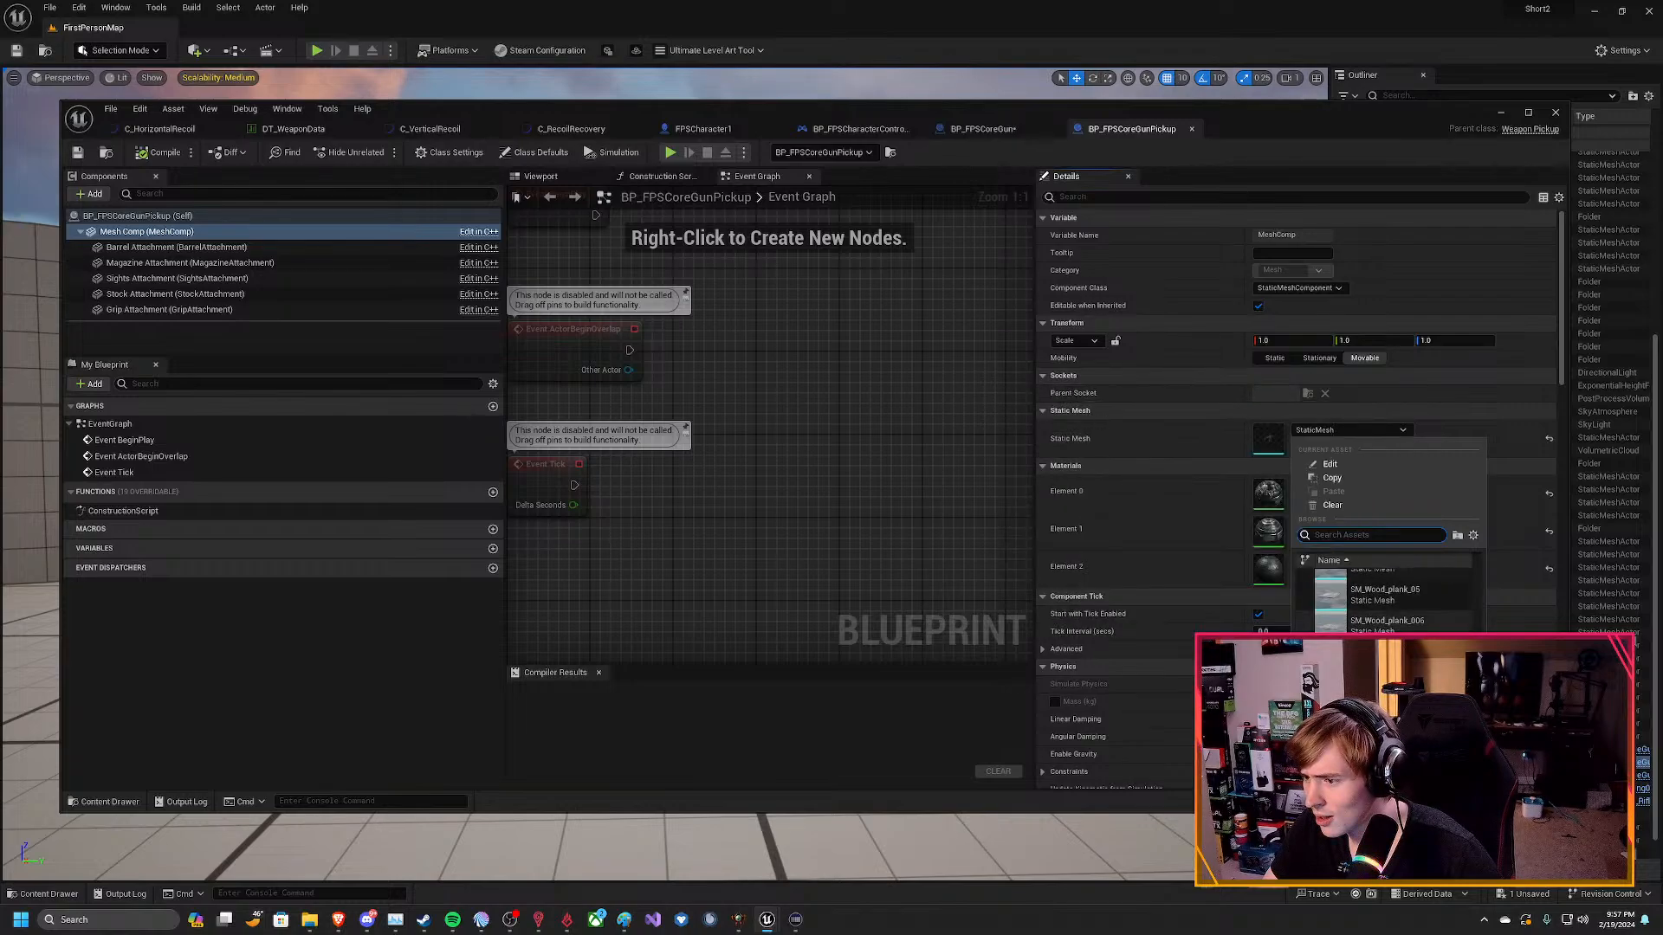
pyautogui.scroll(3, 1423, 630)
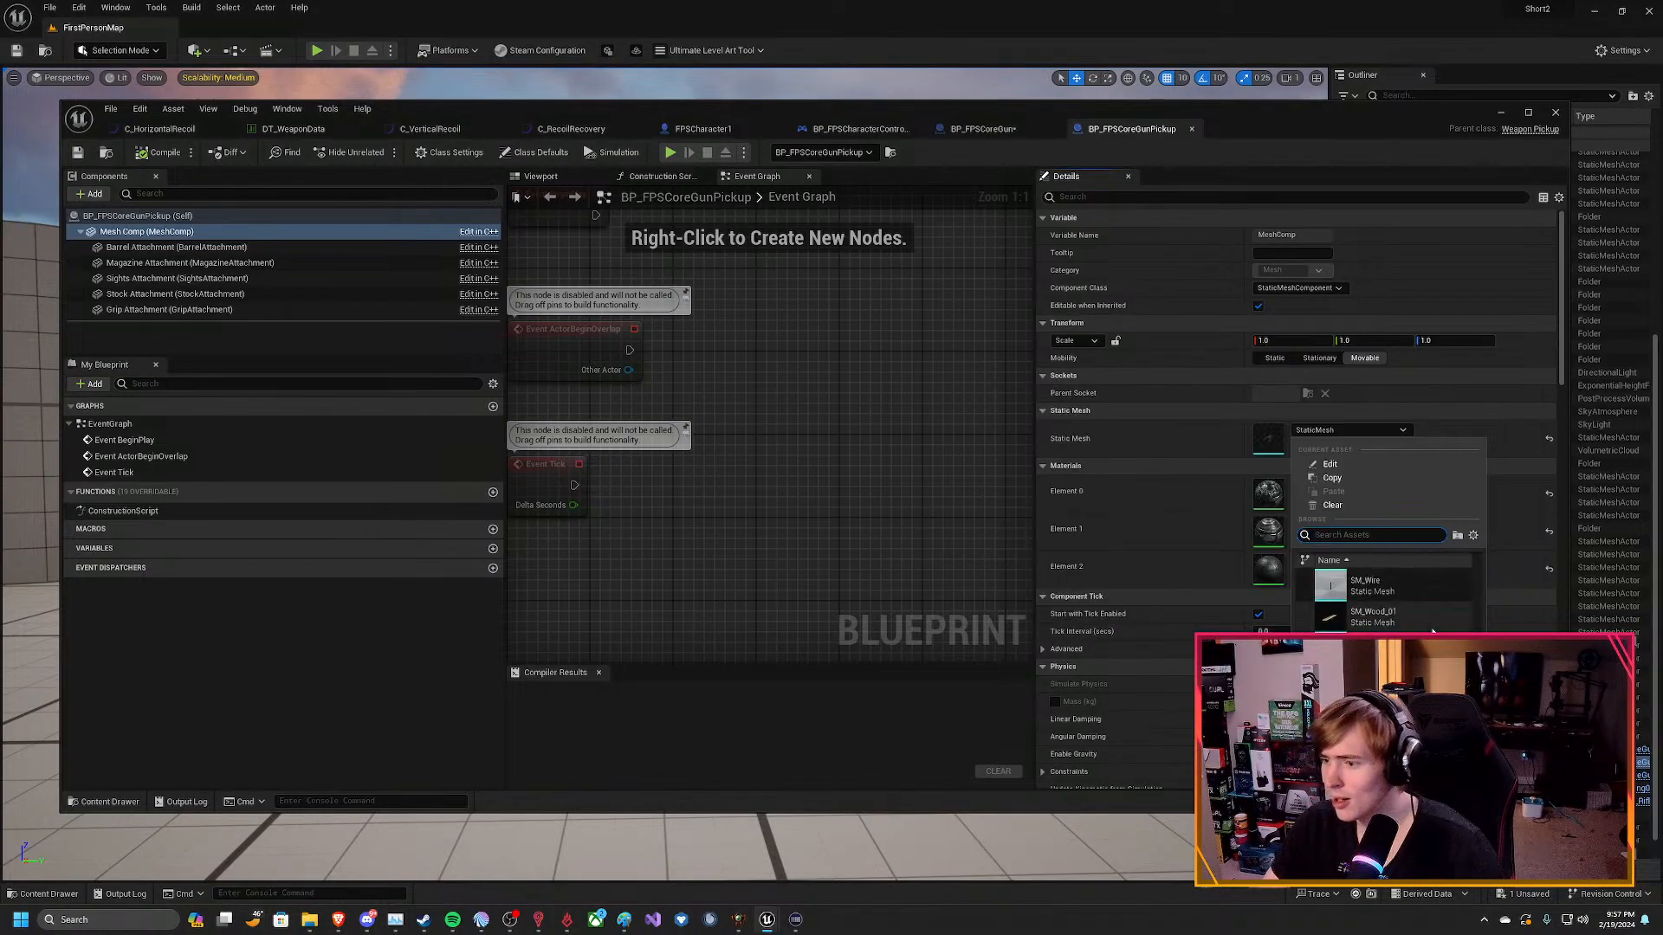
pyautogui.scroll(3, 1423, 610)
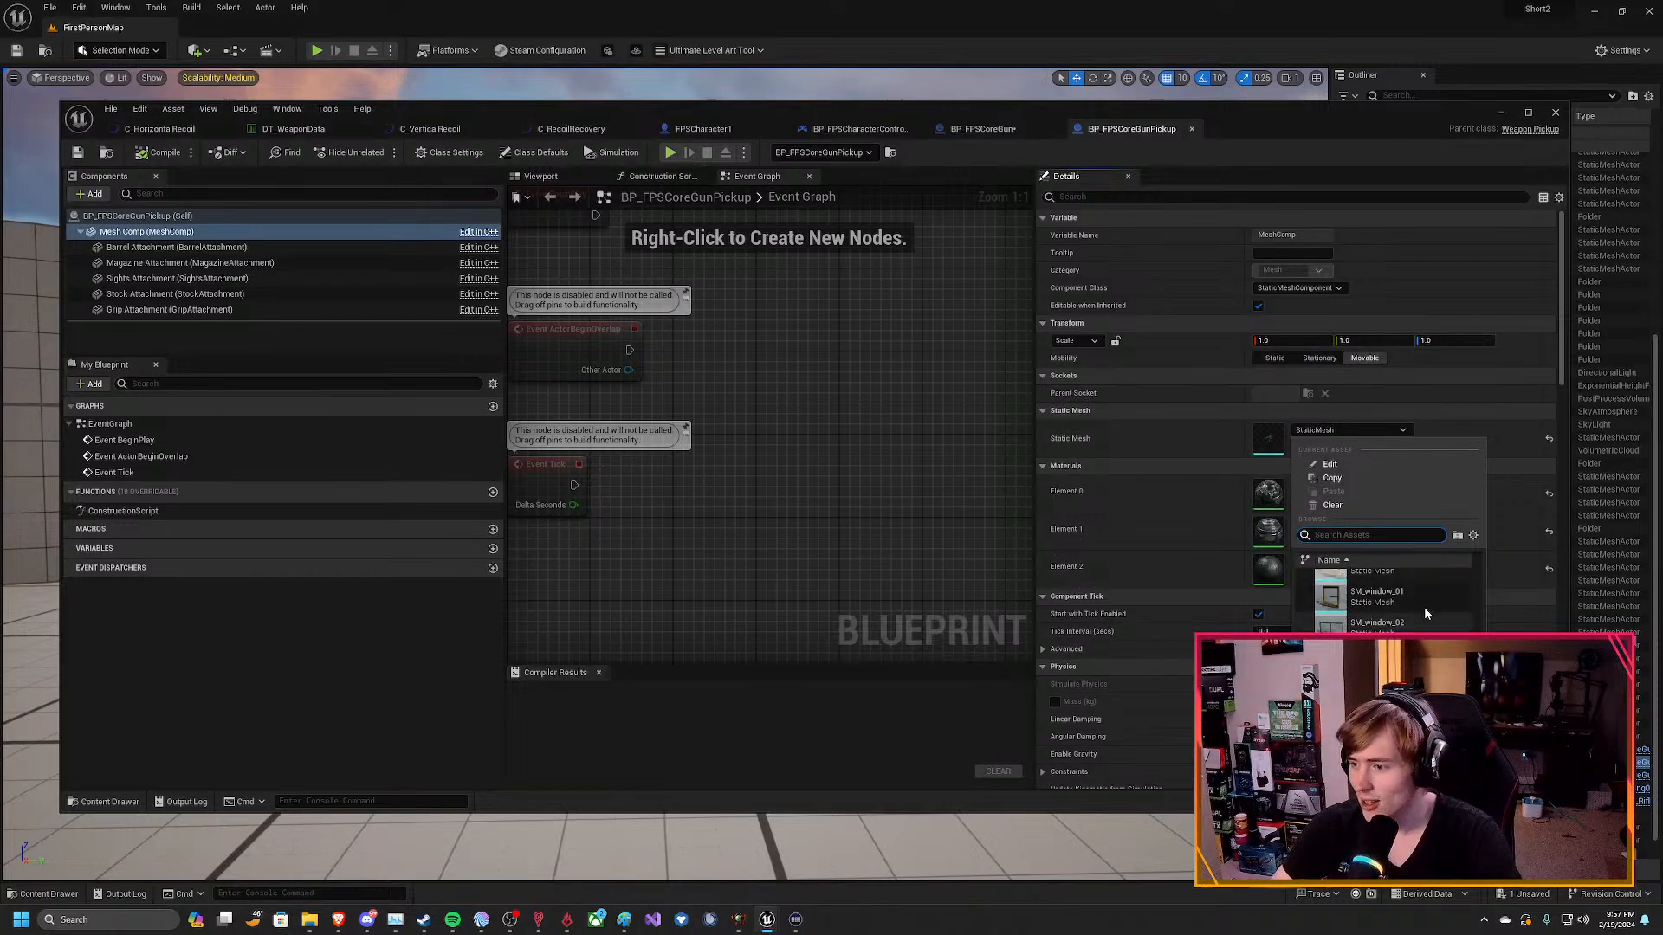
pyautogui.scroll(3, 1423, 610)
pyautogui.scroll(3, 1394, 604)
pyautogui.scroll(10, 1390, 601)
pyautogui.scroll(10, 1390, 598)
pyautogui.scroll(15, 1390, 597)
pyautogui.scroll(10, 1478, 628)
pyautogui.moveTo(1477, 625); pyautogui.dragTo(1481, 578)
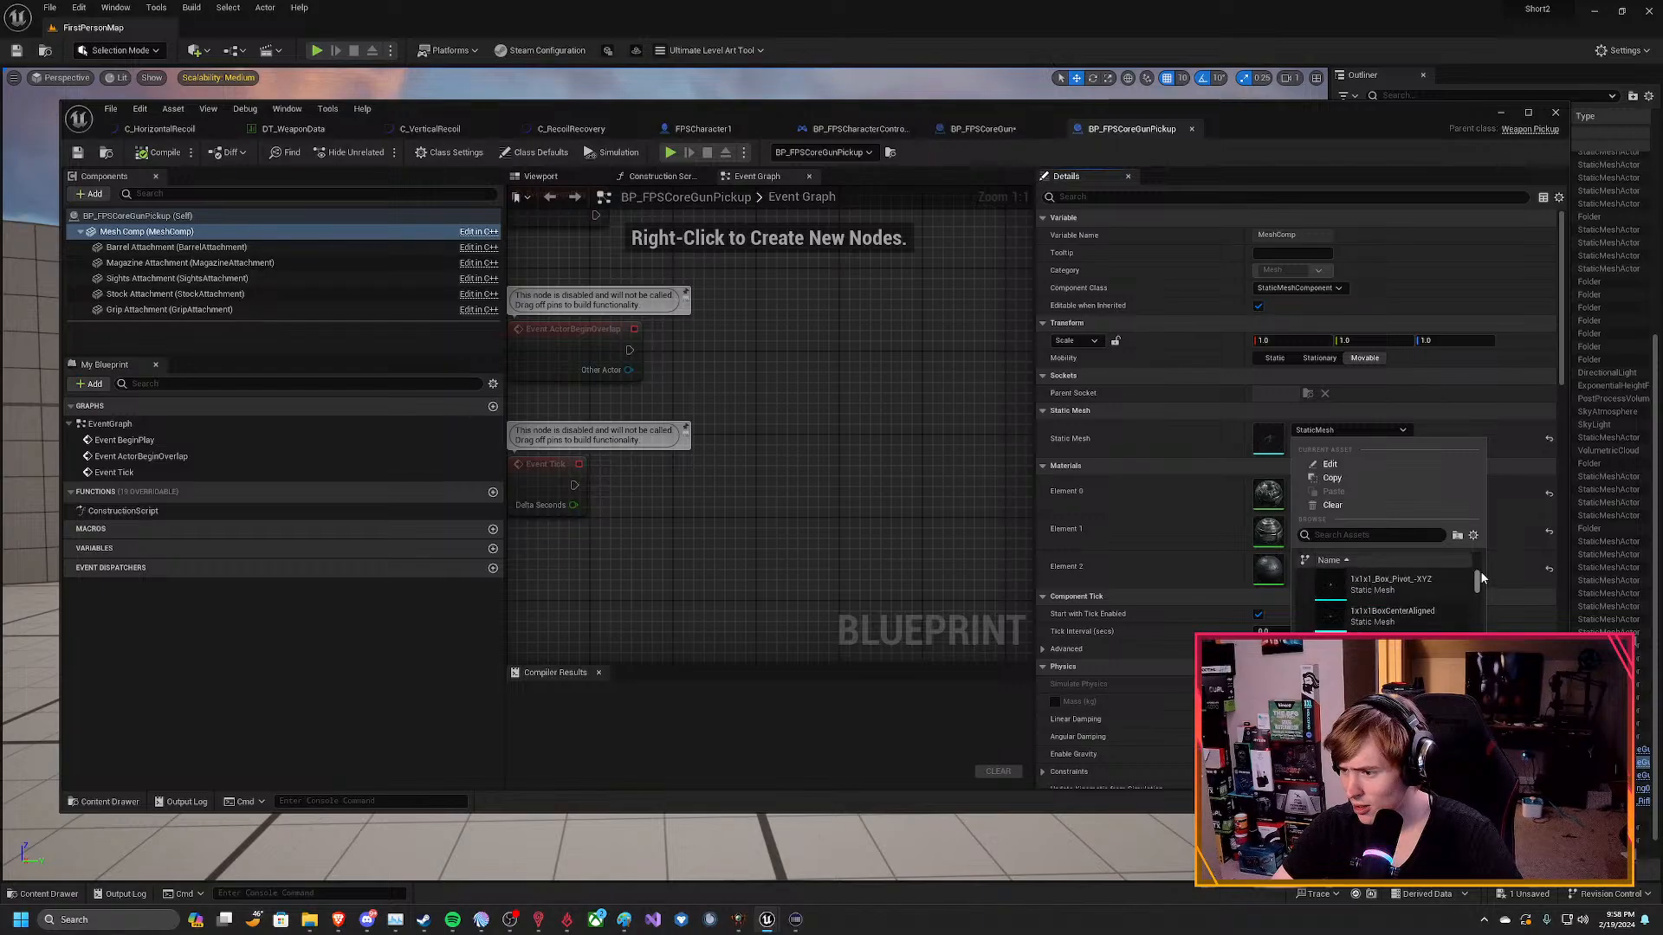
# Browse the static mesh choices from the start of the list through the SM_A entries for a suitable weapon mesh.
pyautogui.scroll(-3, 1460, 604)
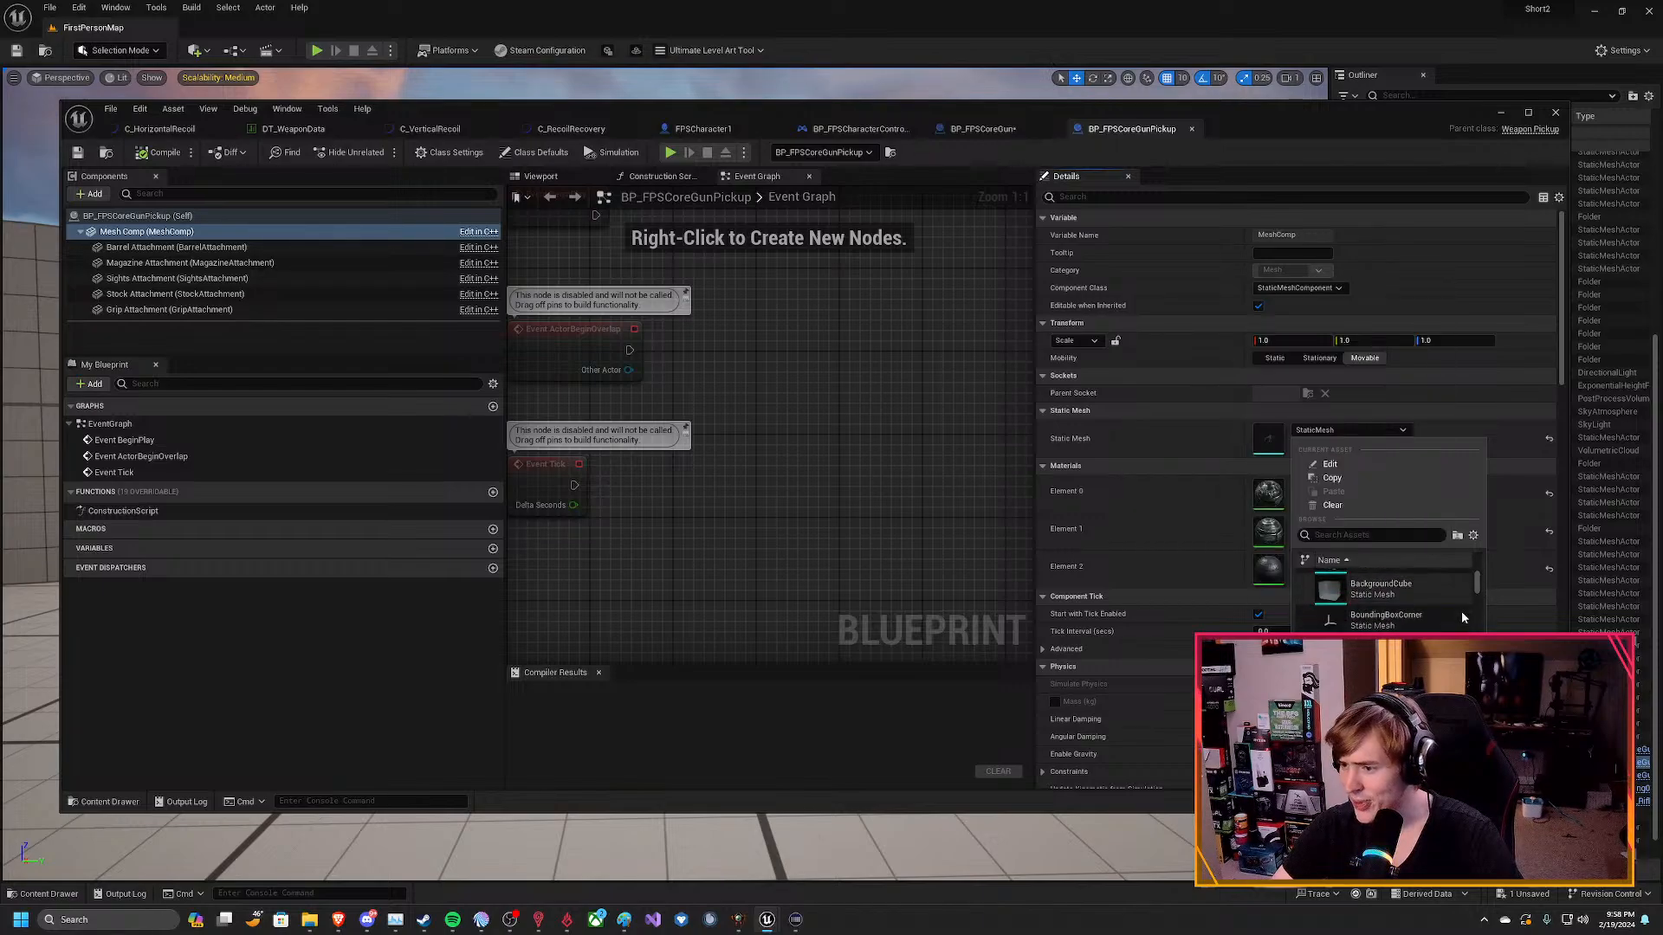
pyautogui.scroll(-3, 1461, 608)
pyautogui.scroll(-4, 1457, 612)
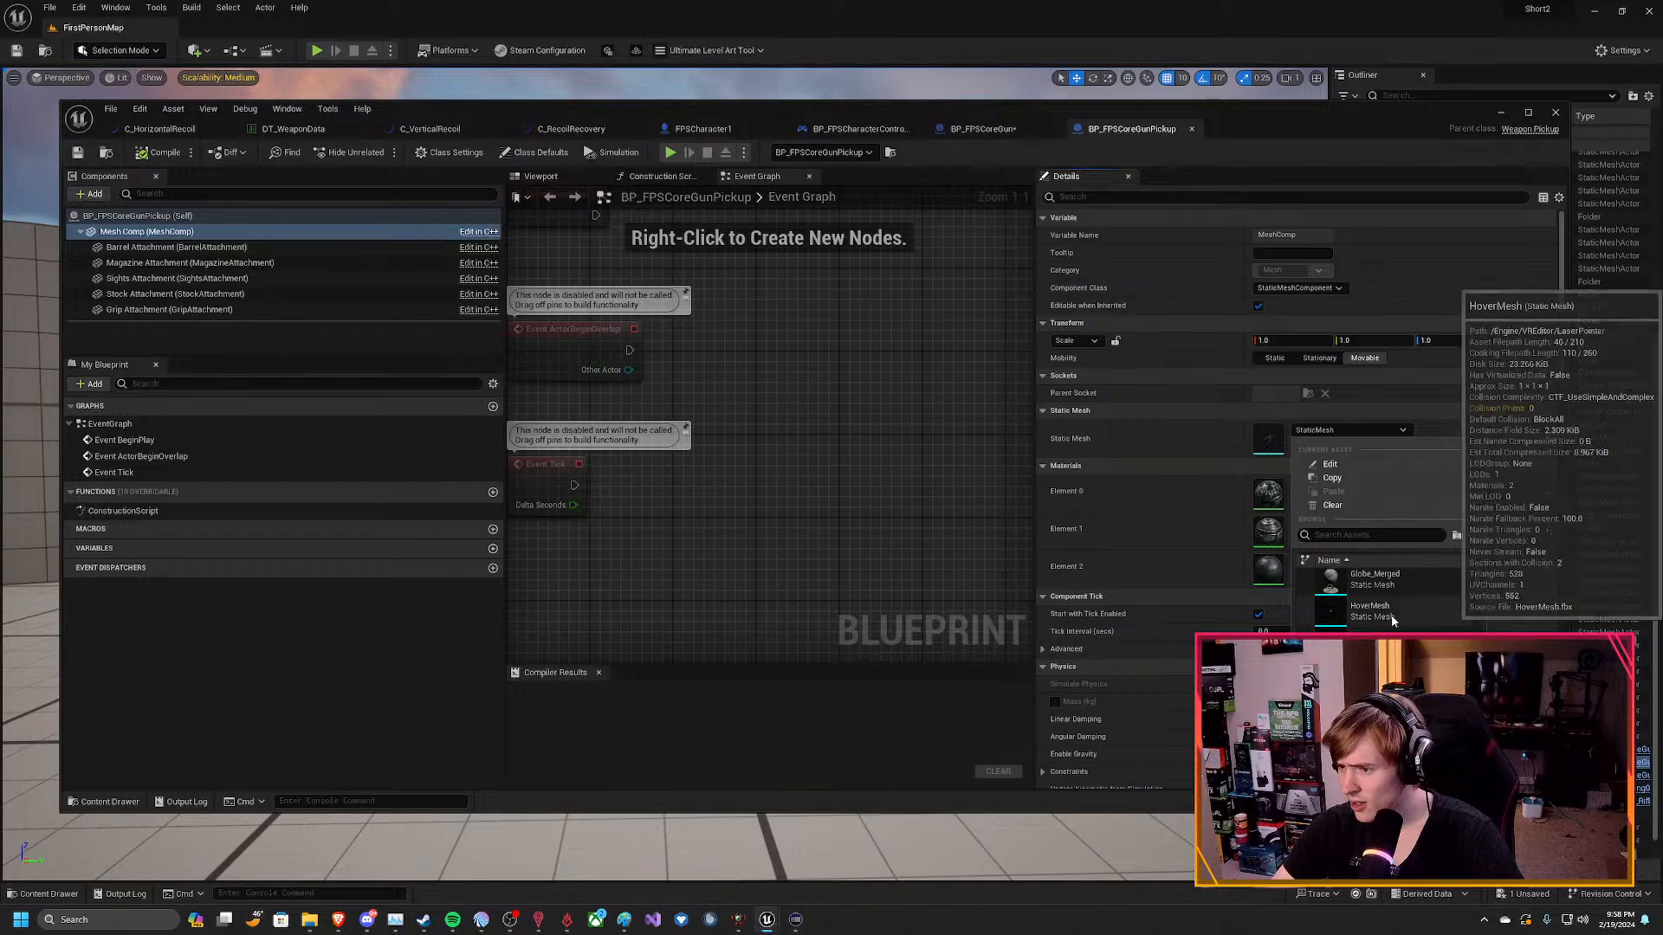
pyautogui.scroll(-5, 1392, 621)
pyautogui.scroll(-5, 1391, 606)
pyautogui.scroll(-5, 1391, 606)
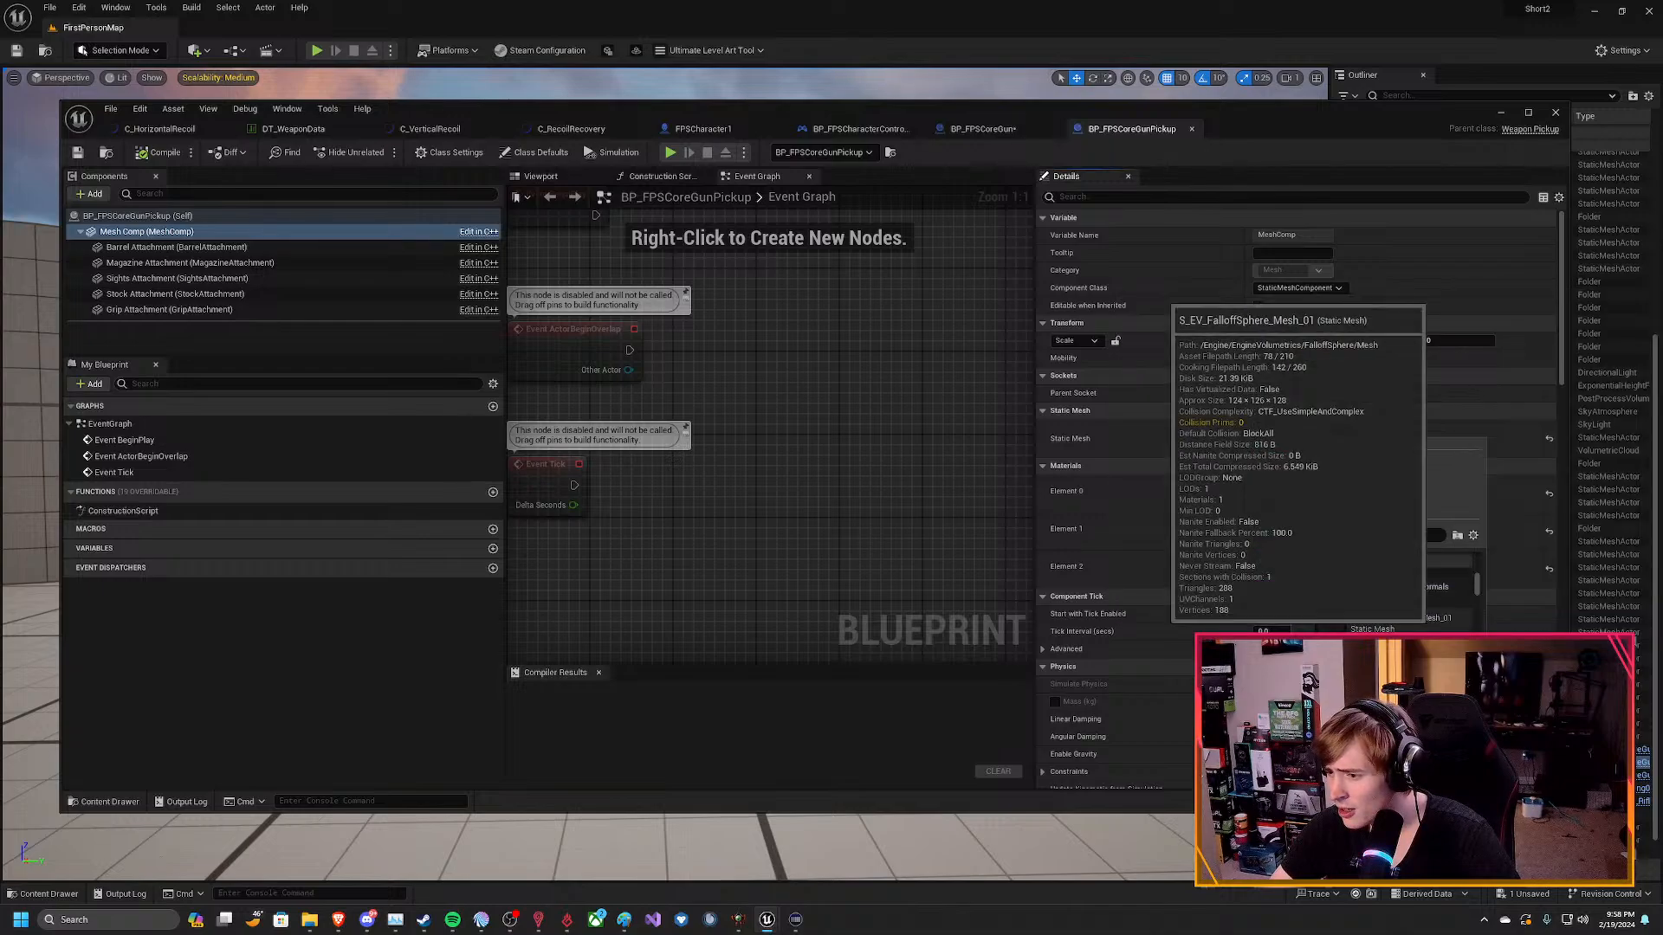
pyautogui.scroll(-5, 1440, 631)
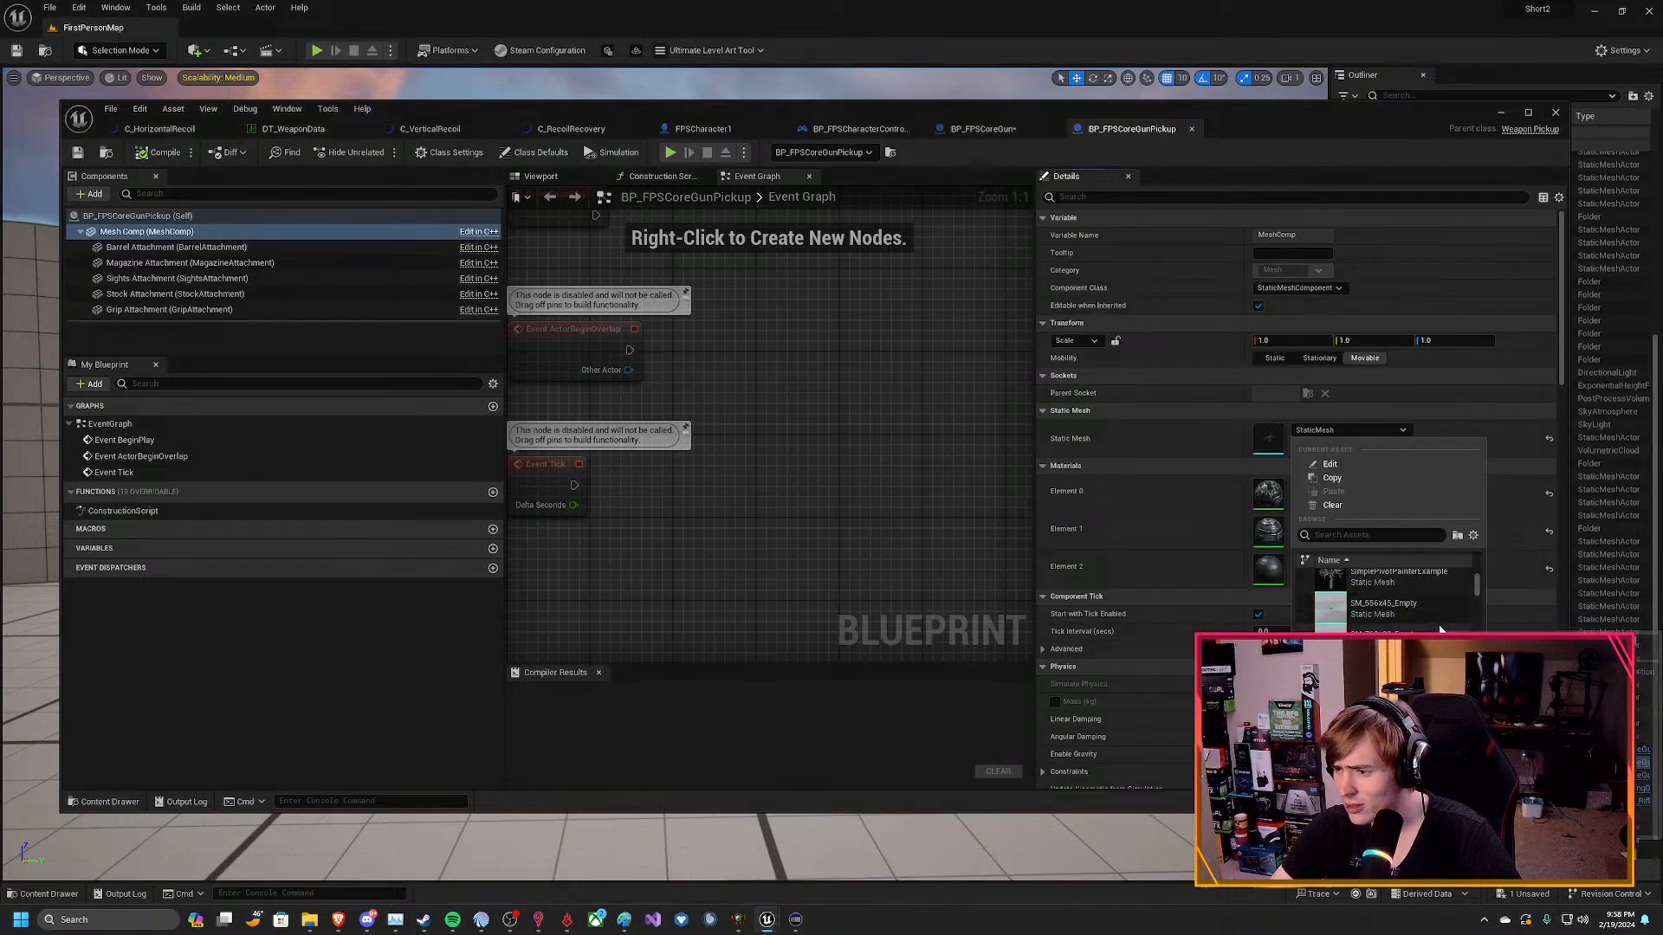
pyautogui.scroll(-3, 1440, 630)
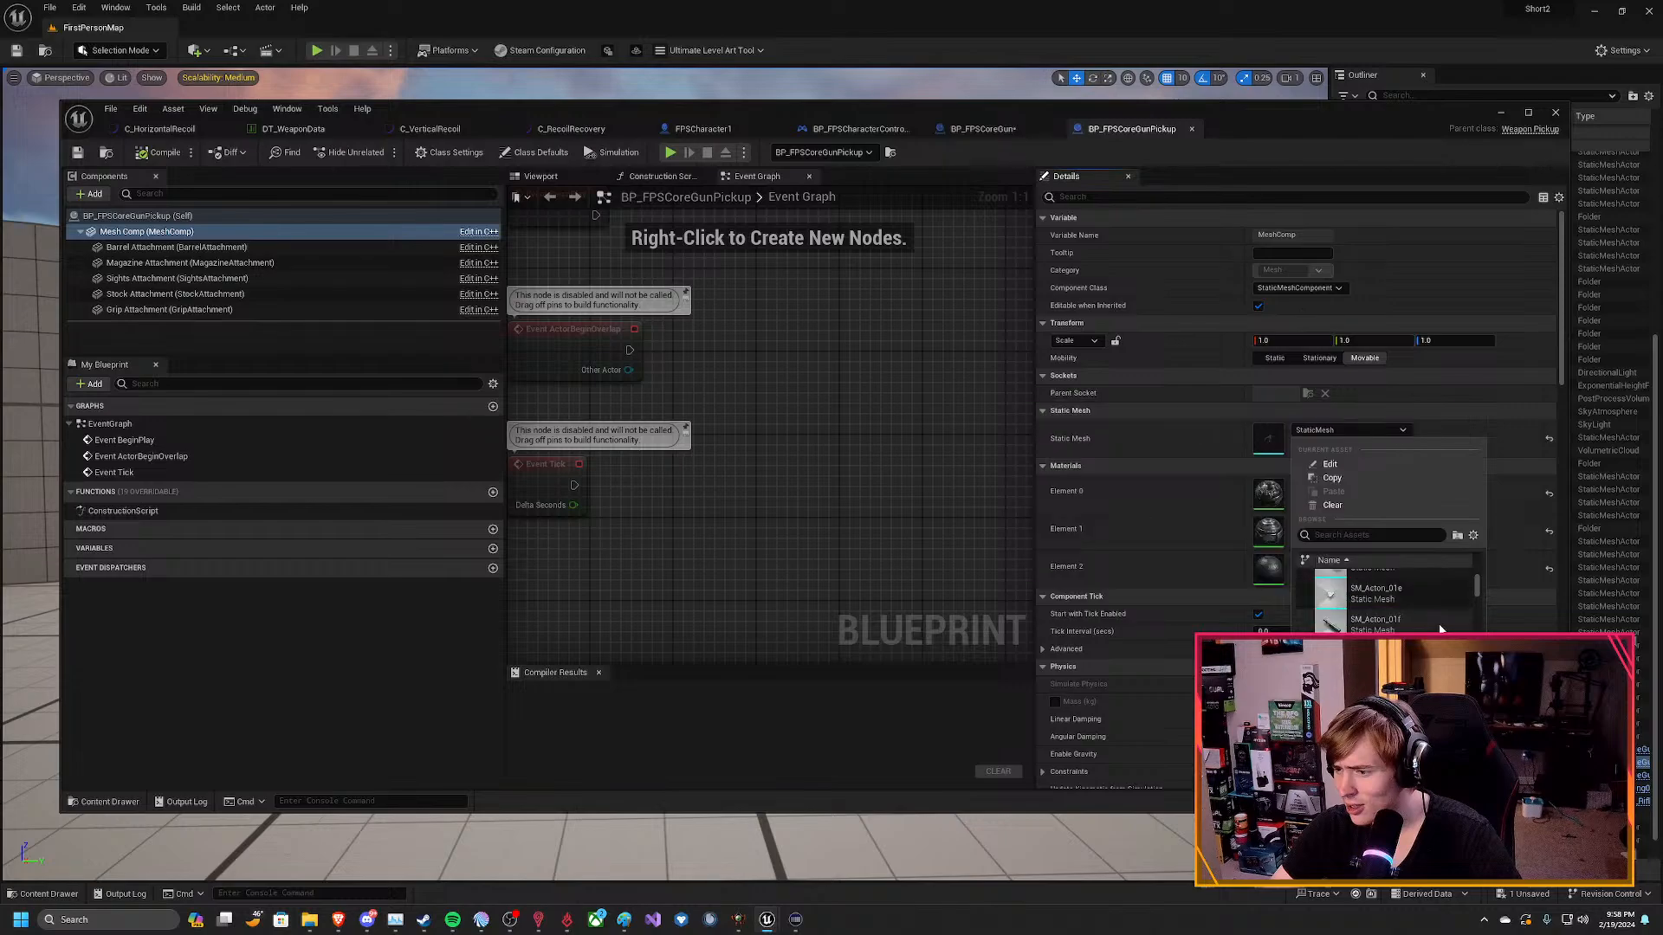
pyautogui.scroll(-1, 1404, 625)
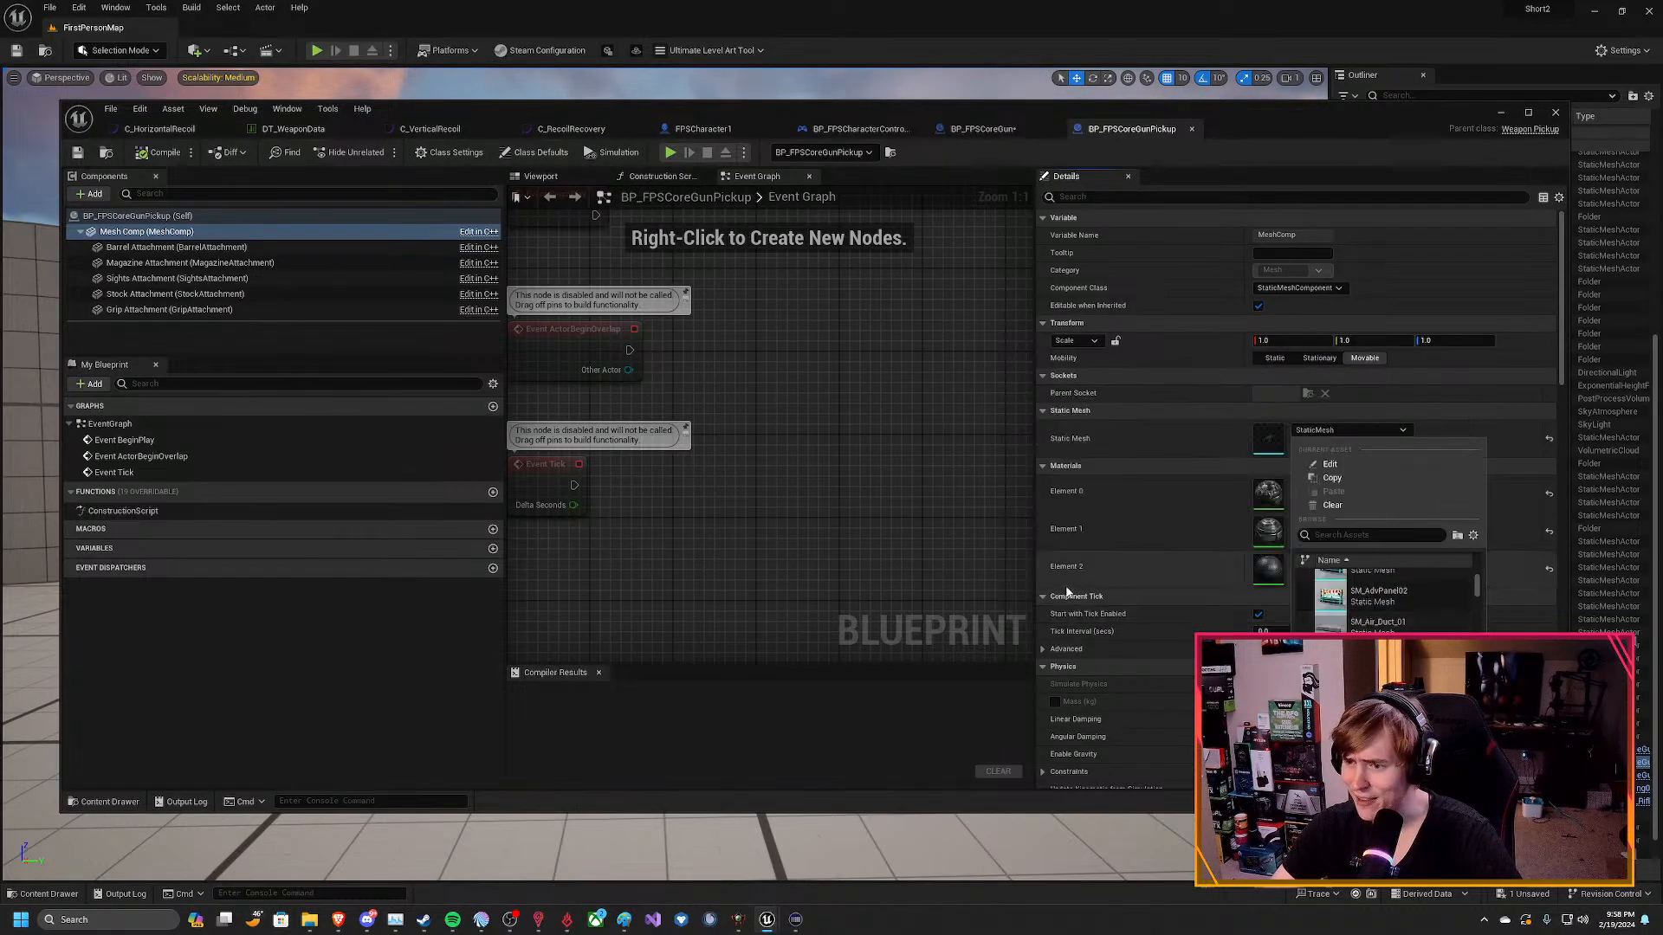
# Show other developers' assets in the pickup's static mesh choices and check the list's view options.
pyautogui.click(1144, 439)
pyautogui.click(1329, 430)
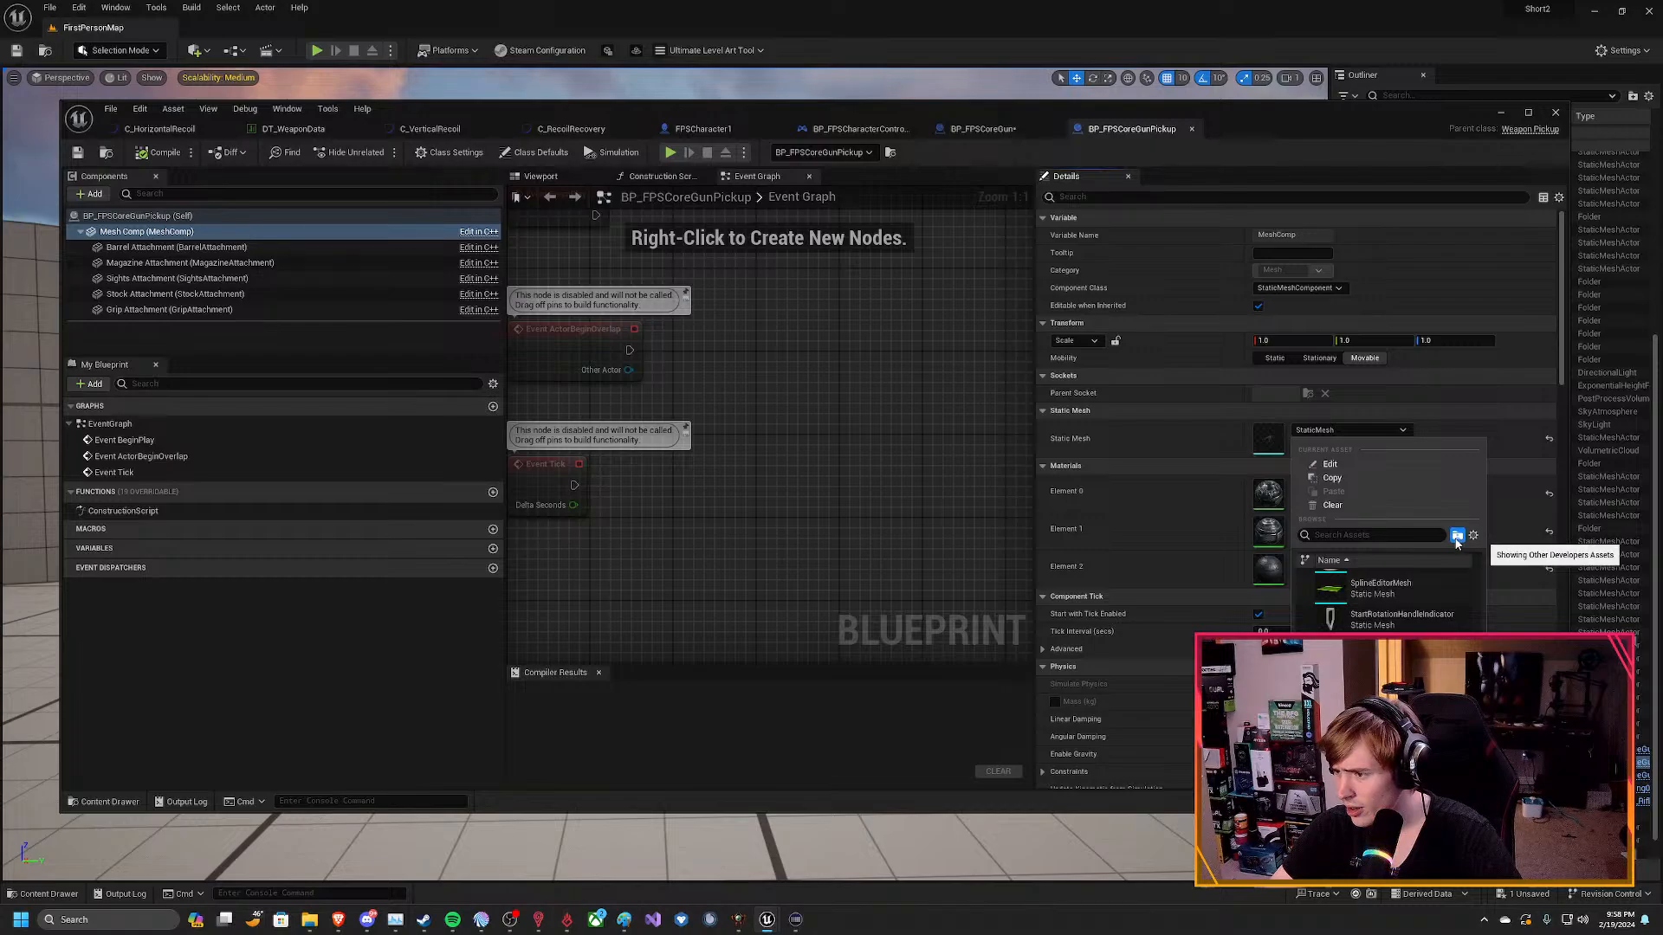
pyautogui.scroll(-5, 1429, 626)
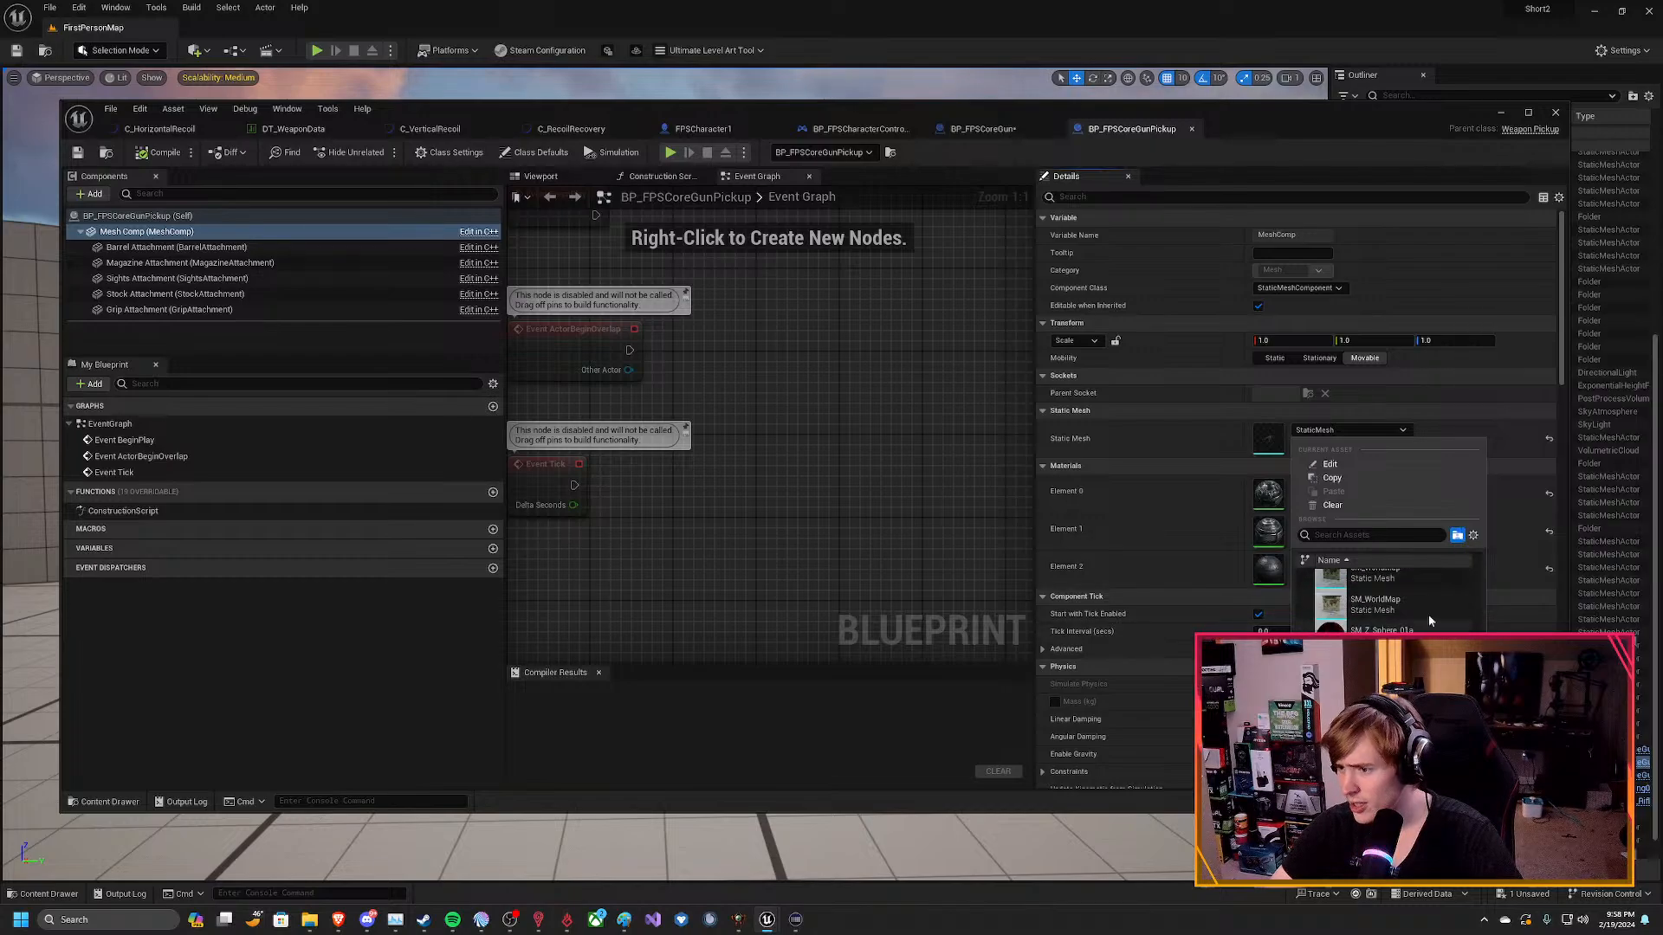
pyautogui.click(1473, 535)
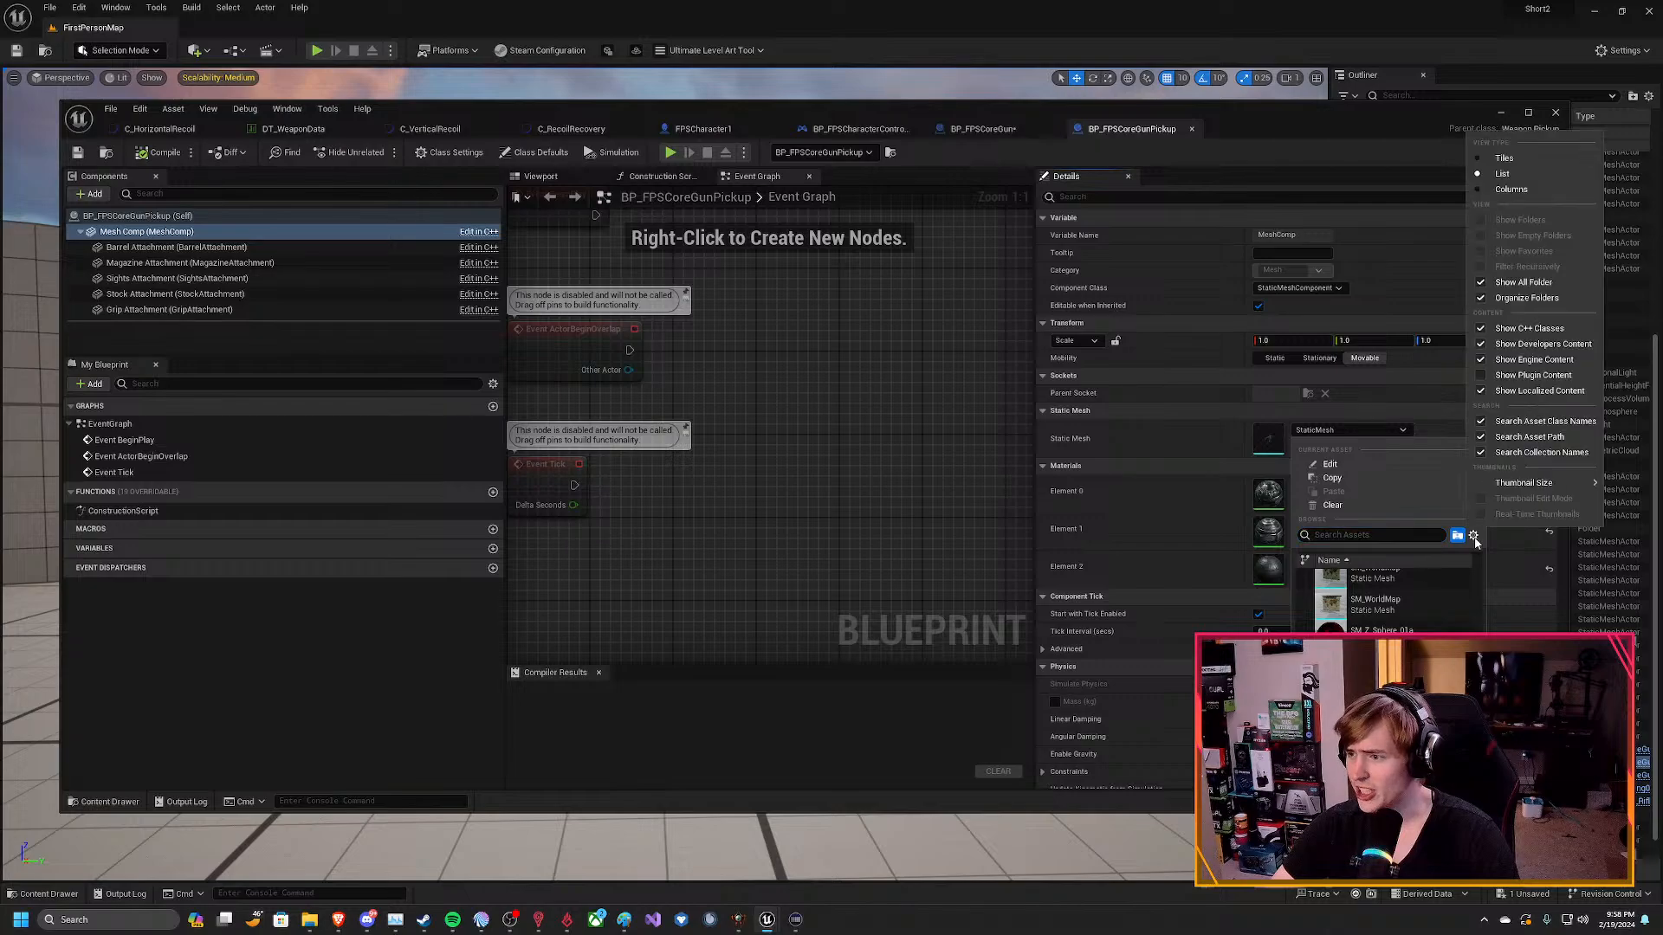
pyautogui.click(1473, 536)
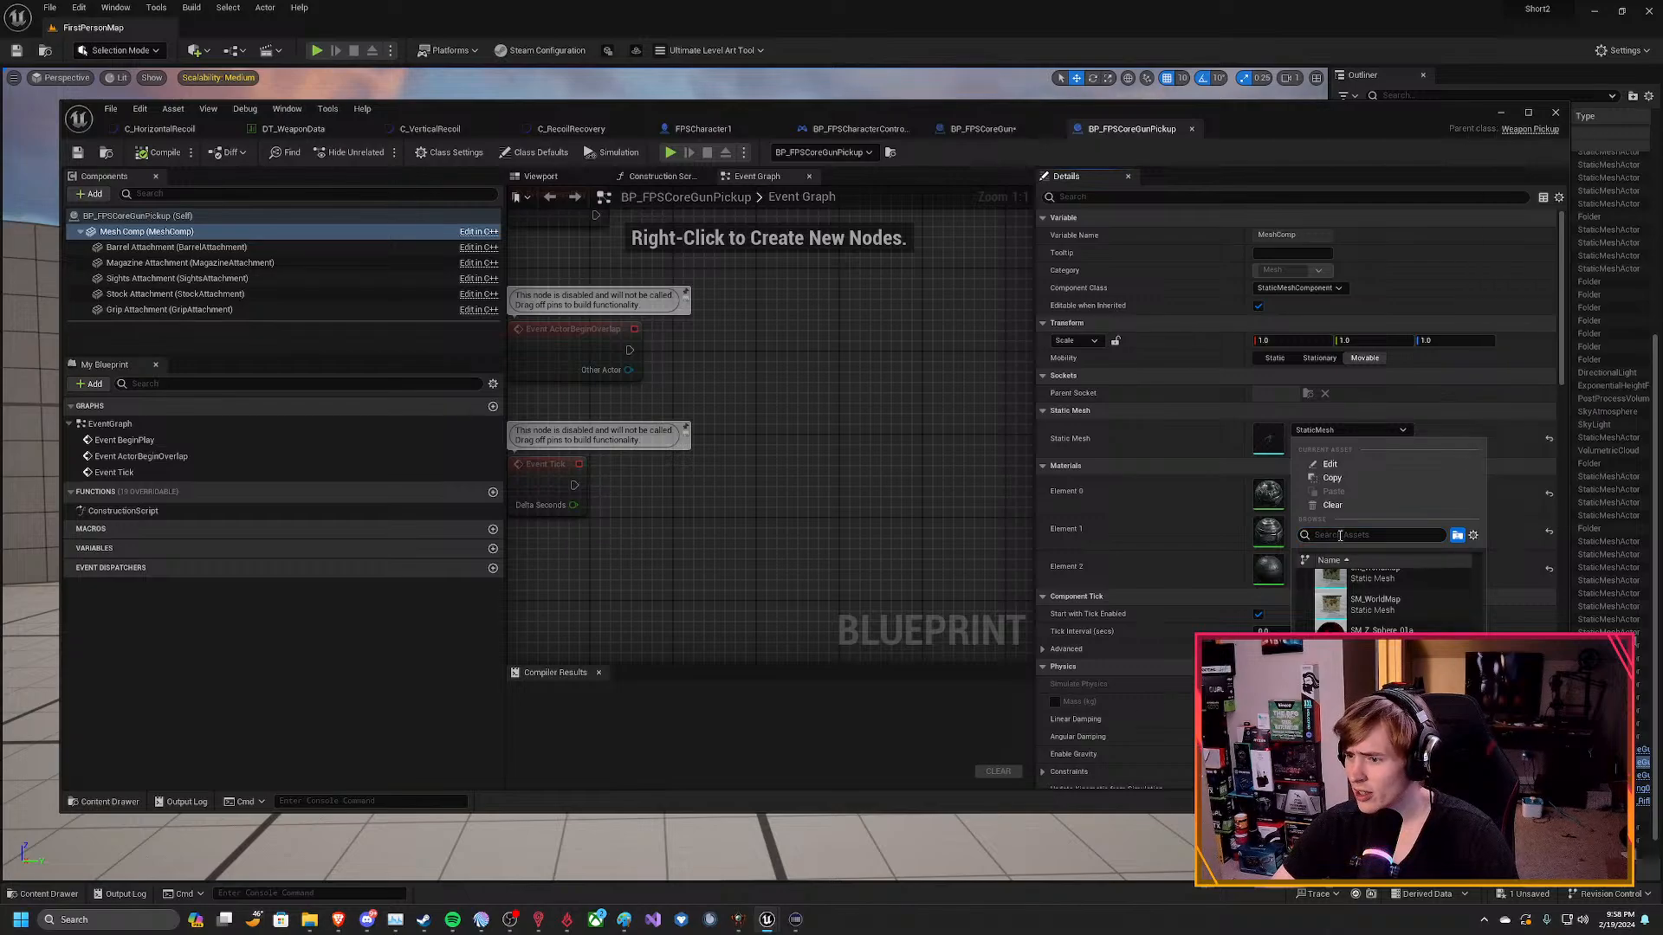
# Search the static mesh choices for "SK_", "SK_A" and "ak", clear the search and close the list.
pyautogui.write('SK')
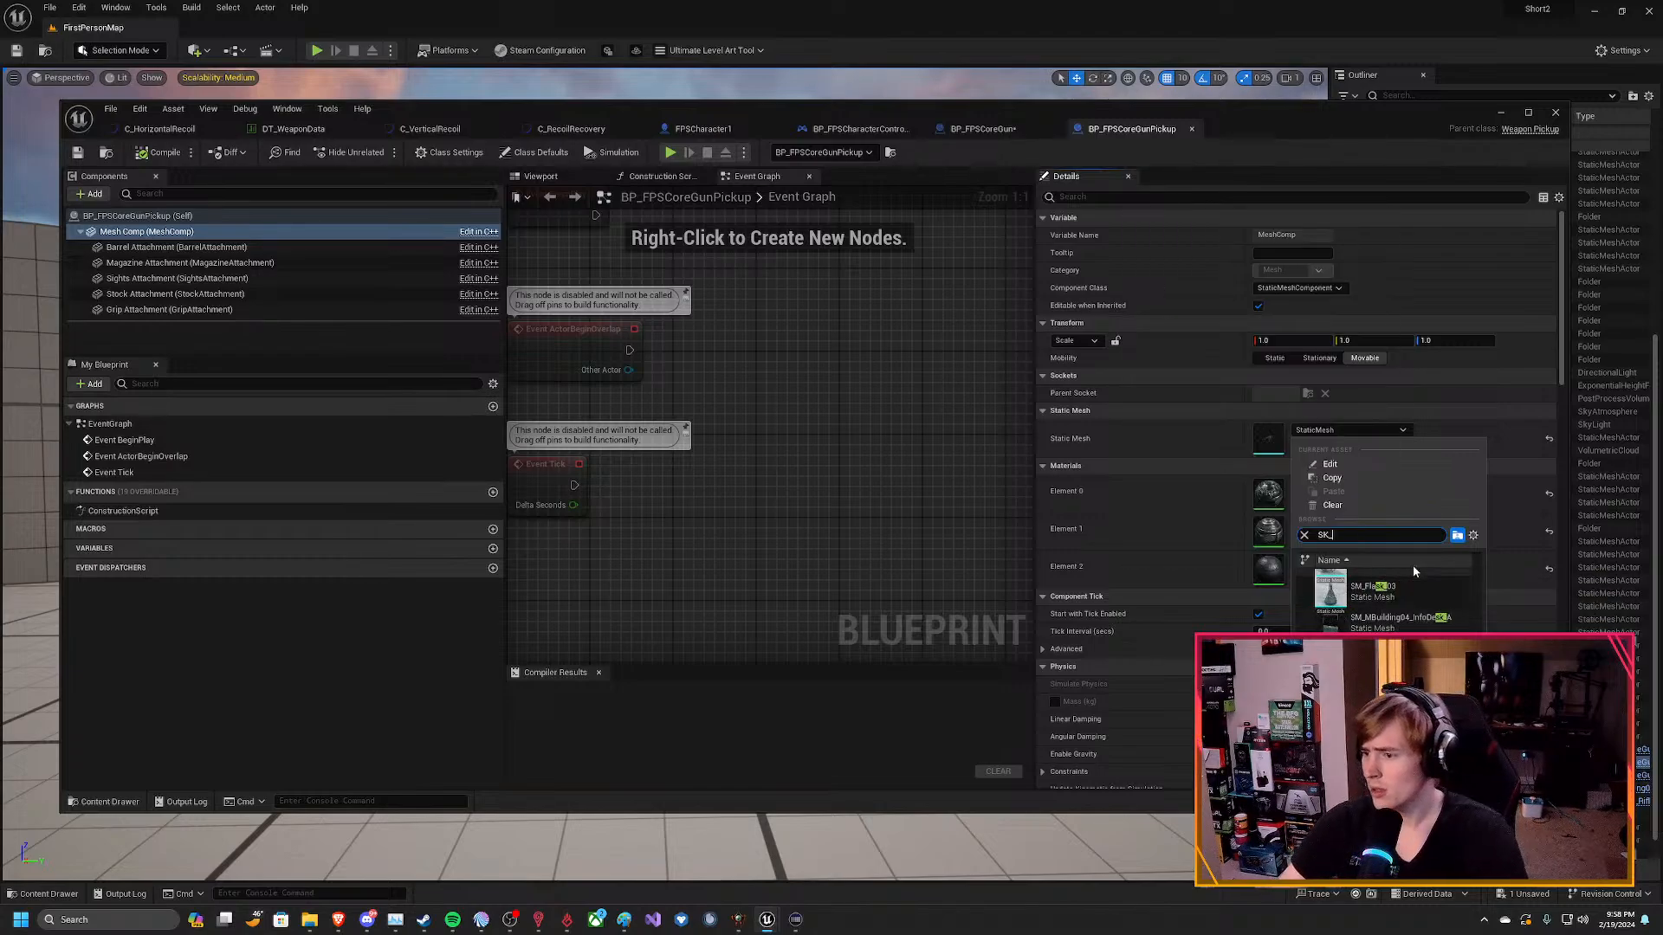
pyautogui.write('_')
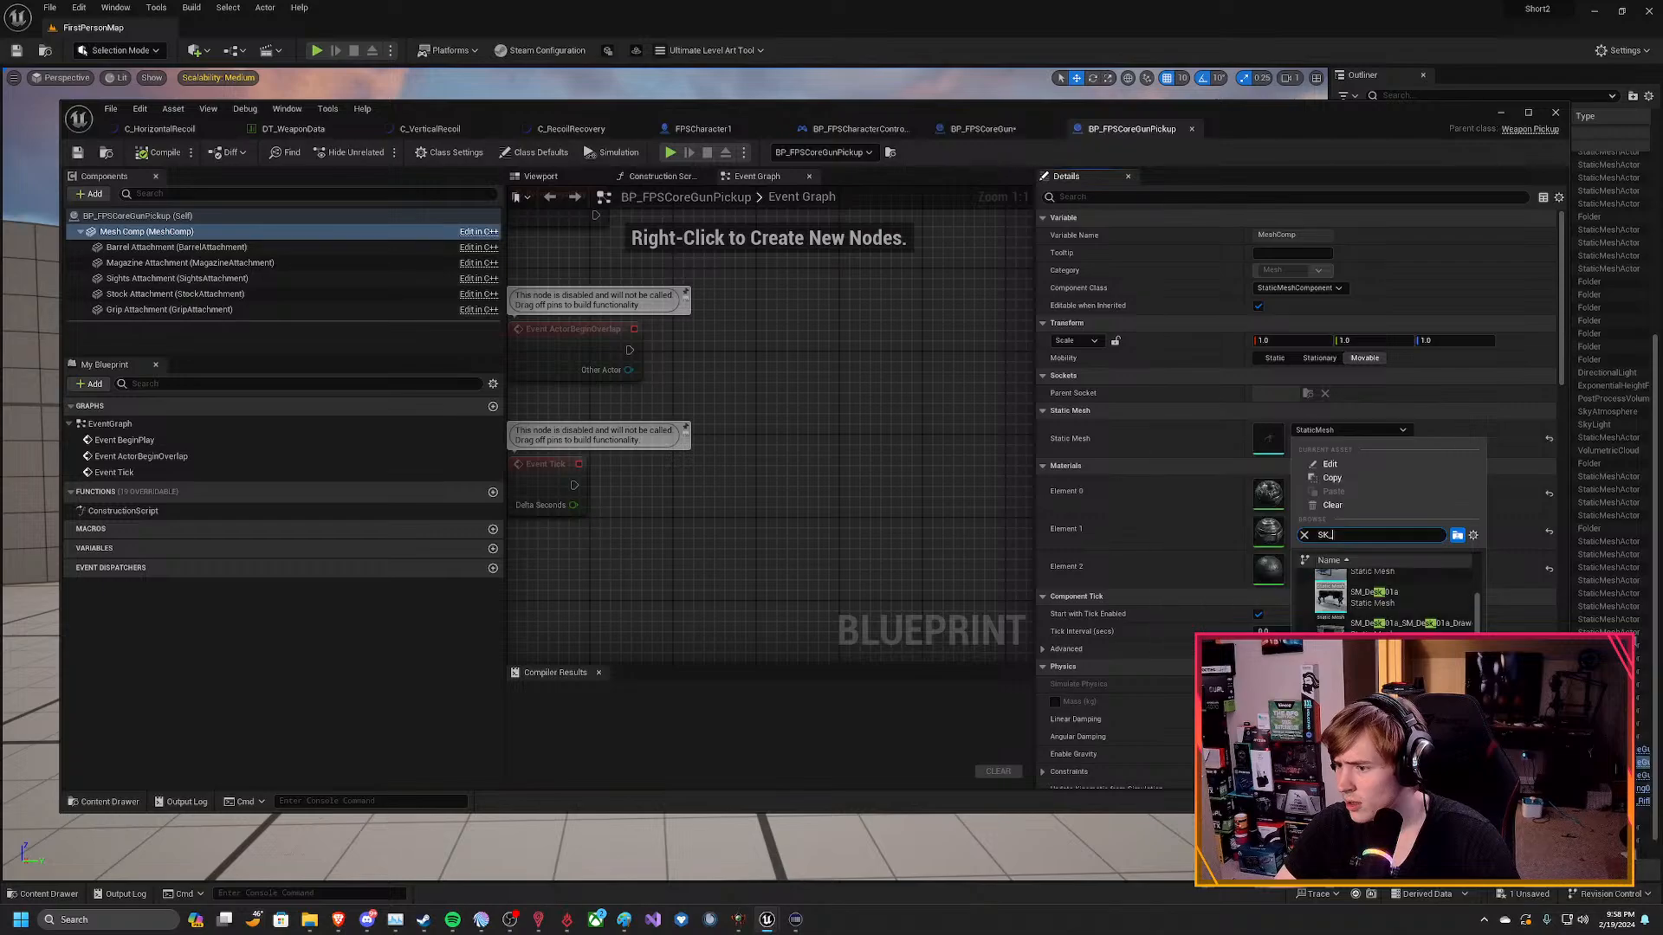
pyautogui.write('s')
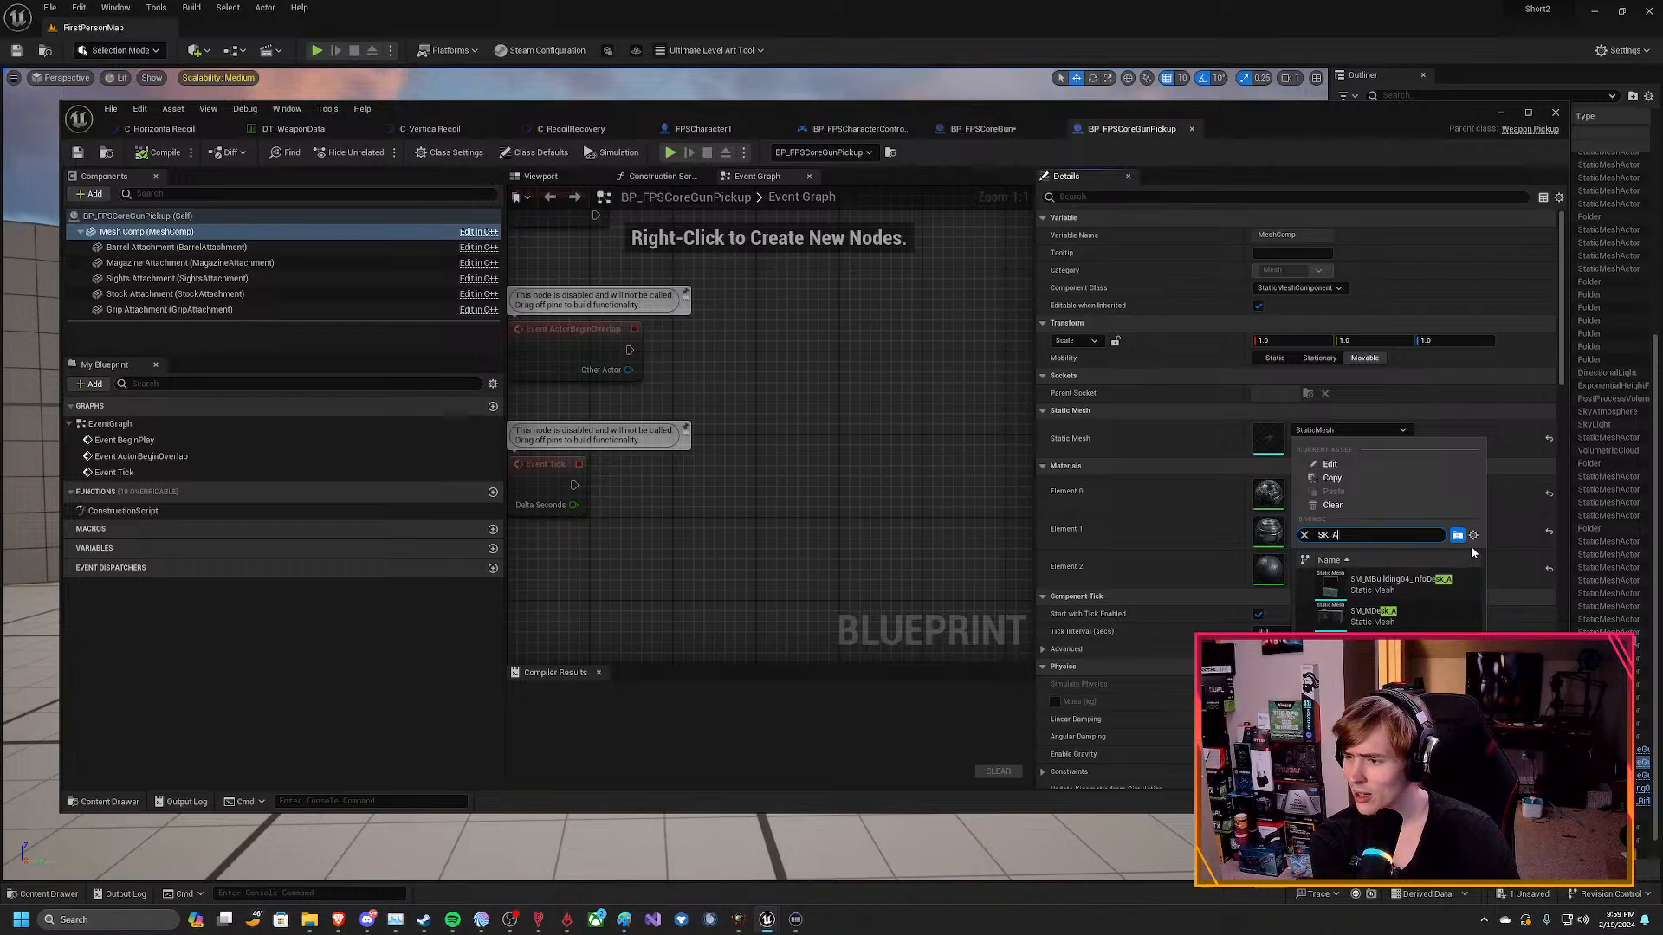
pyautogui.write('k_')
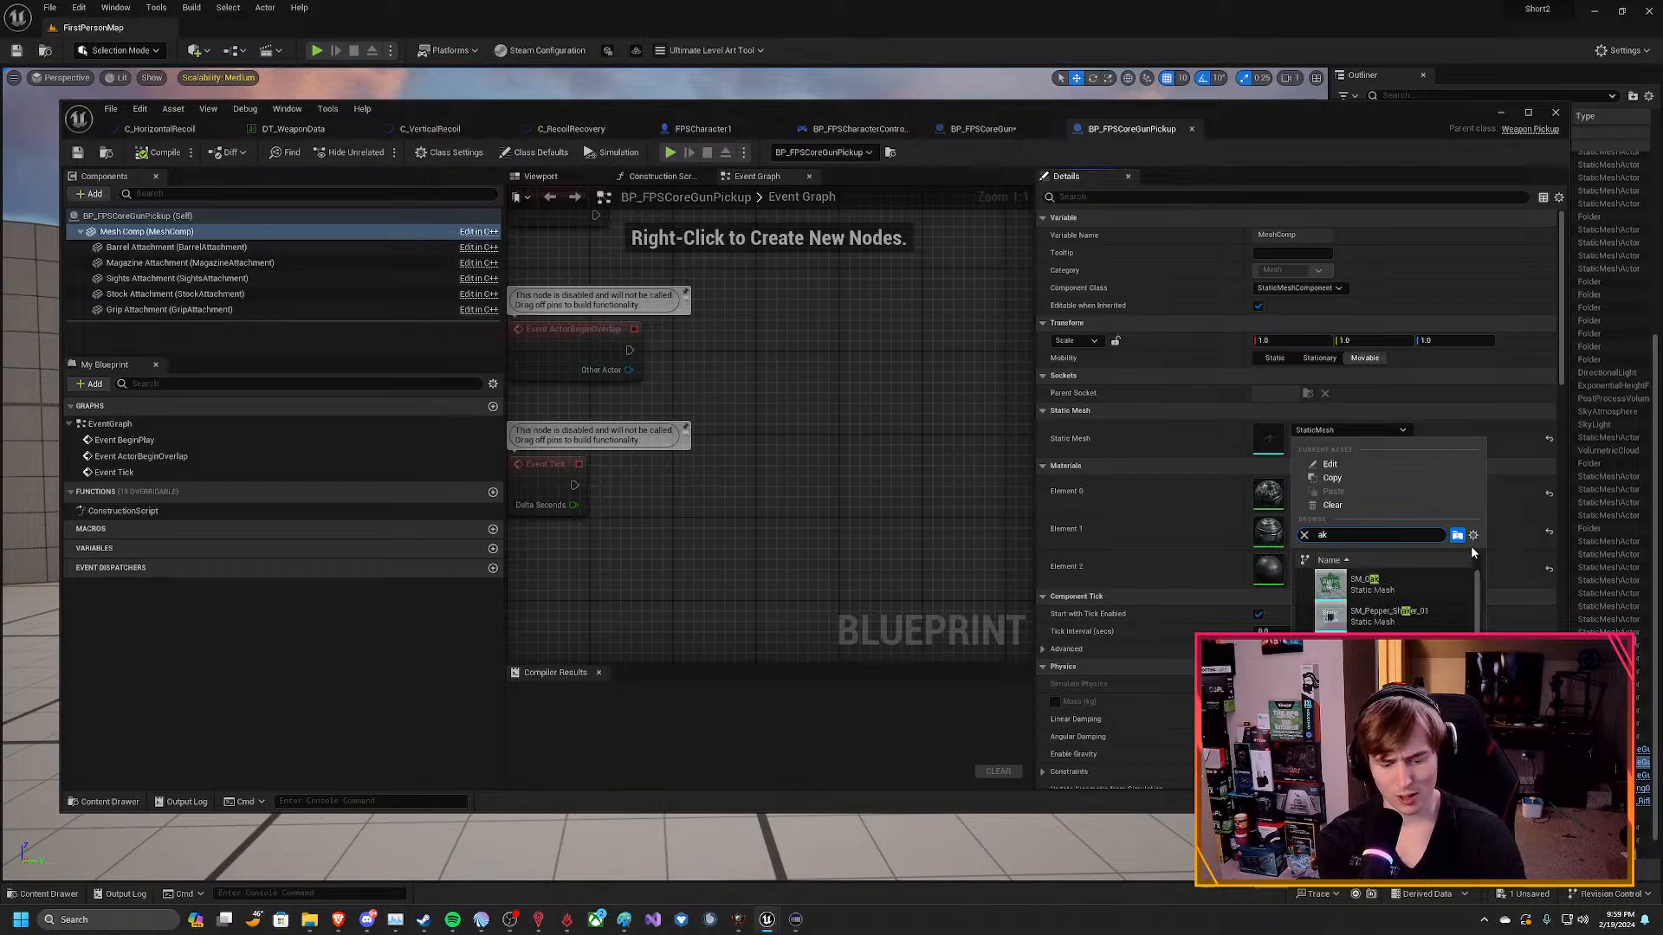
pyautogui.press('BackSpace')
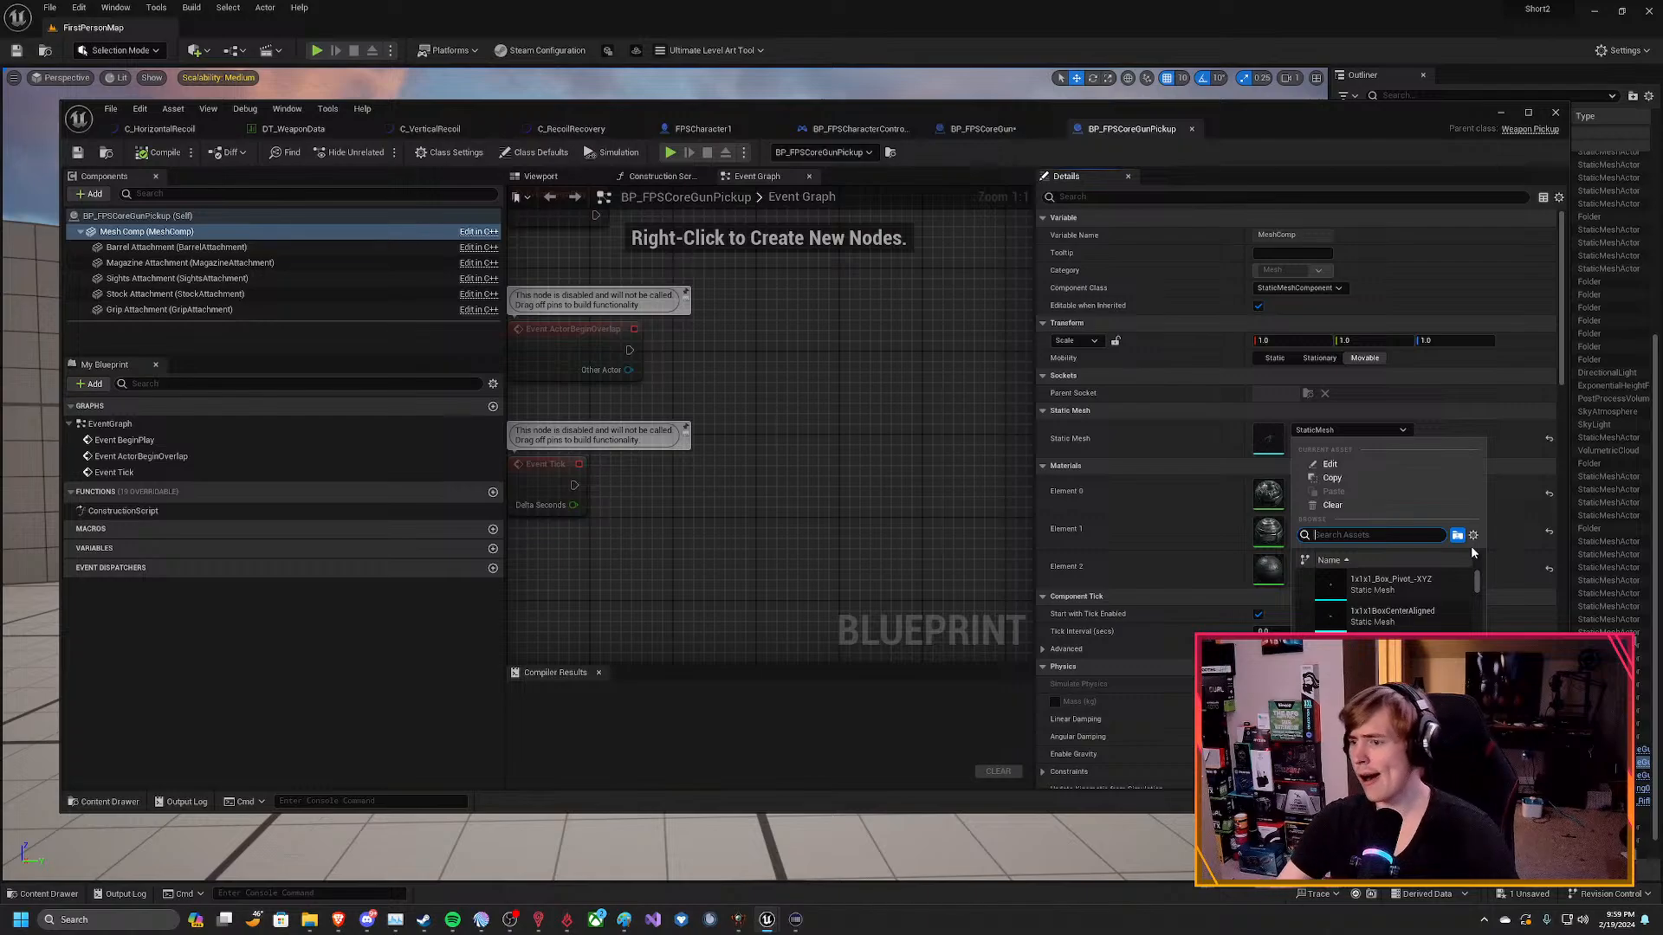
pyautogui.click(1145, 438)
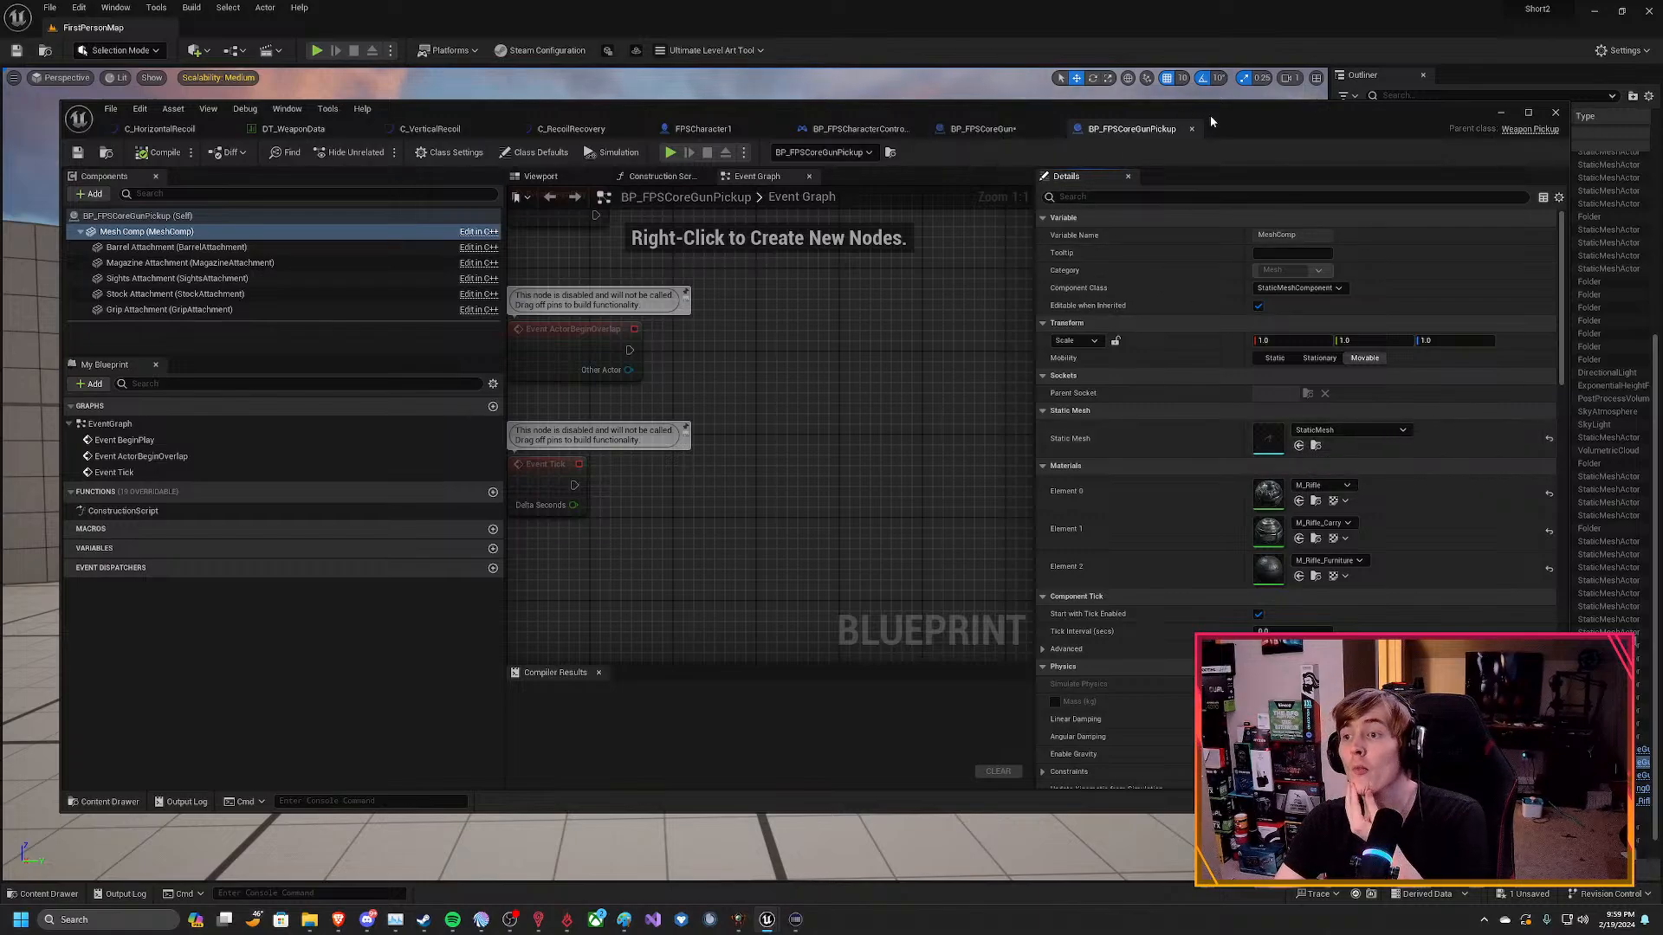
# Move and shorten the Blueprint window to uncover the level editor's content drawer, and open the FPS_Assault_Pack folder there.
pyautogui.moveTo(1227, 123); pyautogui.dragTo(1199, 76)
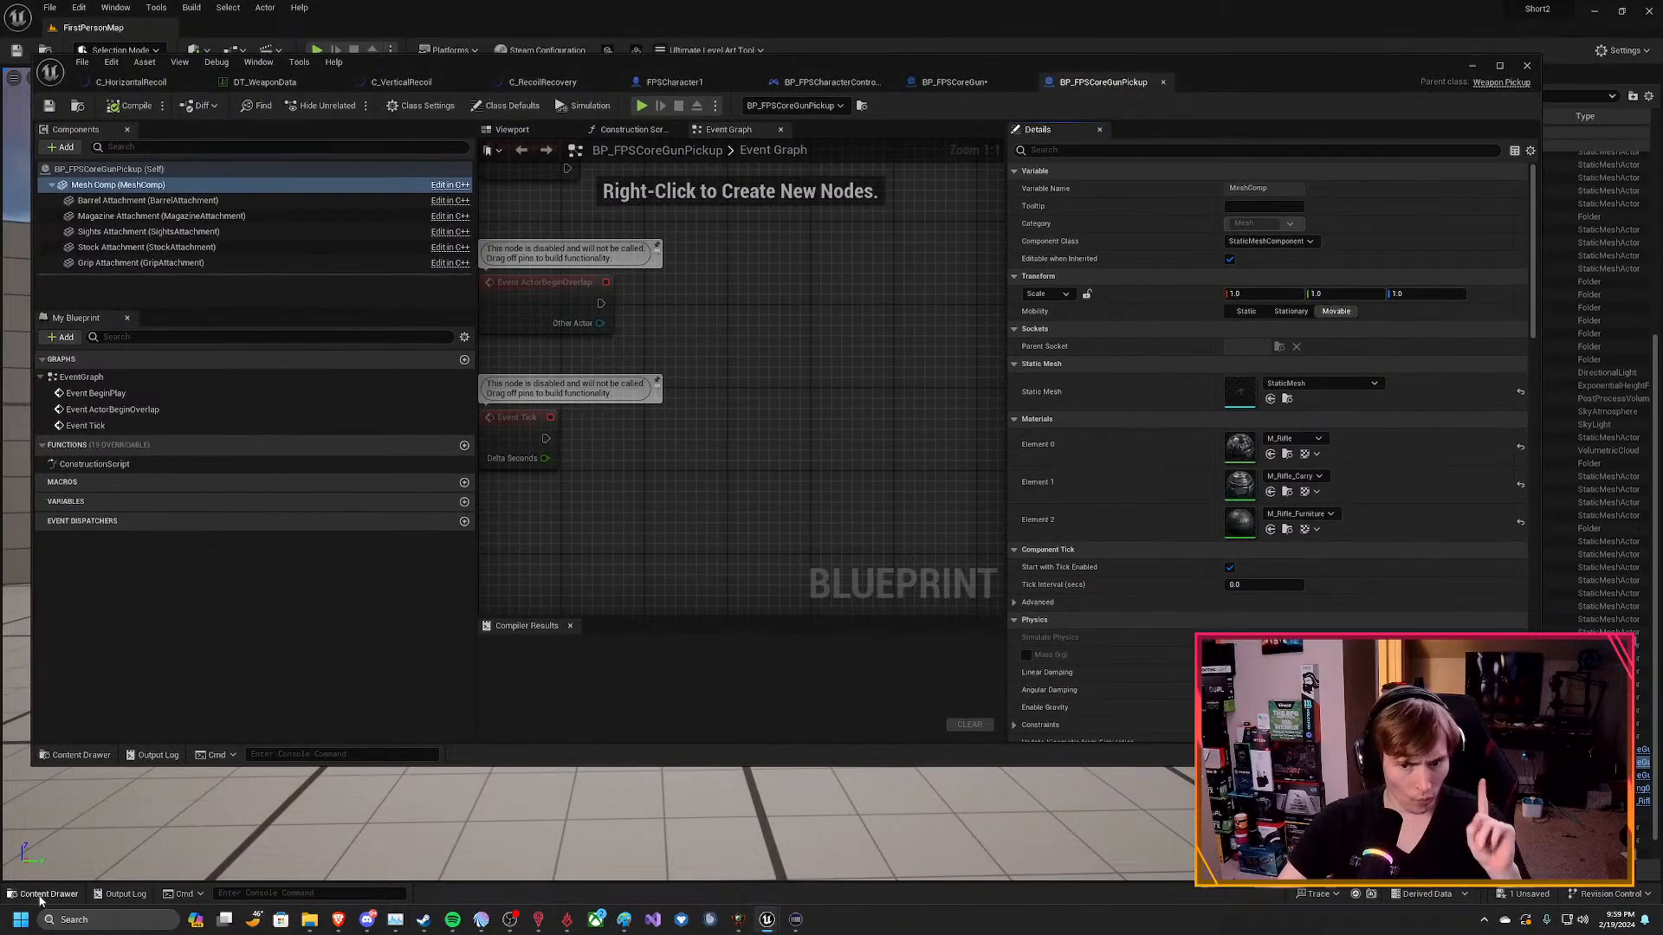
pyautogui.click(38, 896)
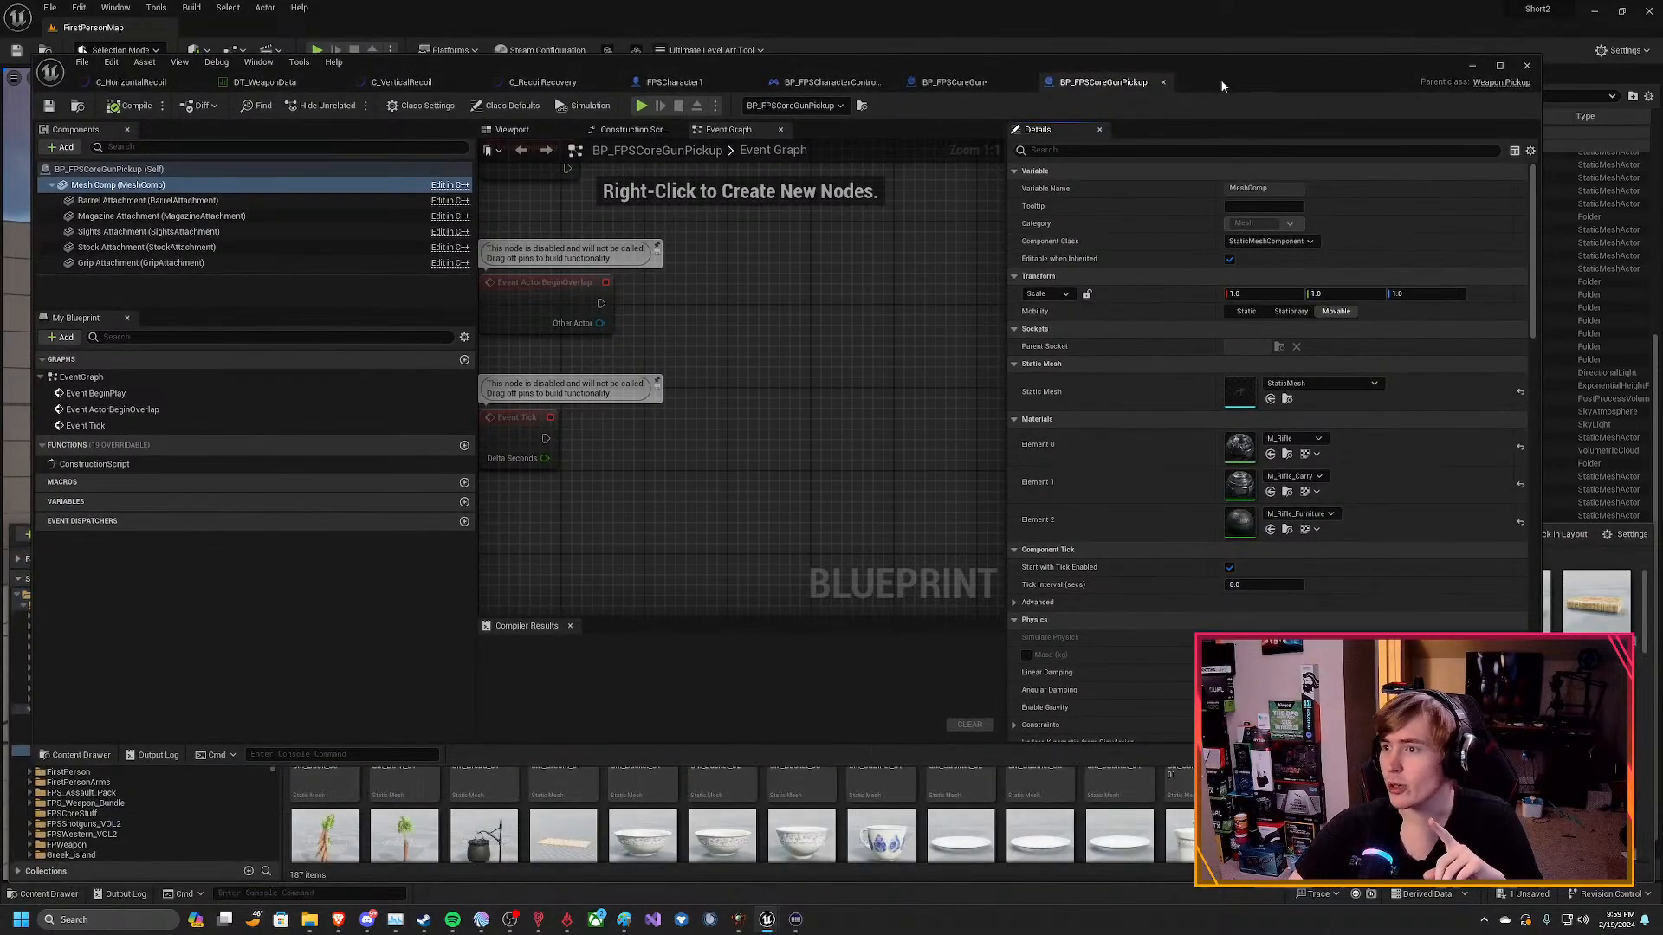
pyautogui.click(1472, 775)
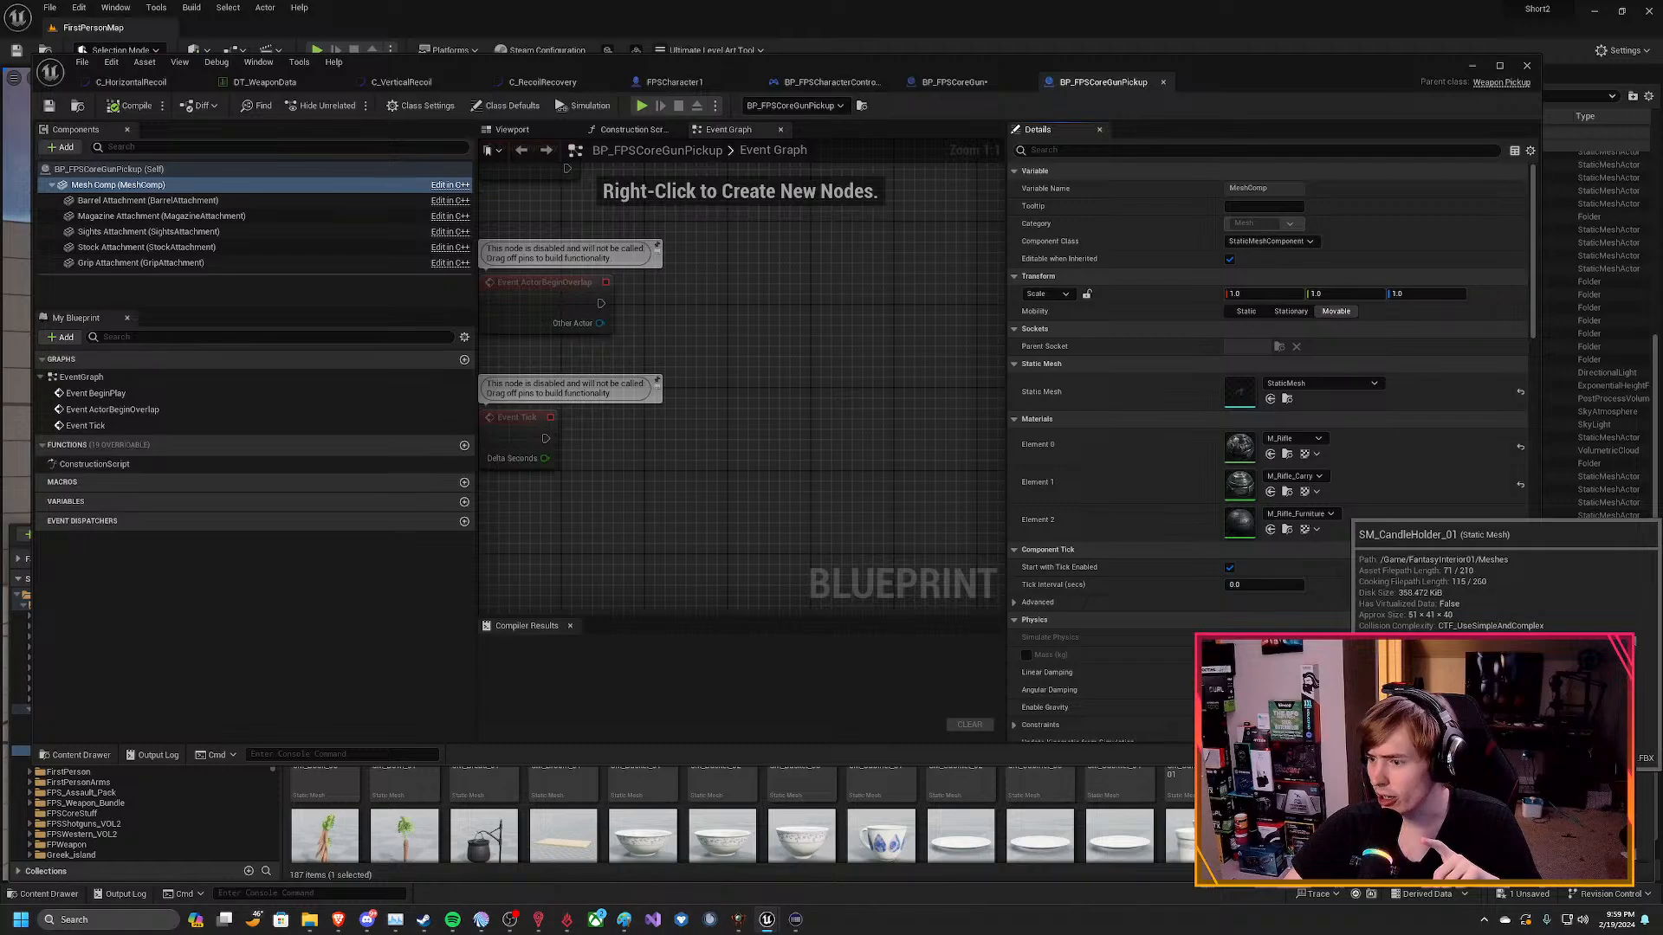
pyautogui.moveTo(1429, 766); pyautogui.dragTo(1429, 629)
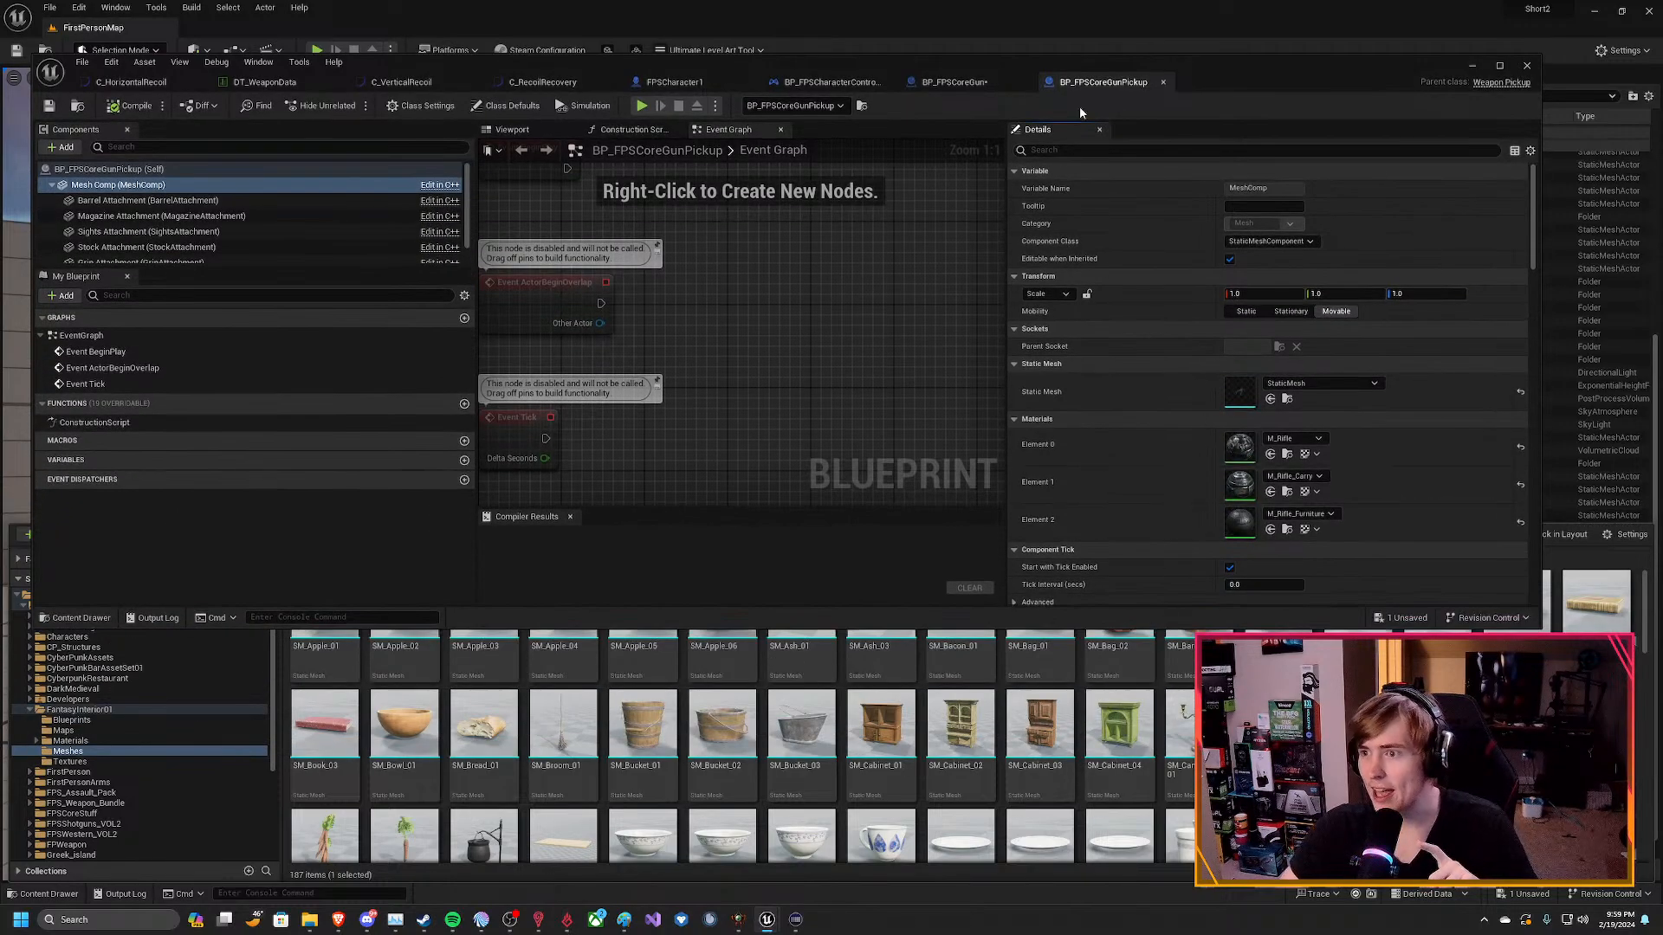
pyautogui.moveTo(1228, 81); pyautogui.dragTo(1239, 35)
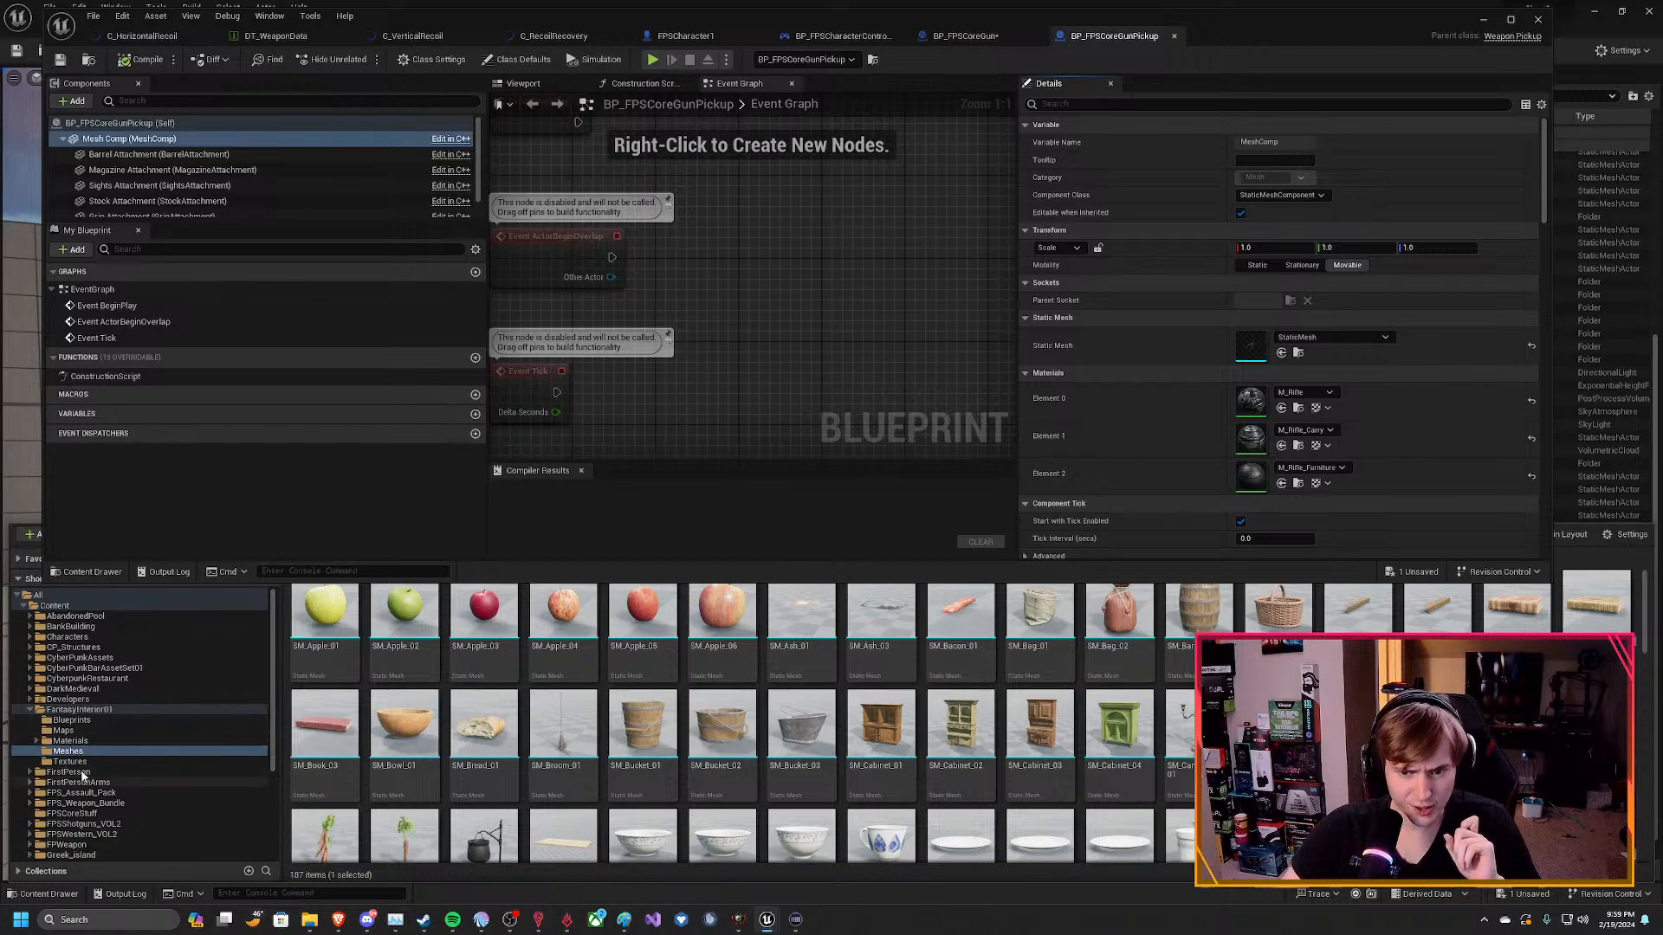
pyautogui.scroll(-2, 111, 759)
pyautogui.click(105, 751)
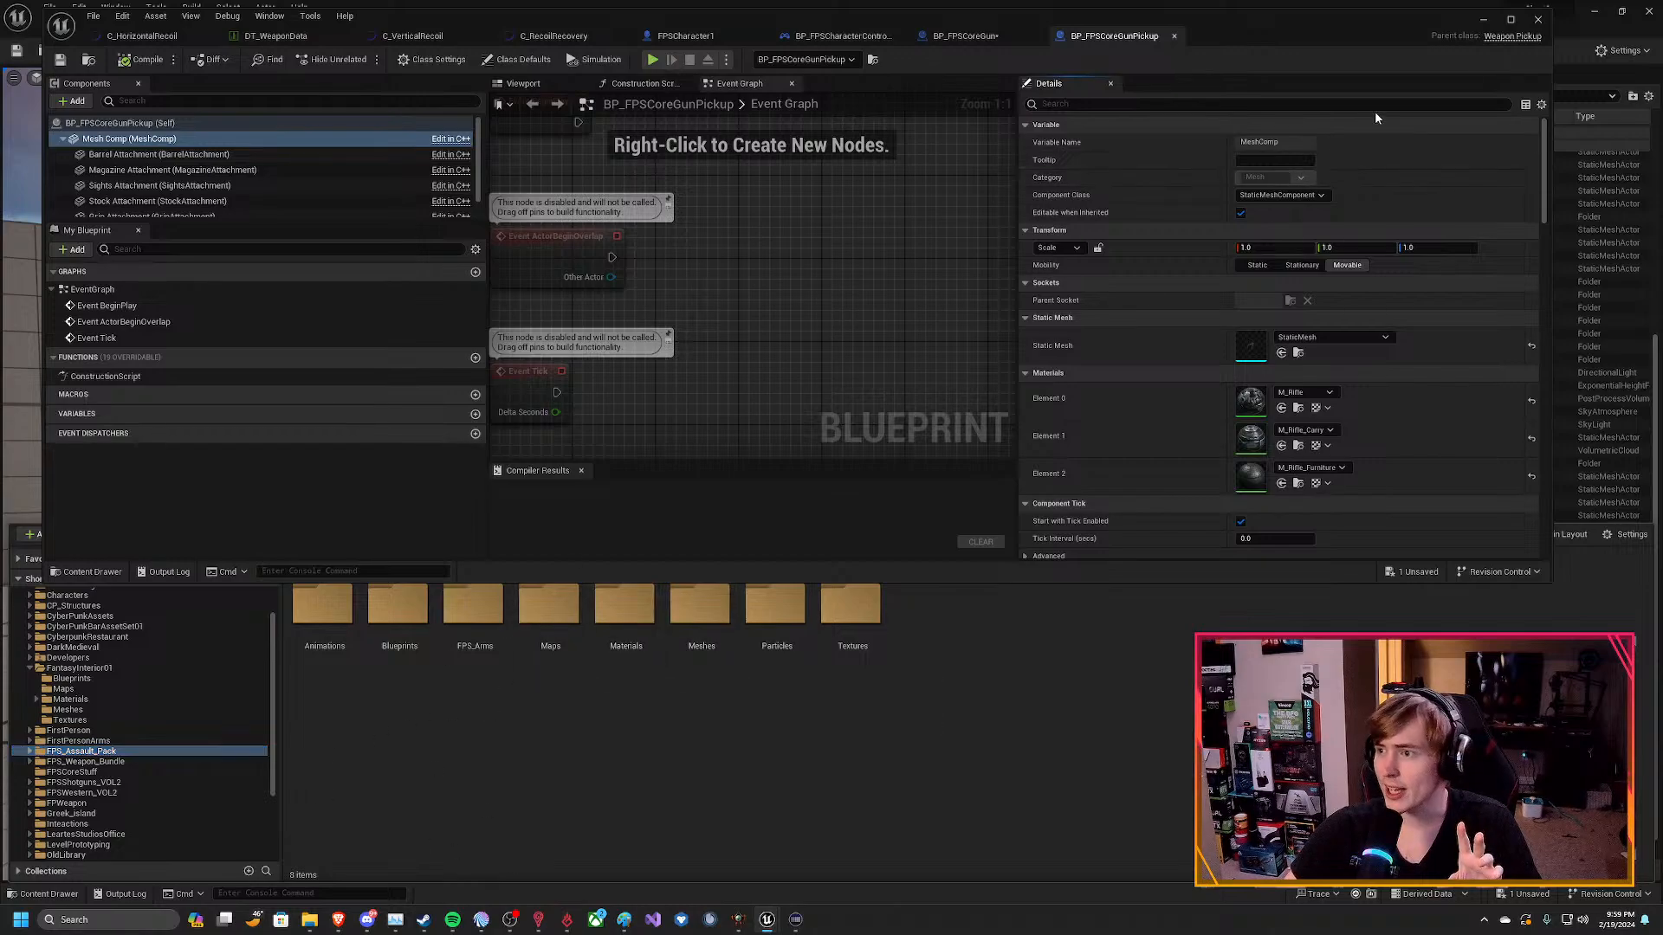
# Minimize the Blueprint window, reopen the level editor's content drawer and filter the FPS_Assault_Pack folder to Static Mesh assets.
pyautogui.click(1483, 20)
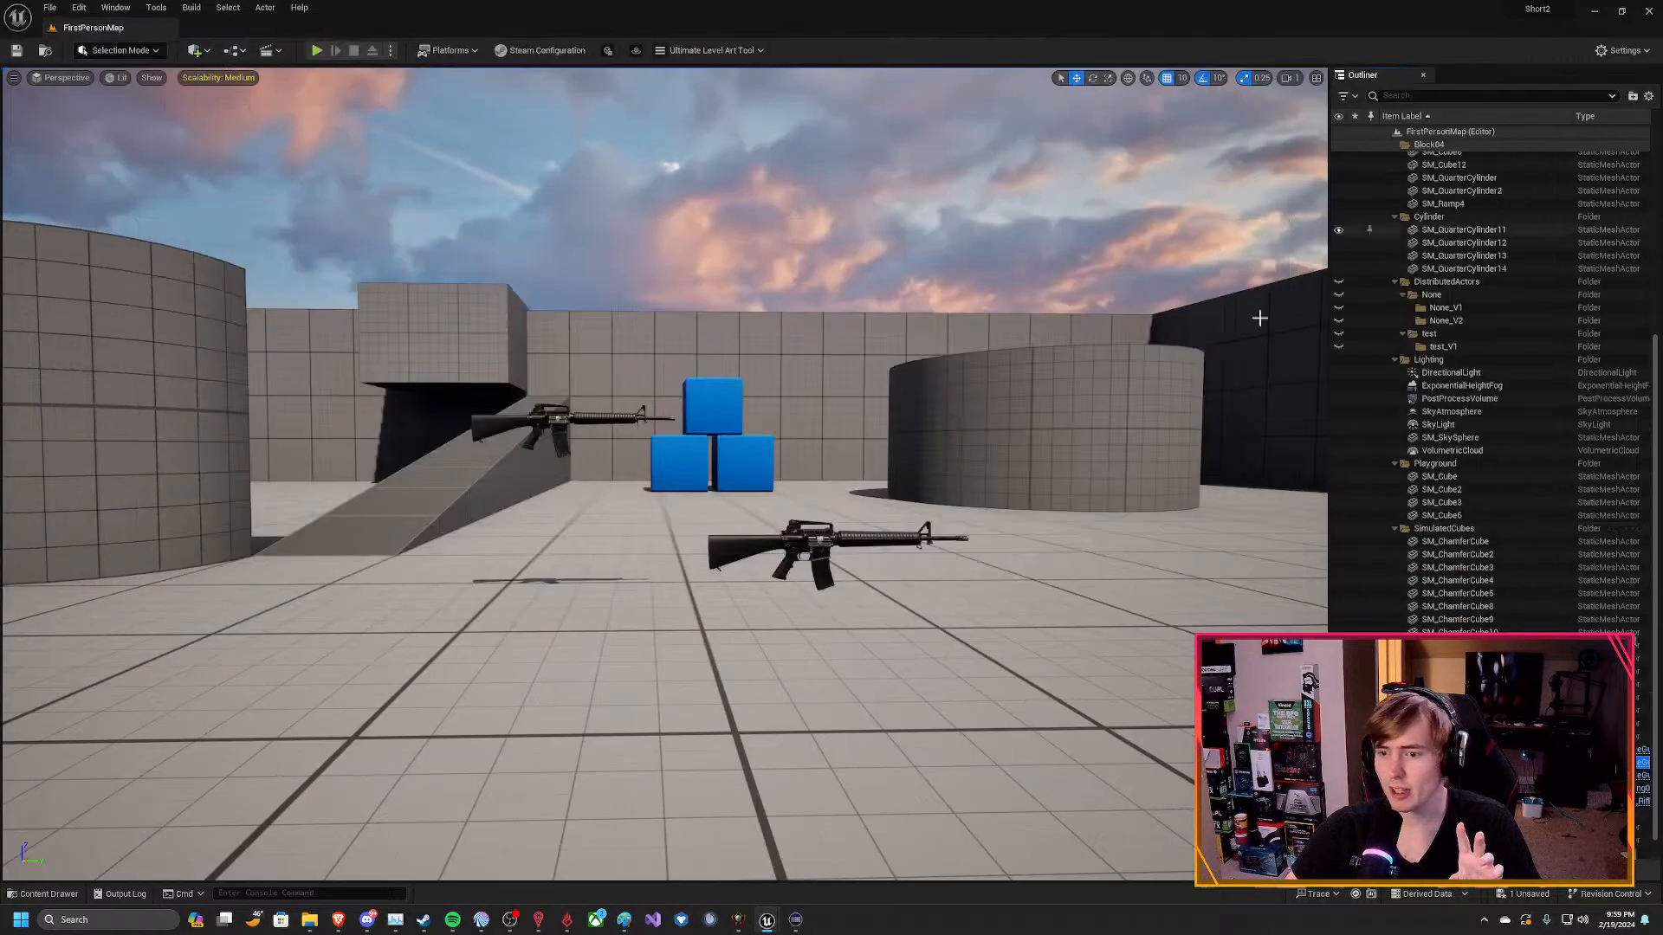
pyautogui.click(48, 893)
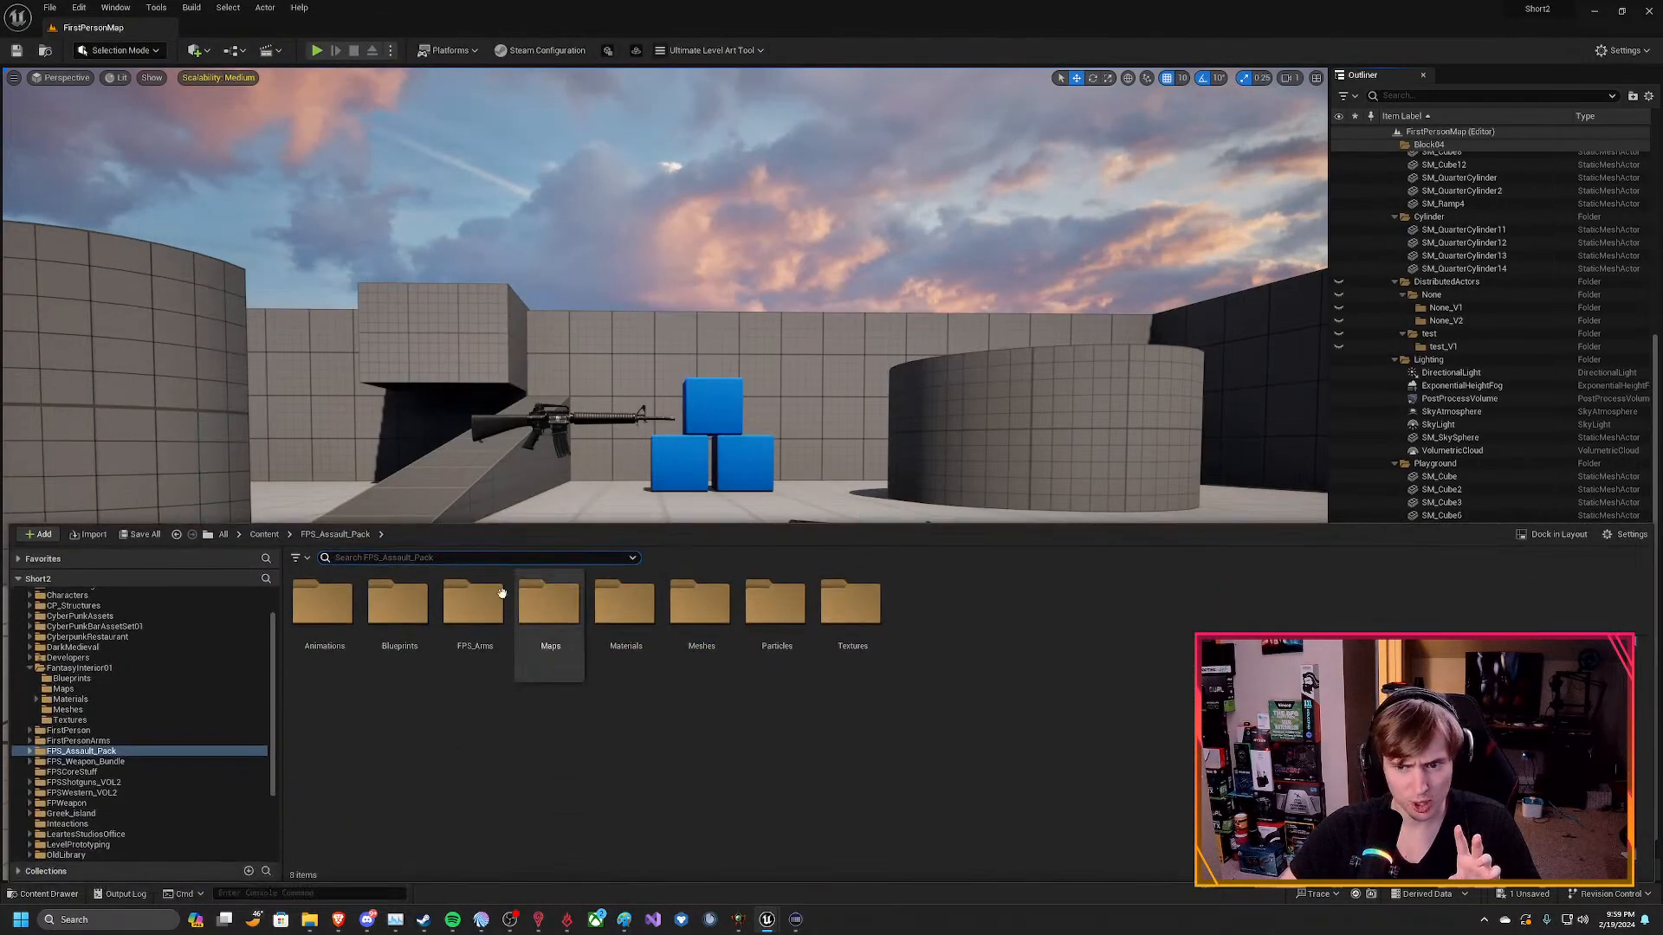
pyautogui.click(297, 557)
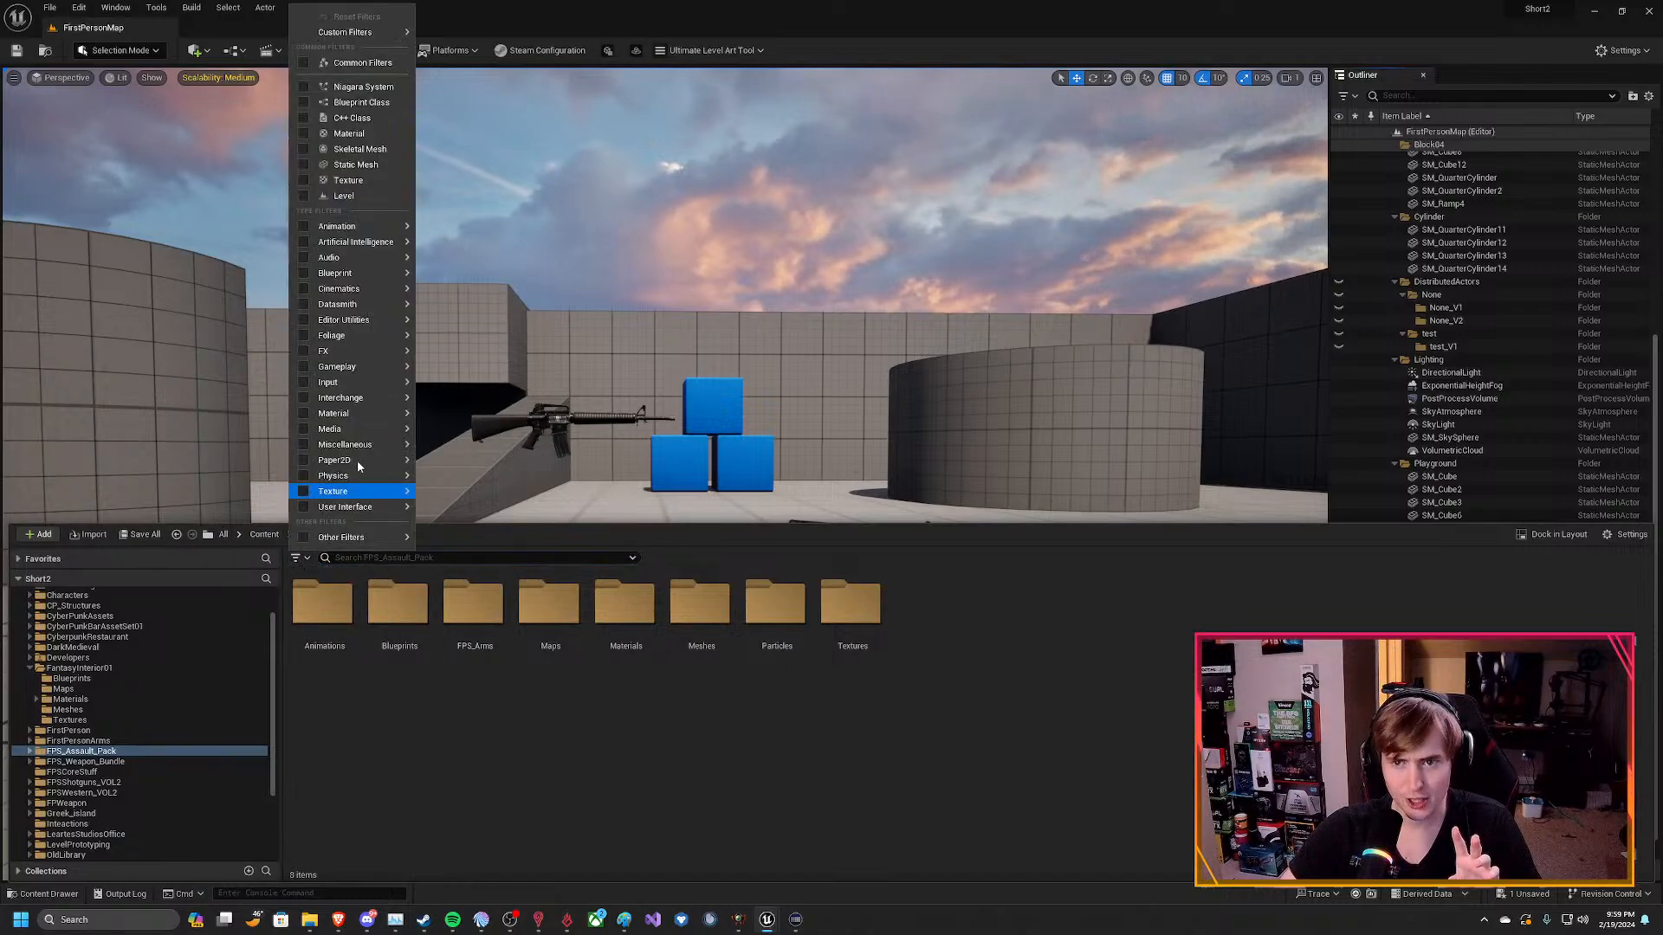
pyautogui.moveTo(396, 318)
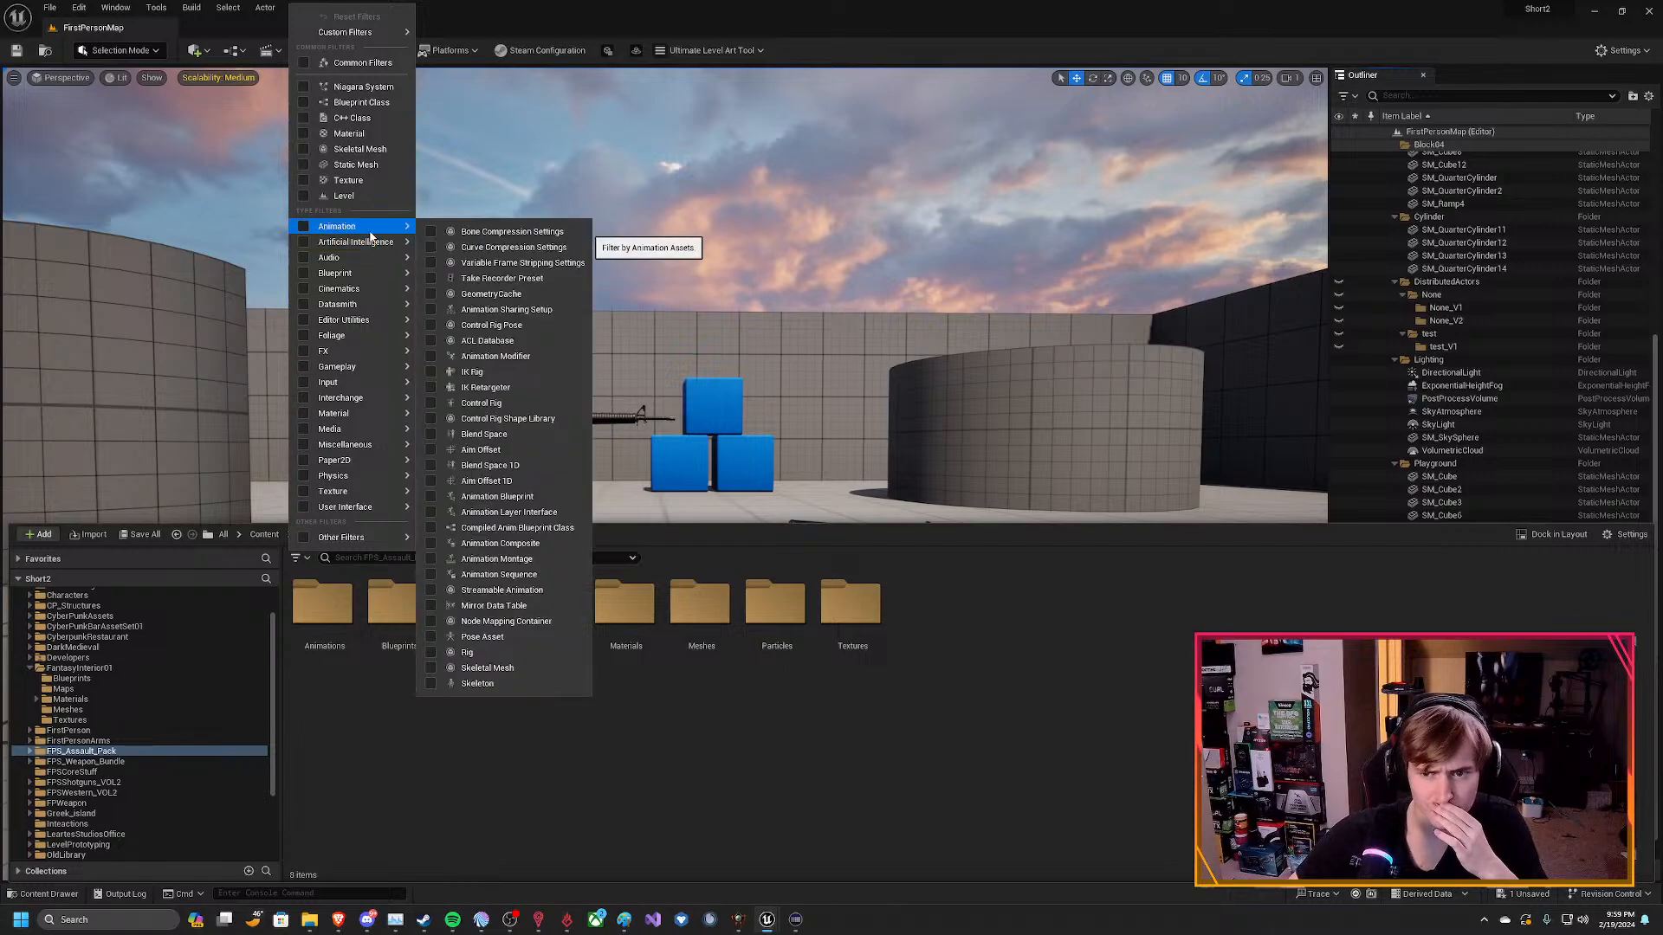
pyautogui.moveTo(367, 285)
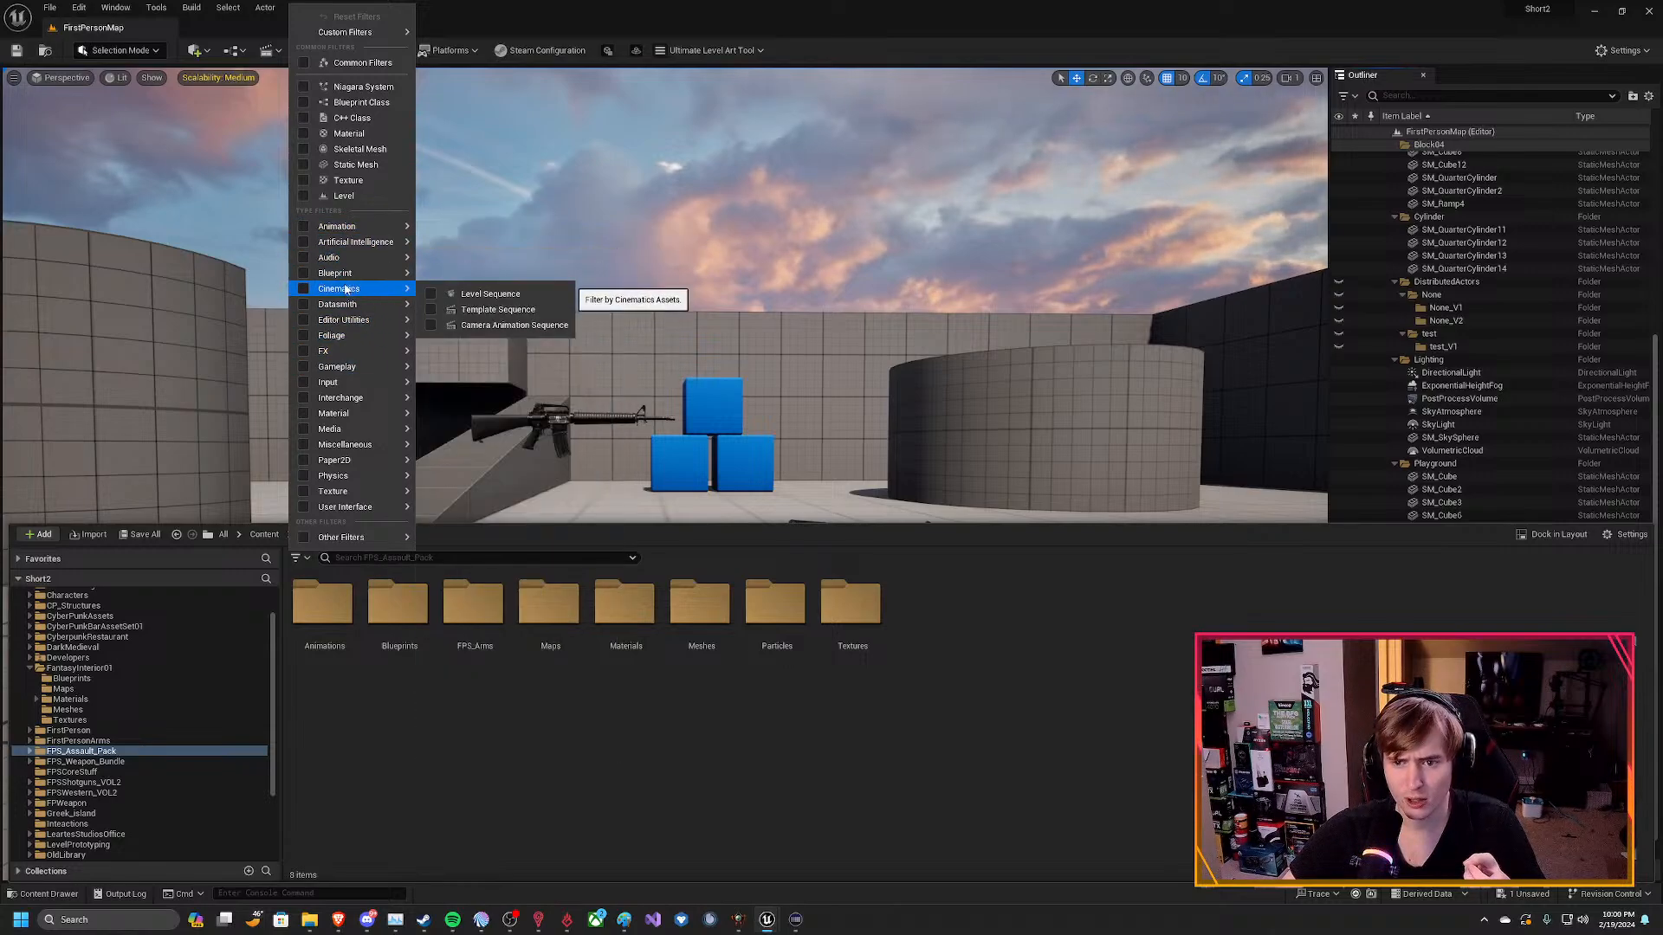
pyautogui.moveTo(381, 417)
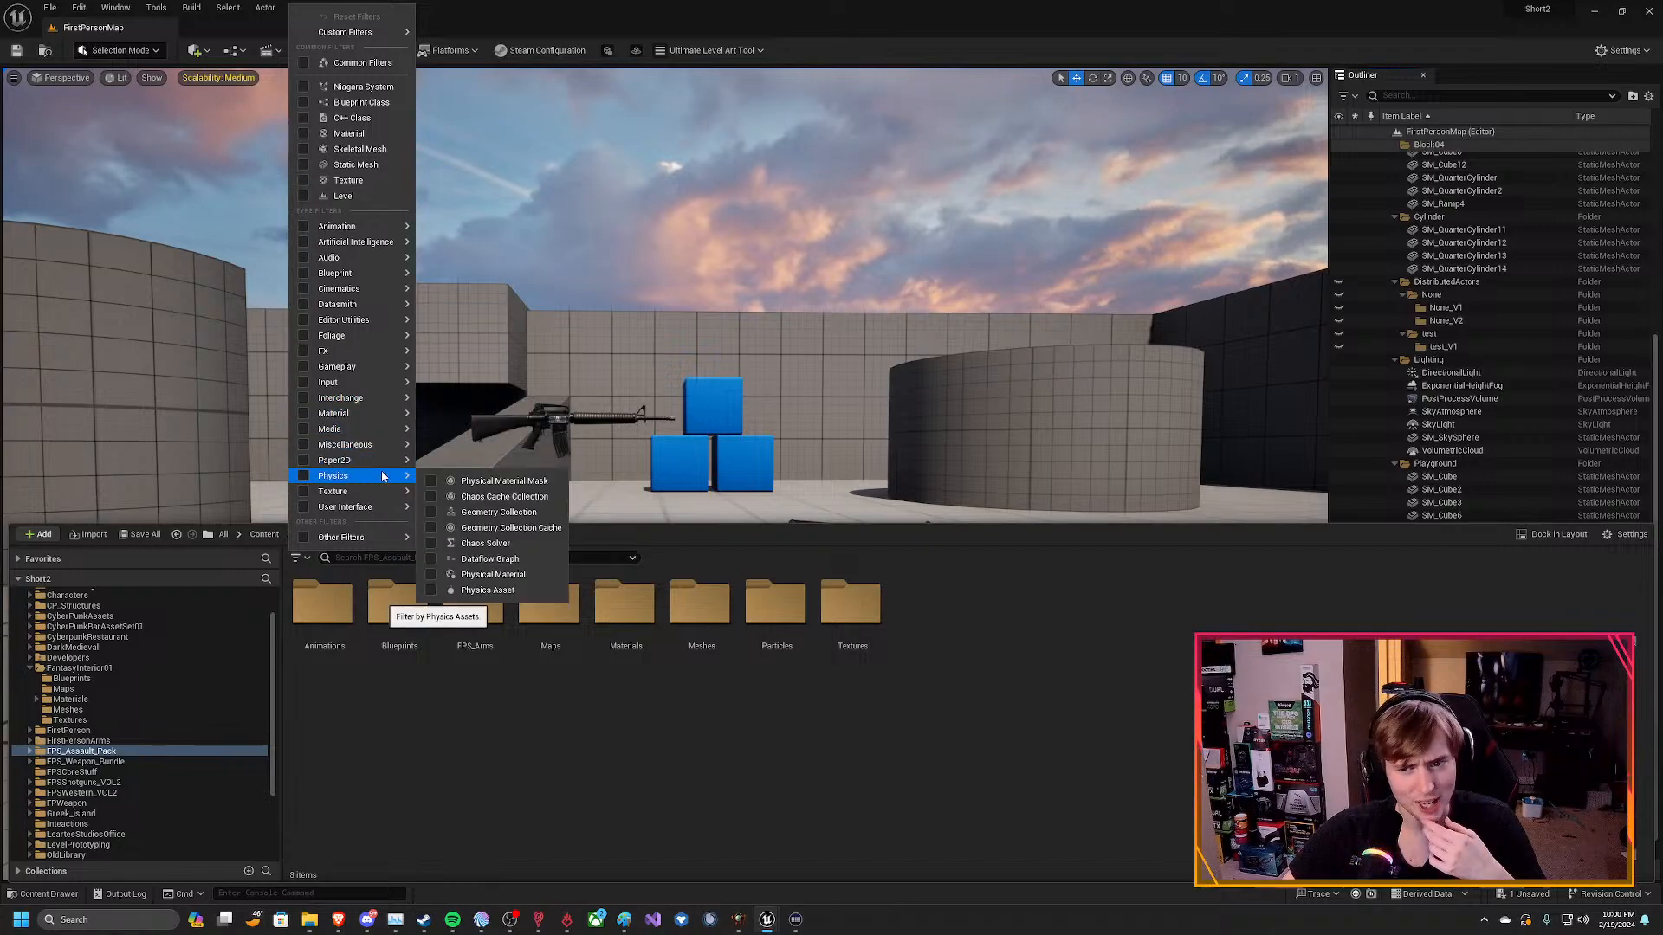
pyautogui.moveTo(376, 514)
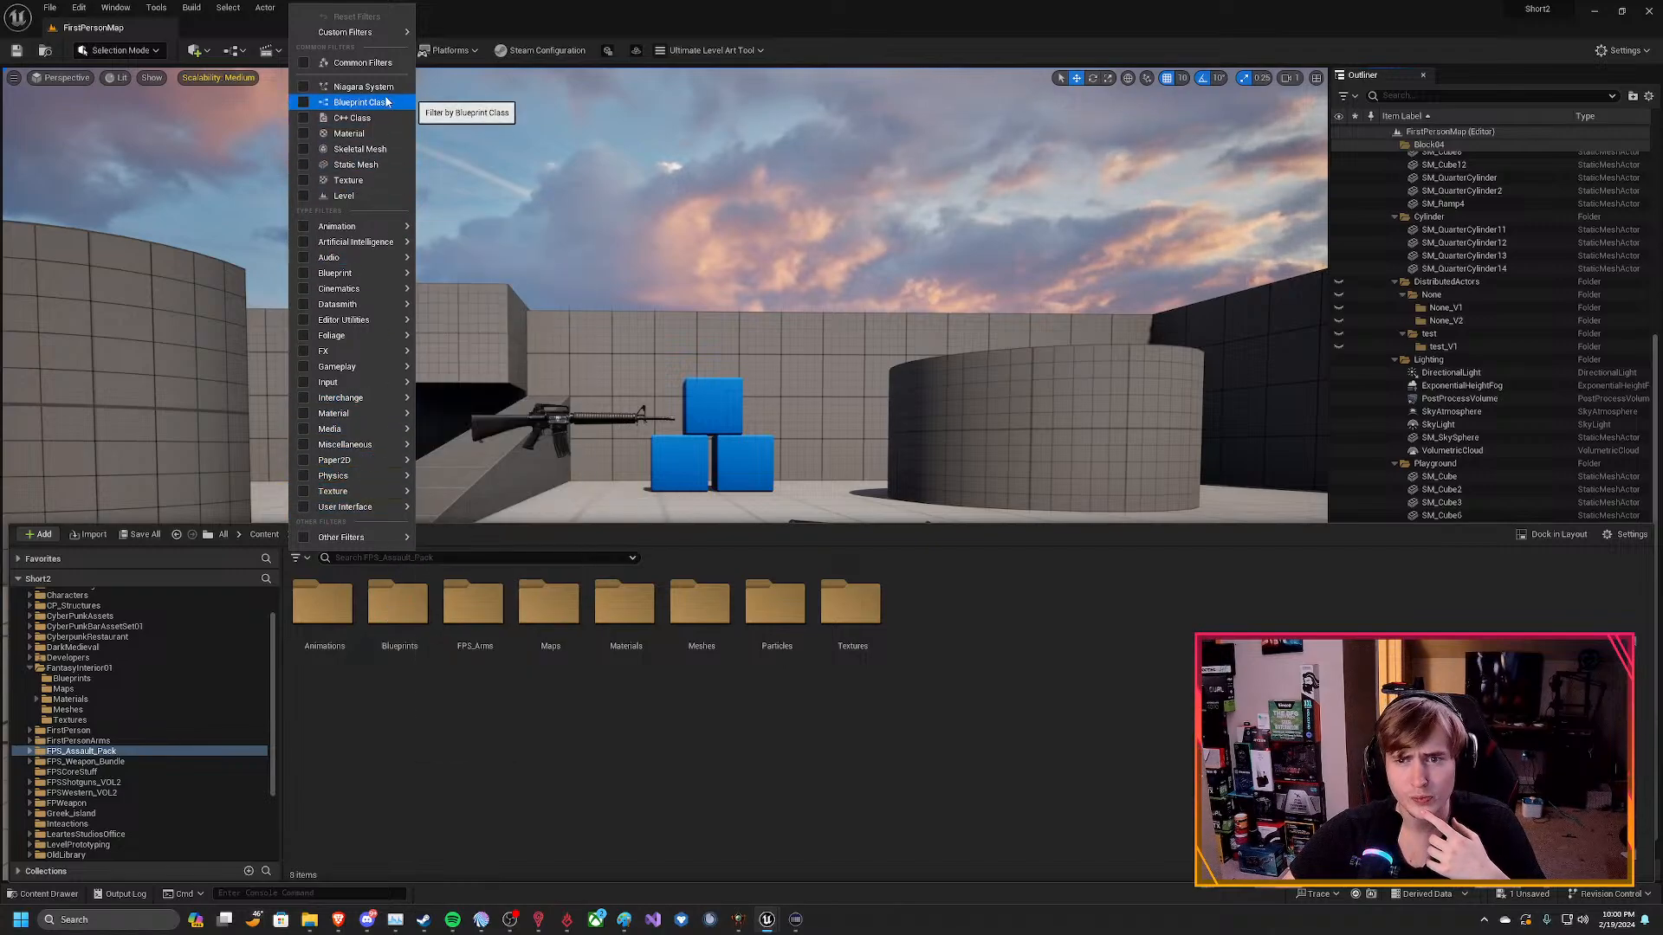
pyautogui.click(360, 166)
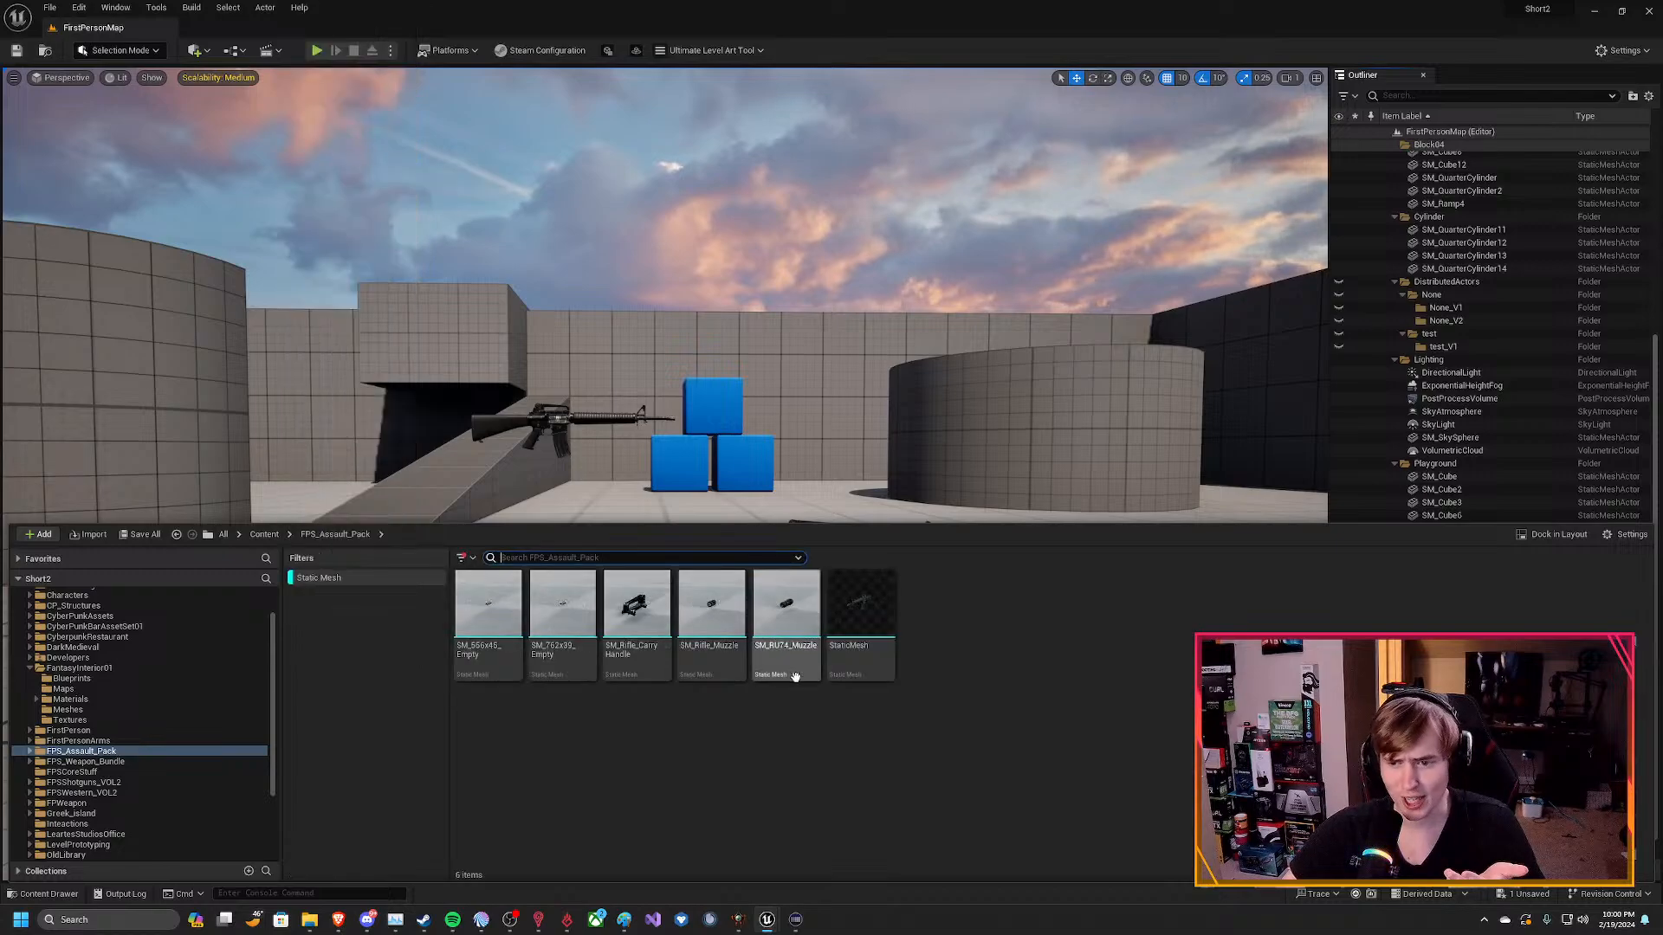
# Show static meshes from all project folders and browse the SM_J through SM_M entries for a suitable weapon mesh.
pyautogui.scroll(2, 237, 602)
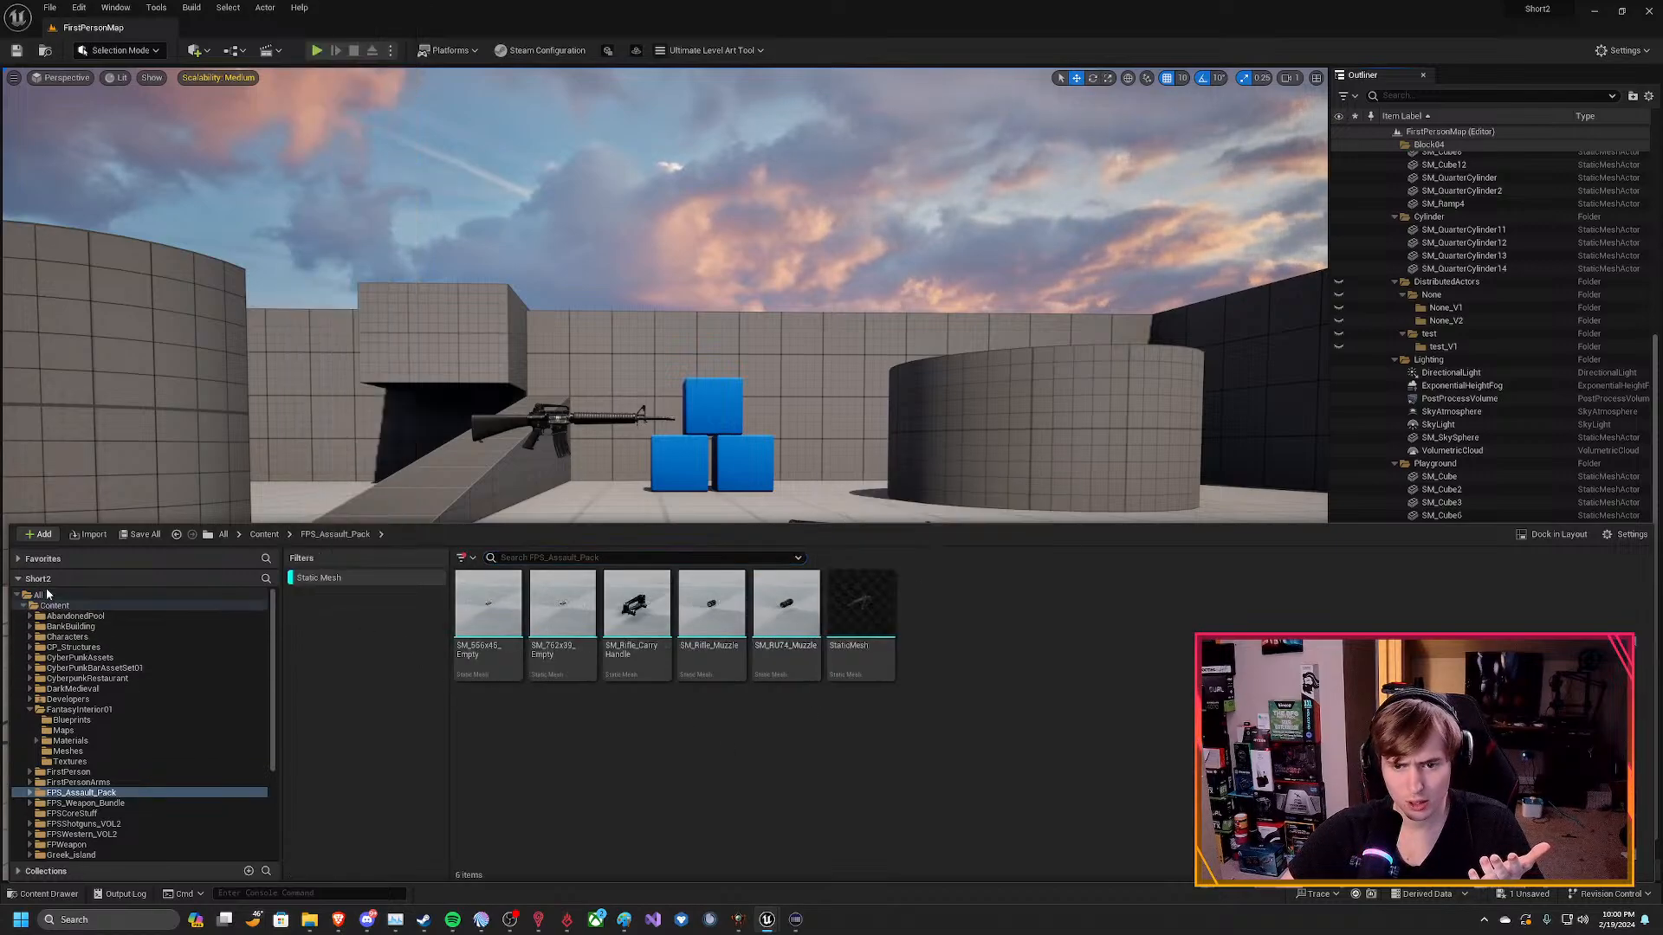
pyautogui.click(112, 594)
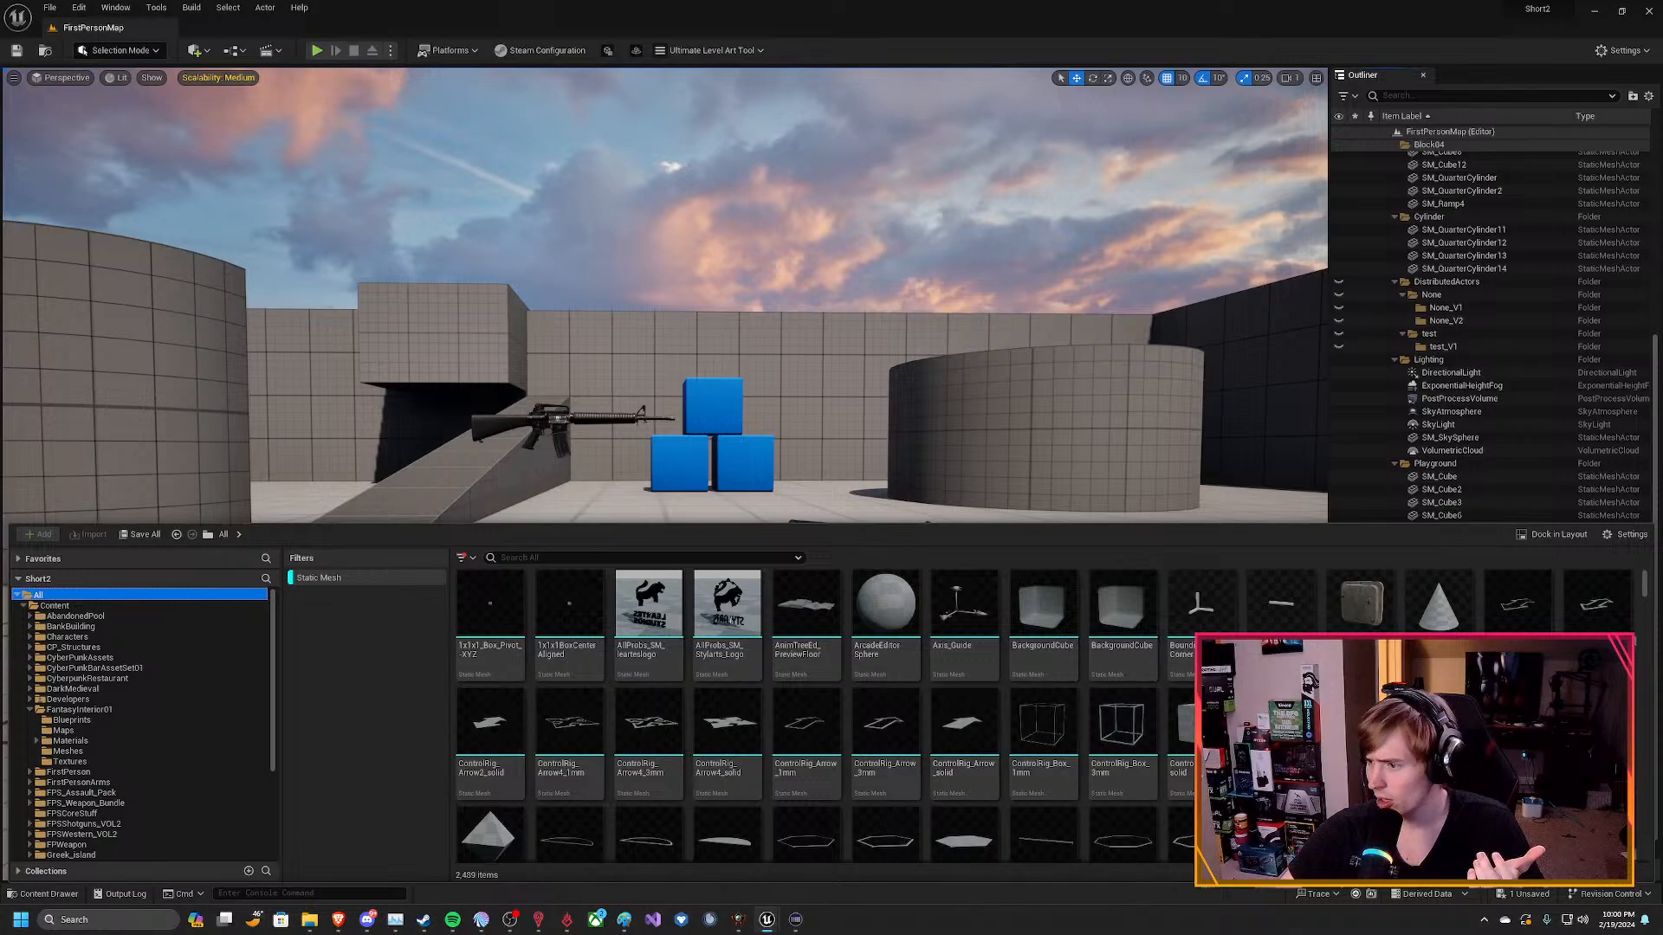
pyautogui.moveTo(1645, 597); pyautogui.dragTo(1642, 737)
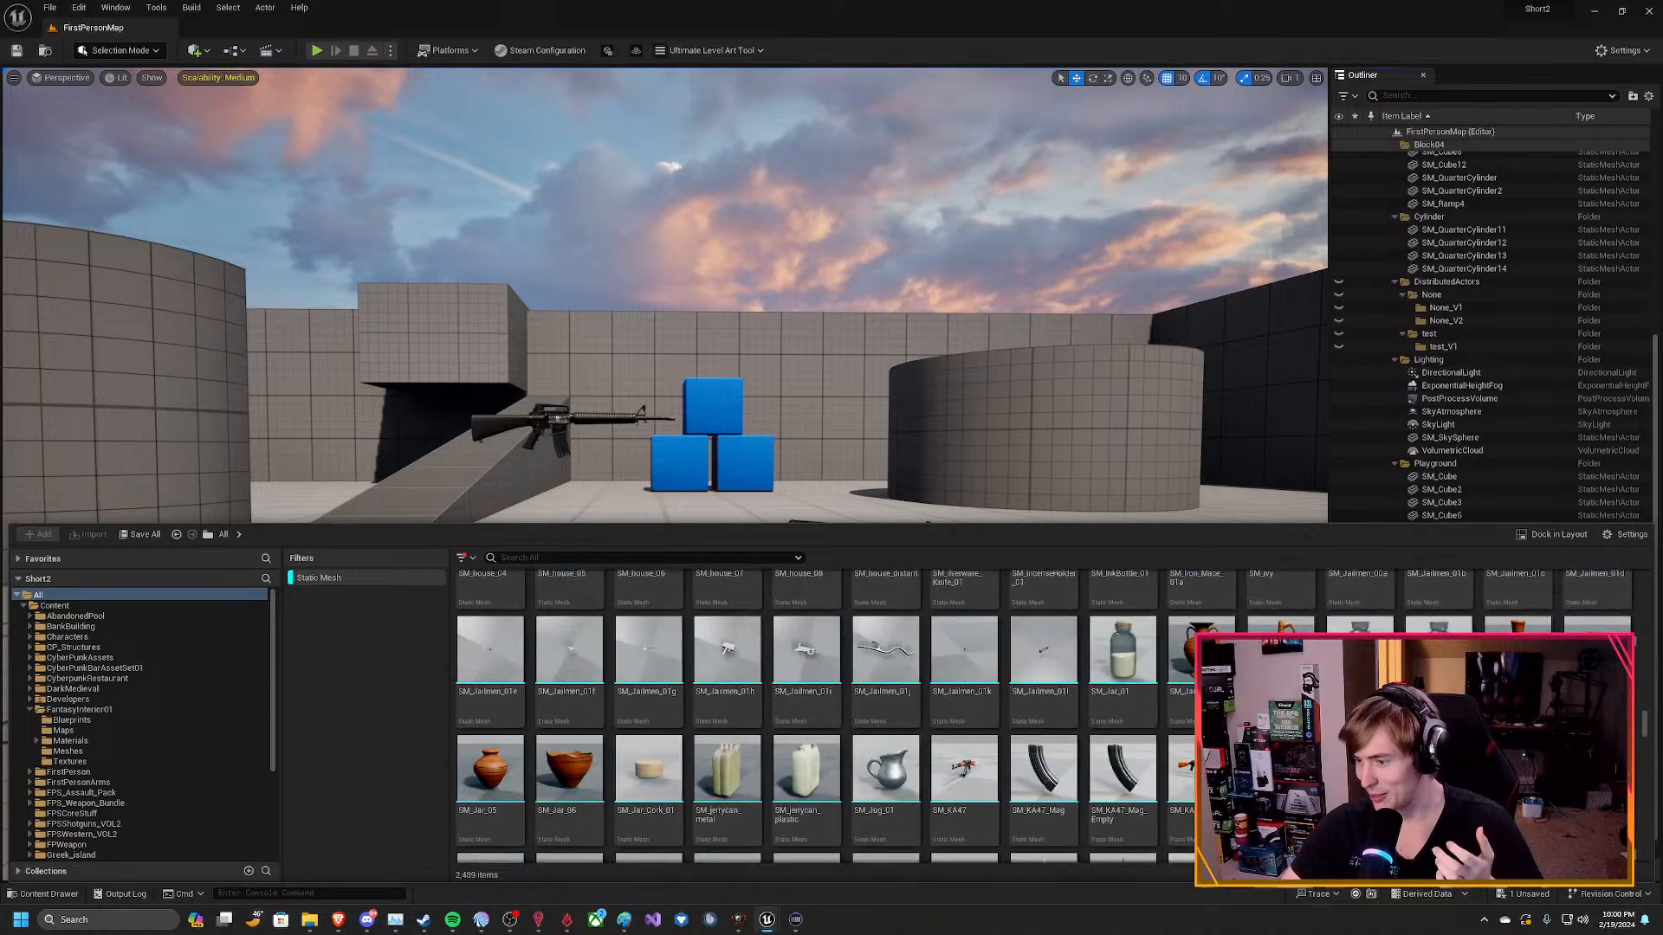
pyautogui.scroll(-2, 1094, 774)
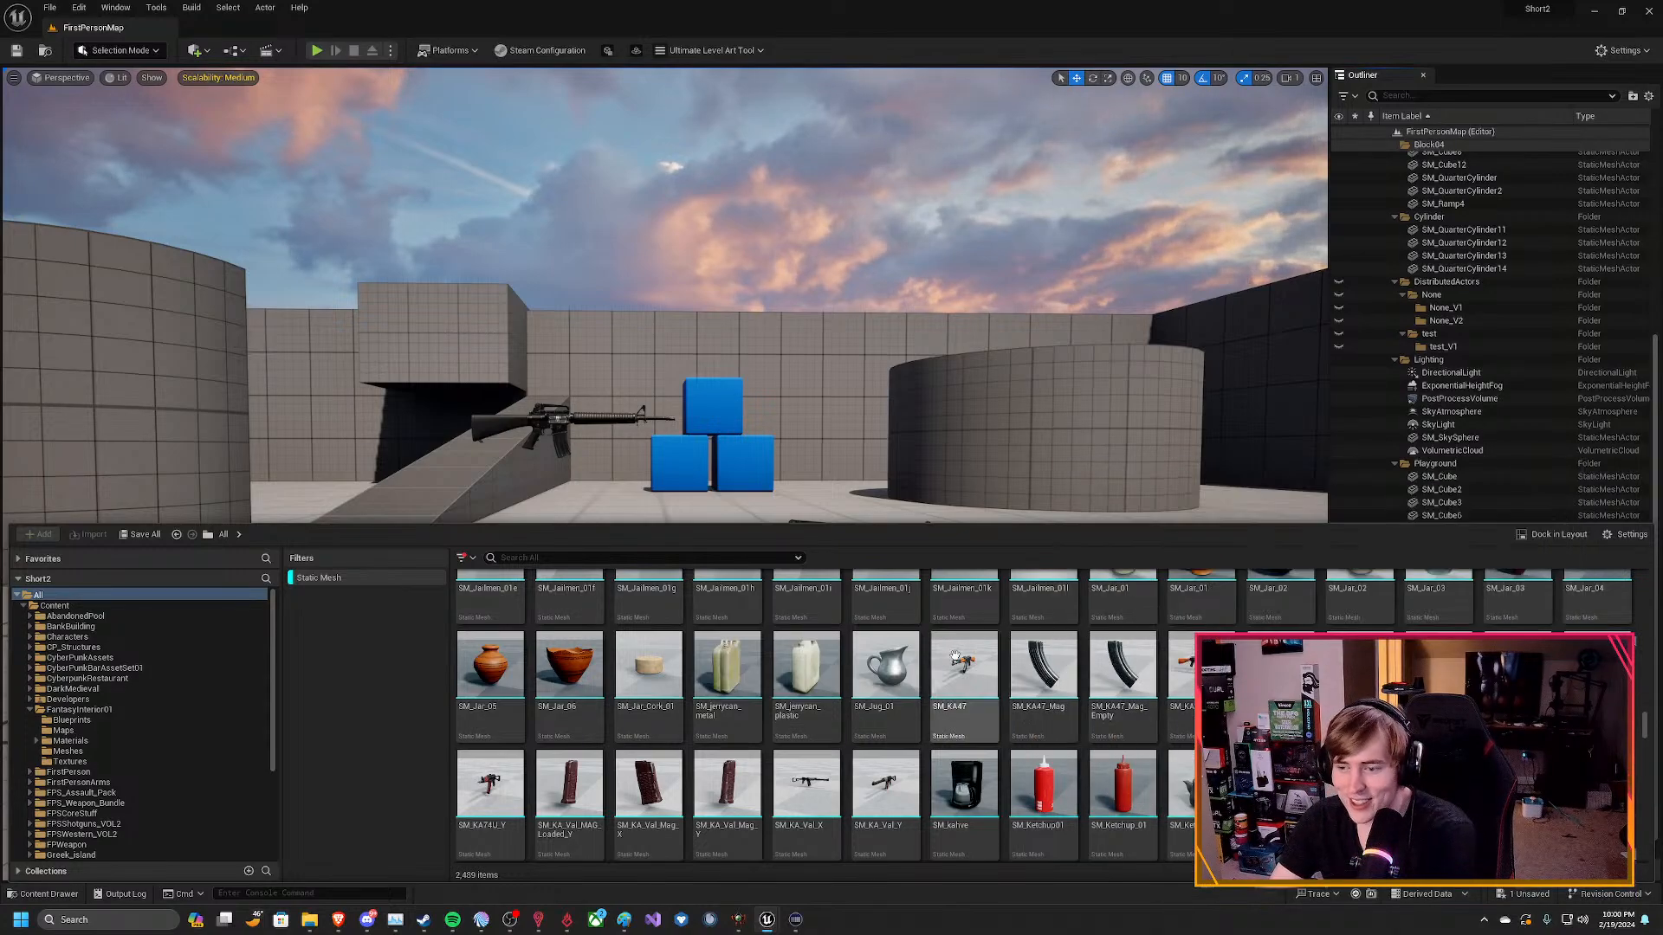
pyautogui.scroll(-1, 806, 779)
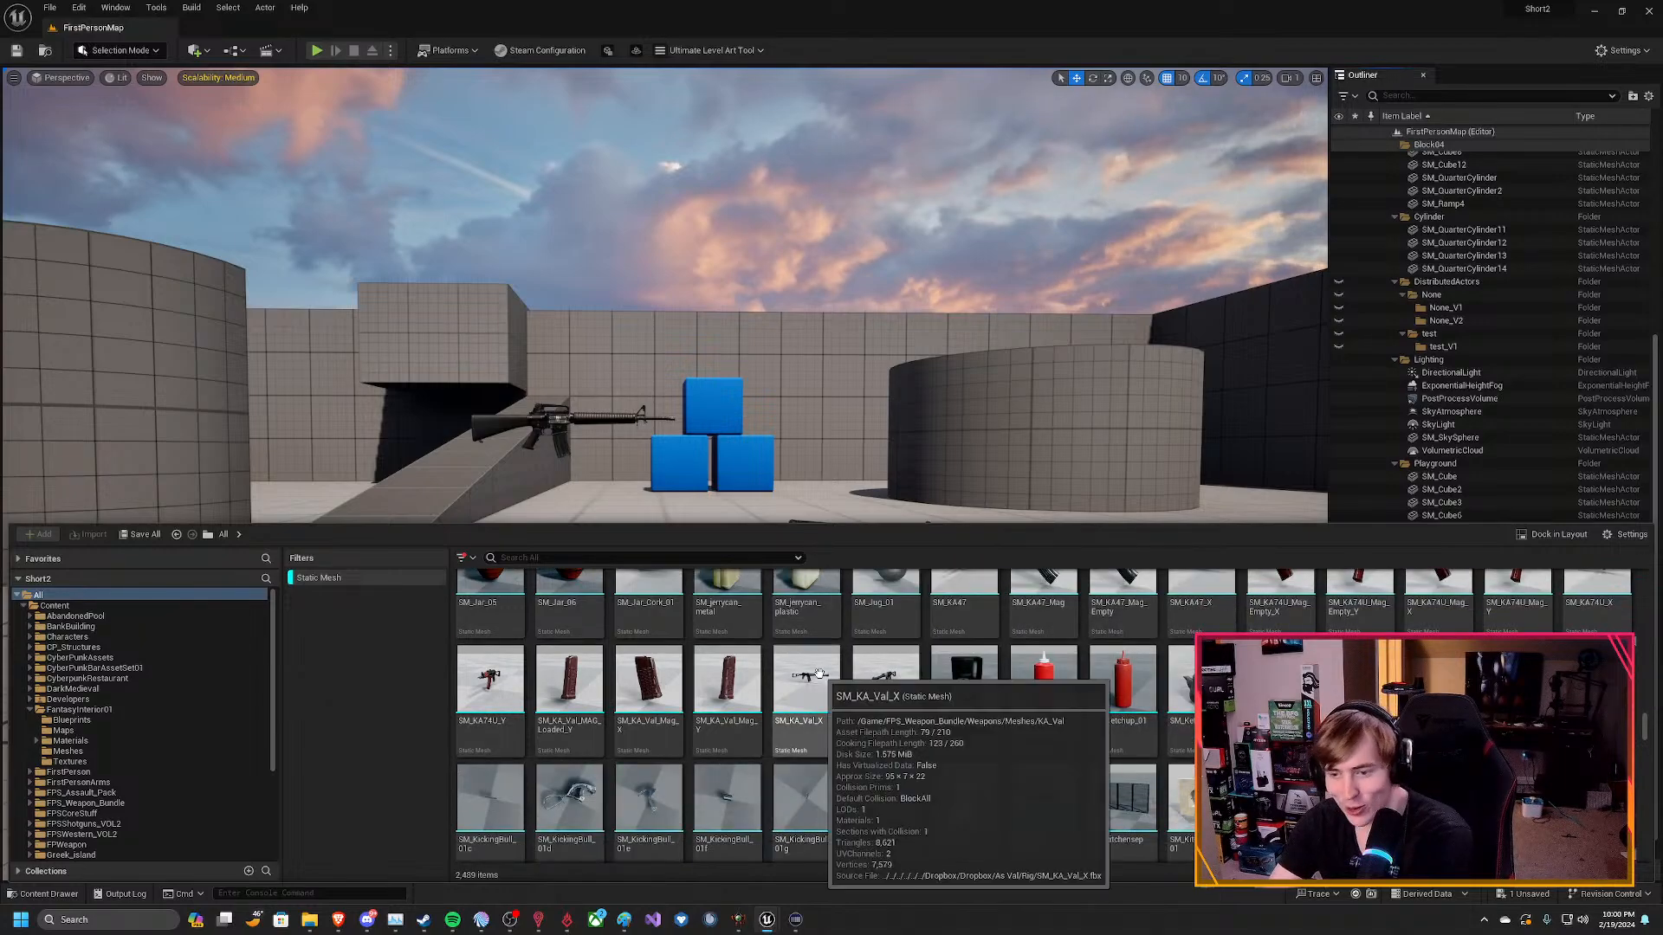
pyautogui.scroll(-4, 1155, 774)
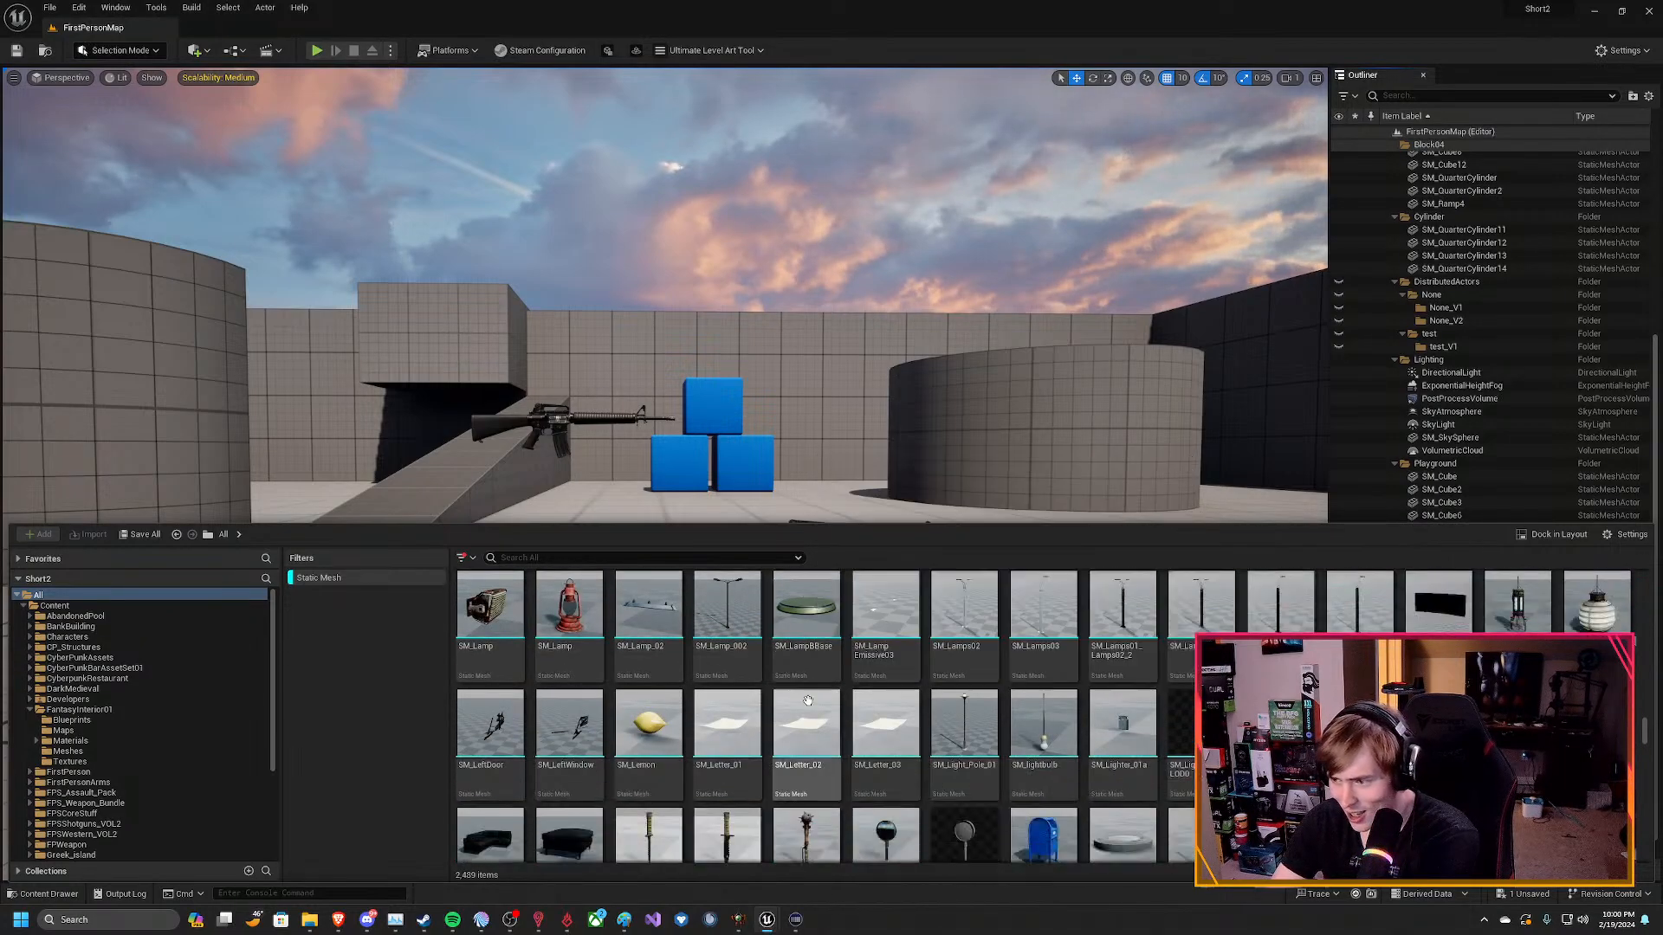
pyautogui.scroll(-5, 771, 682)
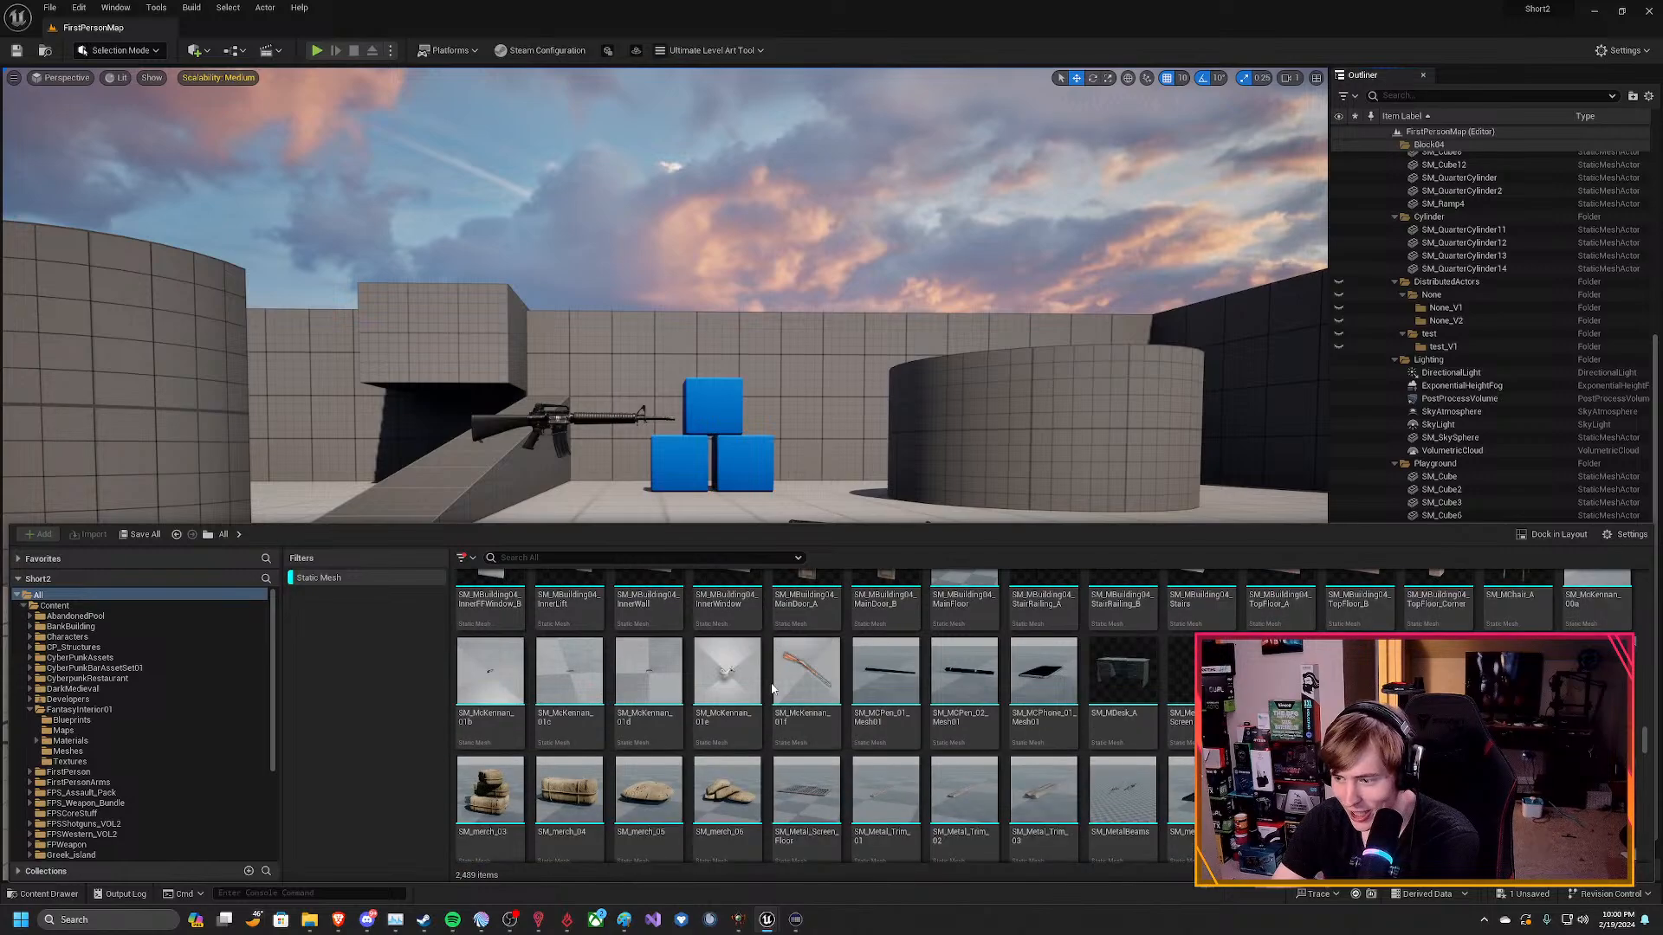
# Search the filtered static meshes for "SK_a", shorten the term to "SK_" and clear the search.
pyautogui.click(523, 554)
pyautogui.write('sk_')
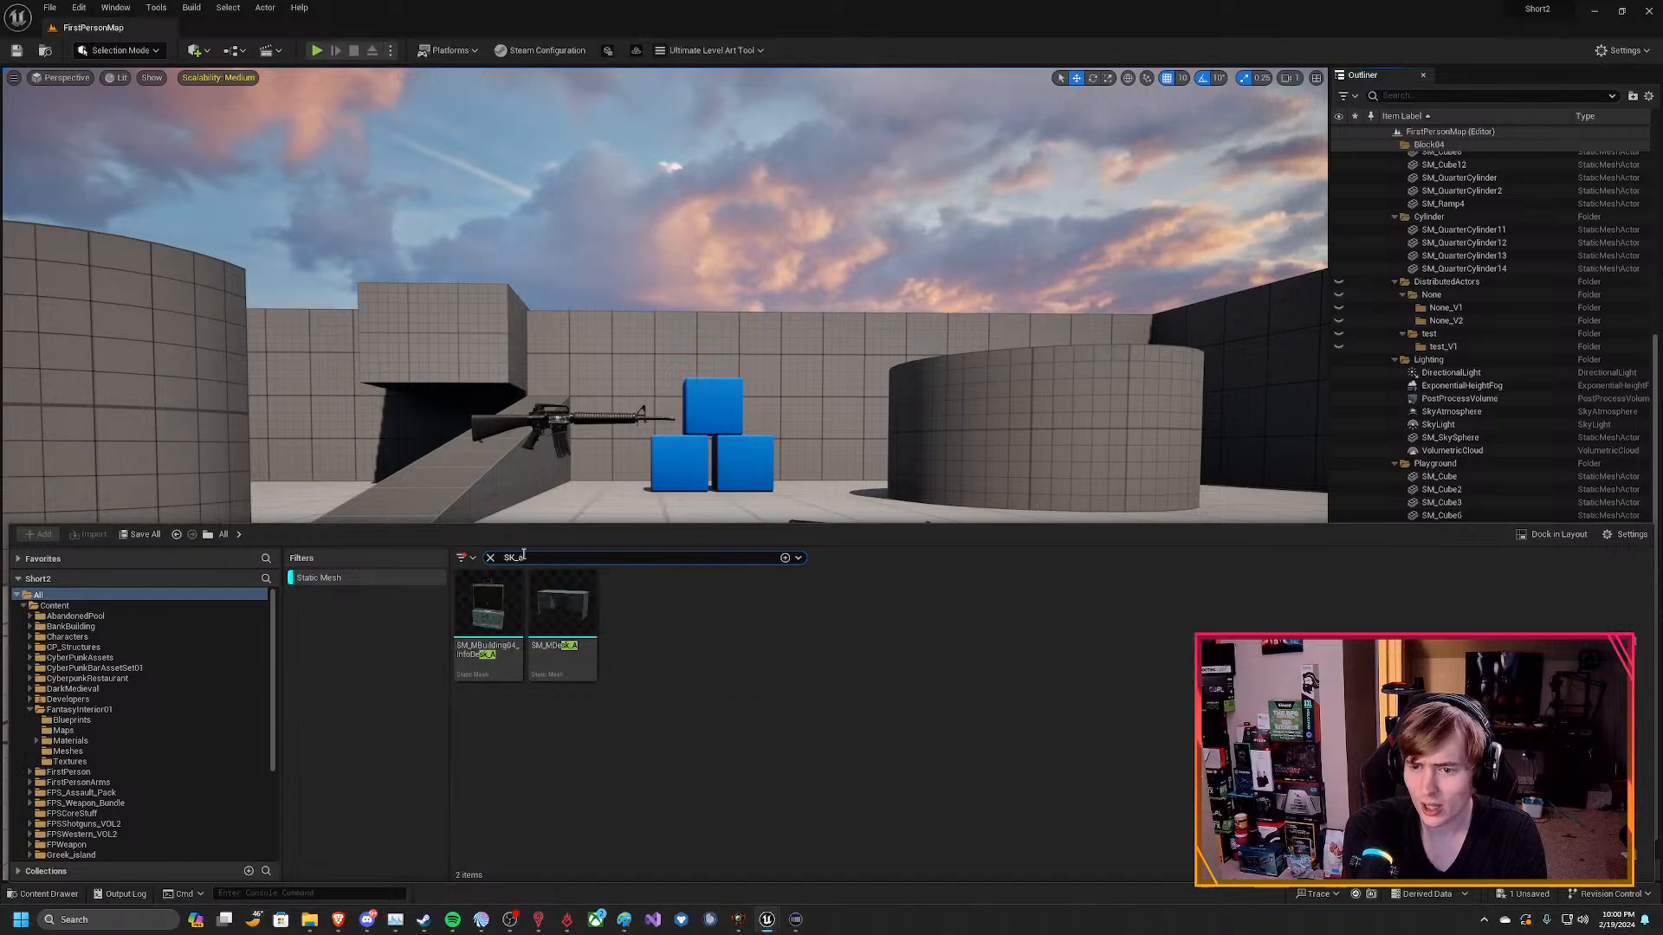
pyautogui.press('BackSpace')
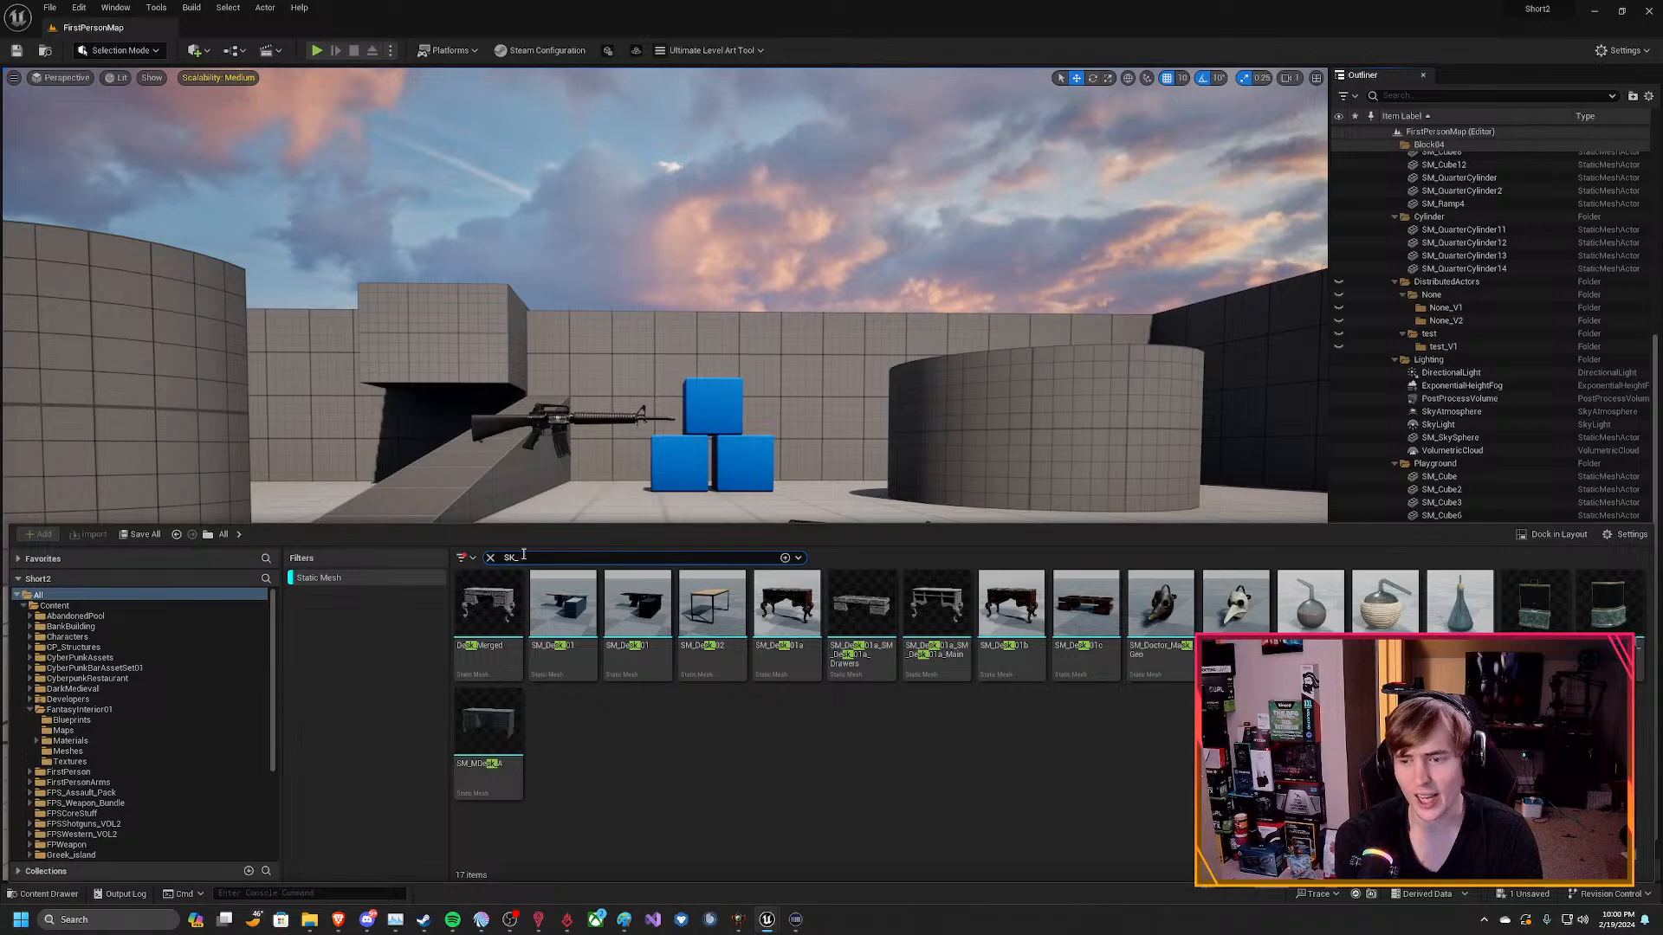
pyautogui.press('BackSpace')
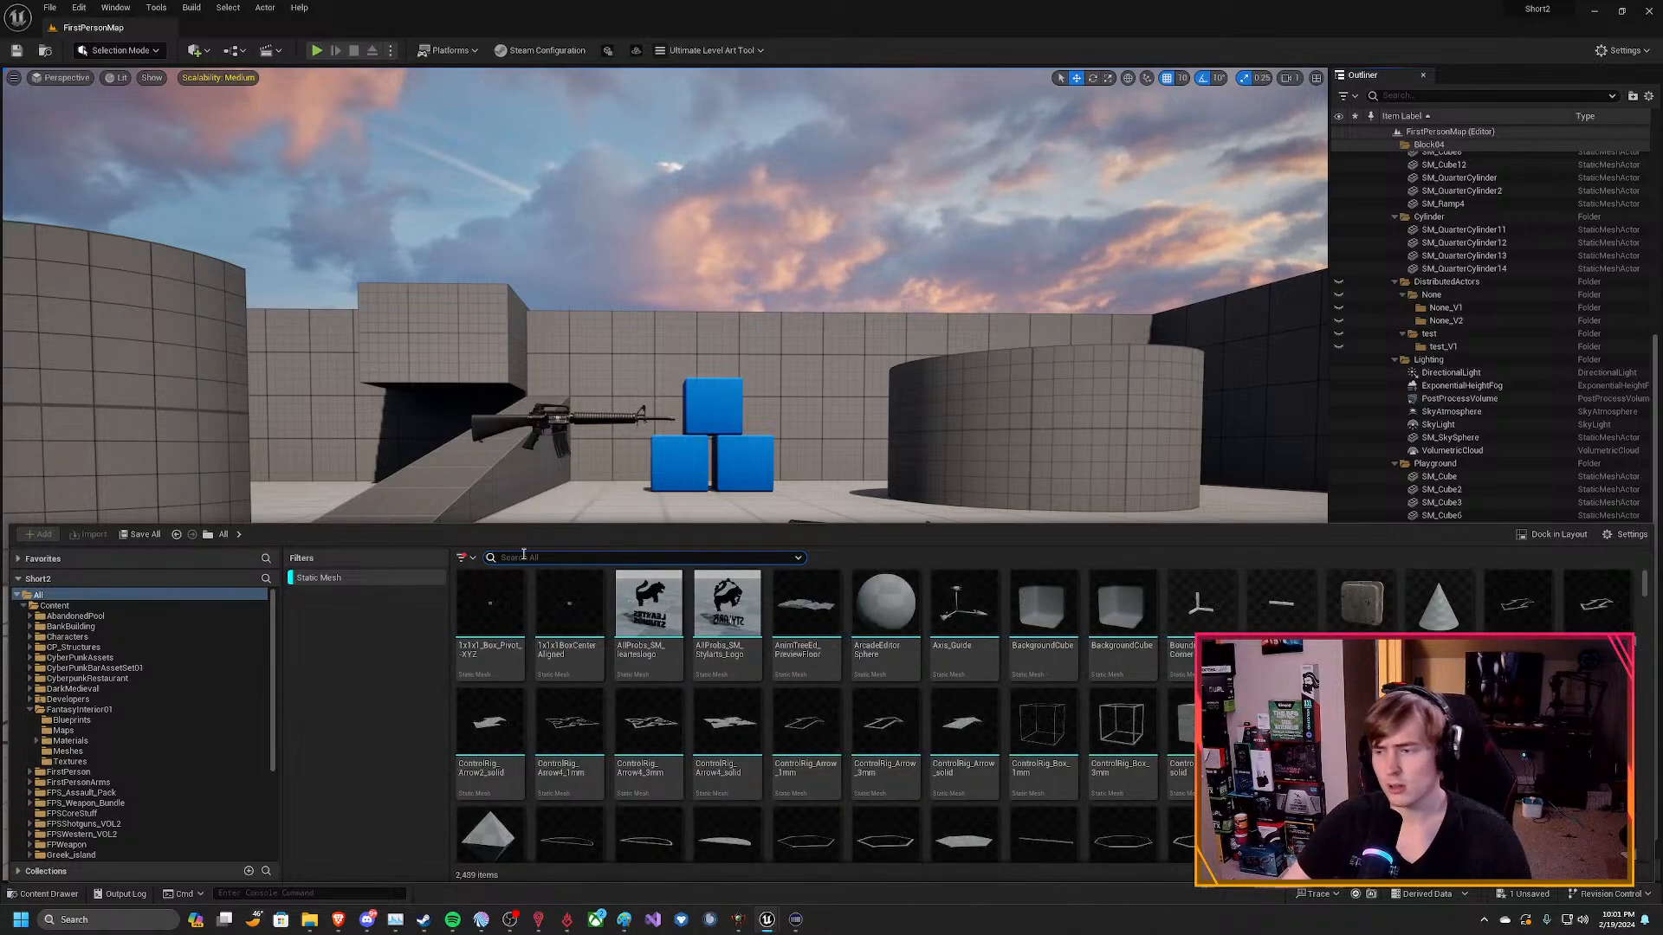
# Turn off the Static Mesh filter and close the content drawer.
pyautogui.click(305, 577)
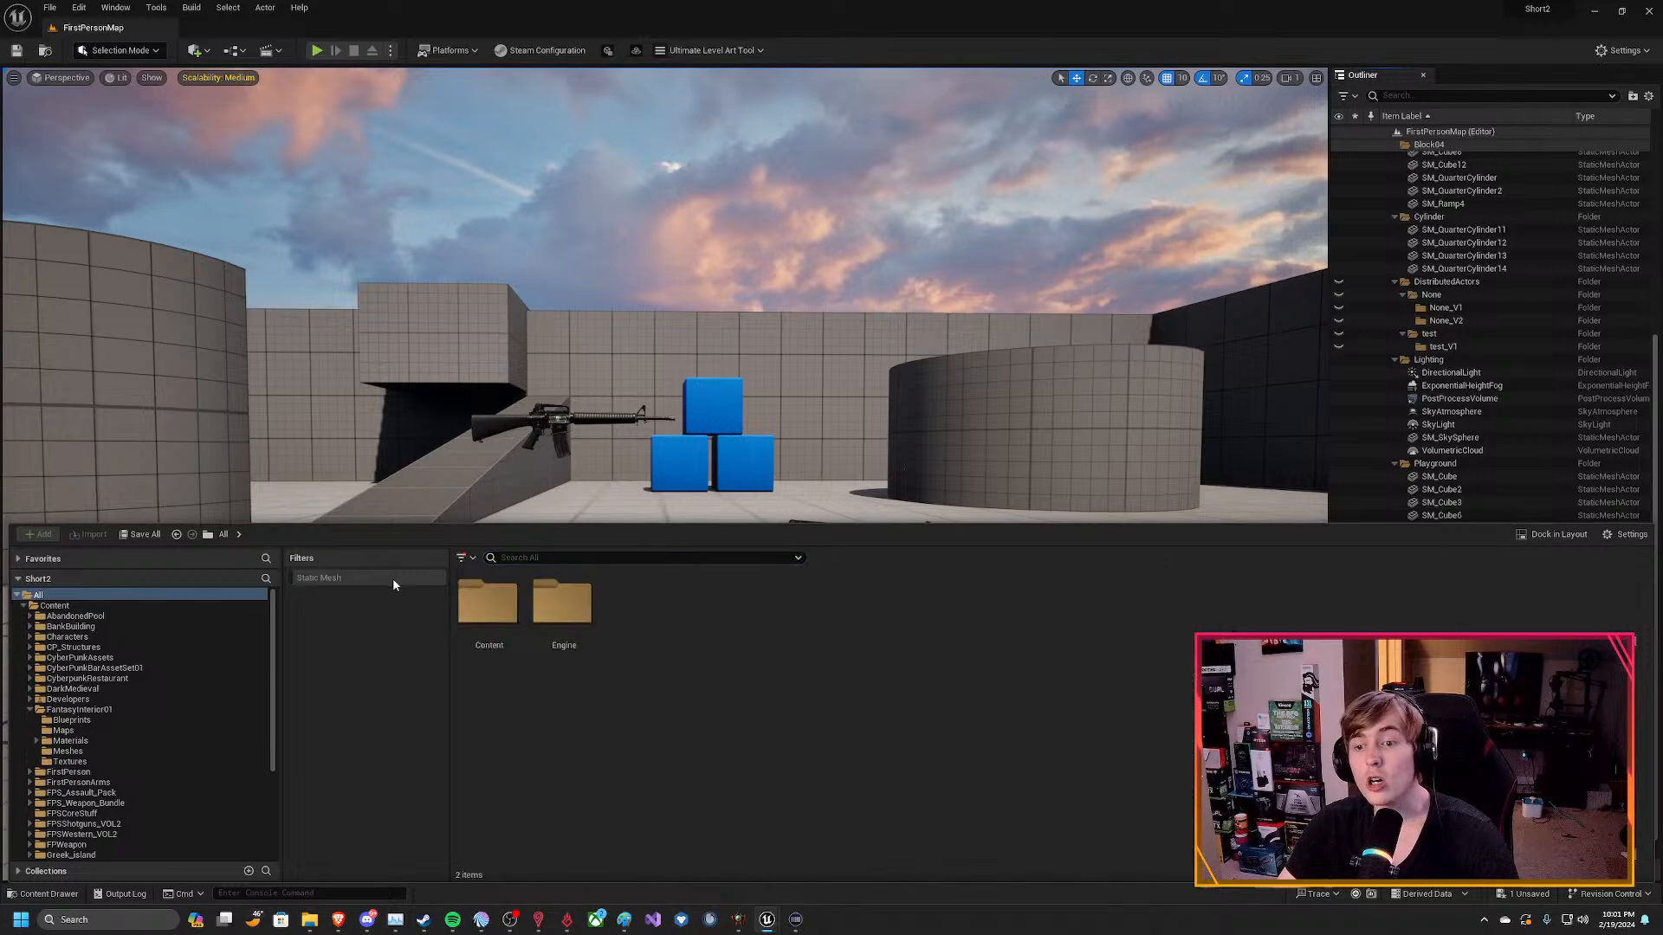
pyautogui.click(304, 578)
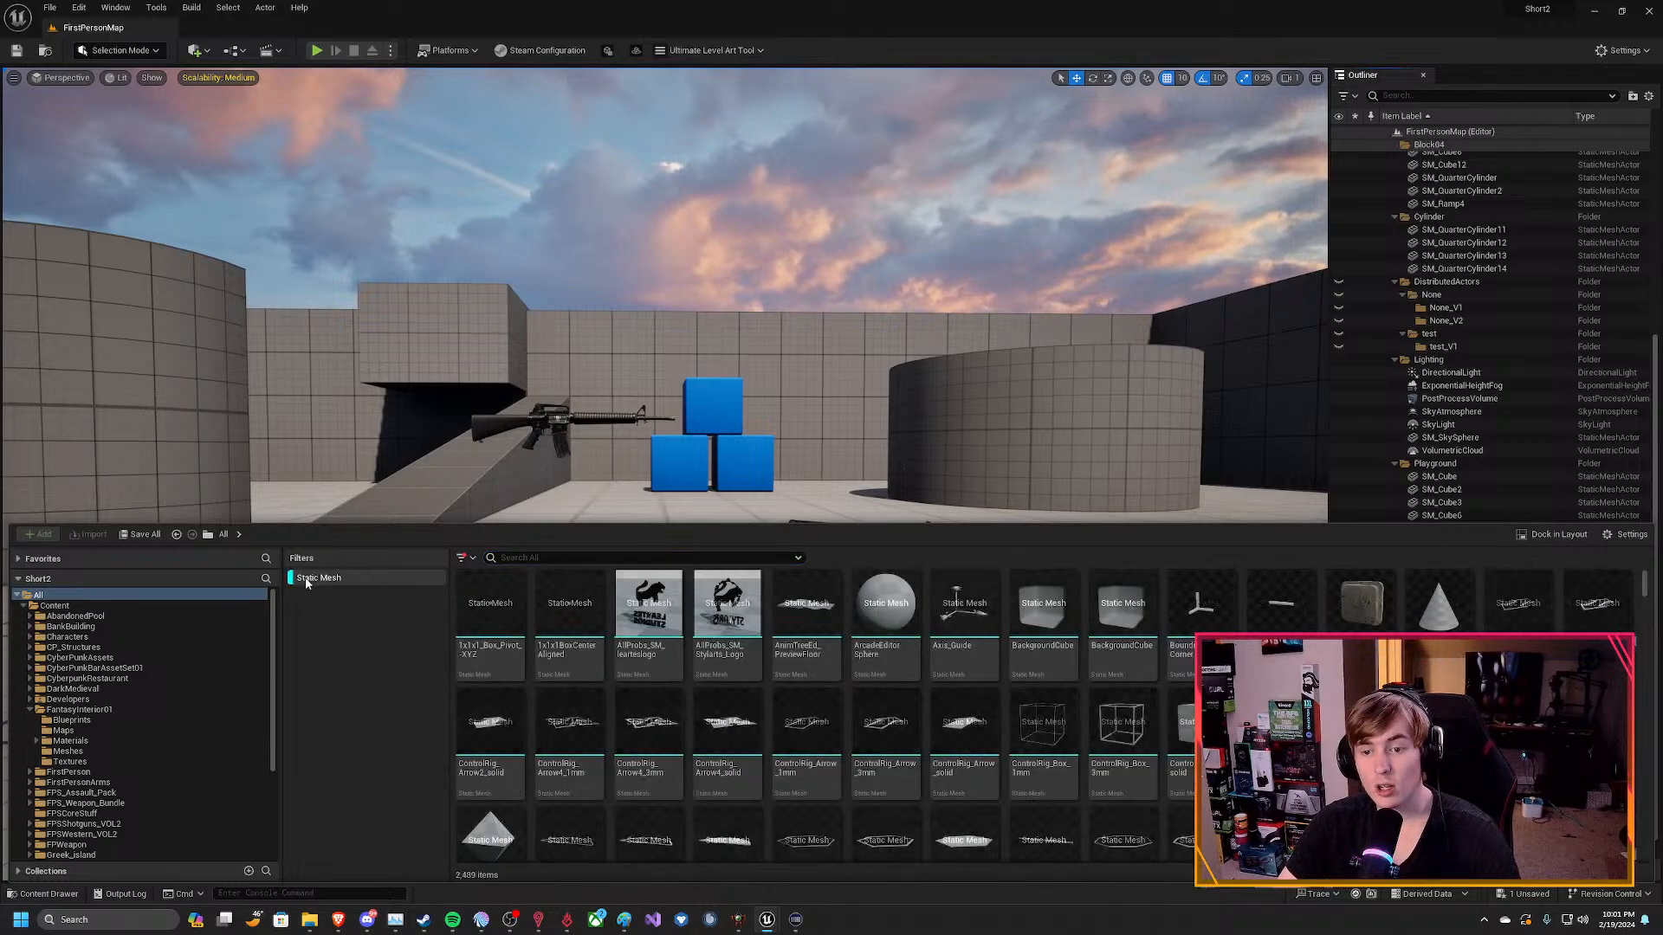
pyautogui.click(309, 579)
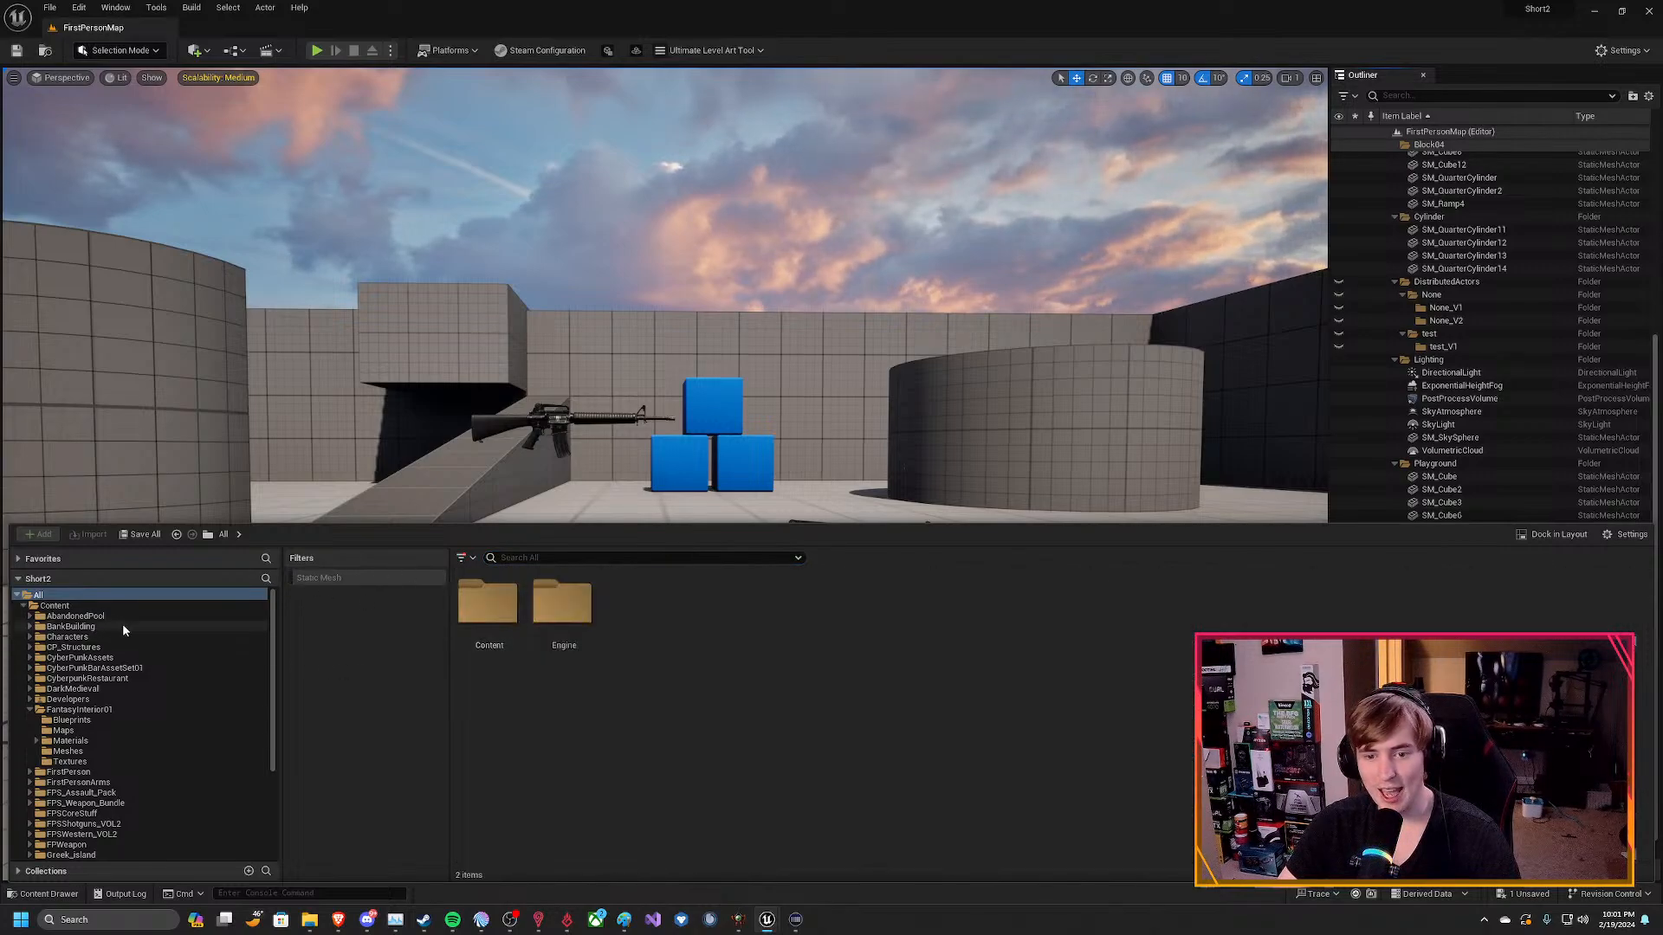
pyautogui.click(661, 423)
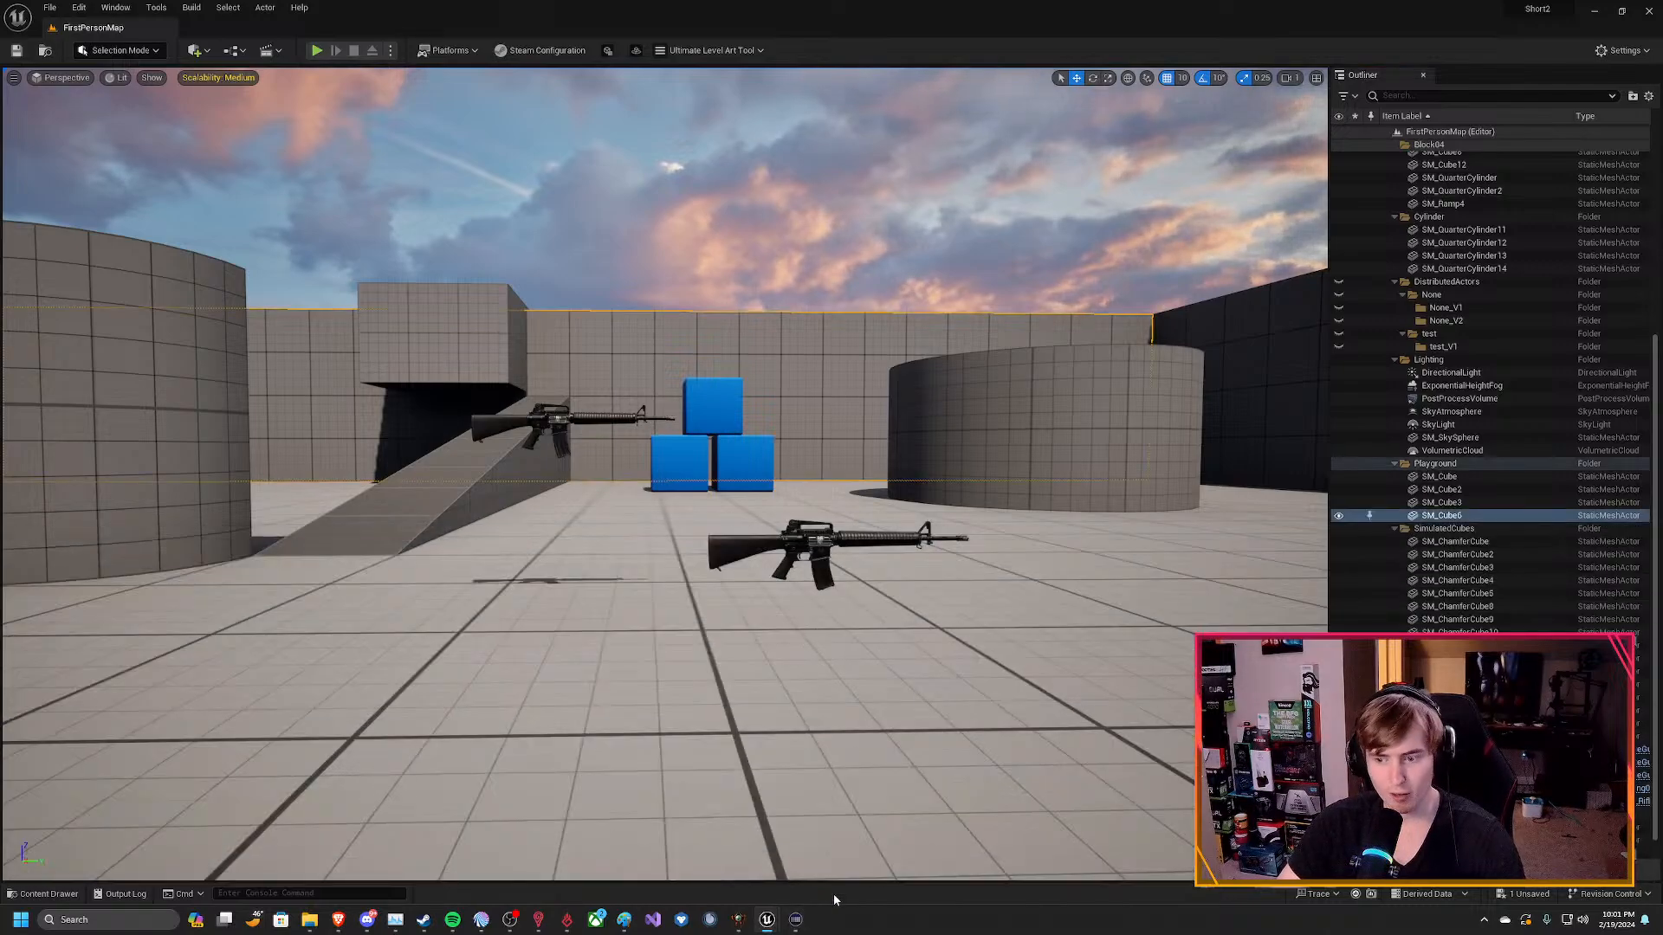
# Return to the Blueprint window and compare the mesh settings of BP_FPSCoreGun and BP_FPSCoreGunPickup.
pyautogui.moveTo(766, 920)
pyautogui.click(838, 847)
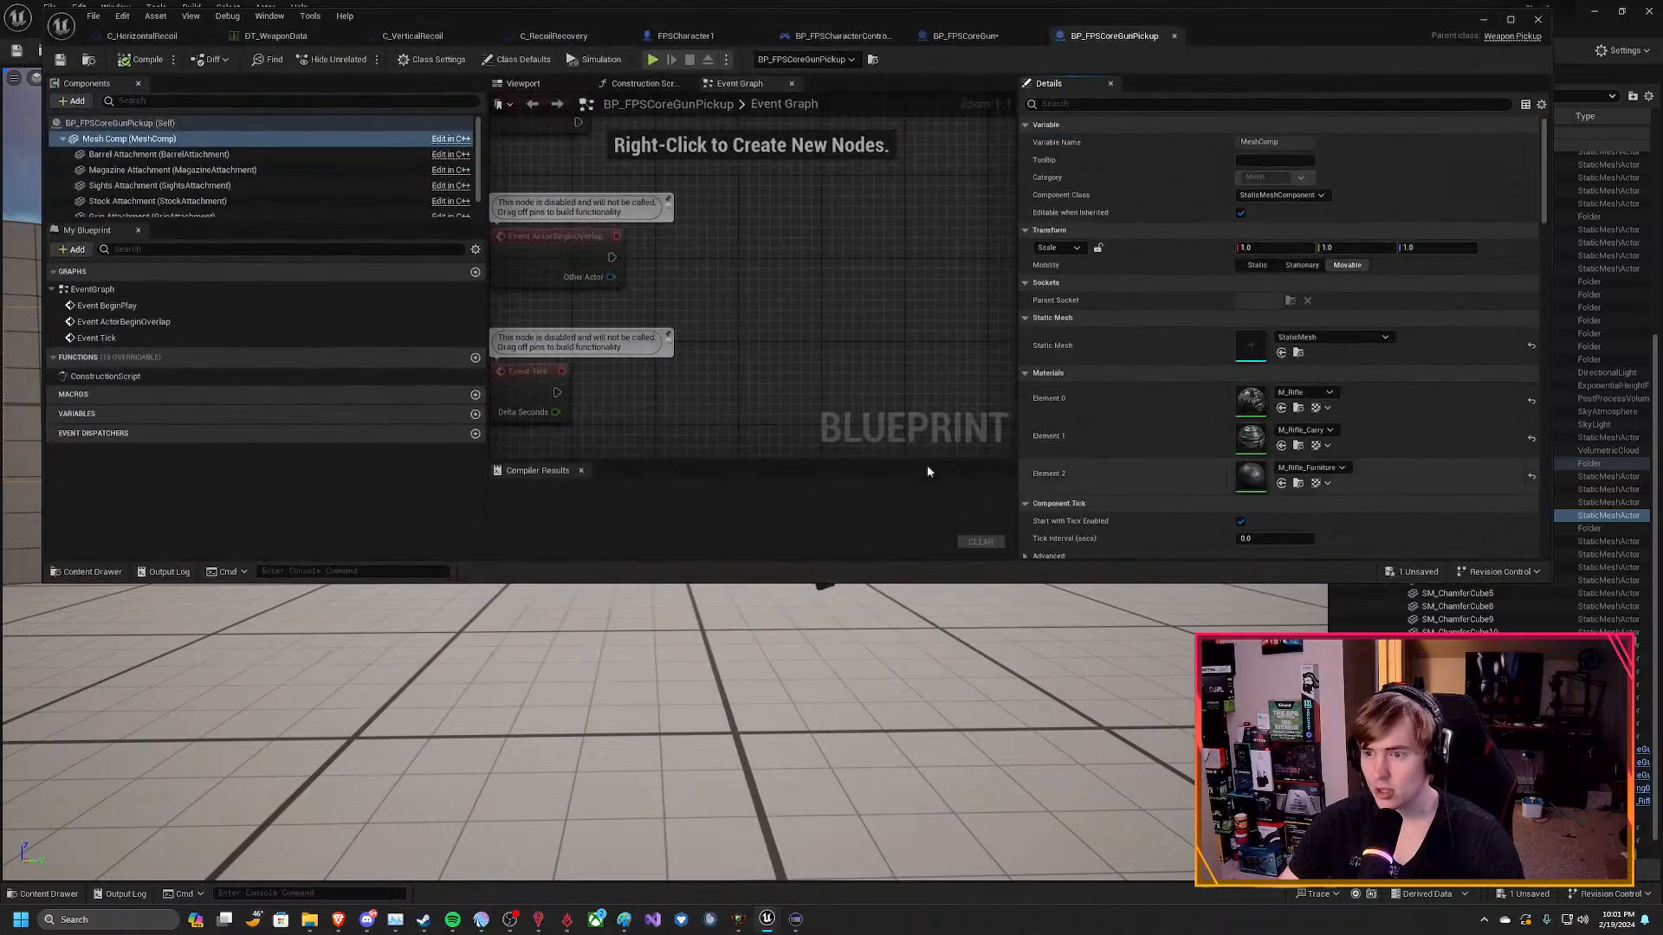
pyautogui.click(965, 35)
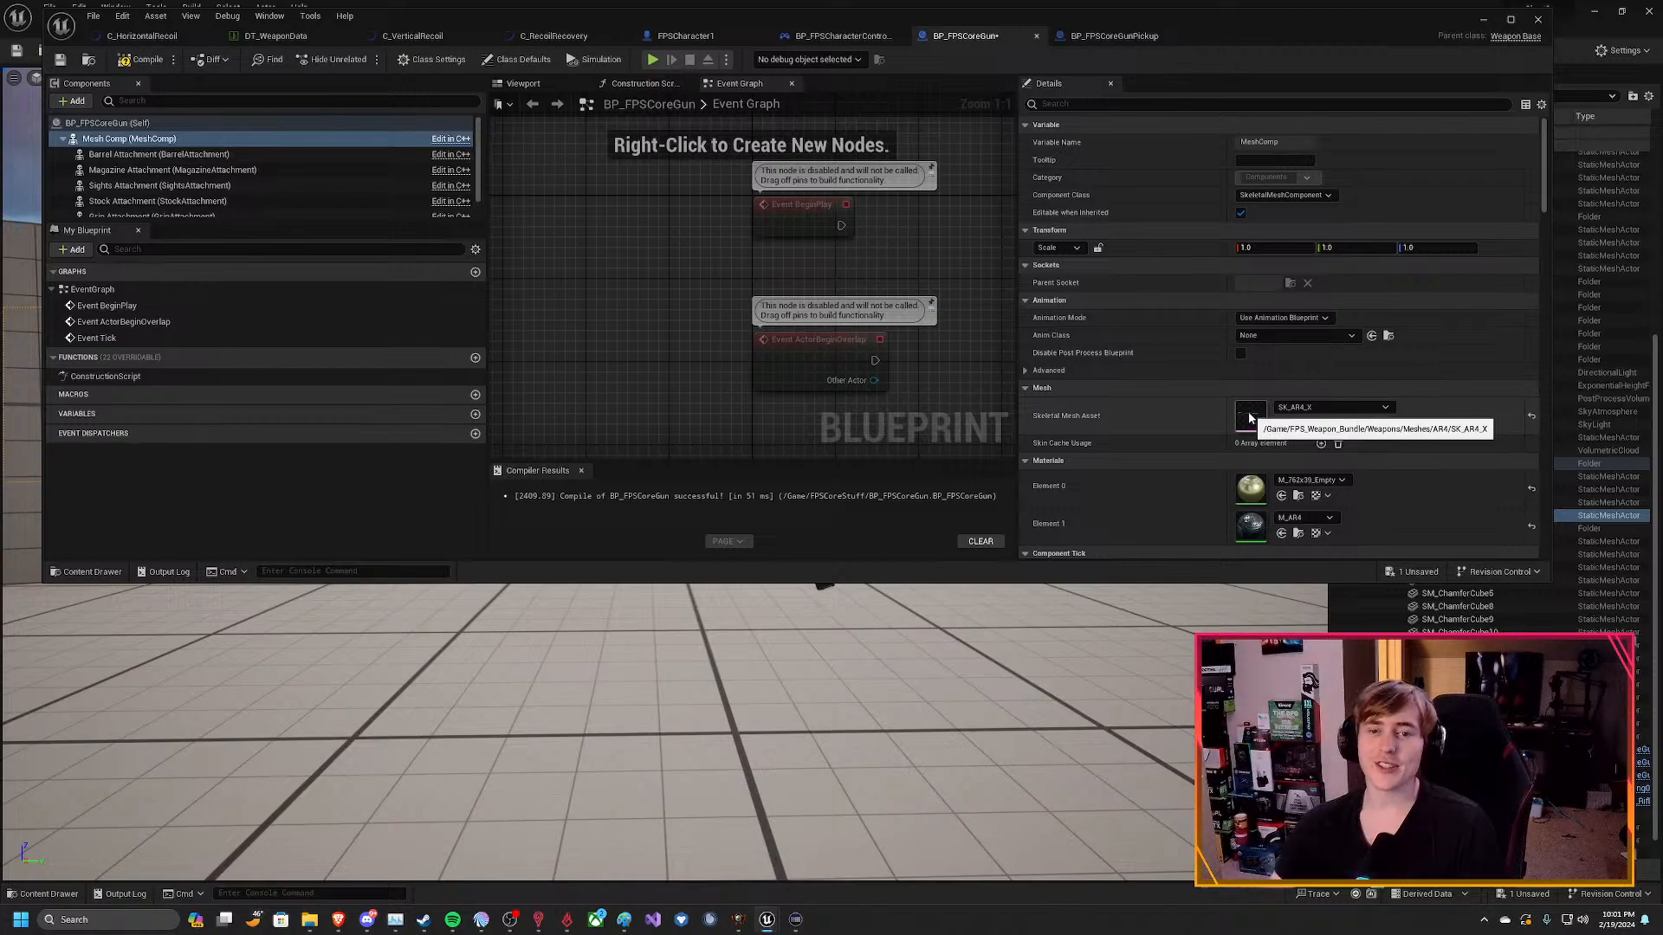
pyautogui.click(1113, 35)
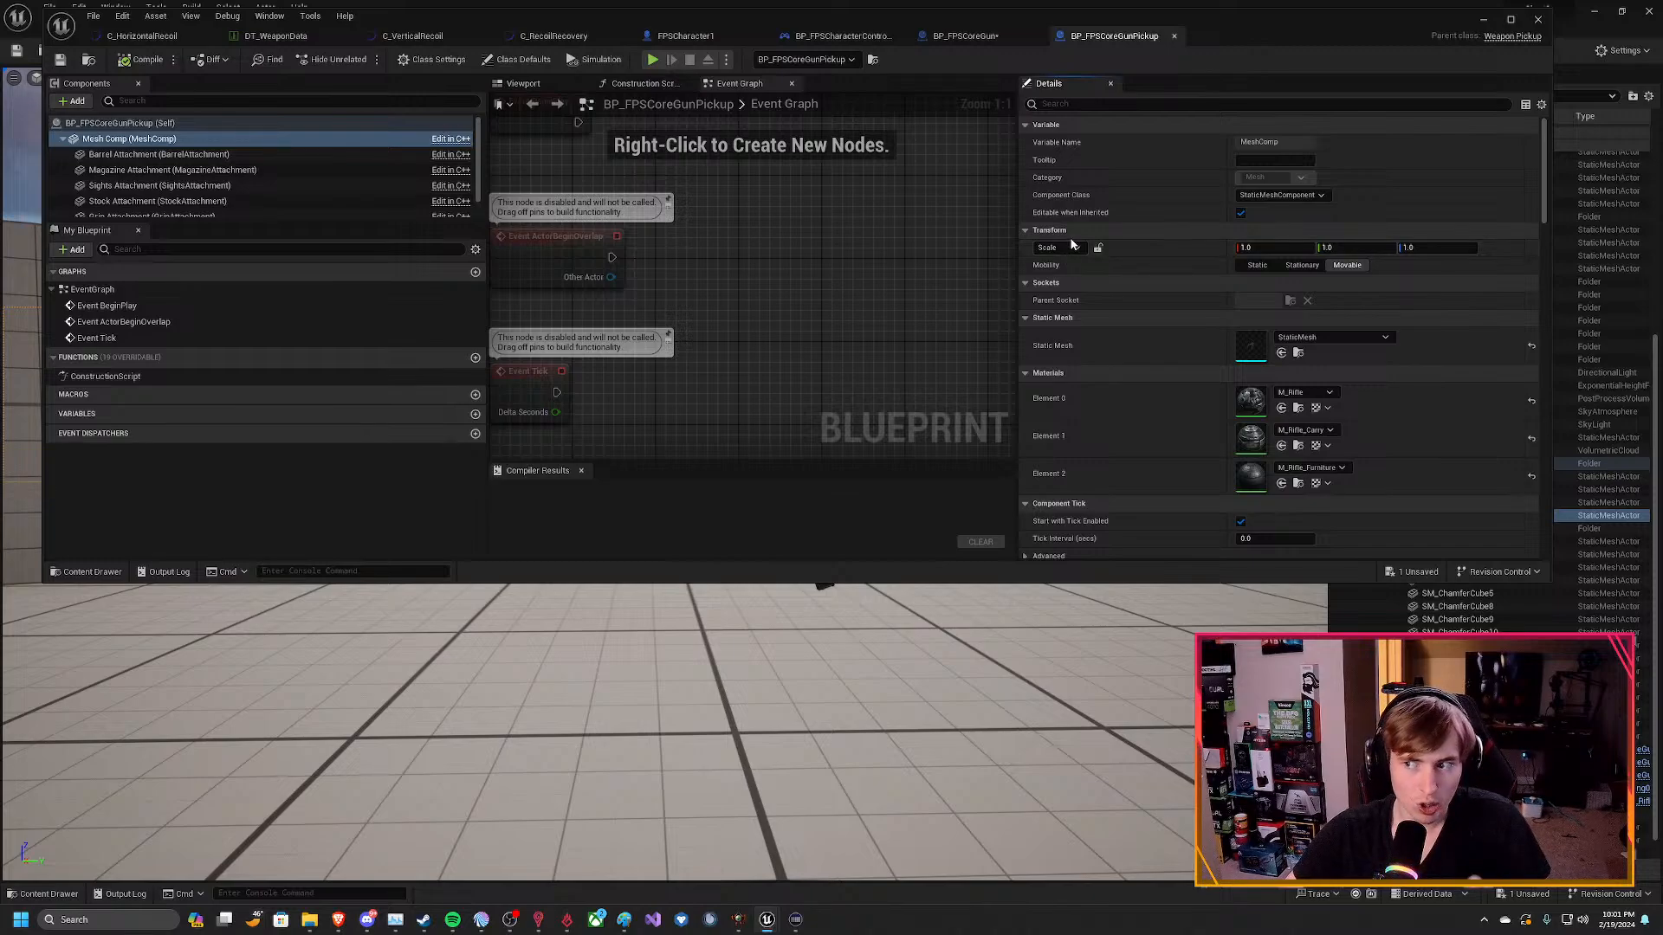
# Locate BP_FPSCoreGun's skeletal mesh SK_AR4_X in the content browser and open it in its own editor.
pyautogui.click(978, 36)
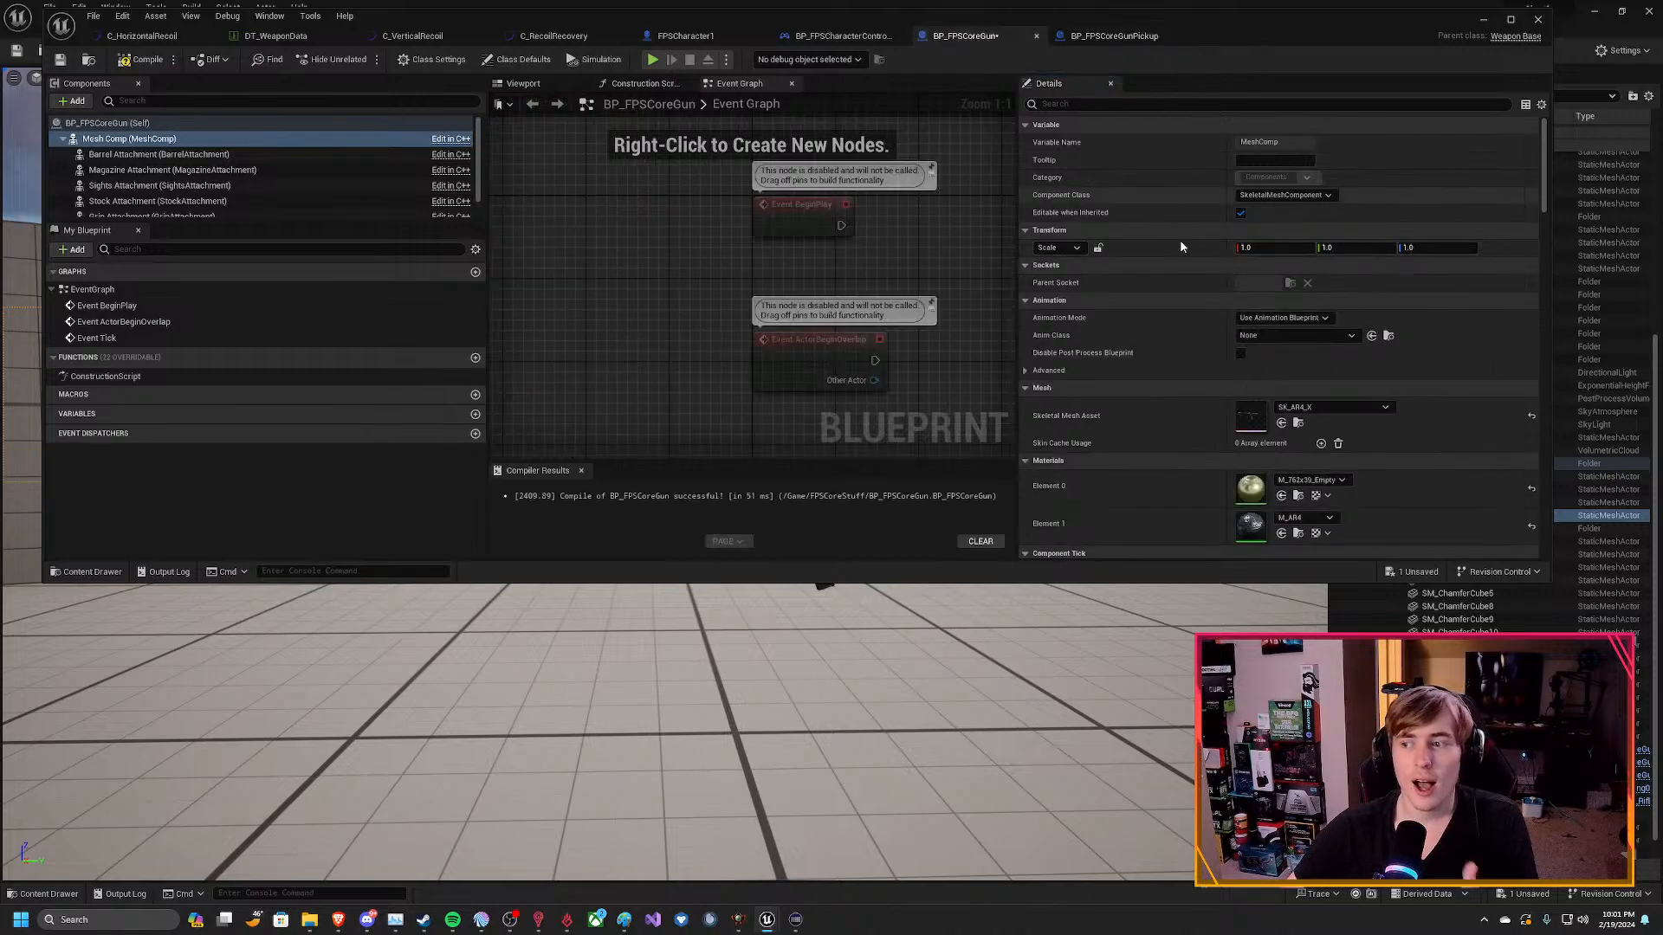
pyautogui.click(1298, 423)
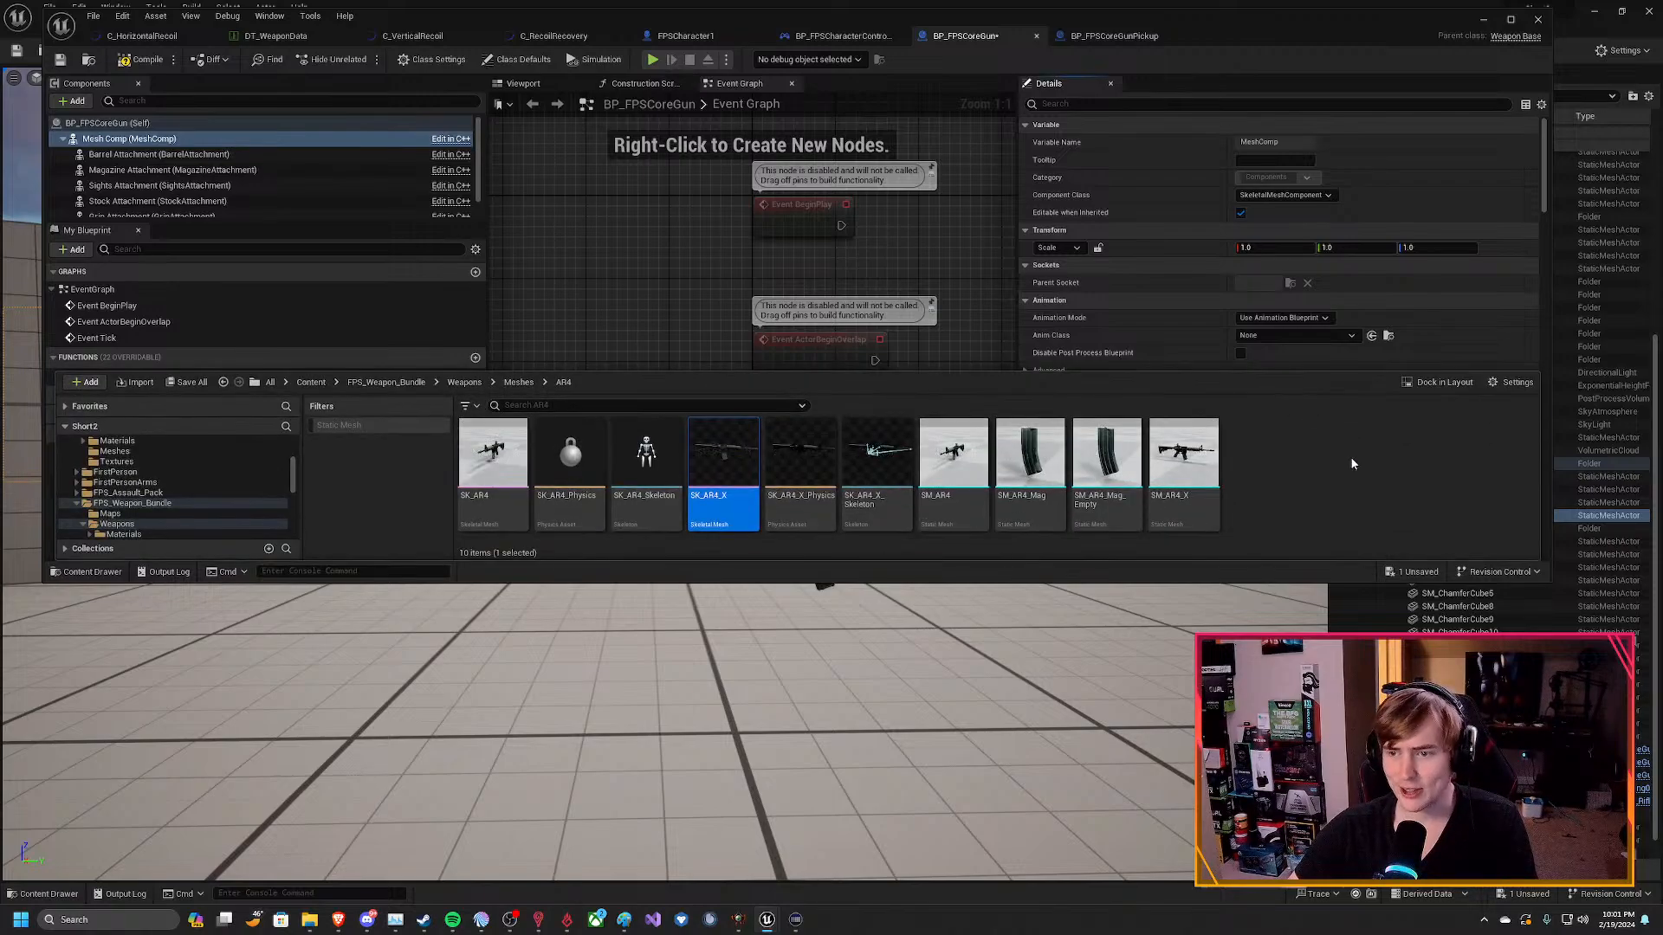
pyautogui.rightClick(711, 469)
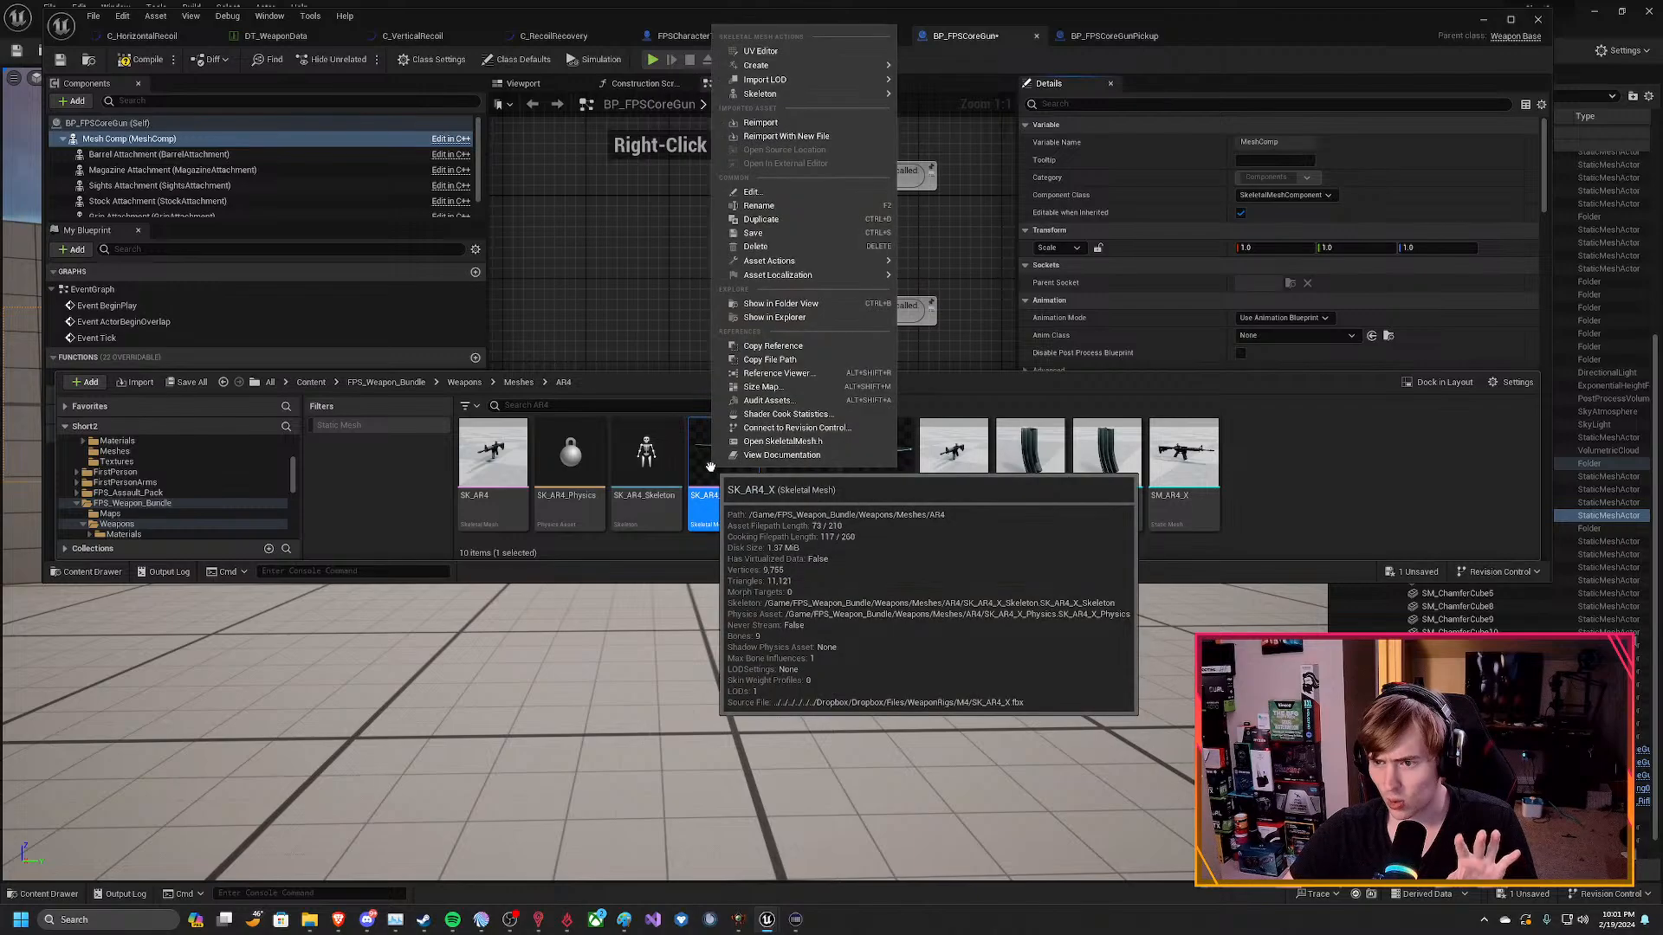
pyautogui.click(715, 496)
pyautogui.doubleClick(715, 496)
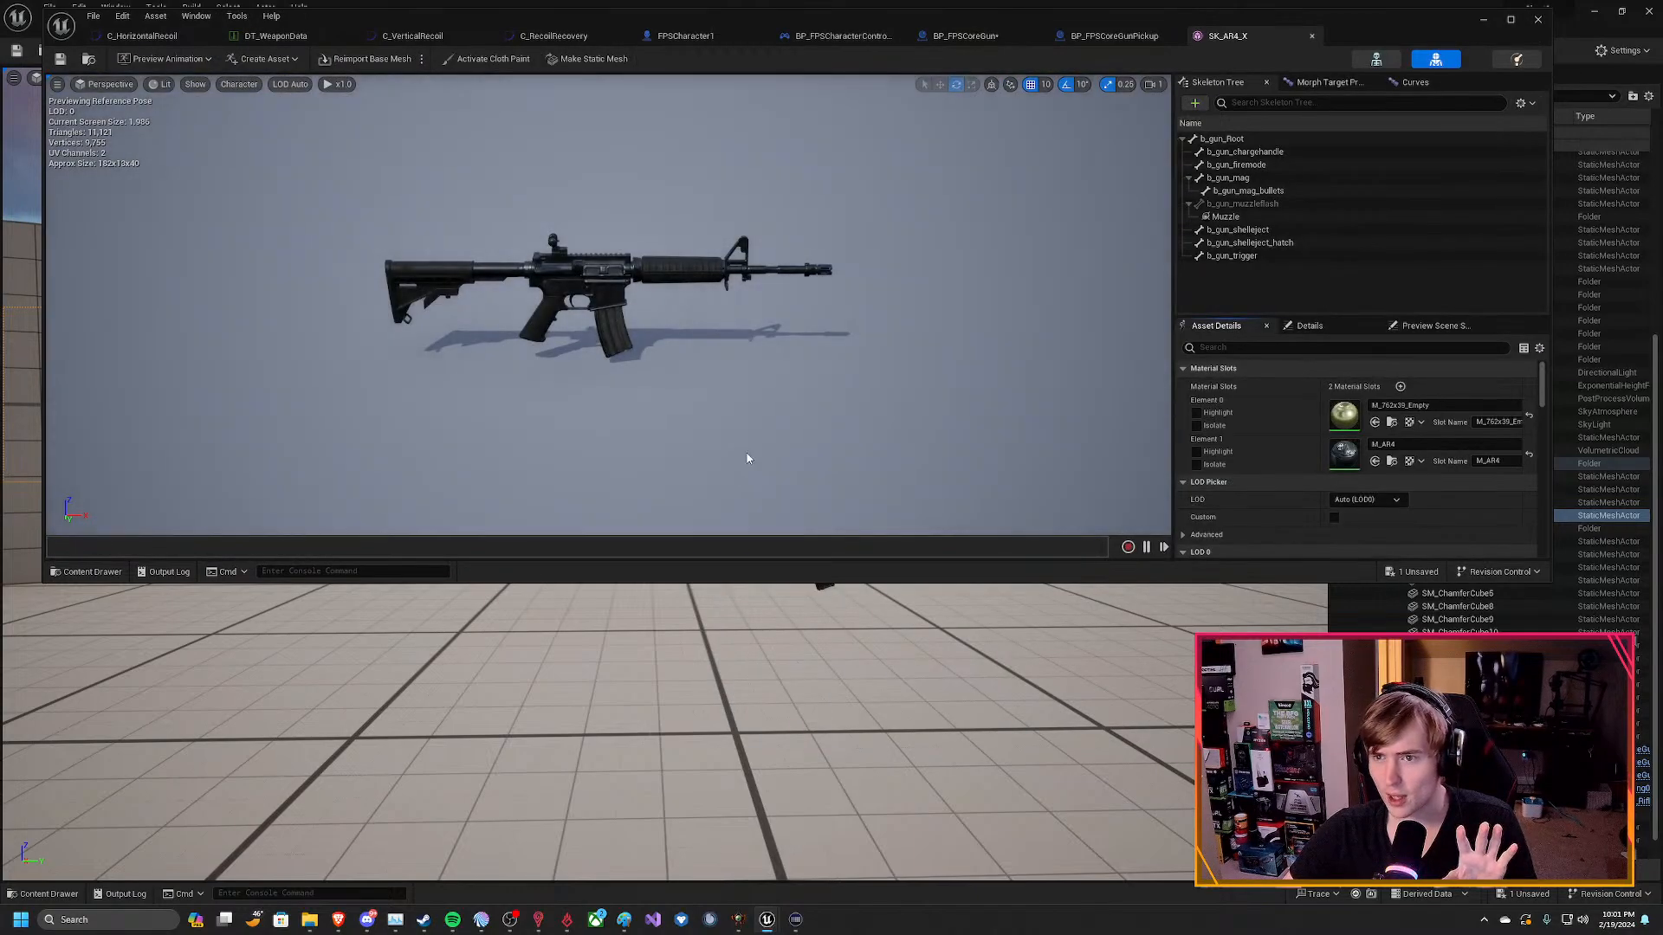
# Make a static mesh from SK_AR4_X, save it in the Content folder as StaticMesh, and close the mesh editor.
pyautogui.click(592, 59)
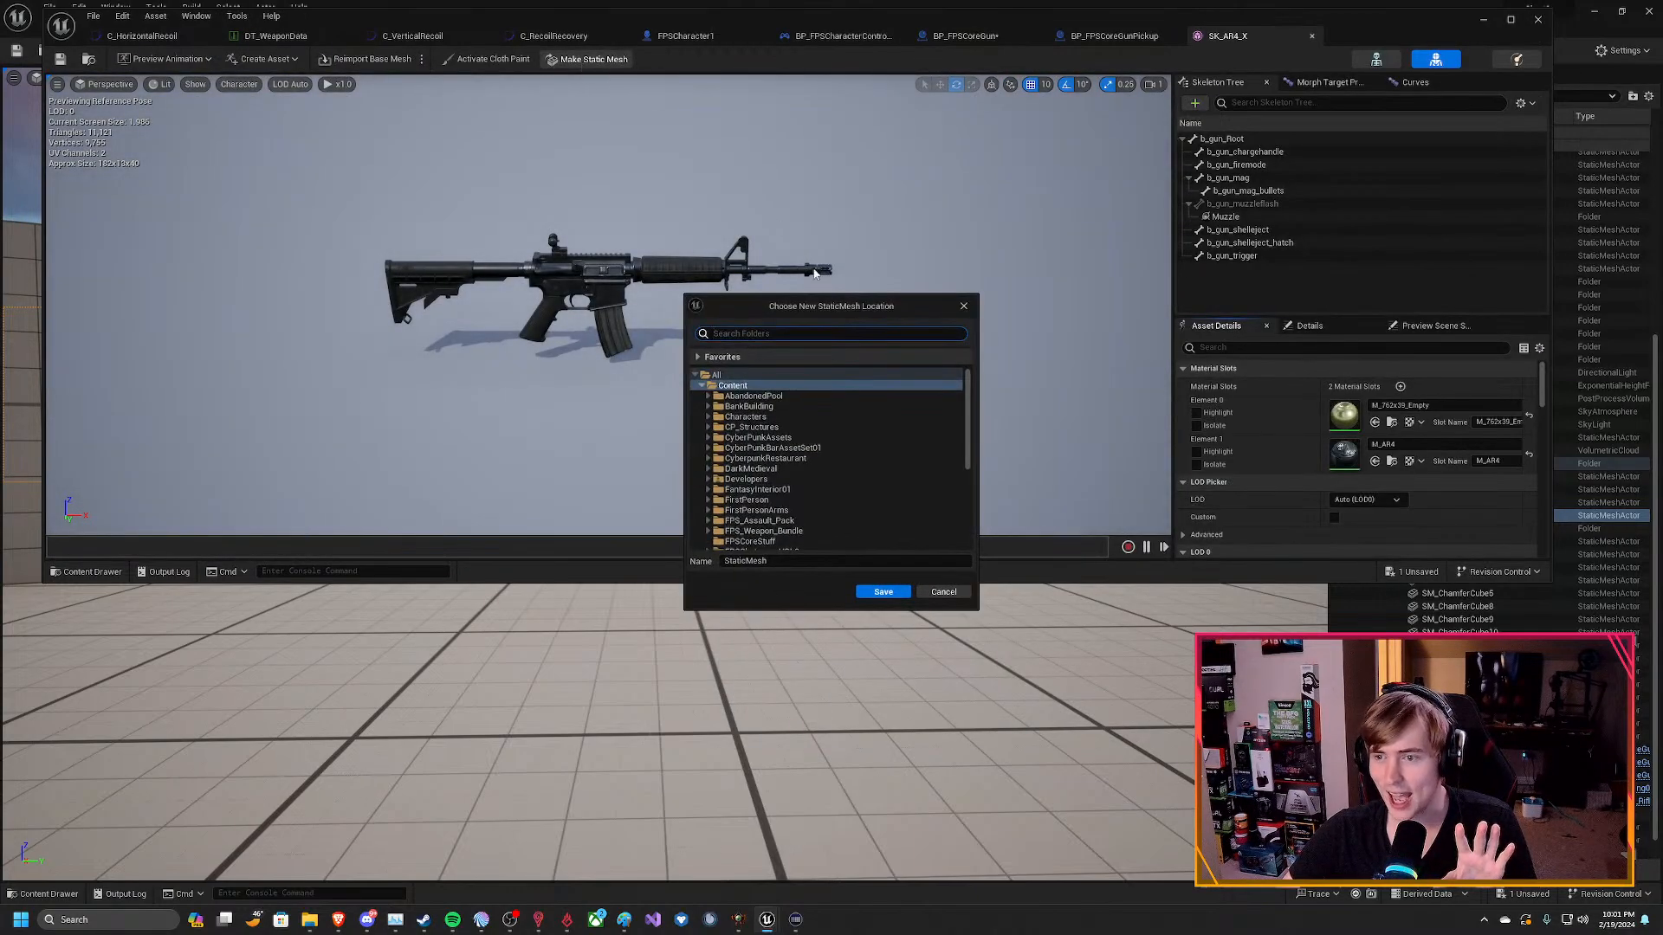
pyautogui.click(866, 592)
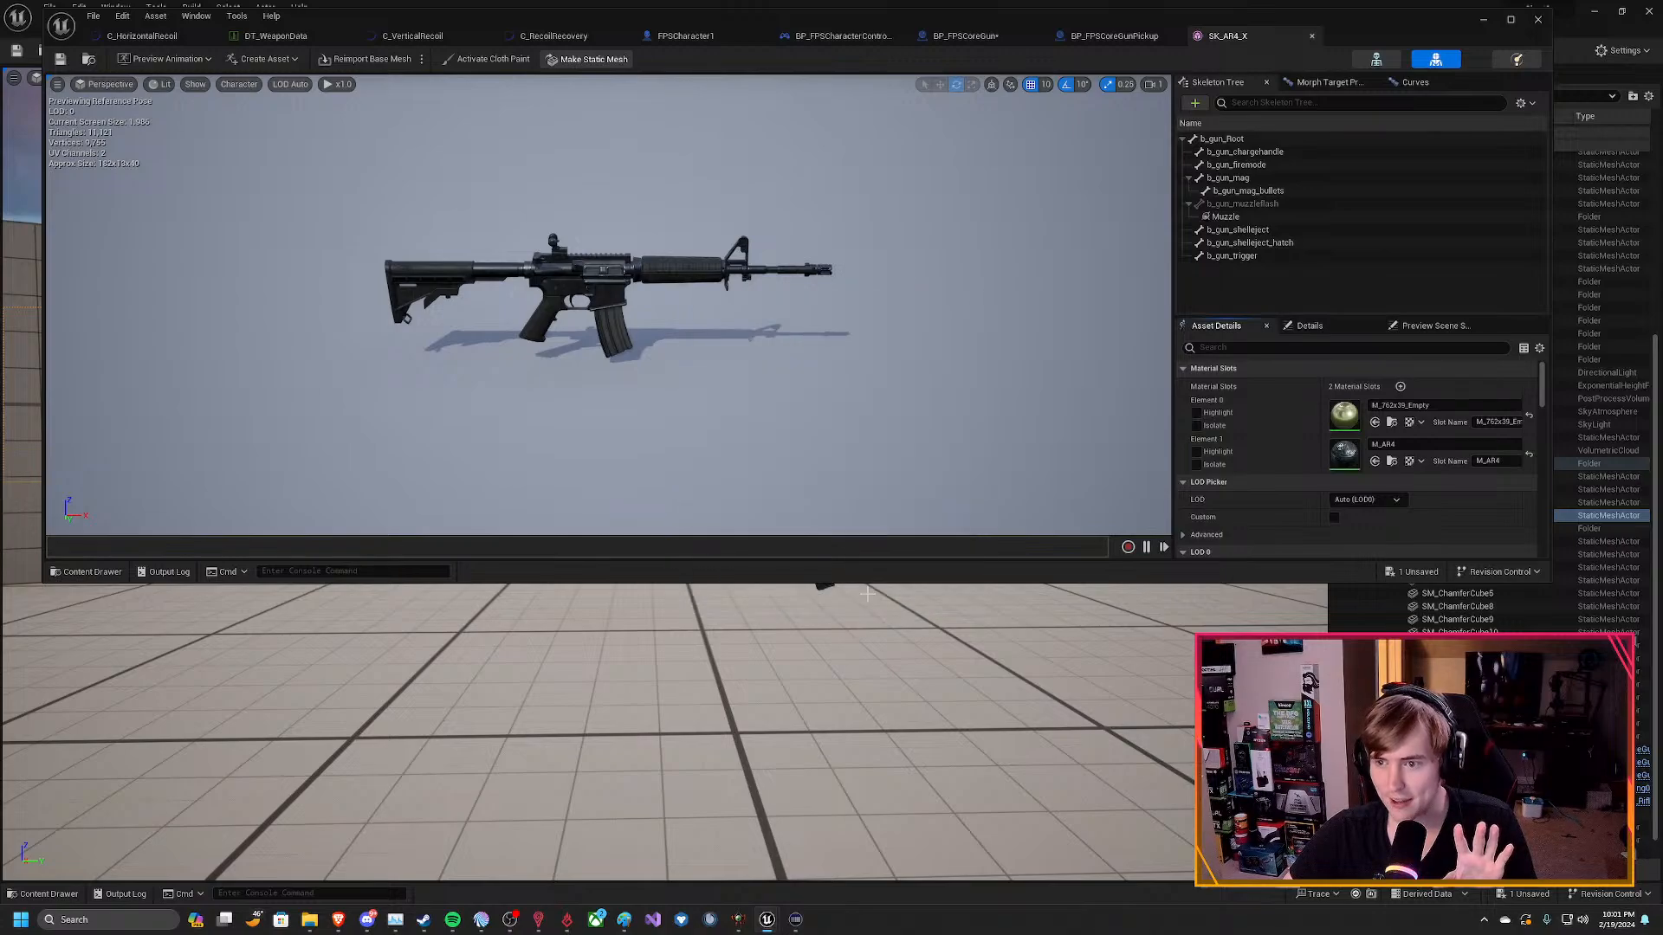
pyautogui.click(1313, 36)
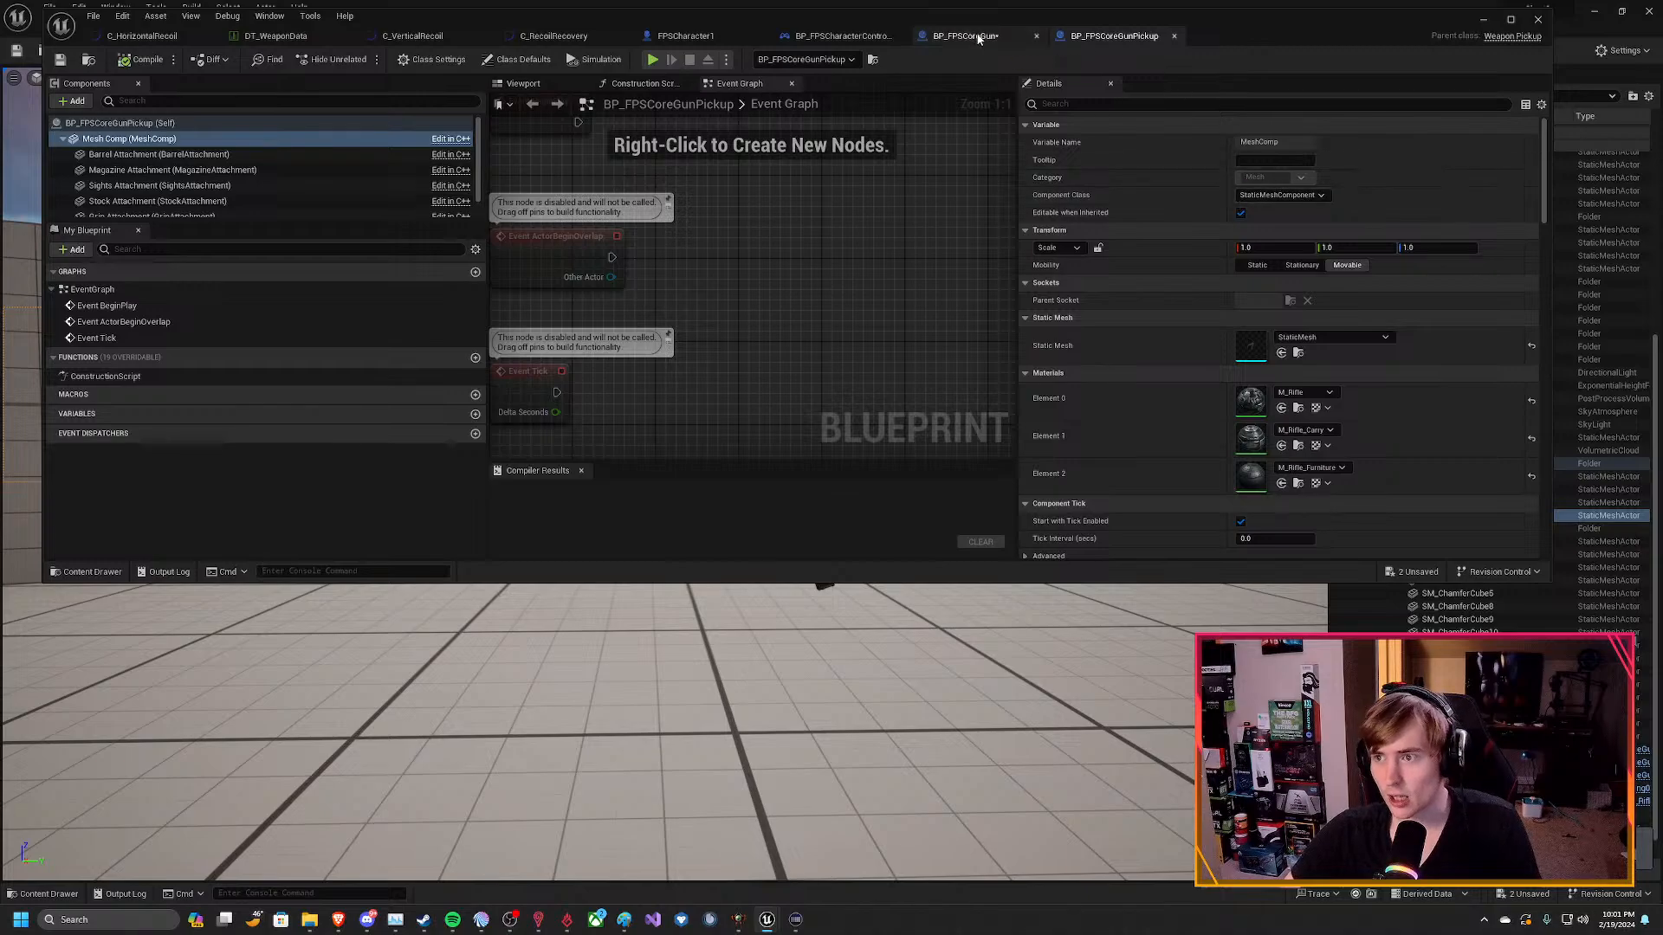
# Search the static mesh choices of the pickup's Mesh Comp for SK_ar, and clear the search text.
pyautogui.click(1331, 336)
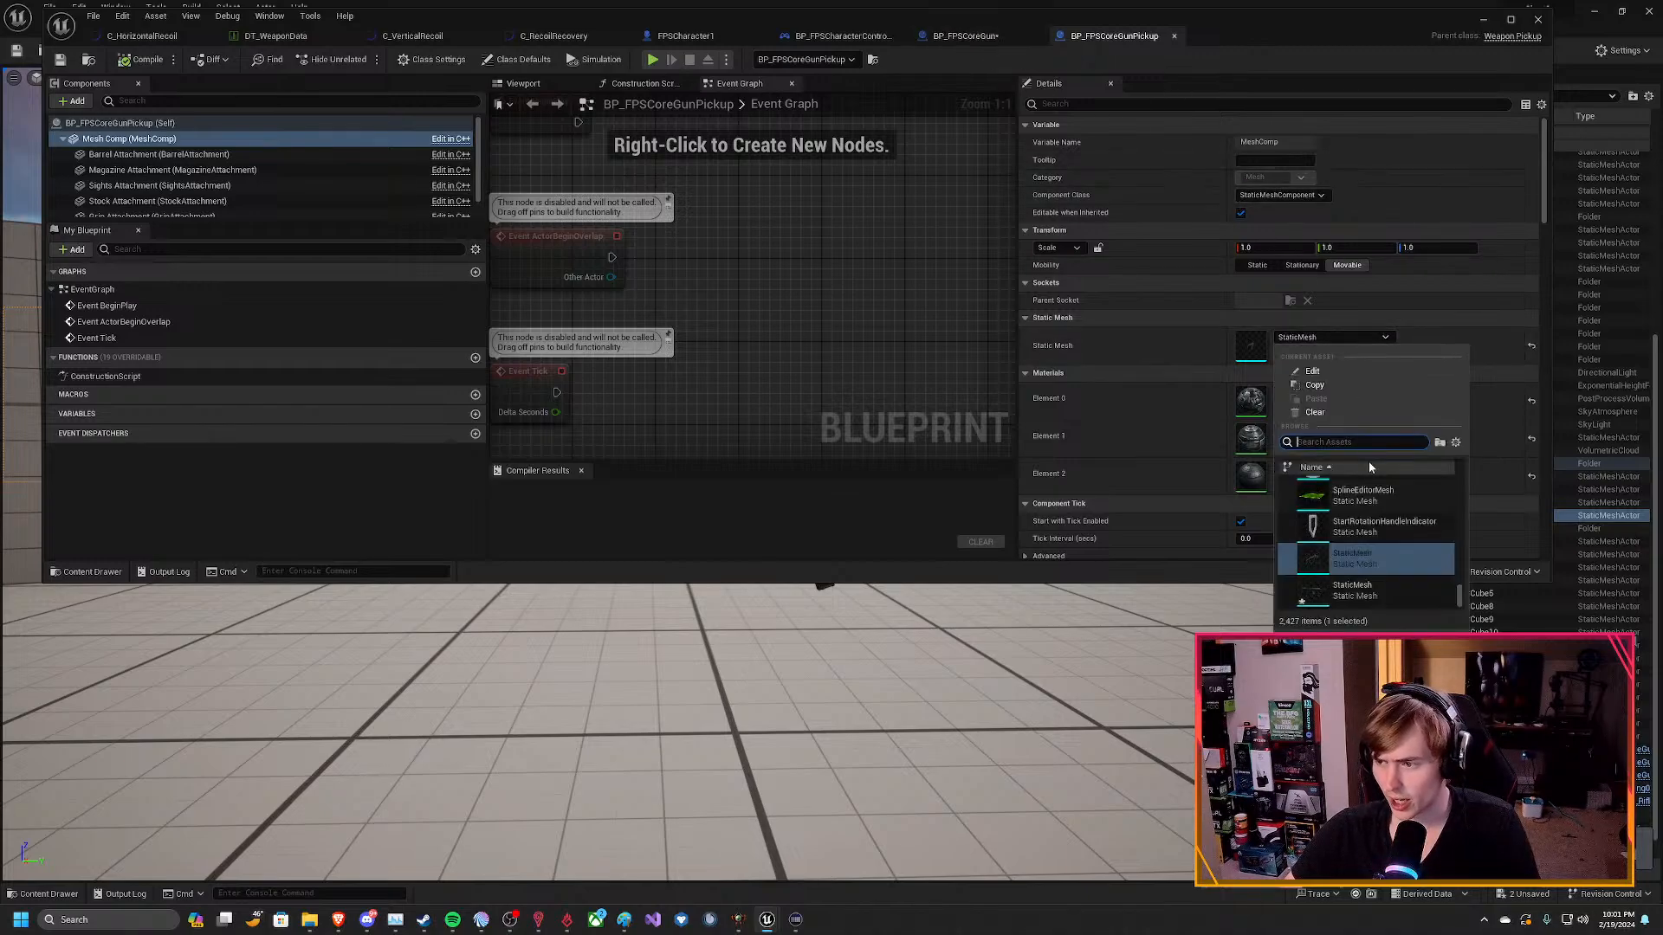
pyautogui.write('SK_a')
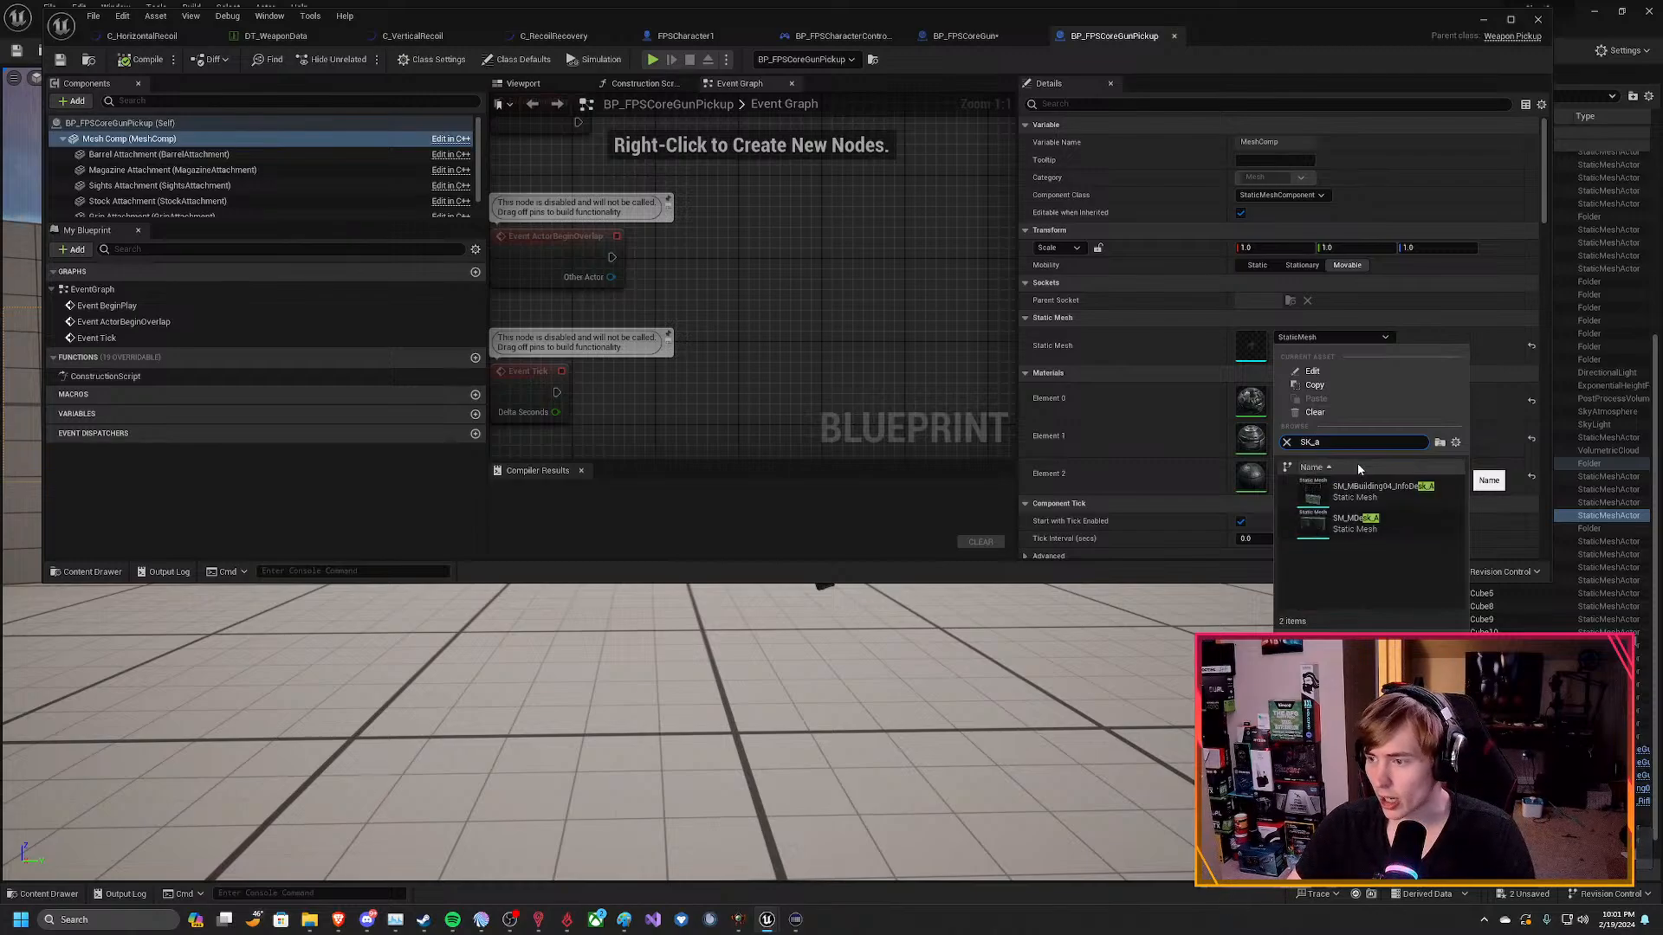
pyautogui.write('r')
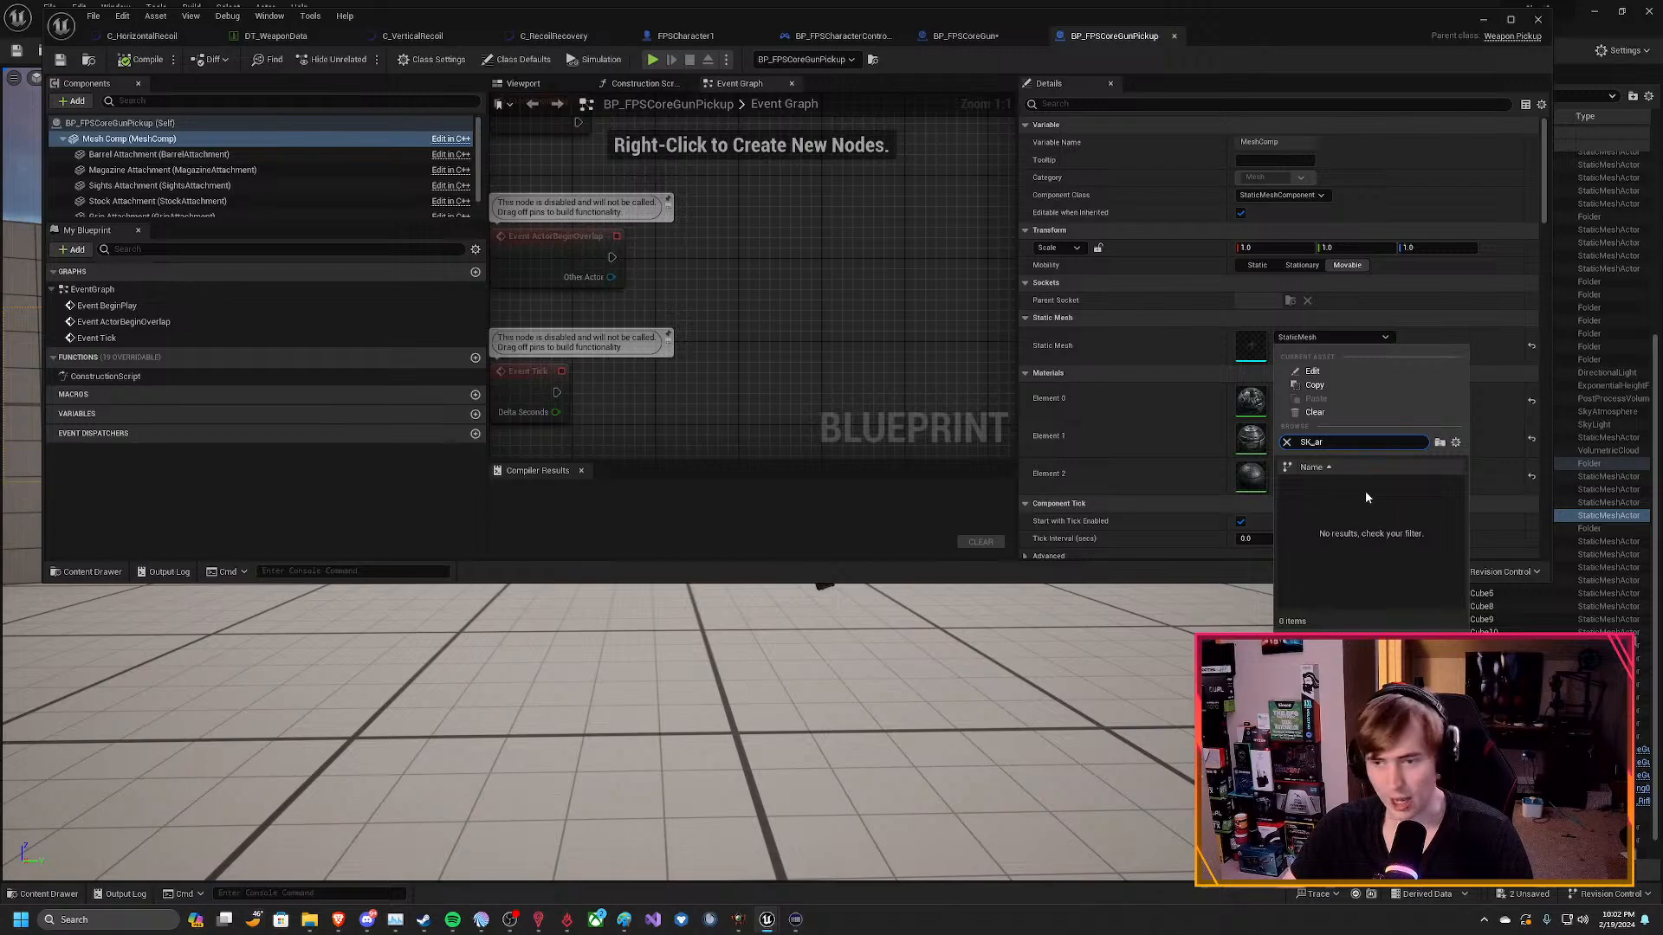
pyautogui.press('BackSpace')
pyautogui.press('BackSpace')
pyautogui.press('BackSpace')
pyautogui.press('BackSpace')
pyautogui.press('BackSpace')
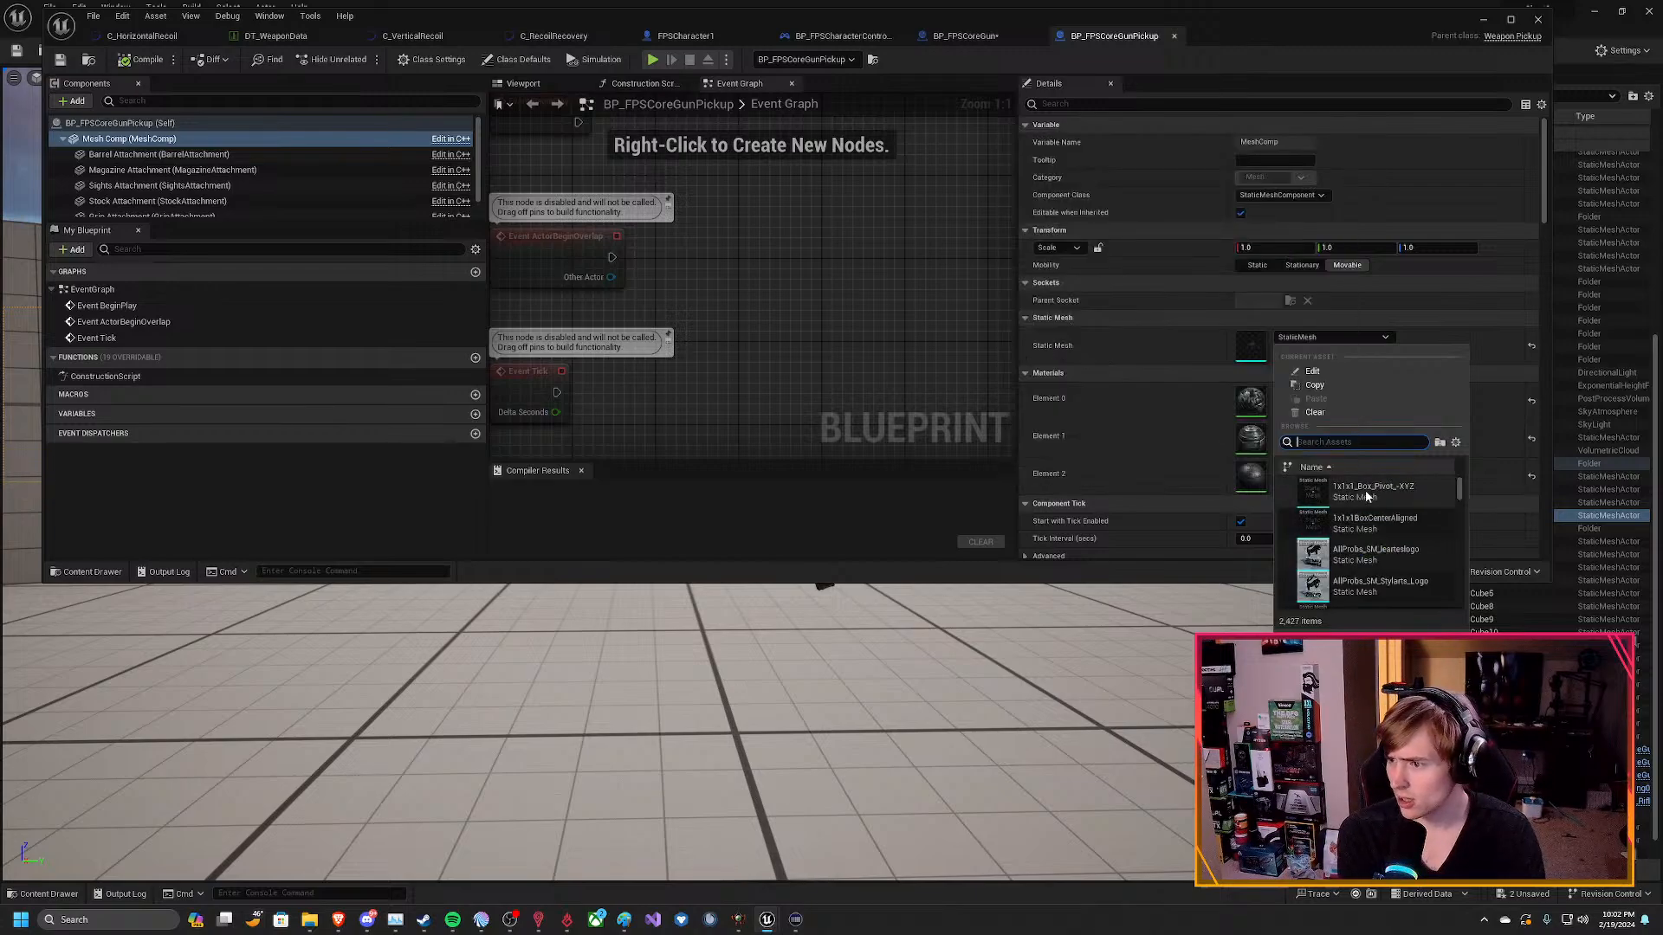
# Browse the full static mesh list and assign SM_AR4_X to the pickup's Mesh Comp.
pyautogui.click(1443, 445)
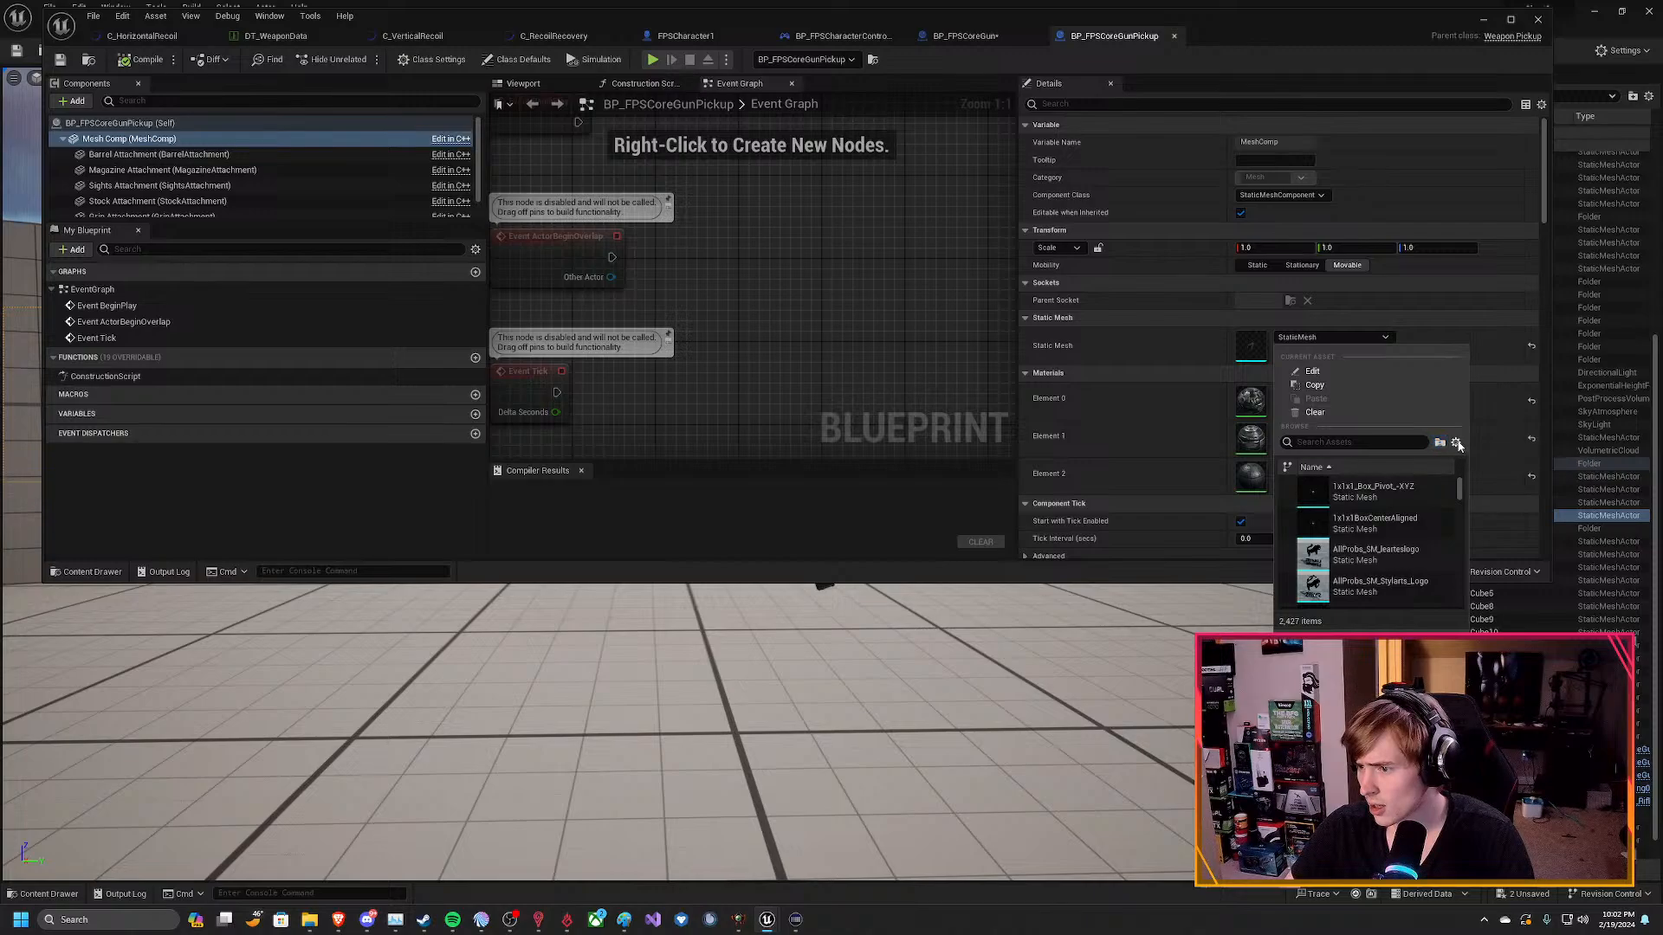
pyautogui.scroll(-3, 1376, 580)
pyautogui.scroll(-5, 1366, 575)
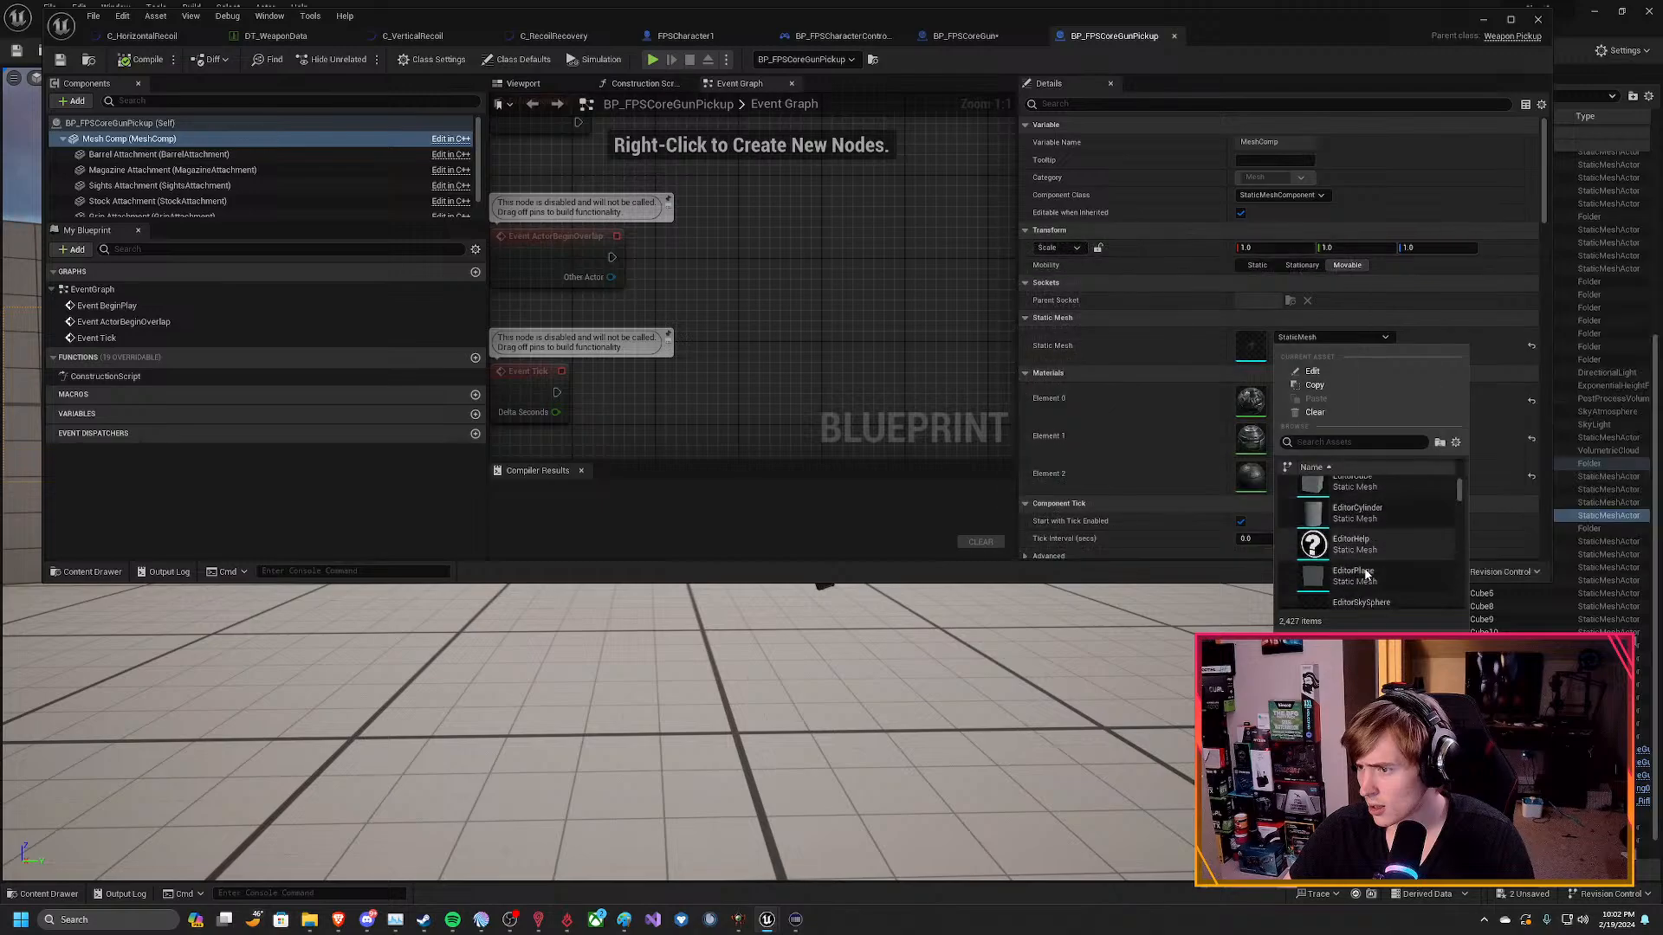
pyautogui.scroll(-10, 1365, 575)
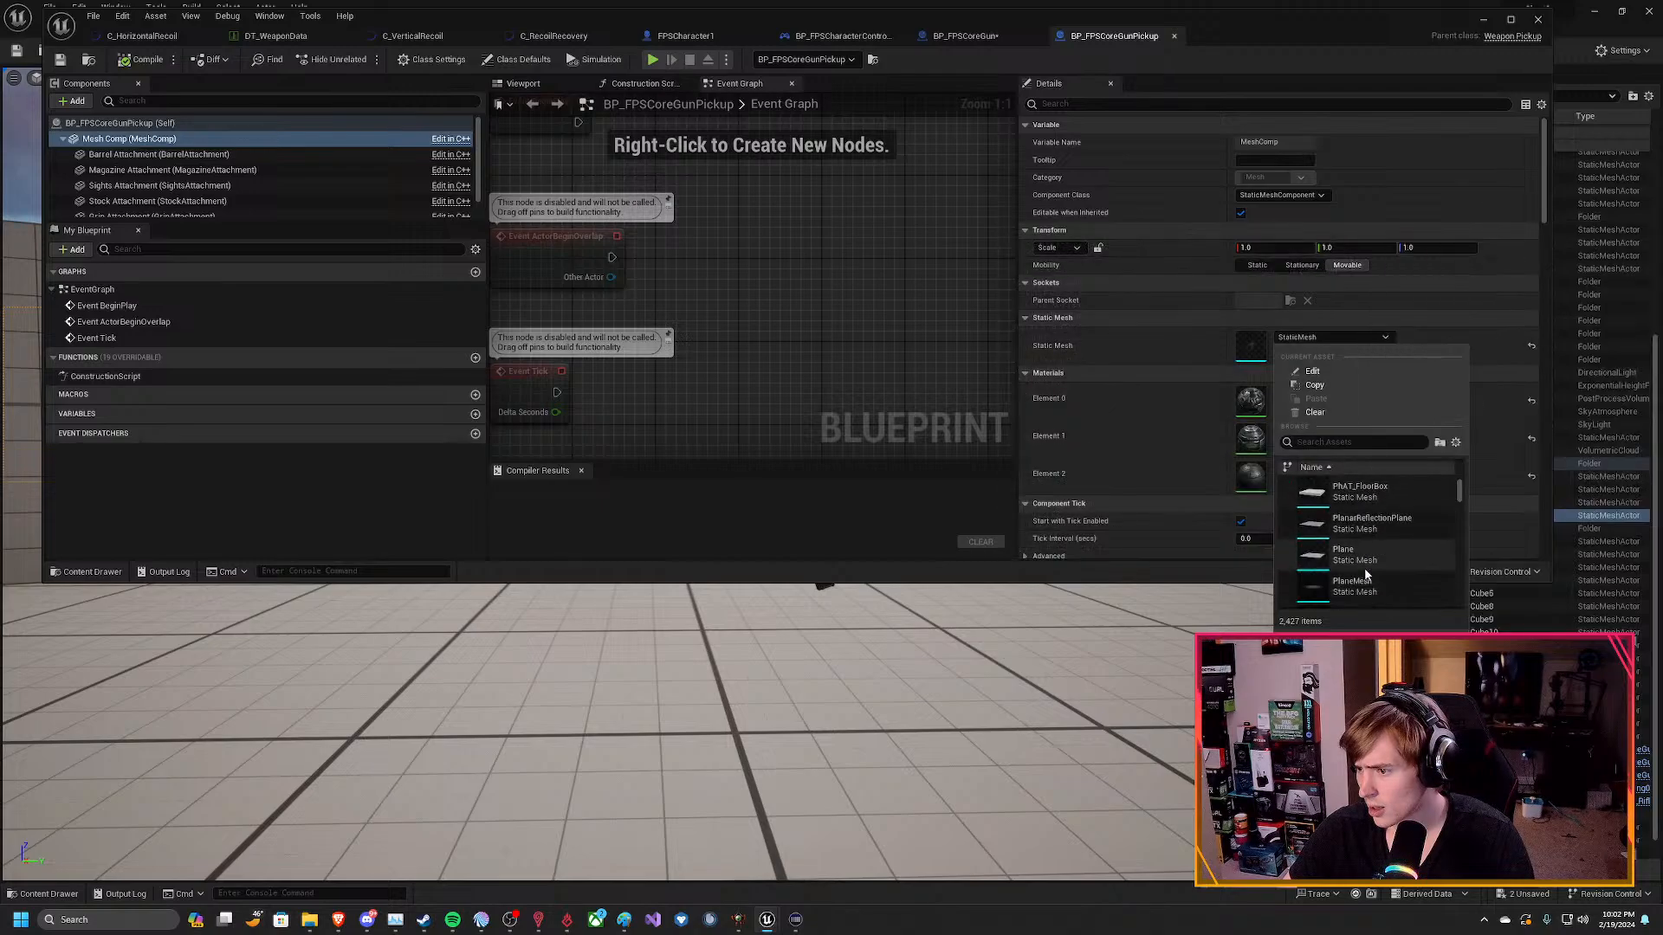
pyautogui.scroll(-8, 1366, 575)
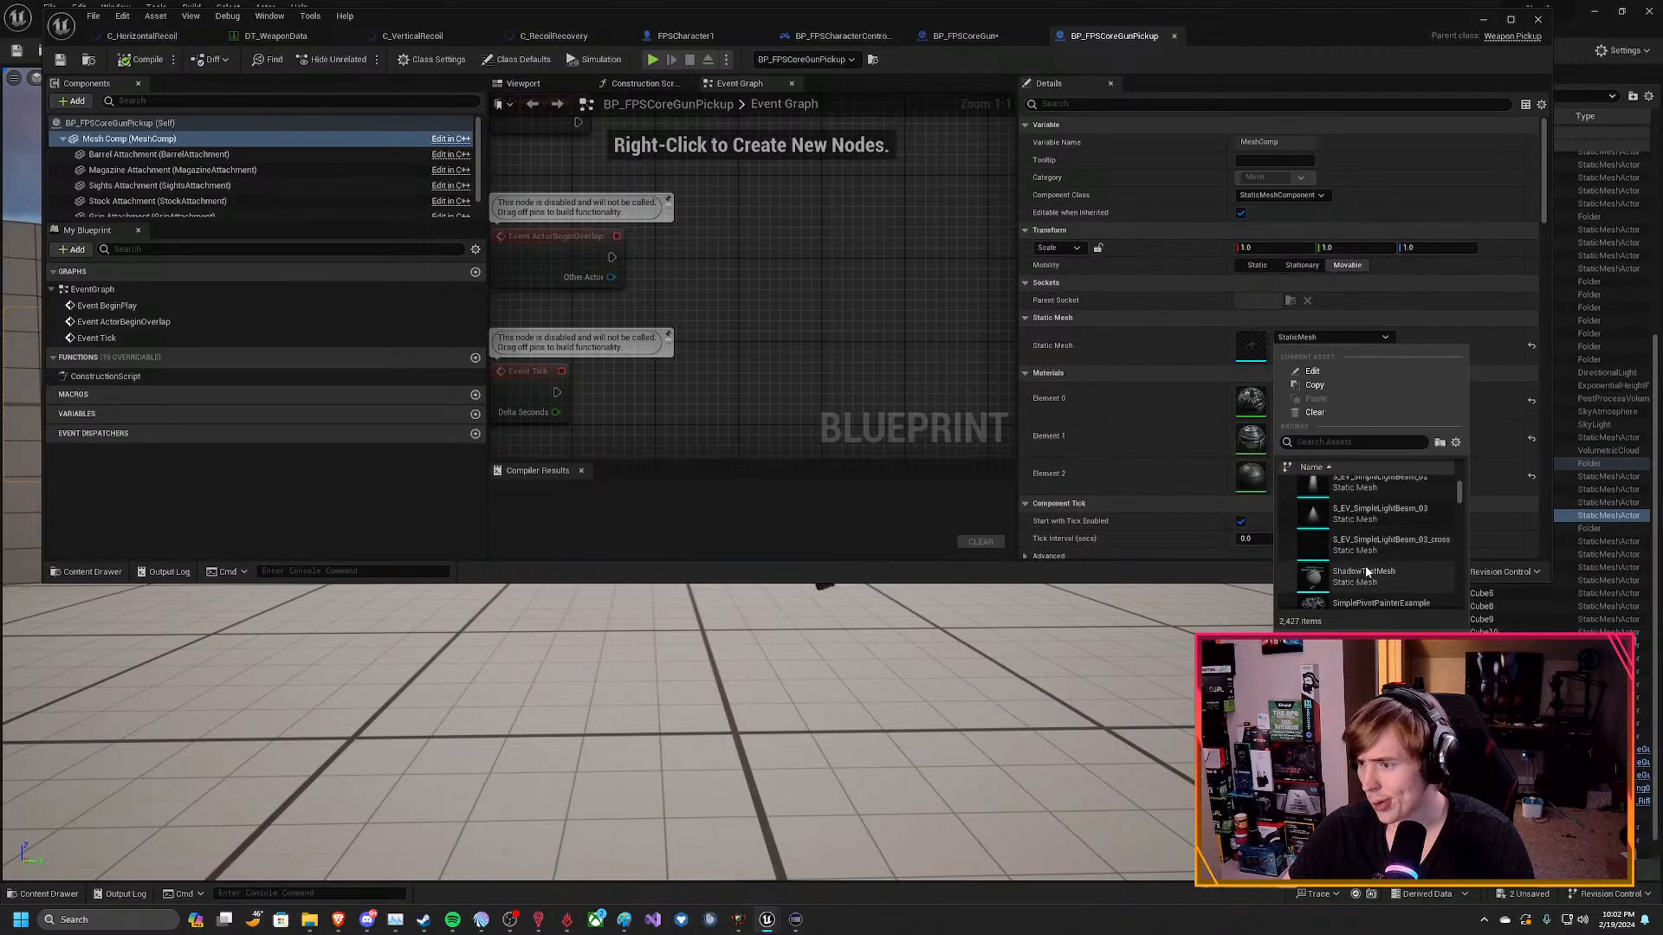
pyautogui.scroll(-10, 1365, 561)
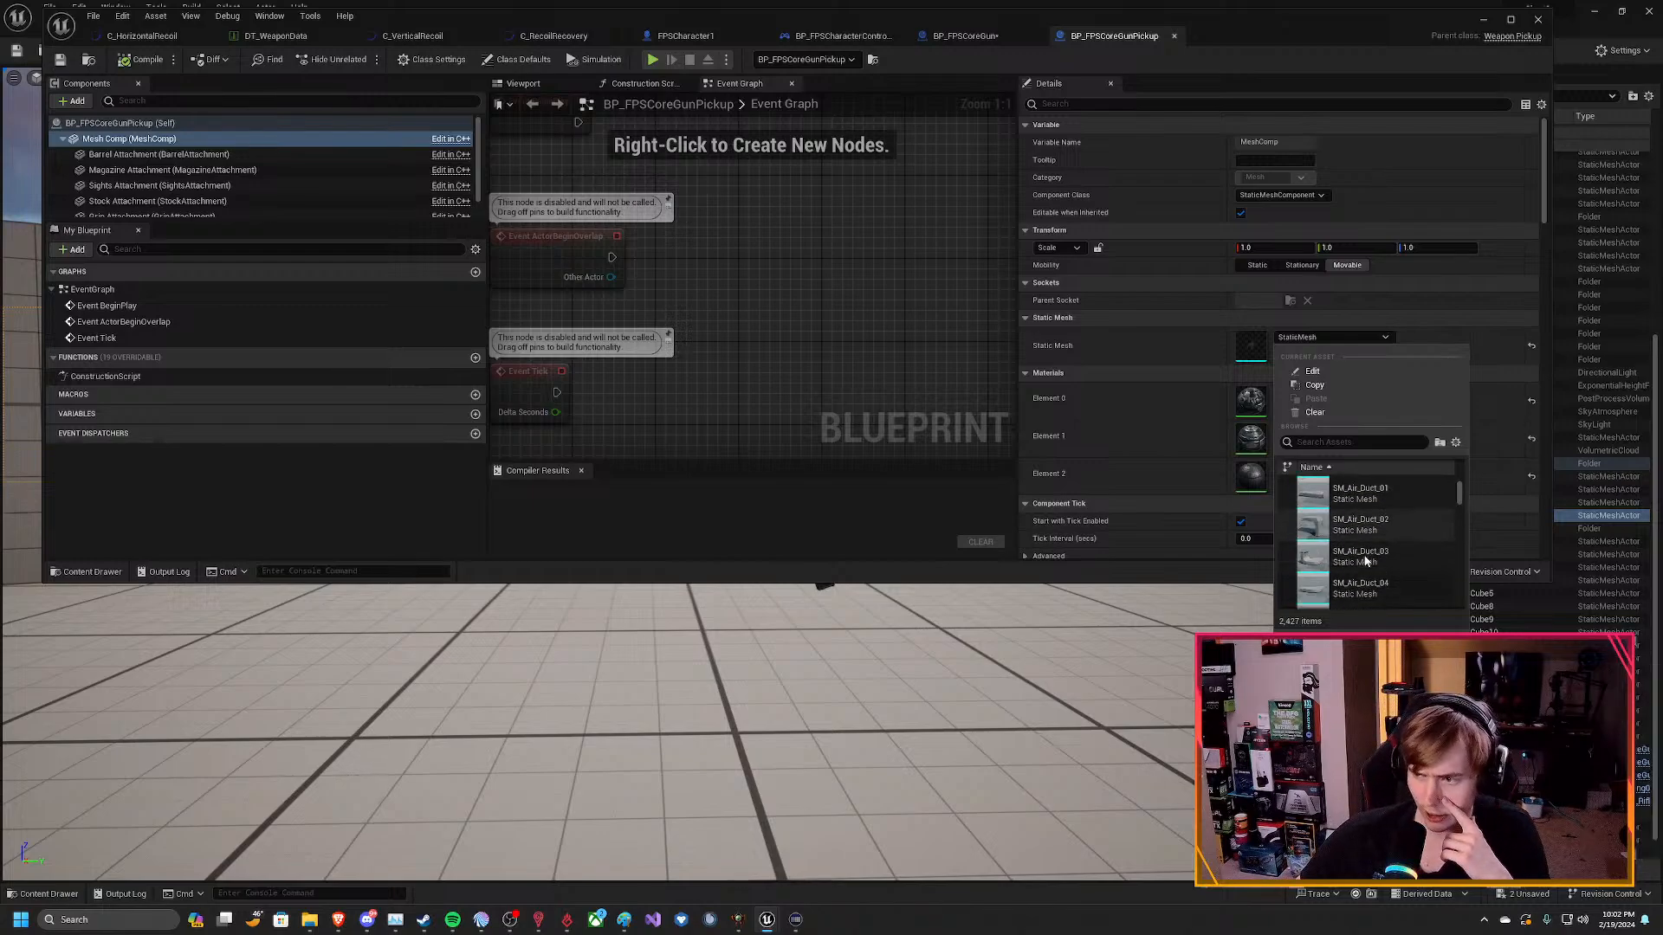
pyautogui.scroll(-8, 1365, 562)
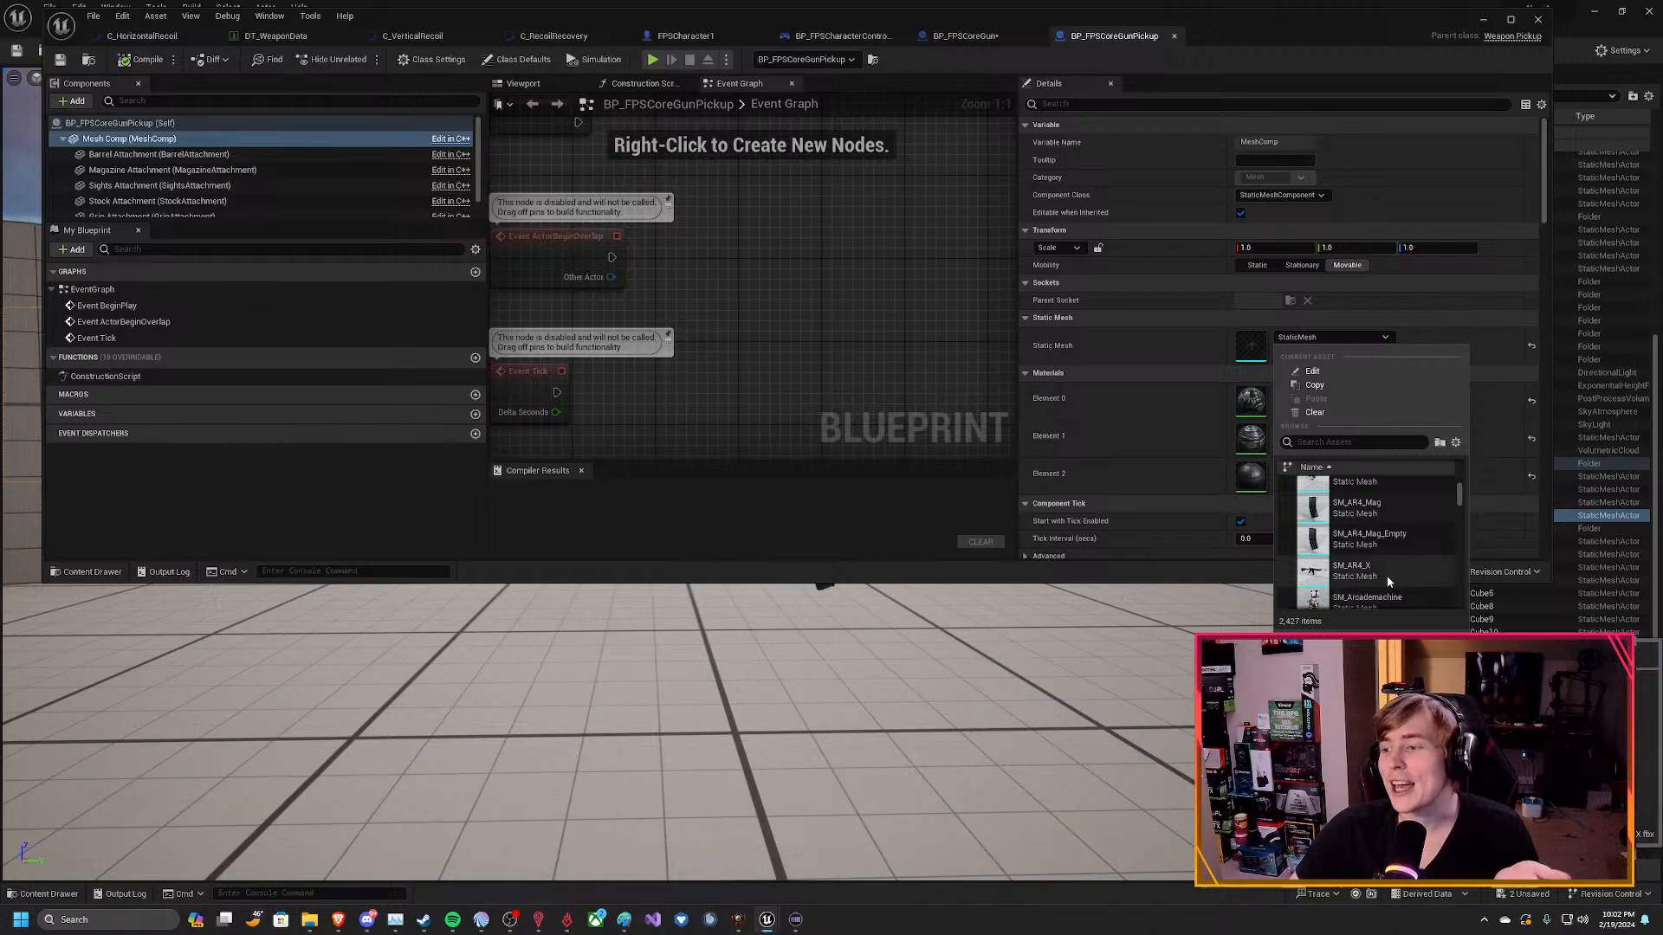
pyautogui.click(1383, 573)
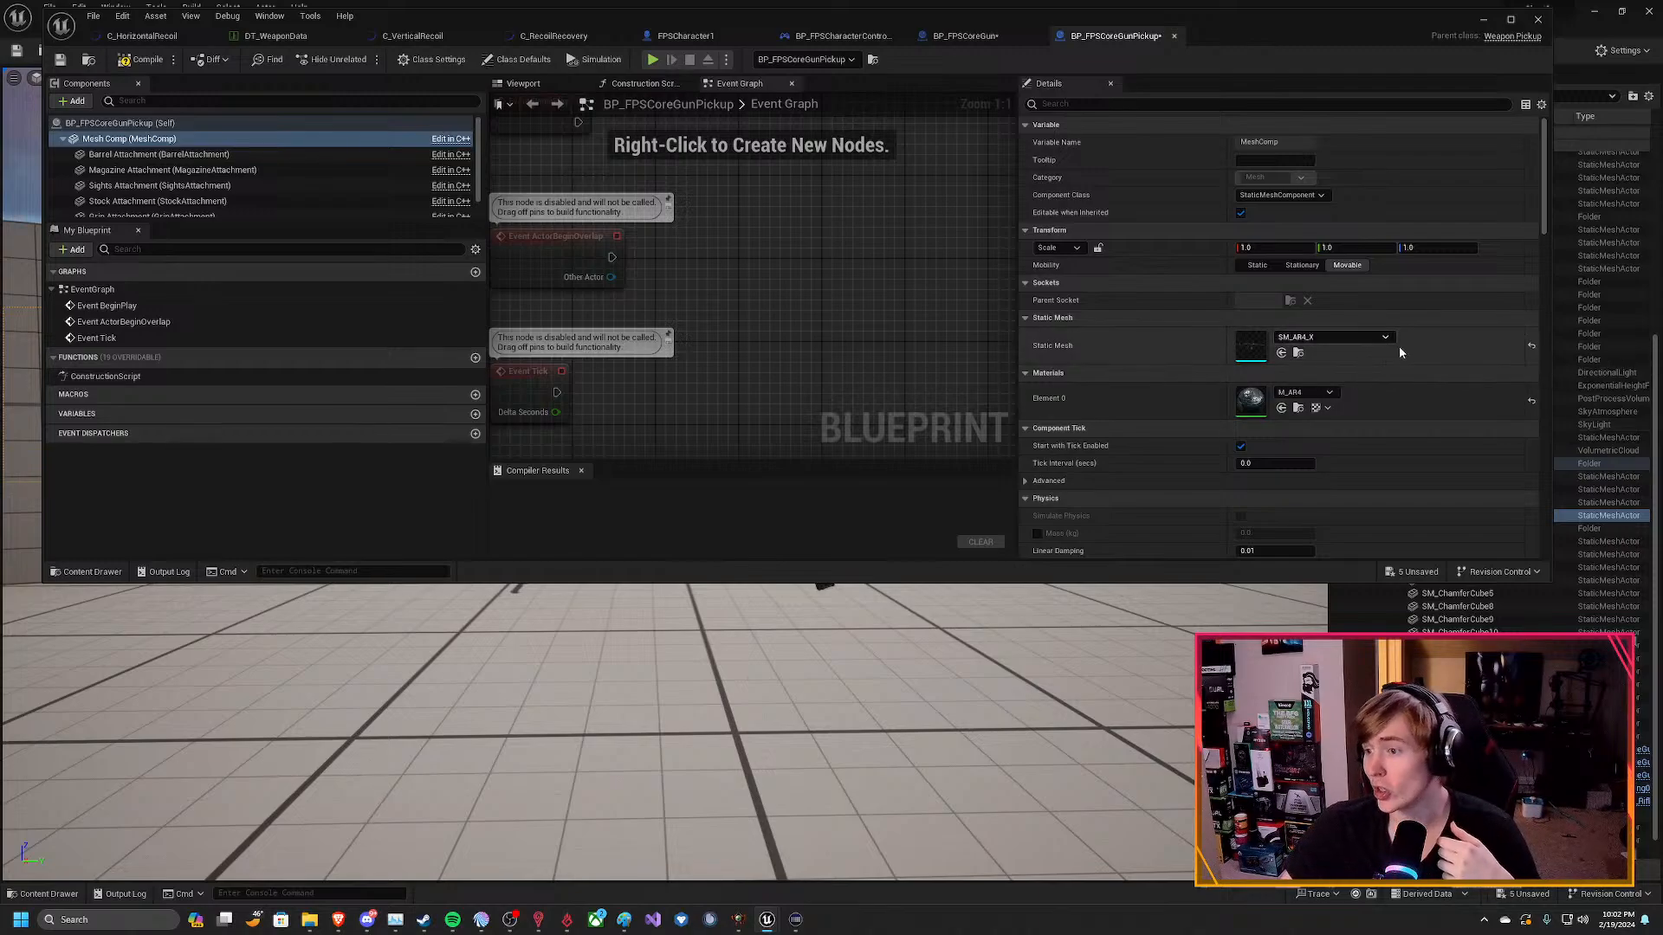
# Compile BP_FPSCoreGunPickup, save BP_FPSCoreGun, and return to the pickup Blueprint.
pyautogui.click(141, 59)
pyautogui.click(965, 36)
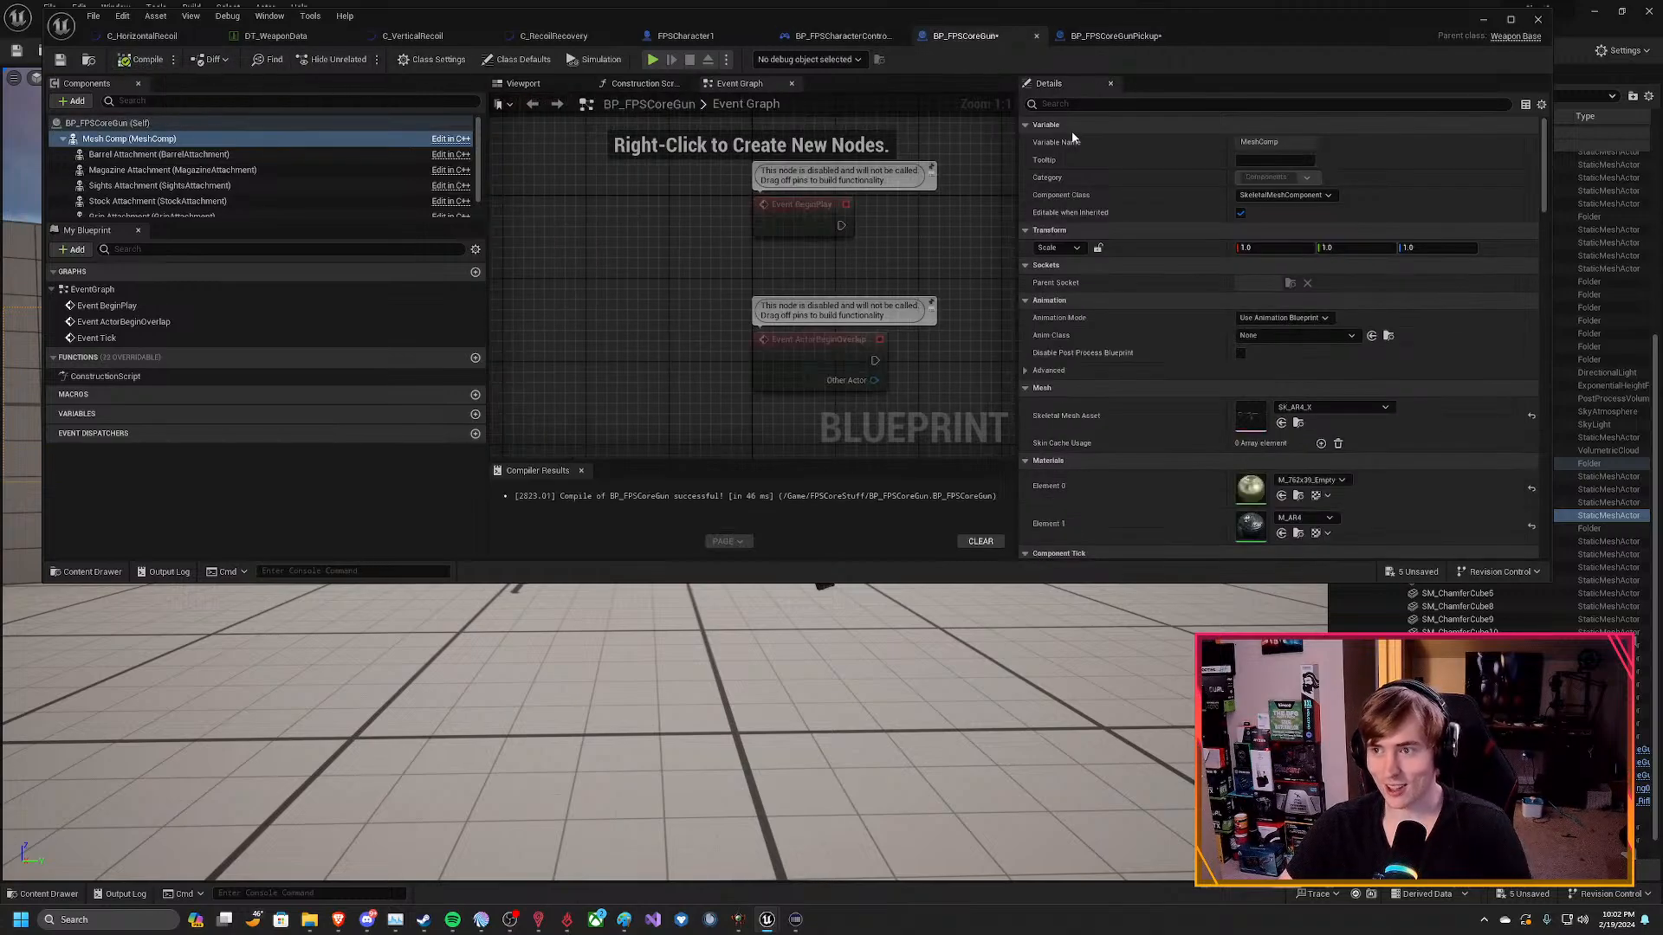
pyautogui.hotkey('ctrl', 's')
pyautogui.click(1104, 35)
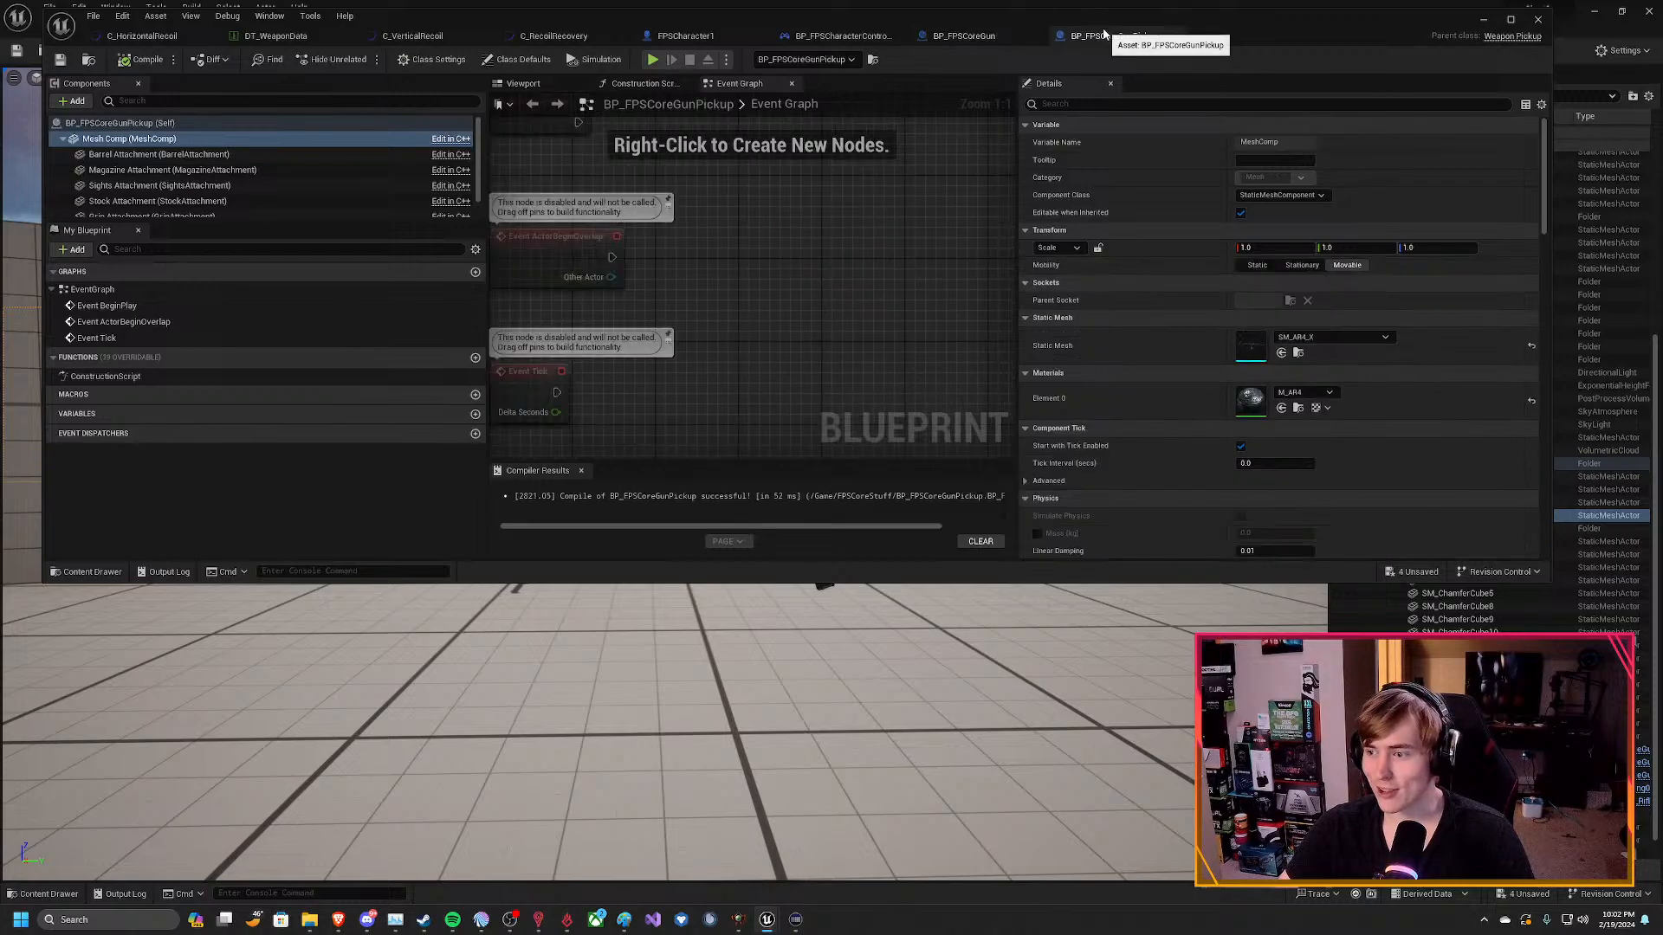
# Return to the FirstPersonMap level and inspect the weapon pickups placed in it.
pyautogui.click(1484, 21)
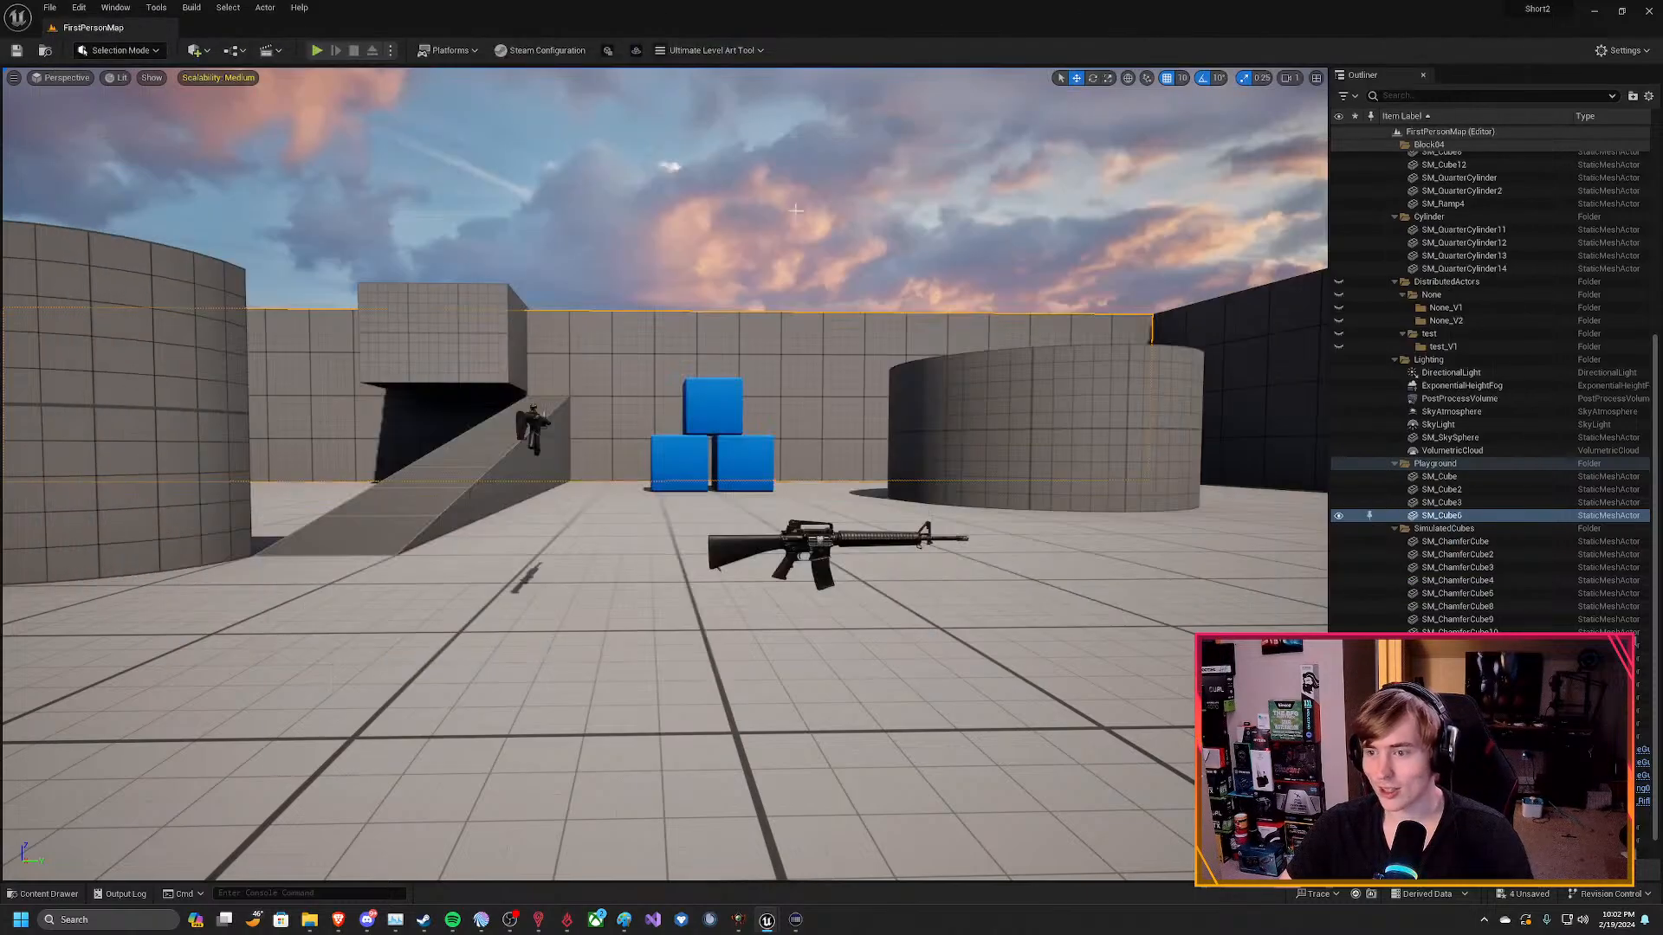
pyautogui.click(996, 238)
pyautogui.moveTo(665, 474); pyautogui.dragTo(1173, 516, button='right')
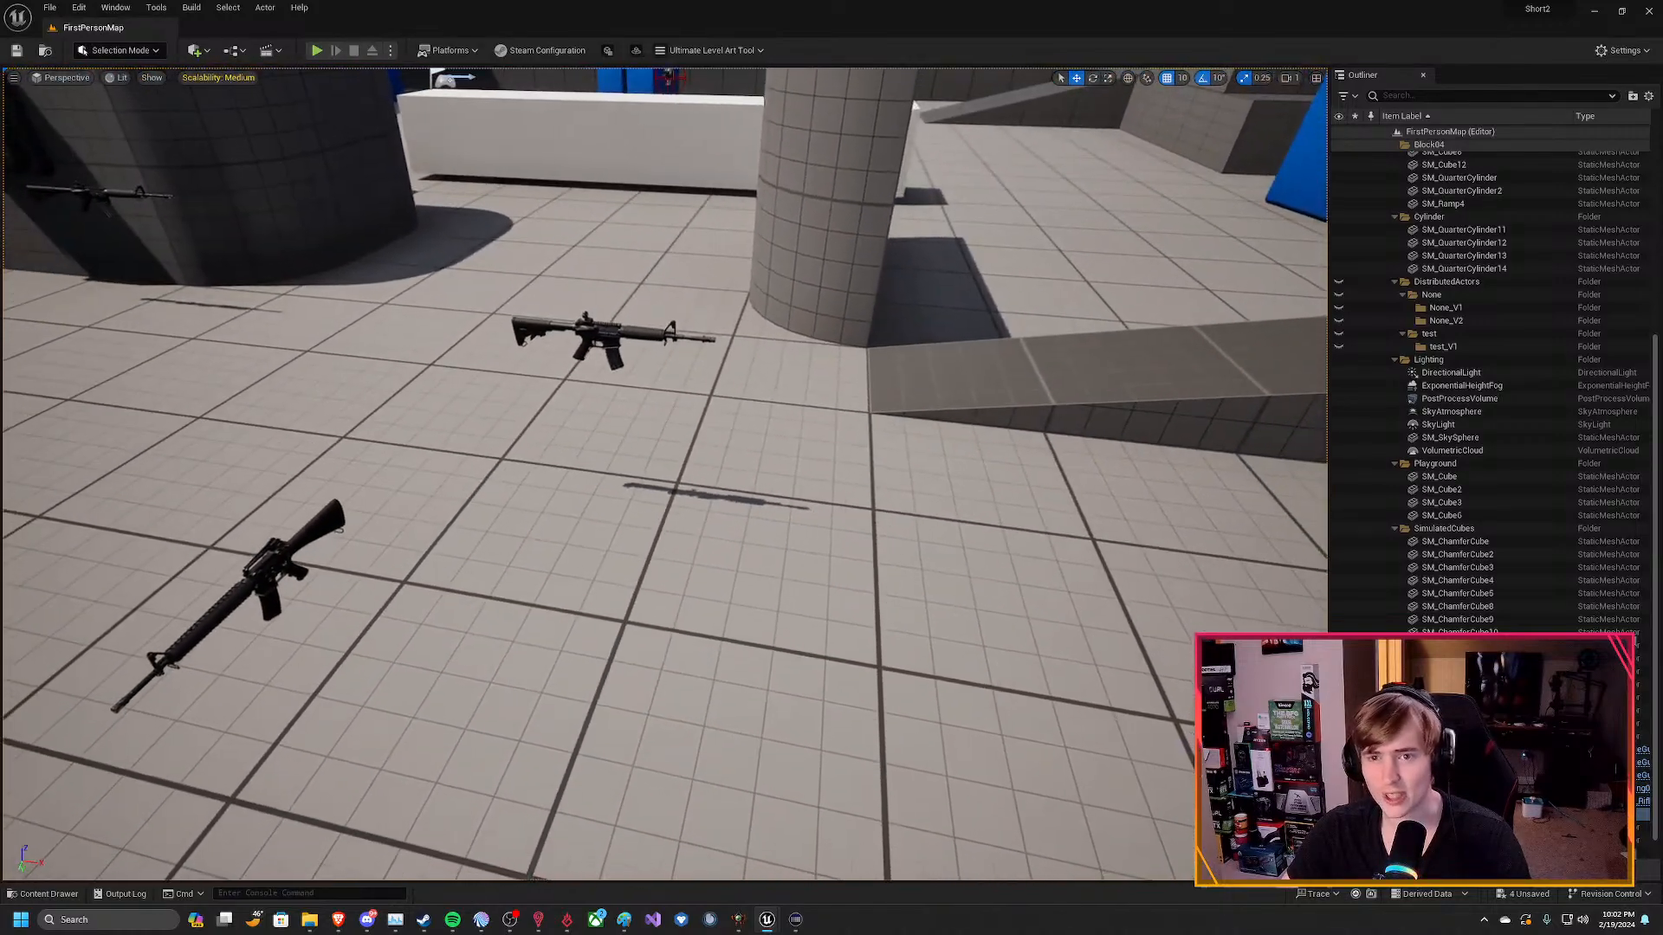
# Play-test the level by picking up a rifle and checking how the equipped weapon appears, and stop the session.
pyautogui.click(318, 50)
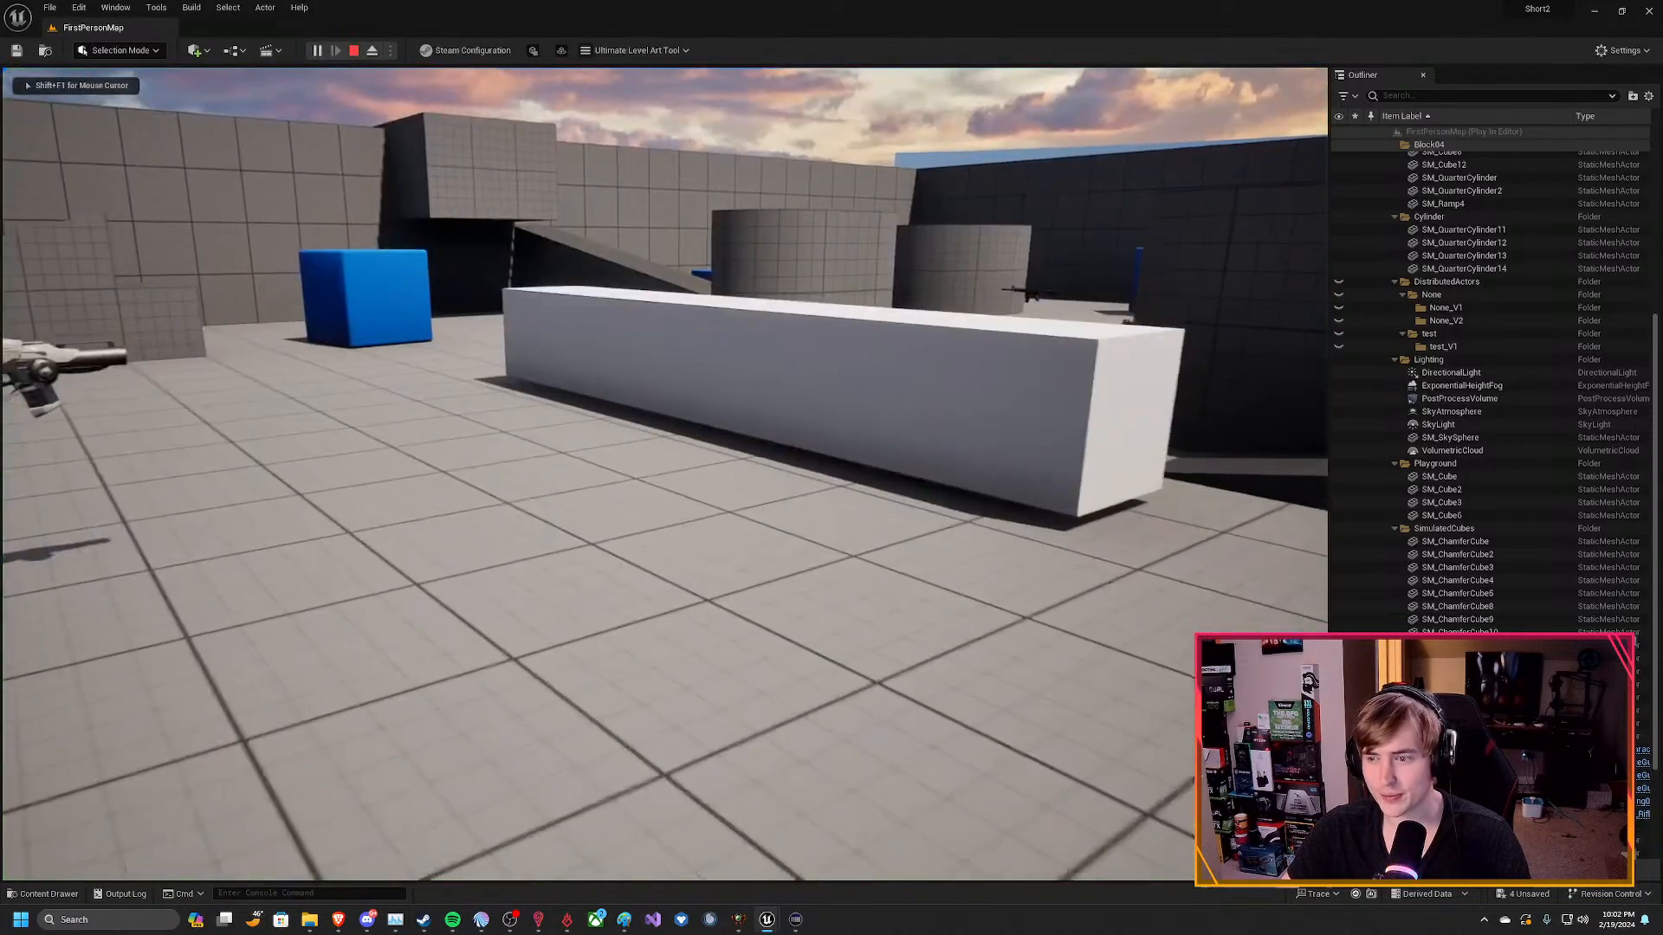
pyautogui.press('w')
pyautogui.press('space')
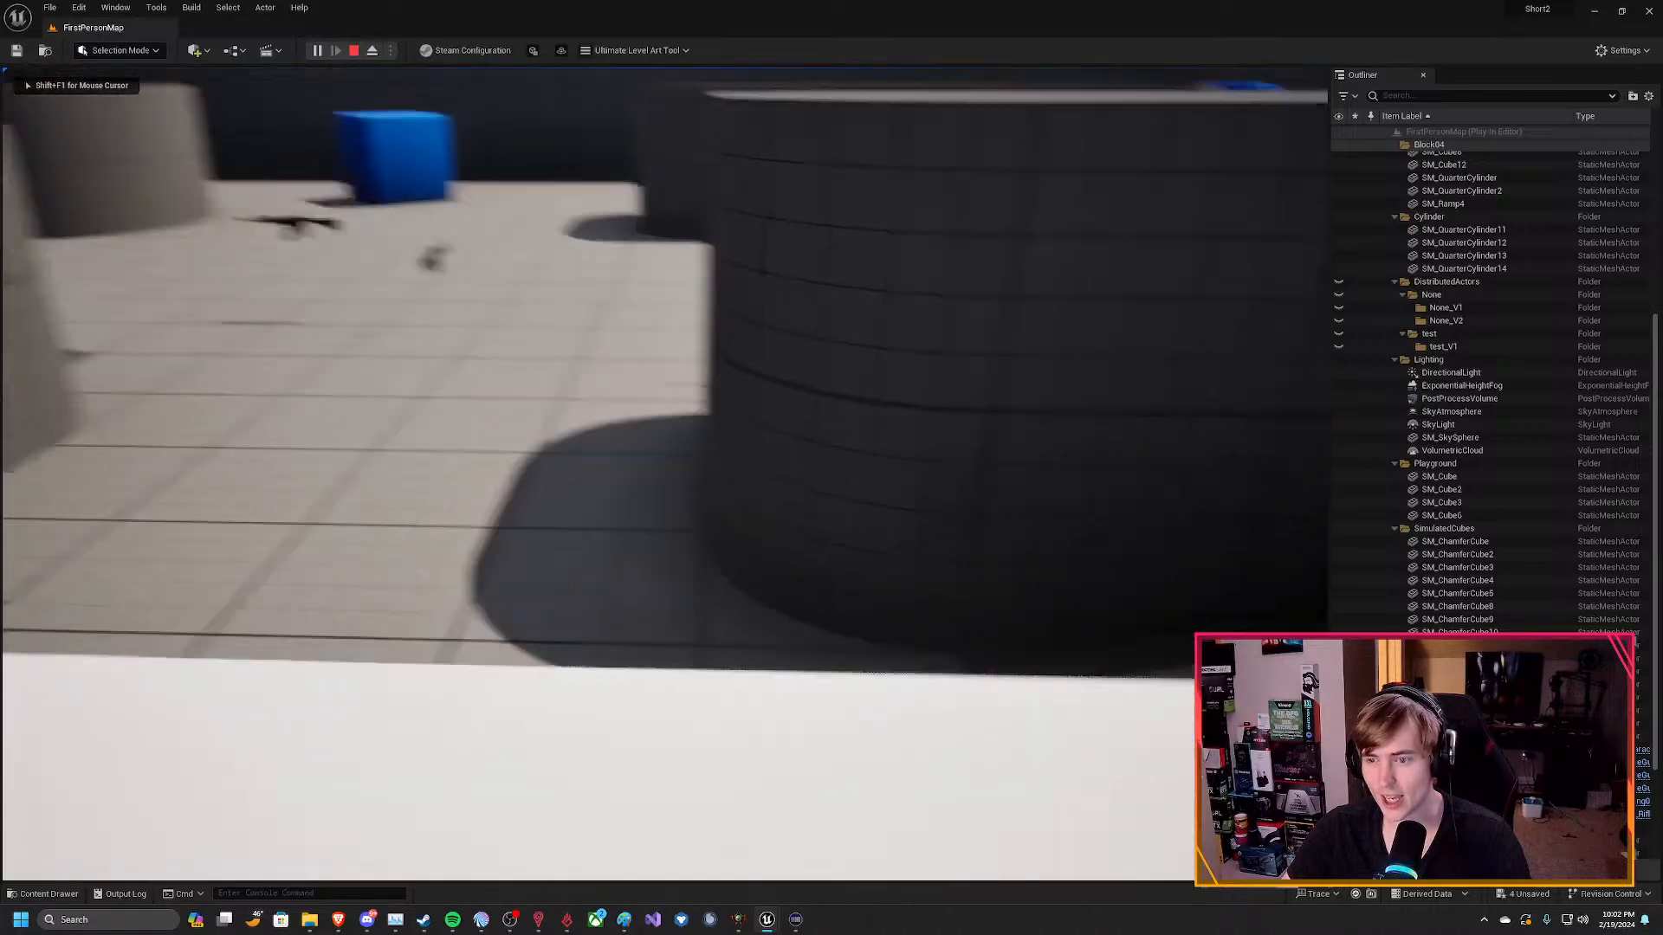
pyautogui.press('space')
pyautogui.press('w')
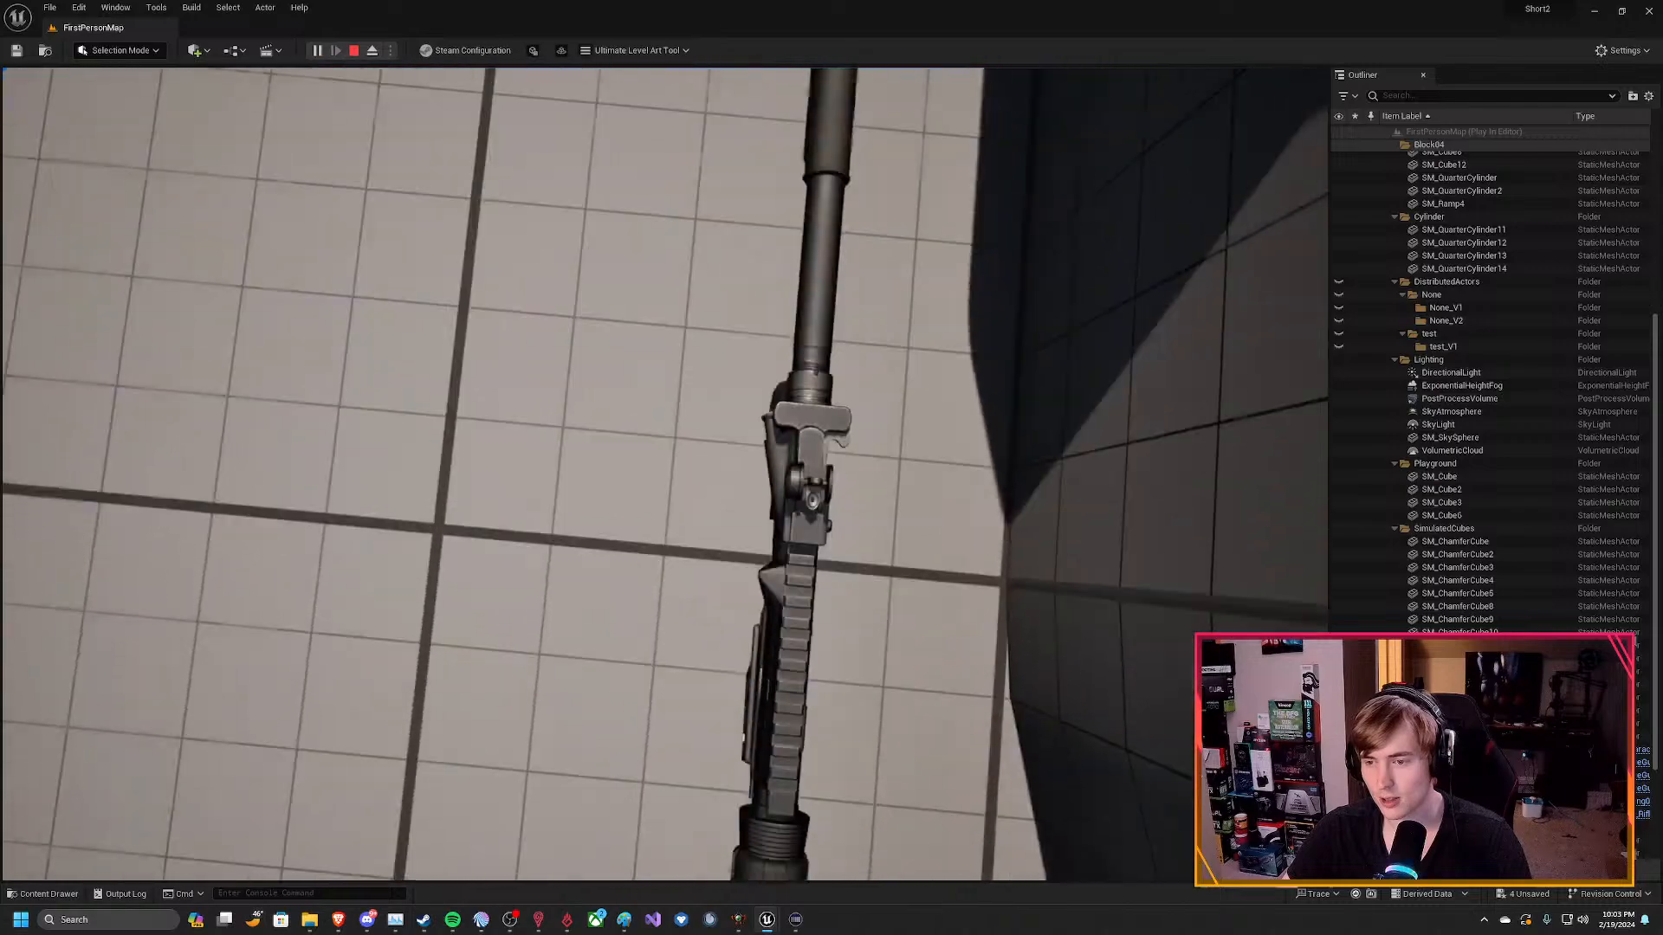
pyautogui.press('e')
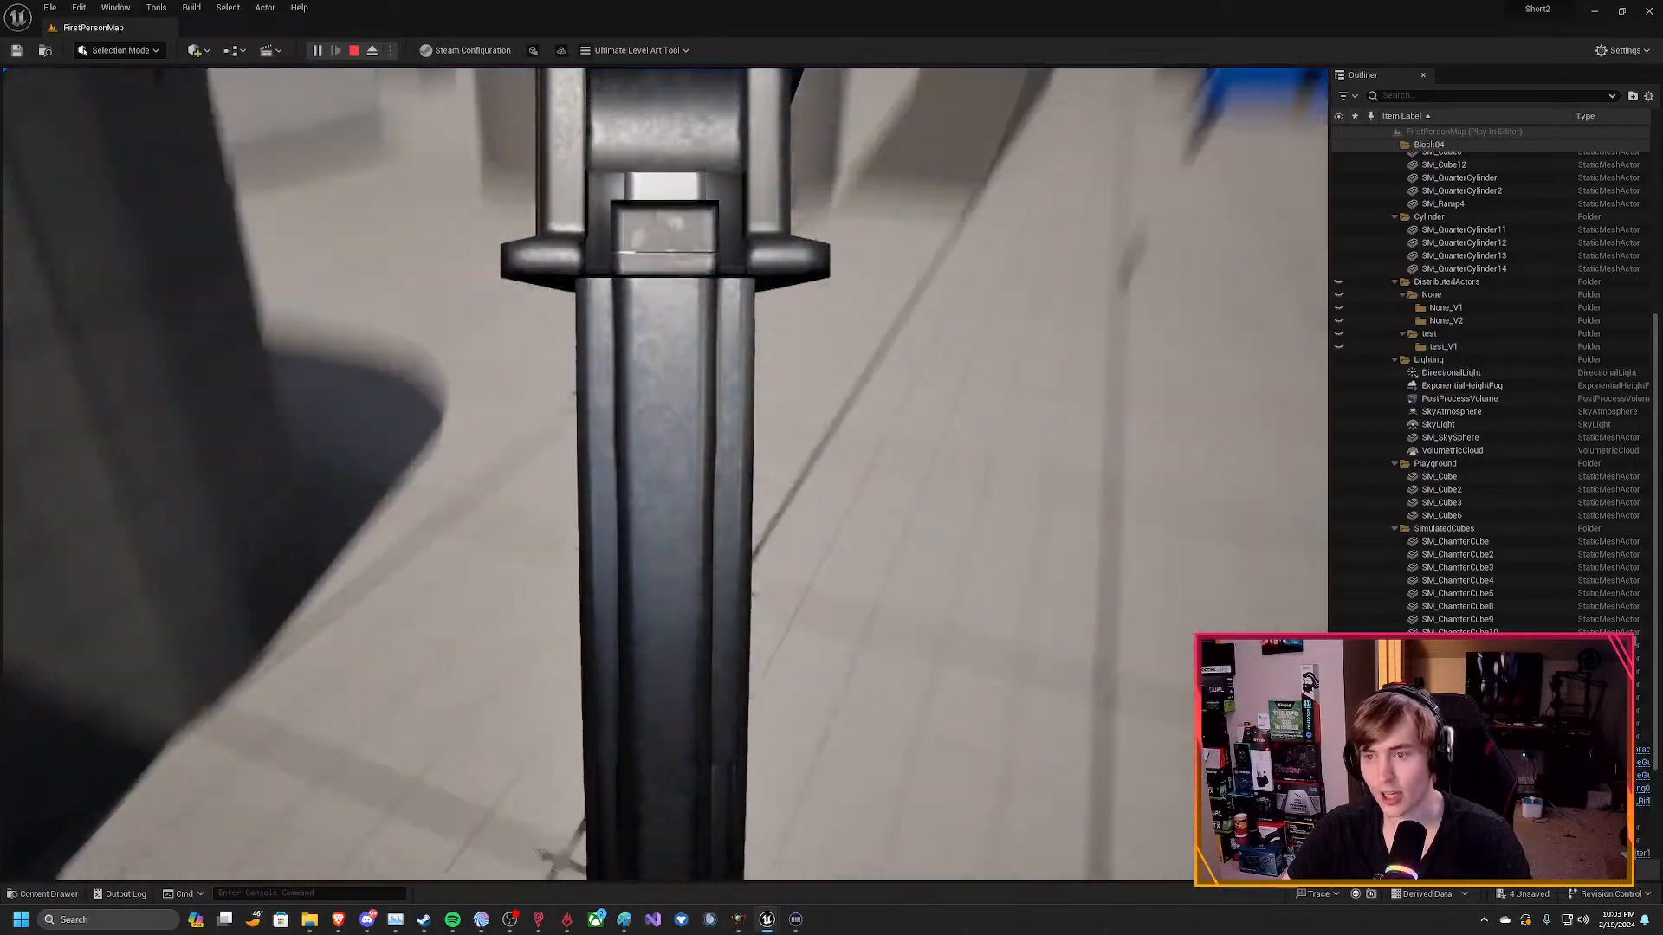
pyautogui.press('s')
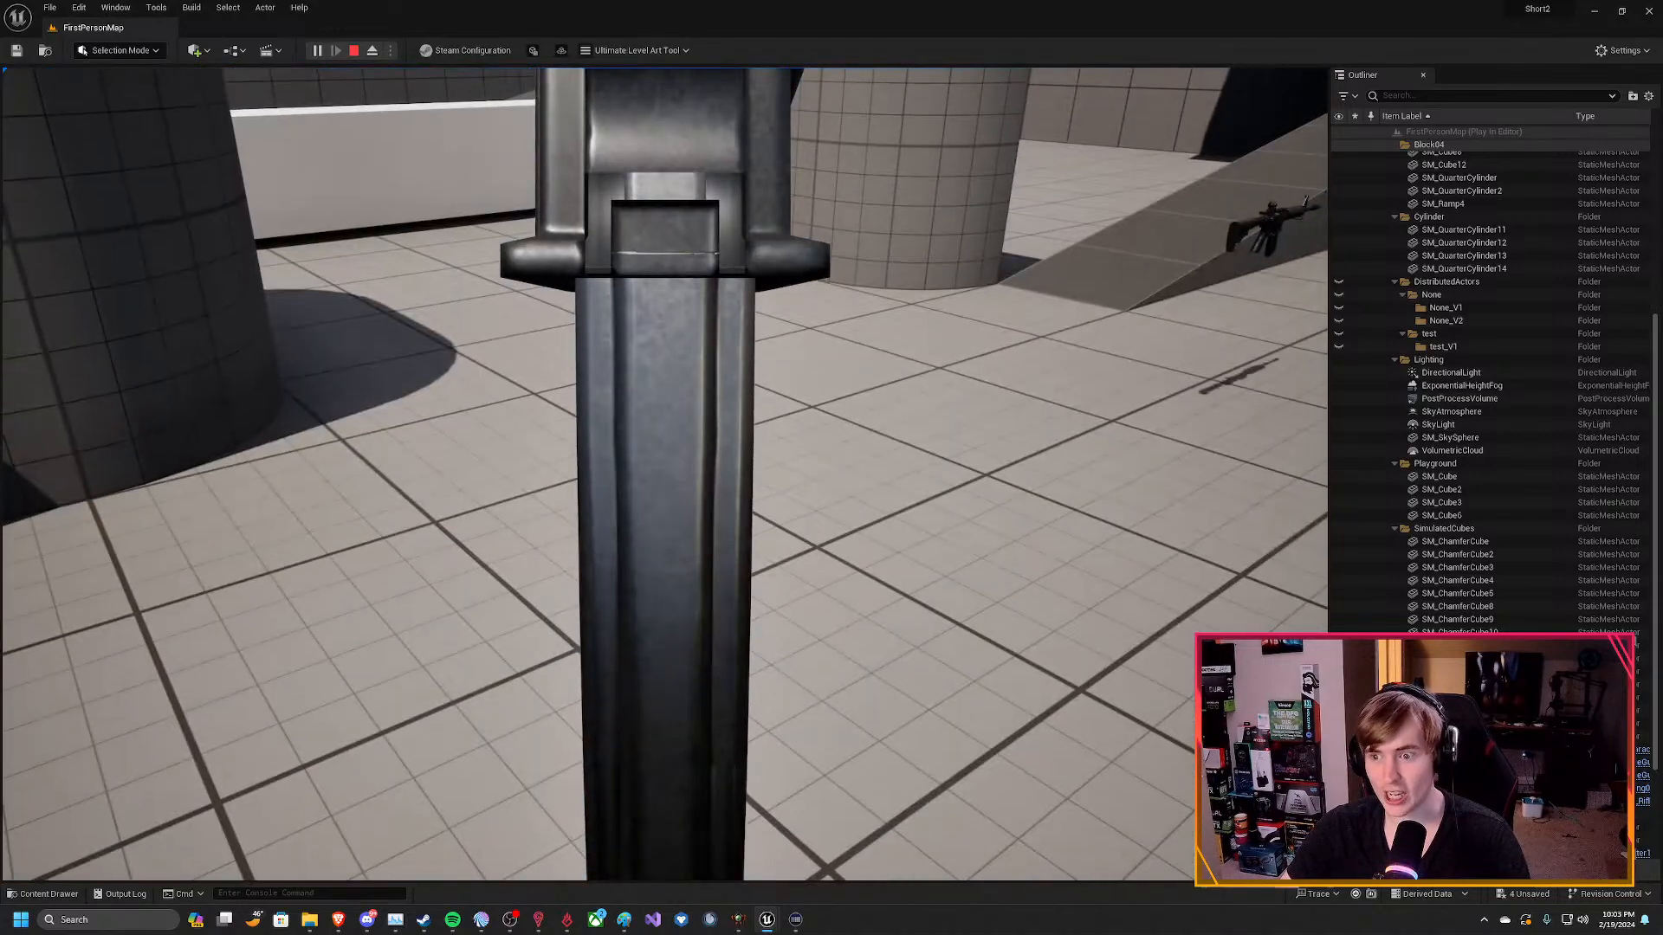
pyautogui.press('Escape')
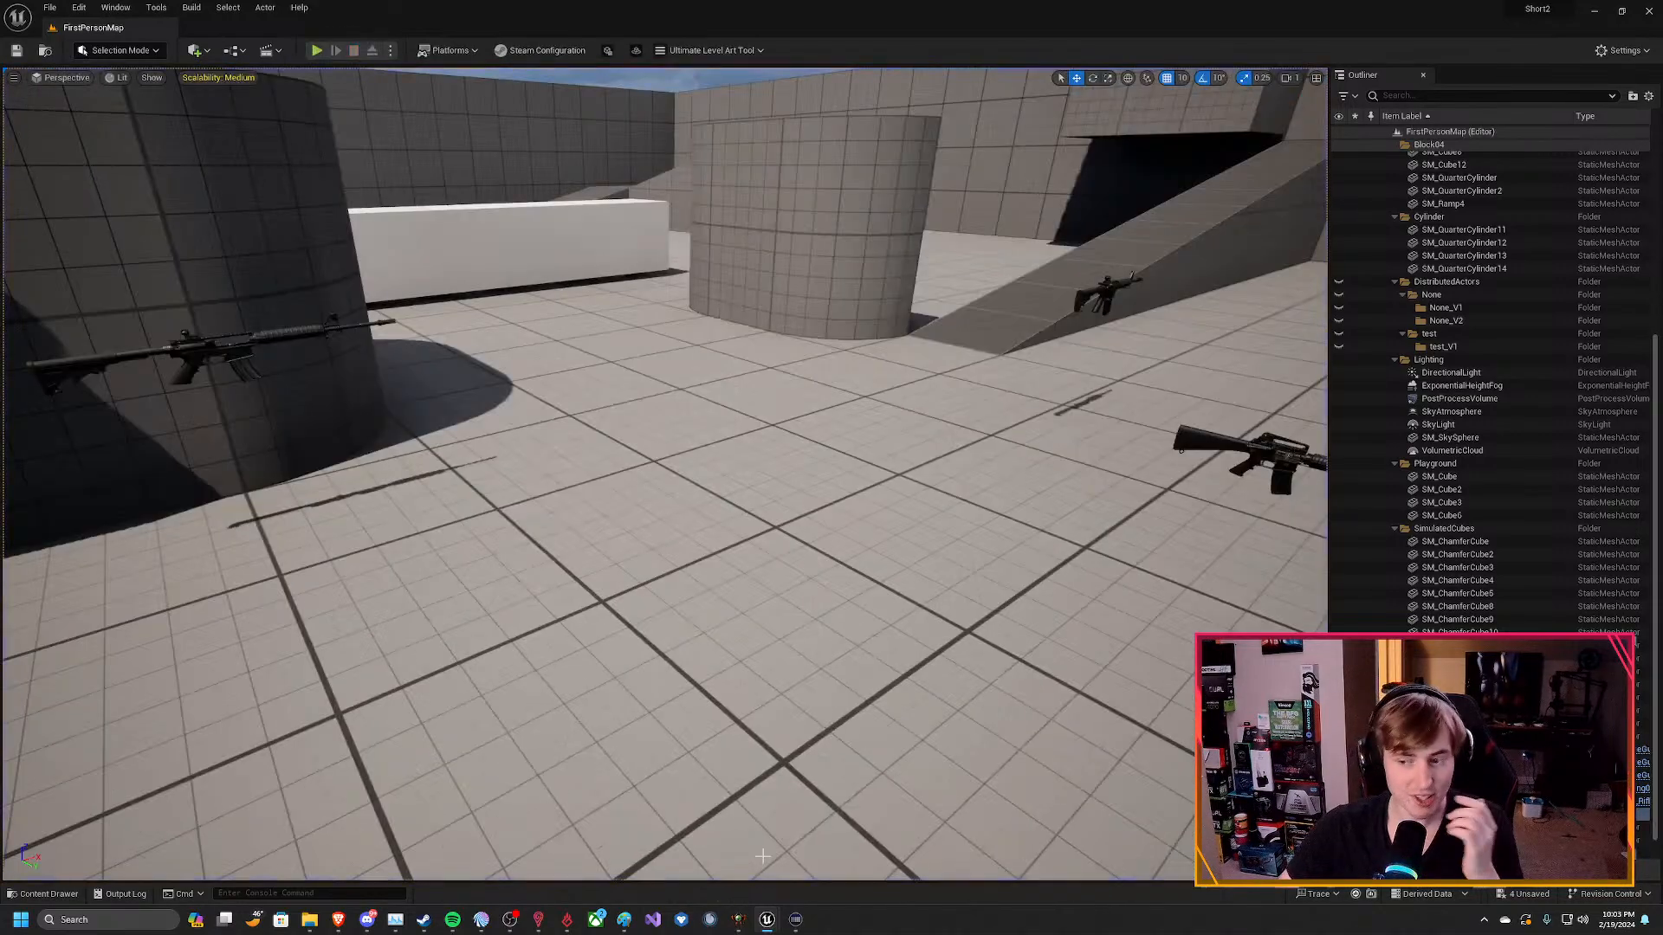
# Bring back the Blueprint window and examine FPSCharacter1's animation, movement, slide and vault defaults.
pyautogui.moveTo(767, 919)
pyautogui.click(825, 838)
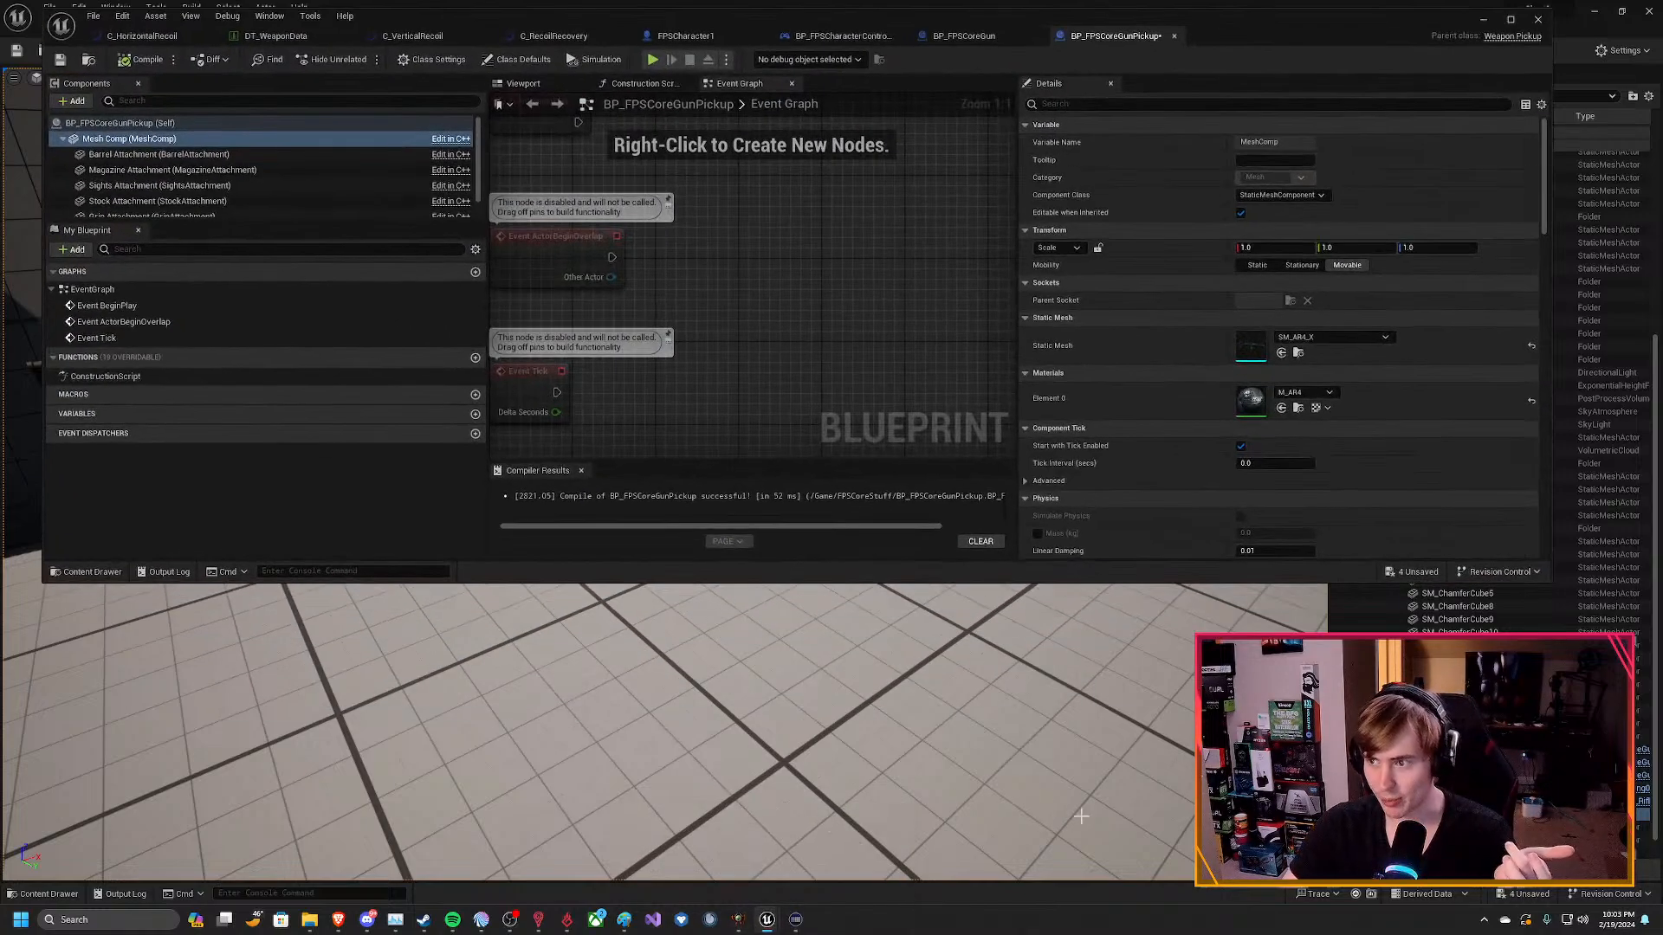
pyautogui.click(689, 39)
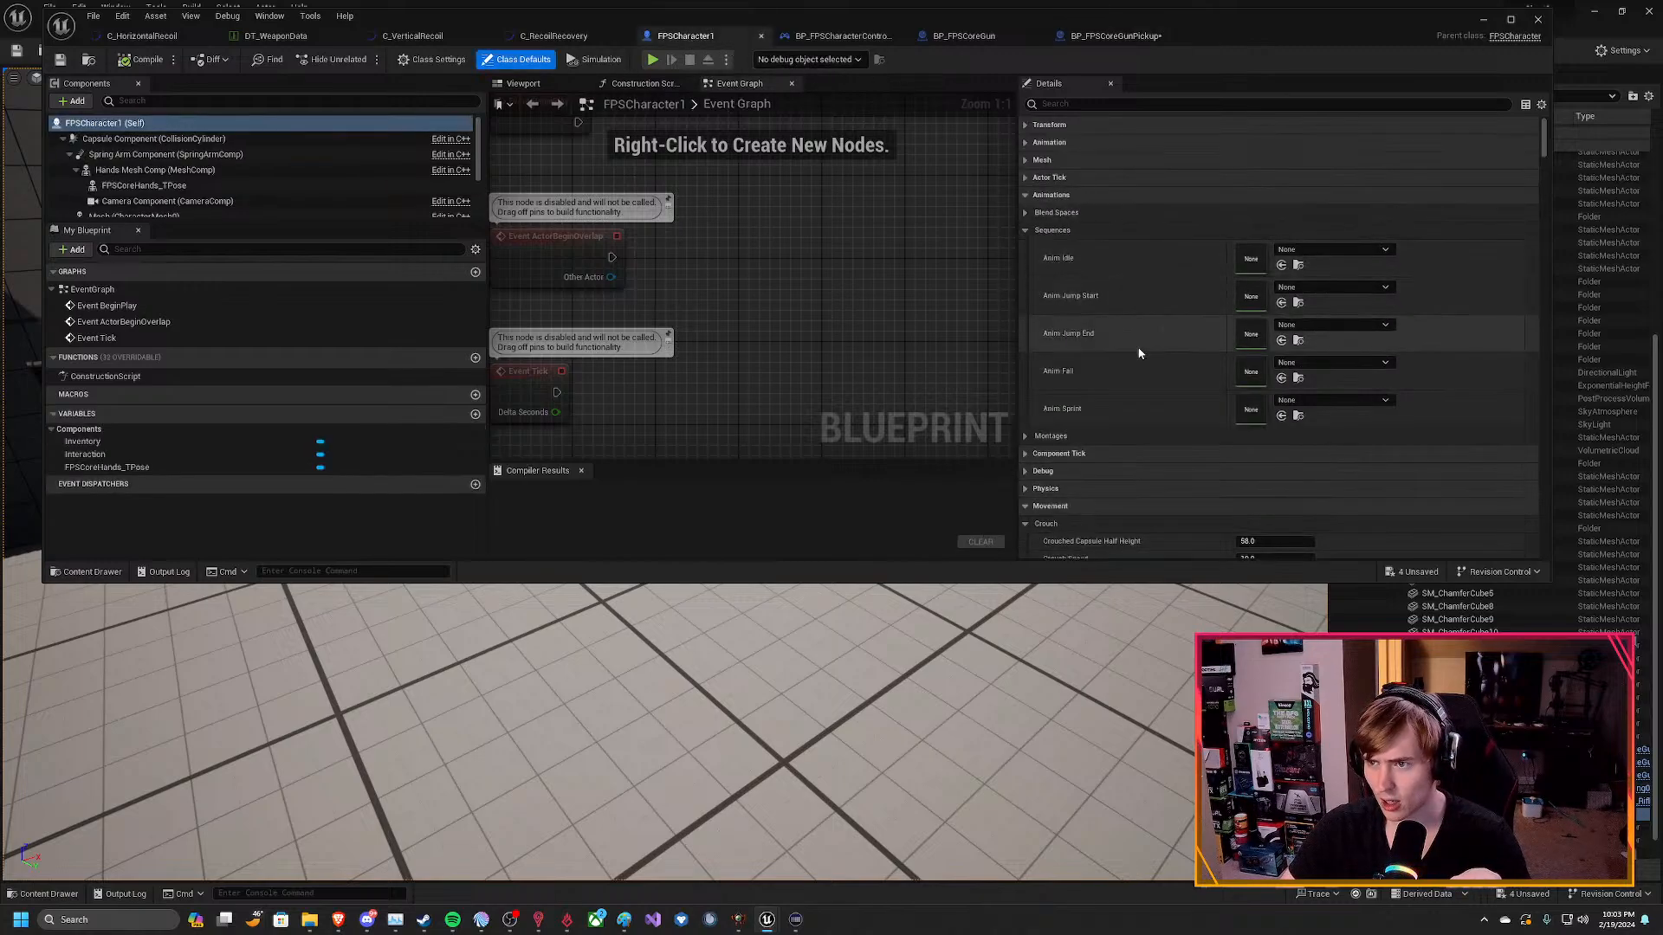
pyautogui.scroll(-4, 1067, 403)
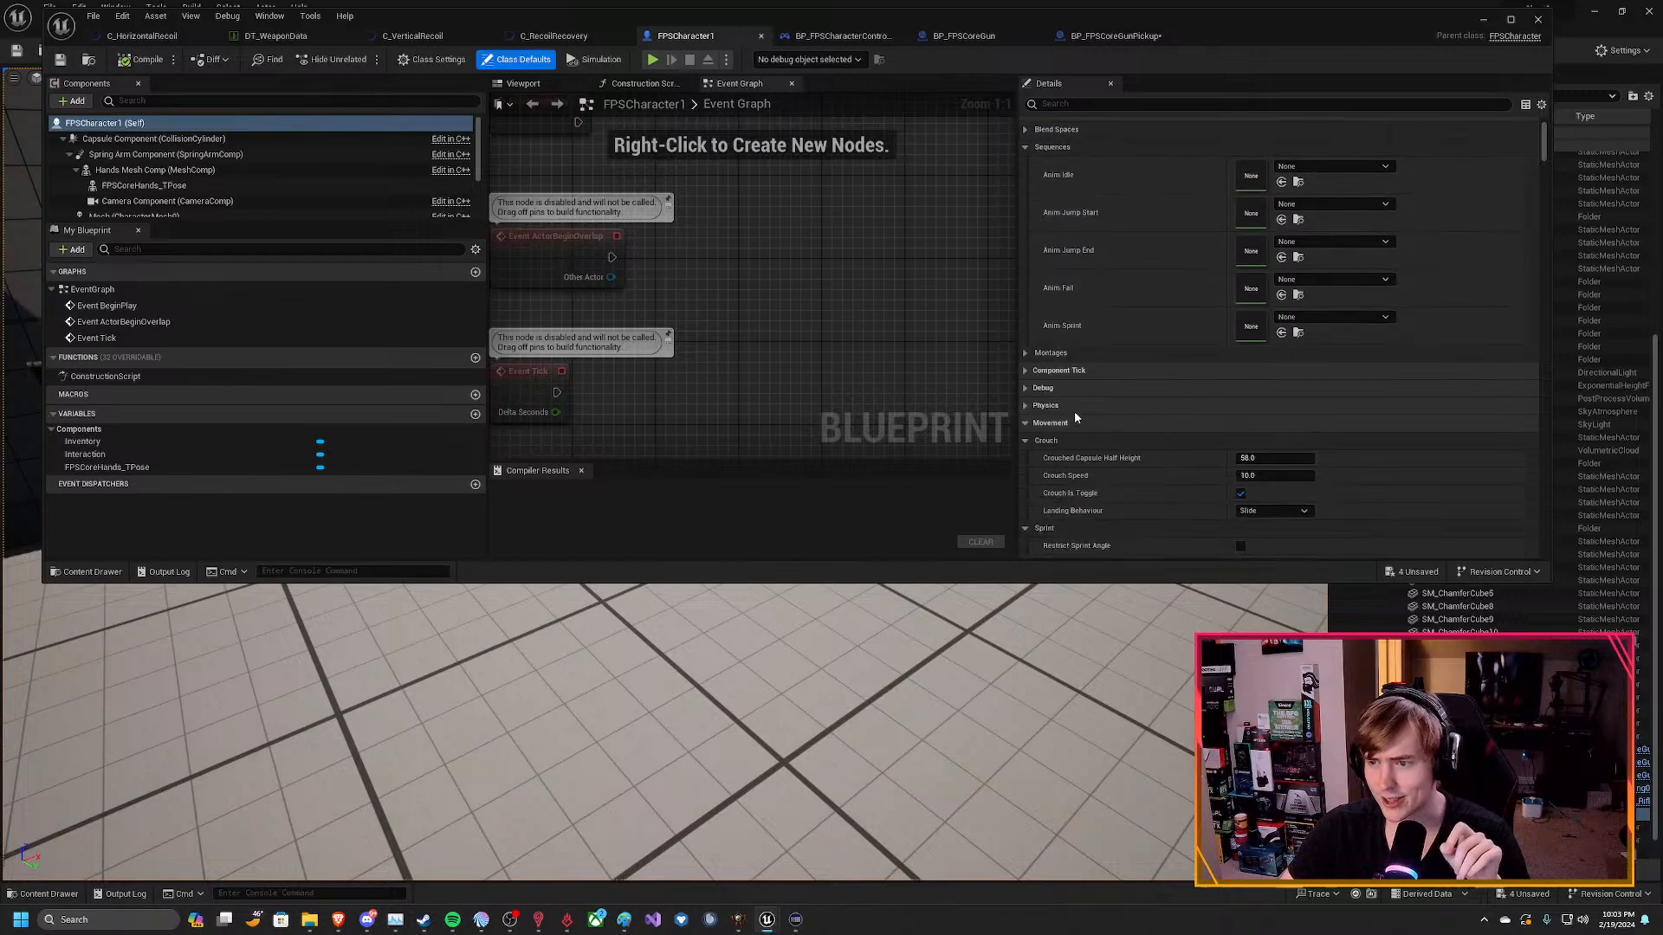
pyautogui.scroll(-7, 1117, 450)
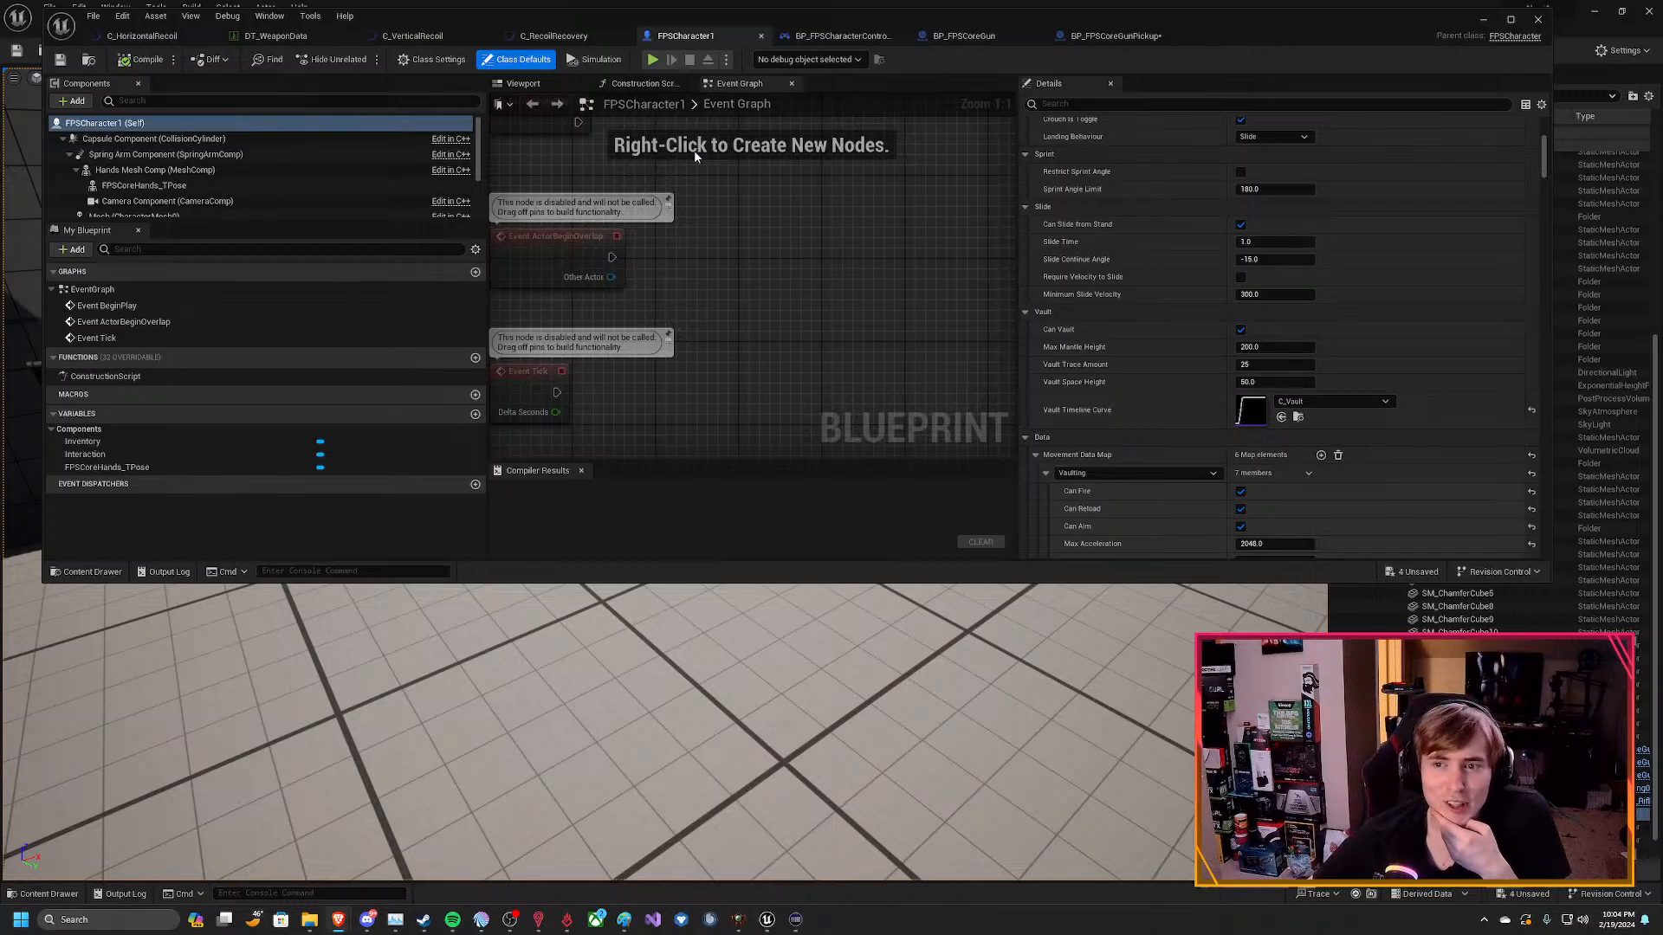
pyautogui.doubleClick(752, 105)
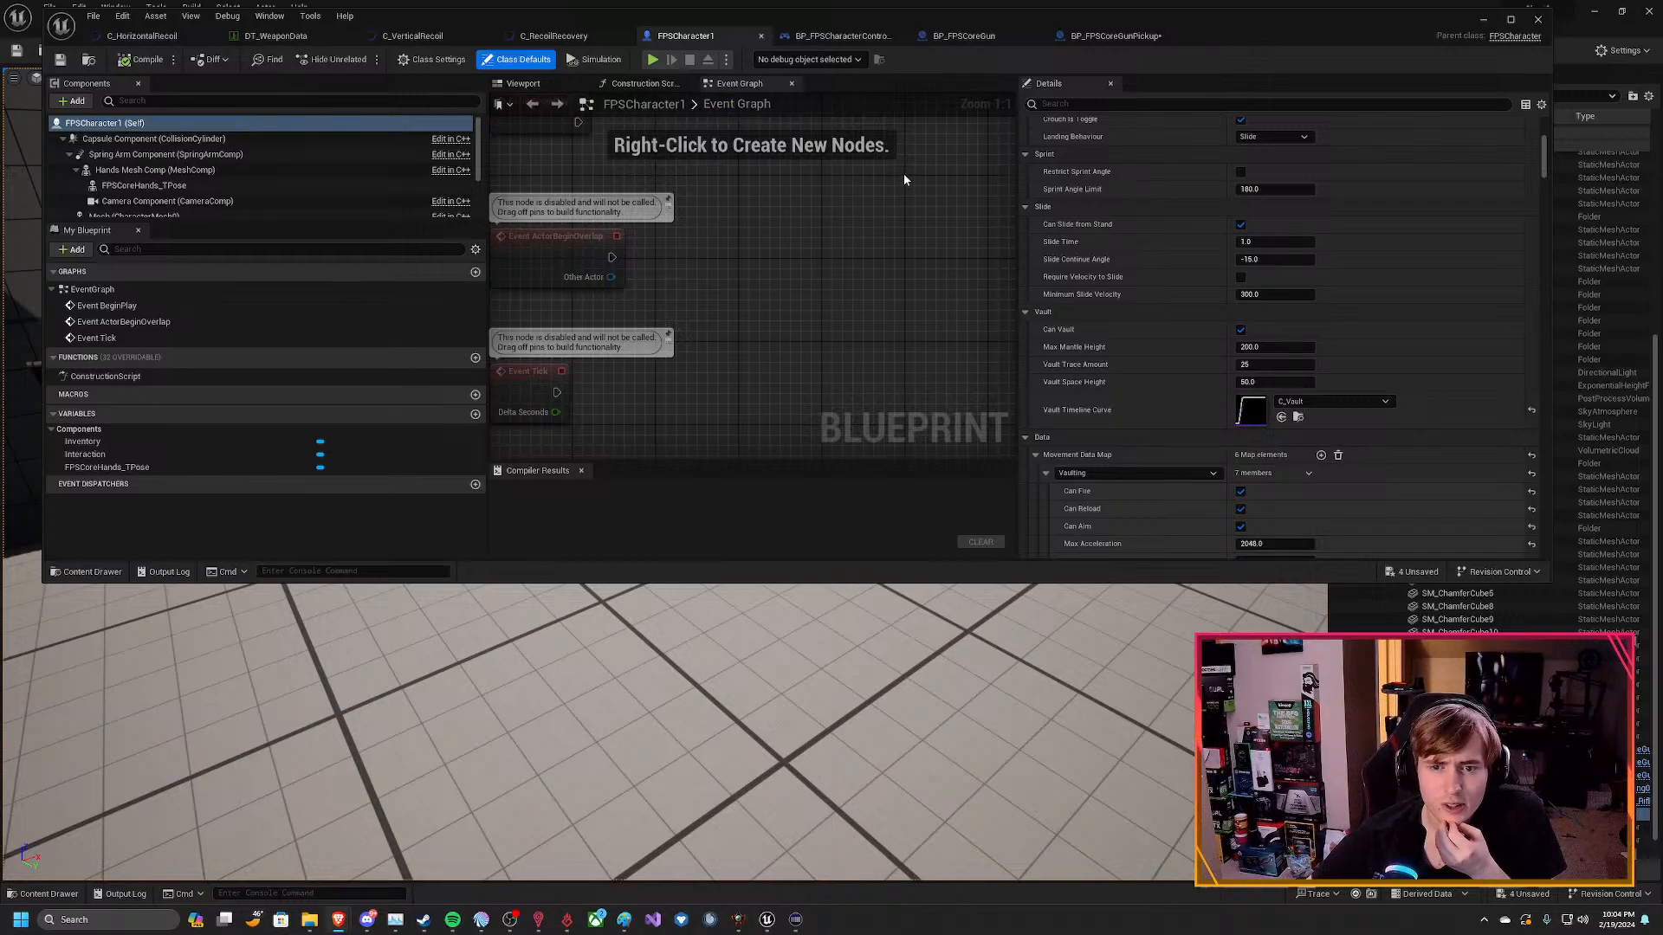
pyautogui.scroll(-5, 1223, 407)
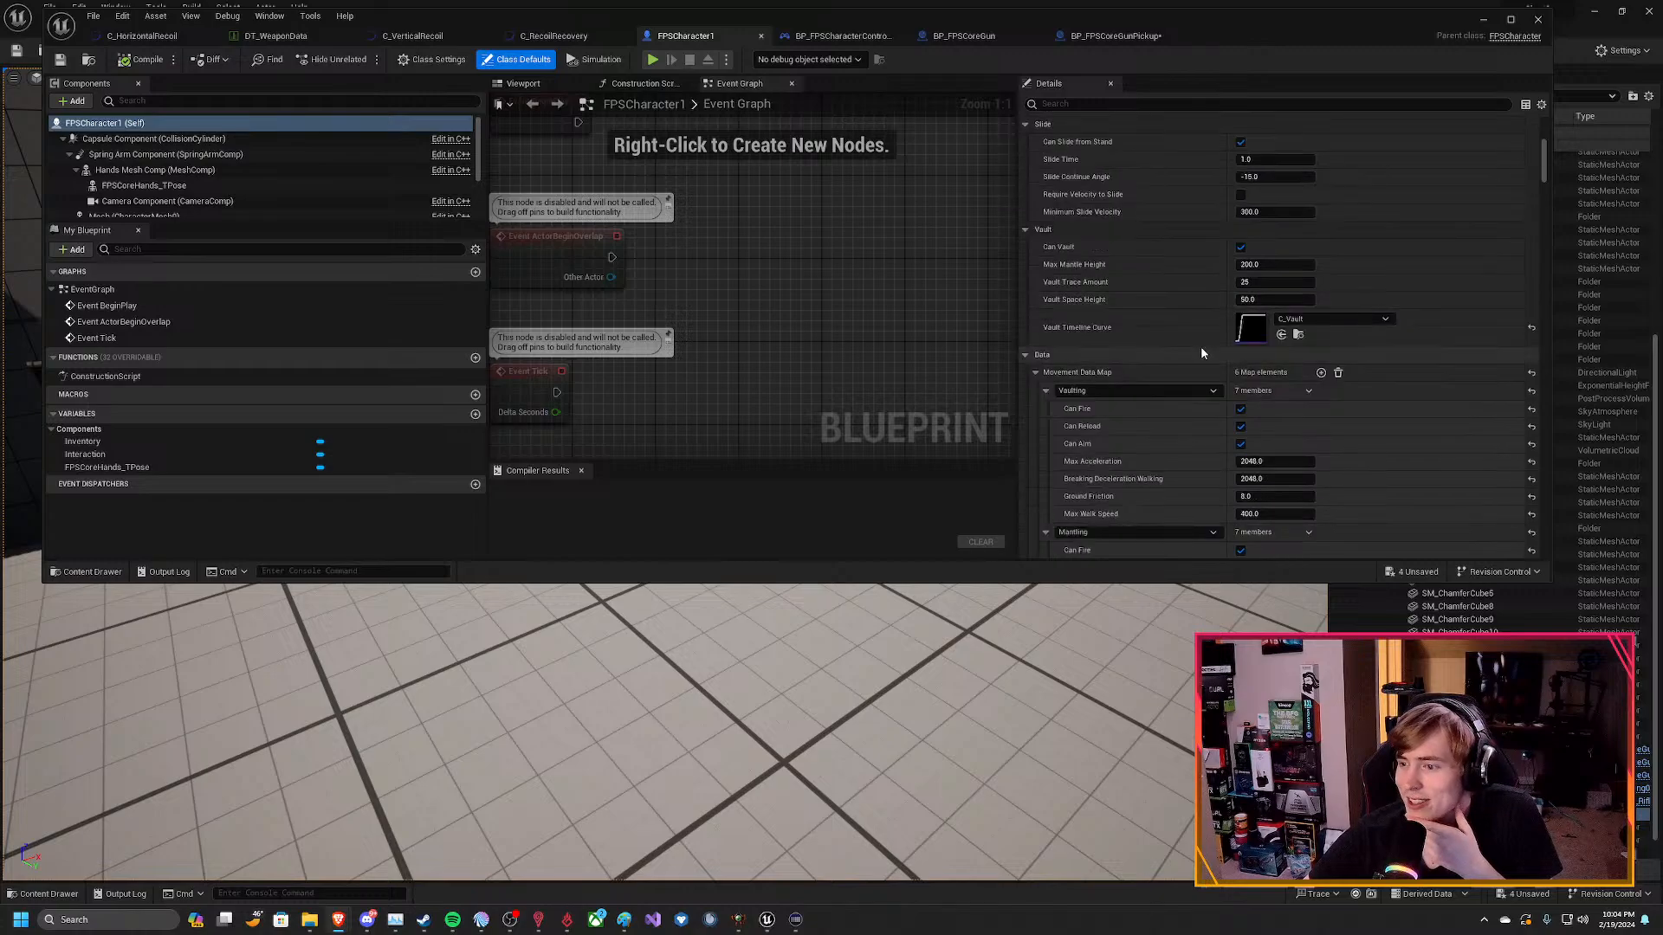
pyautogui.scroll(2, 1117, 320)
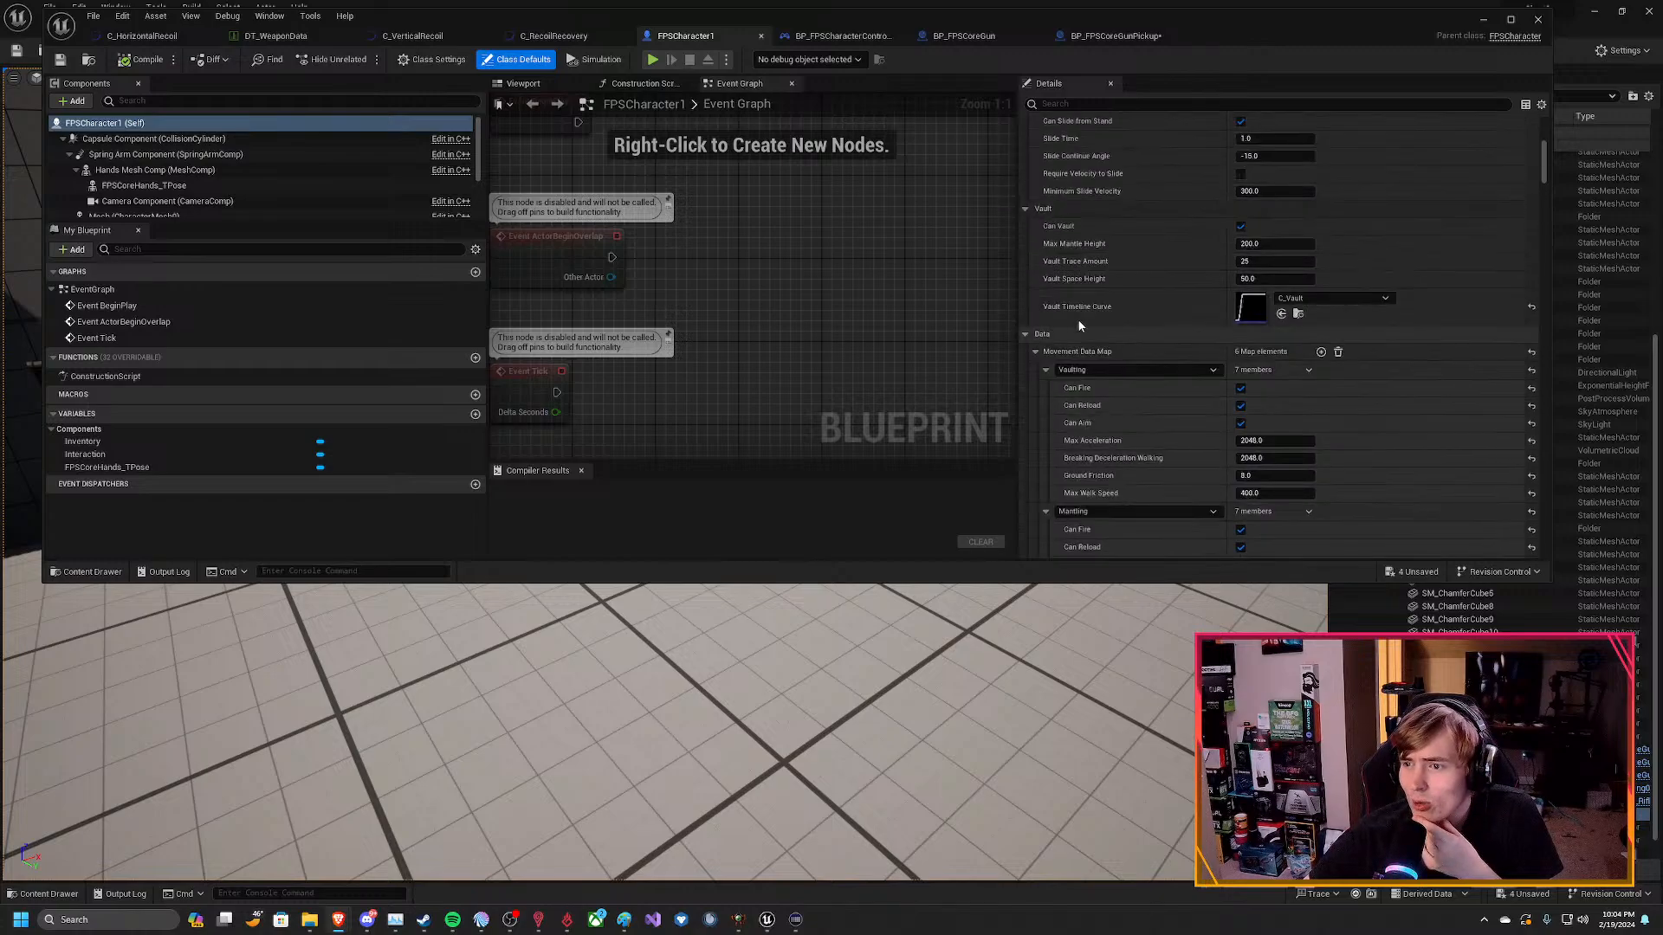
# Collapse the Data, Collision, Lighting, Skin Weights, Camera and Rendering groups in FPSCharacter1's class defaults.
pyautogui.click(1028, 333)
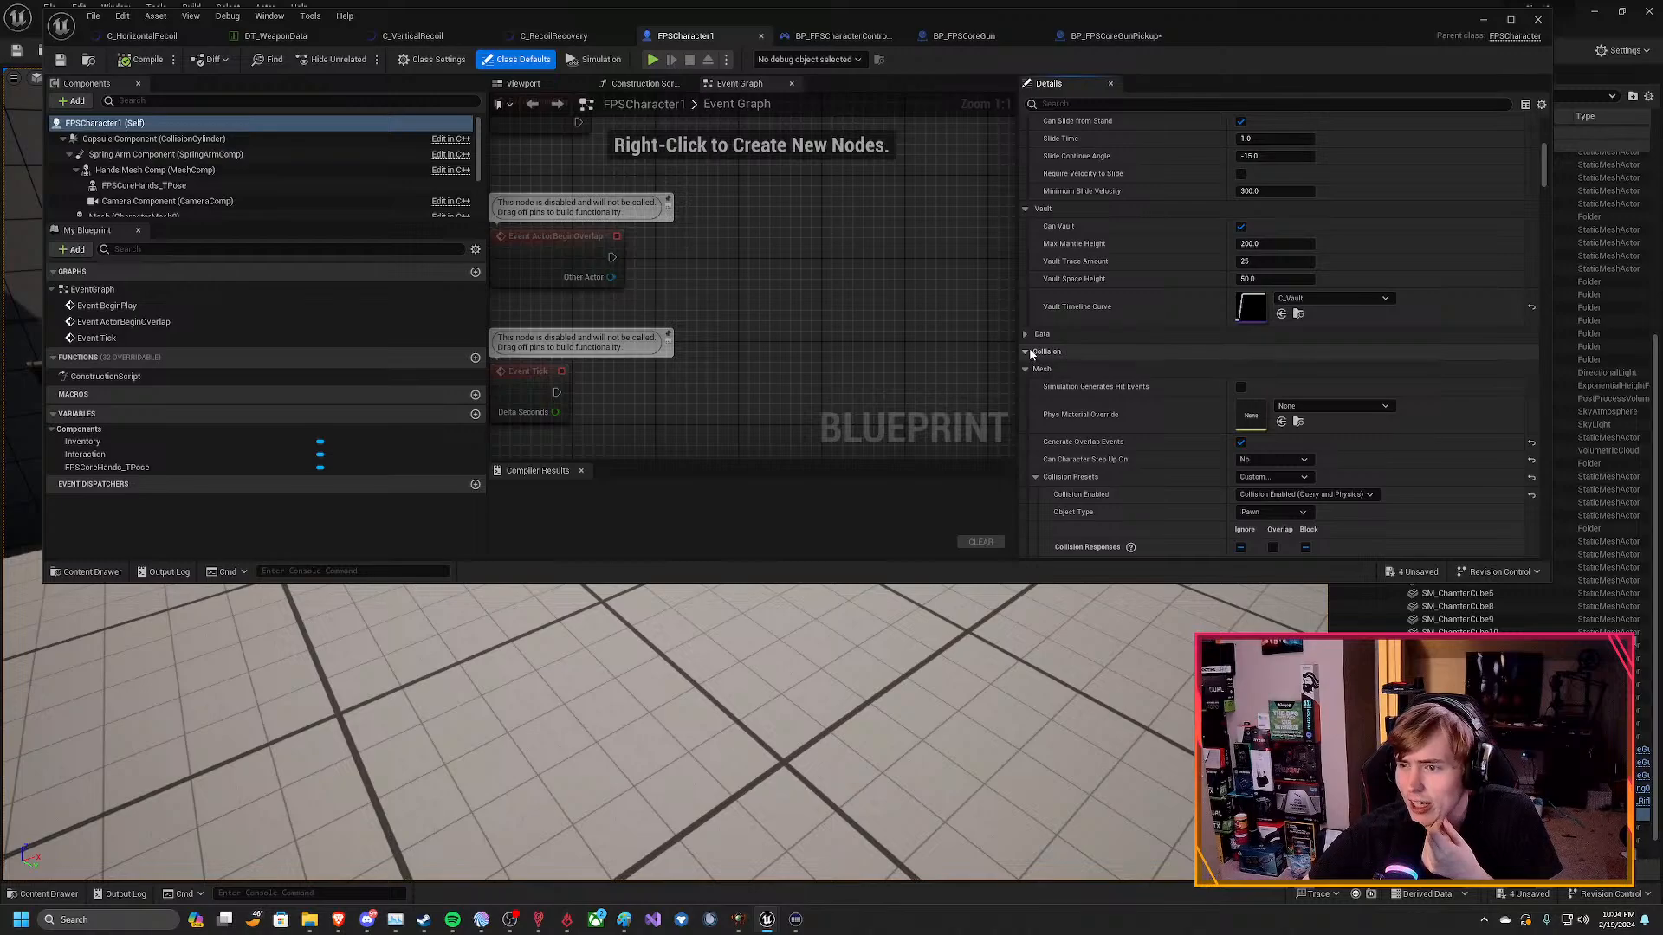
pyautogui.click(1026, 351)
pyautogui.click(1027, 404)
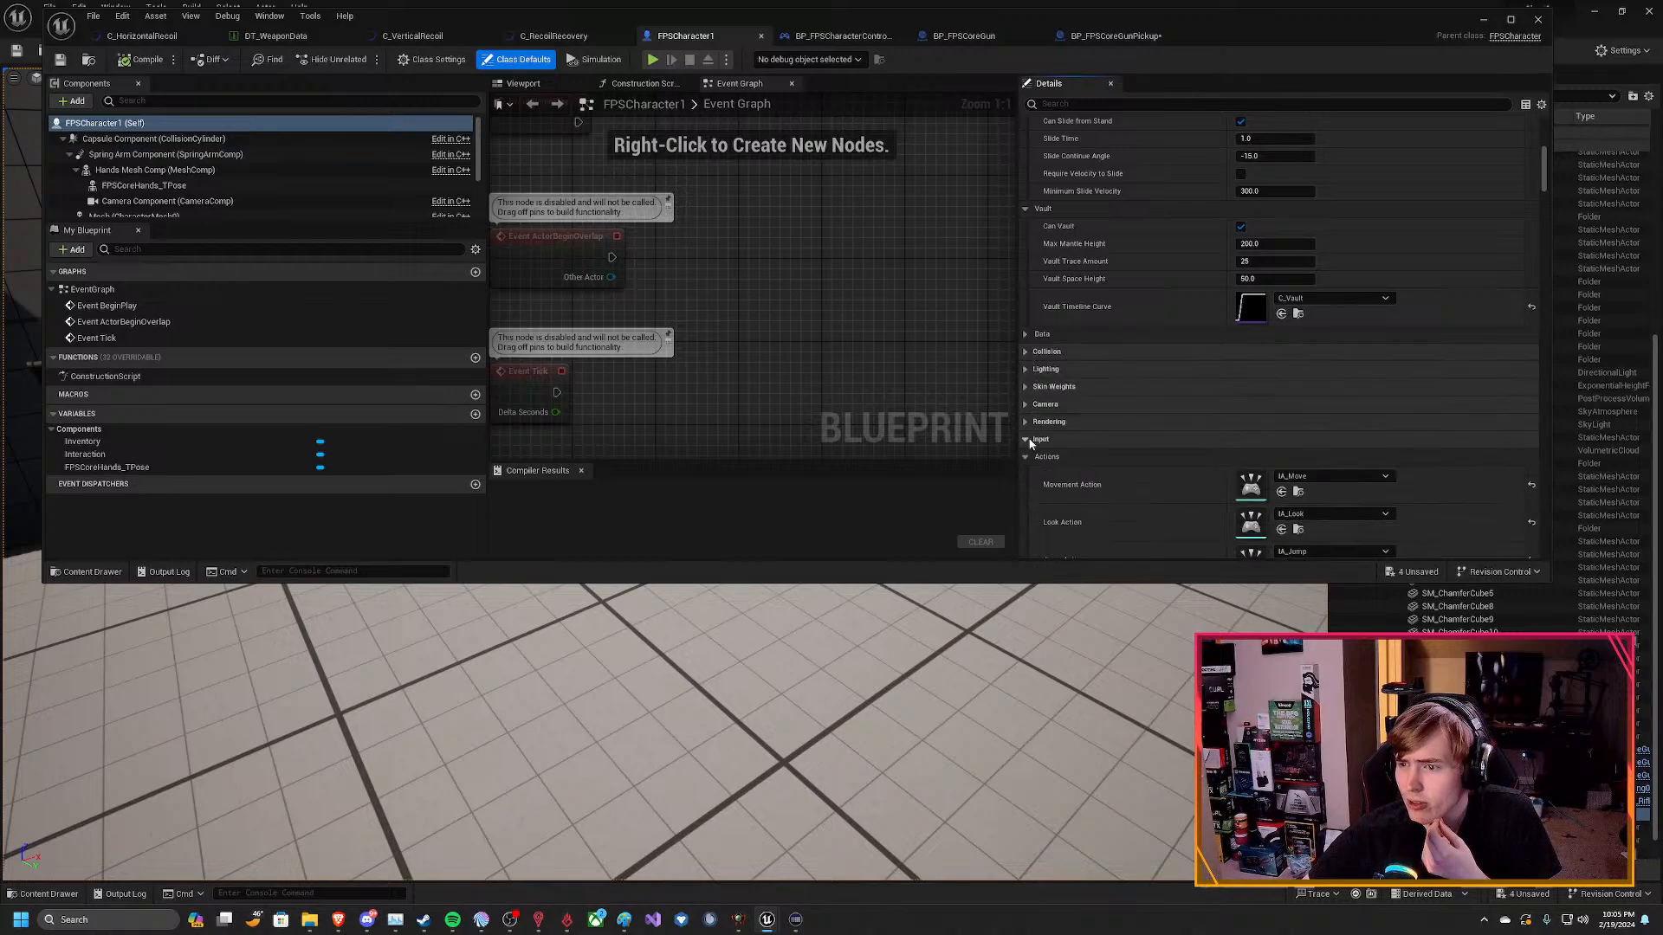
# Examine FPSCharacter1's input action assignments and the asset choices for its Base Mapping Context.
pyautogui.scroll(-5, 1158, 402)
pyautogui.scroll(-8, 1155, 395)
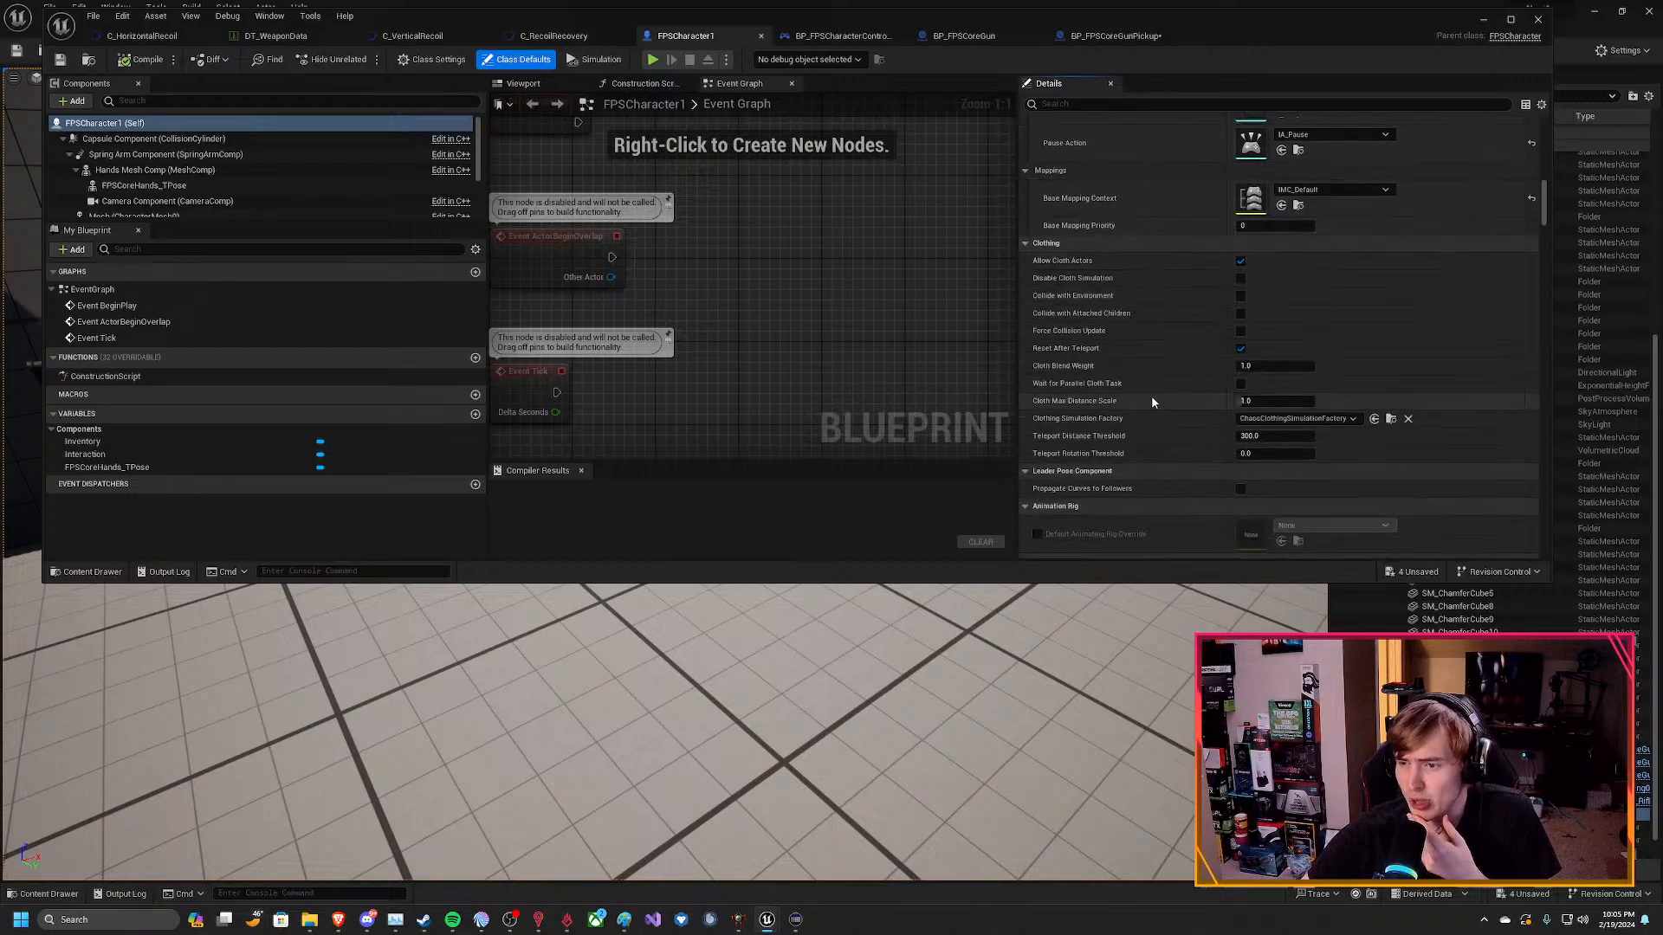
pyautogui.scroll(4, 1108, 308)
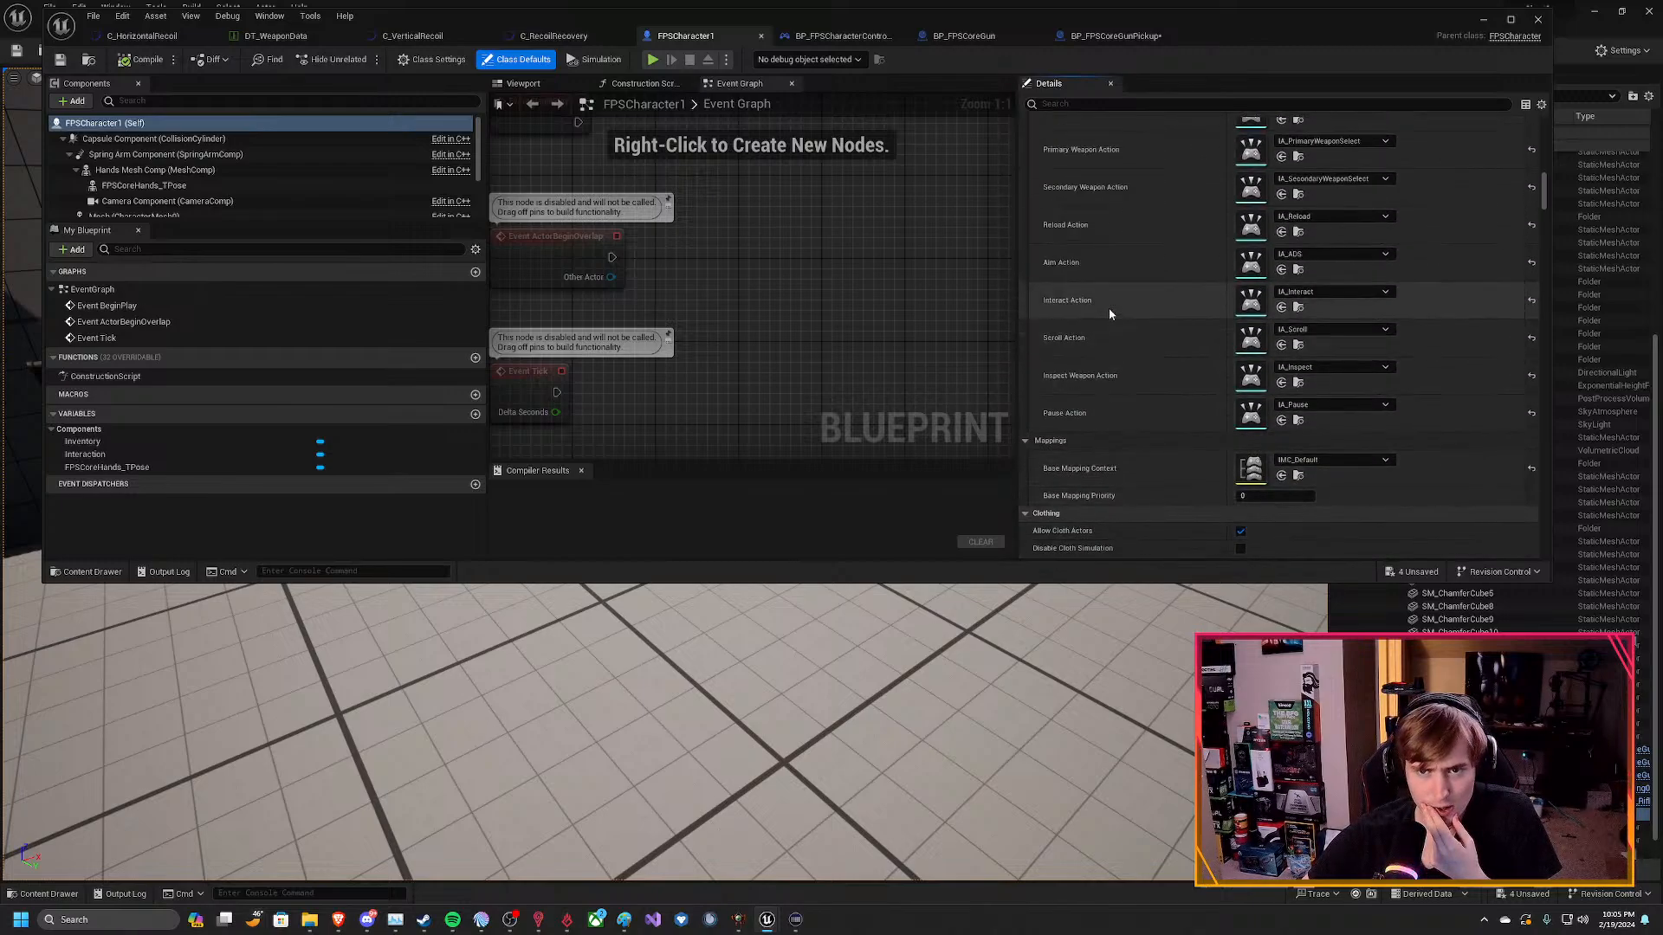
pyautogui.scroll(1, 1109, 313)
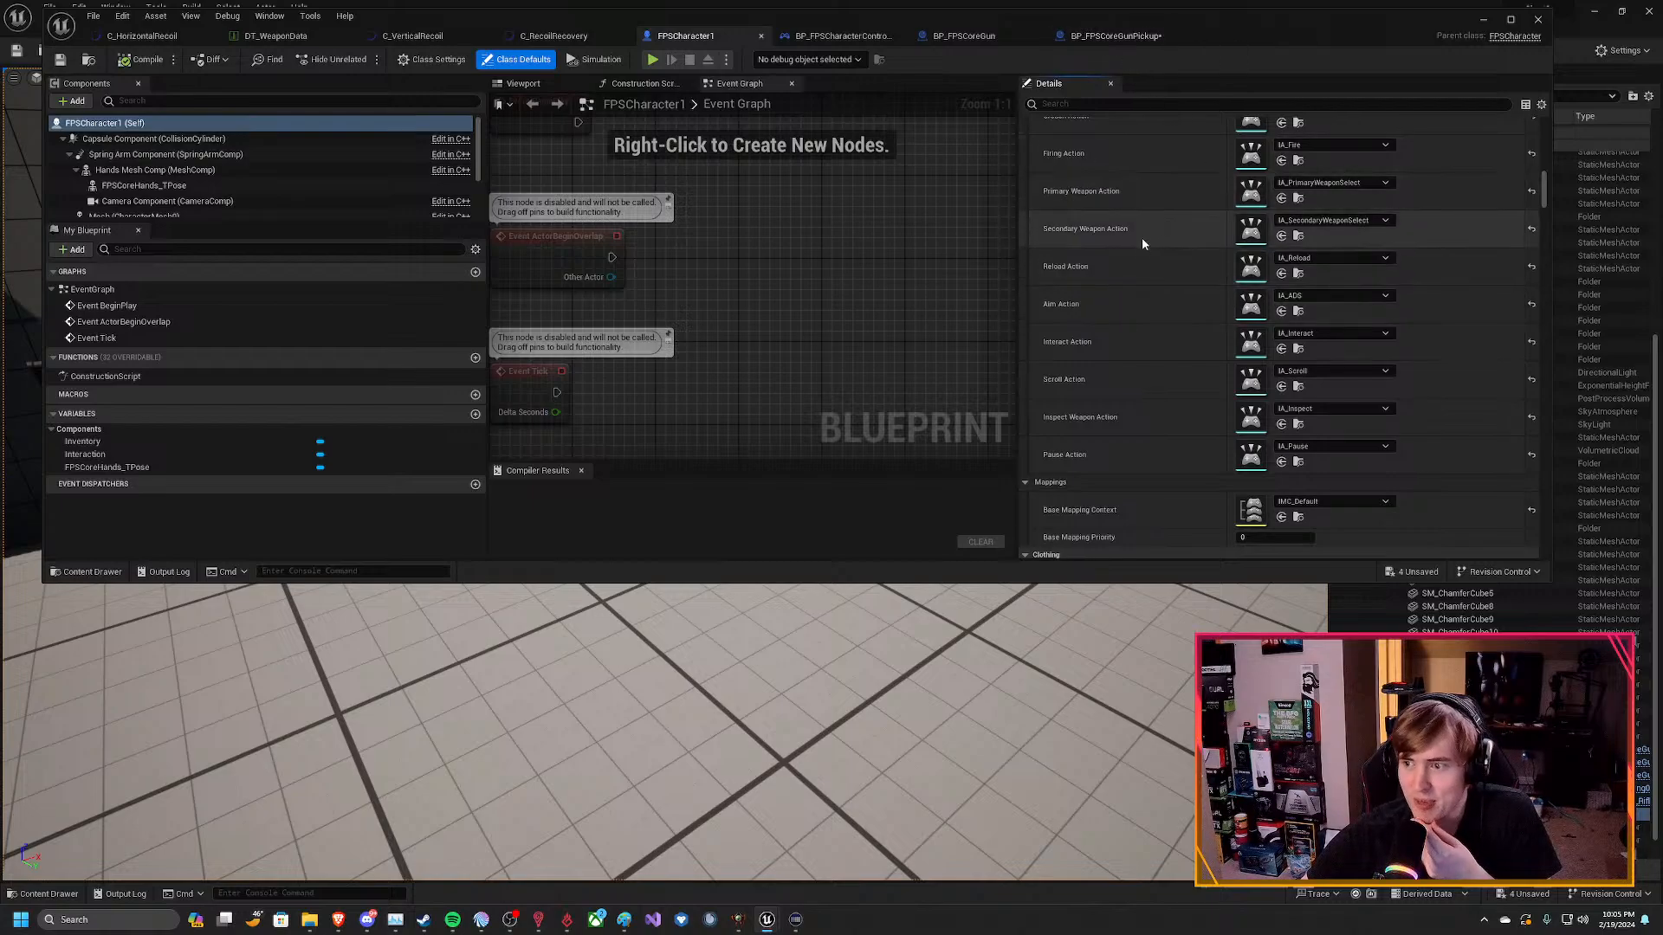
pyautogui.scroll(1, 1143, 251)
pyautogui.scroll(-2, 1152, 255)
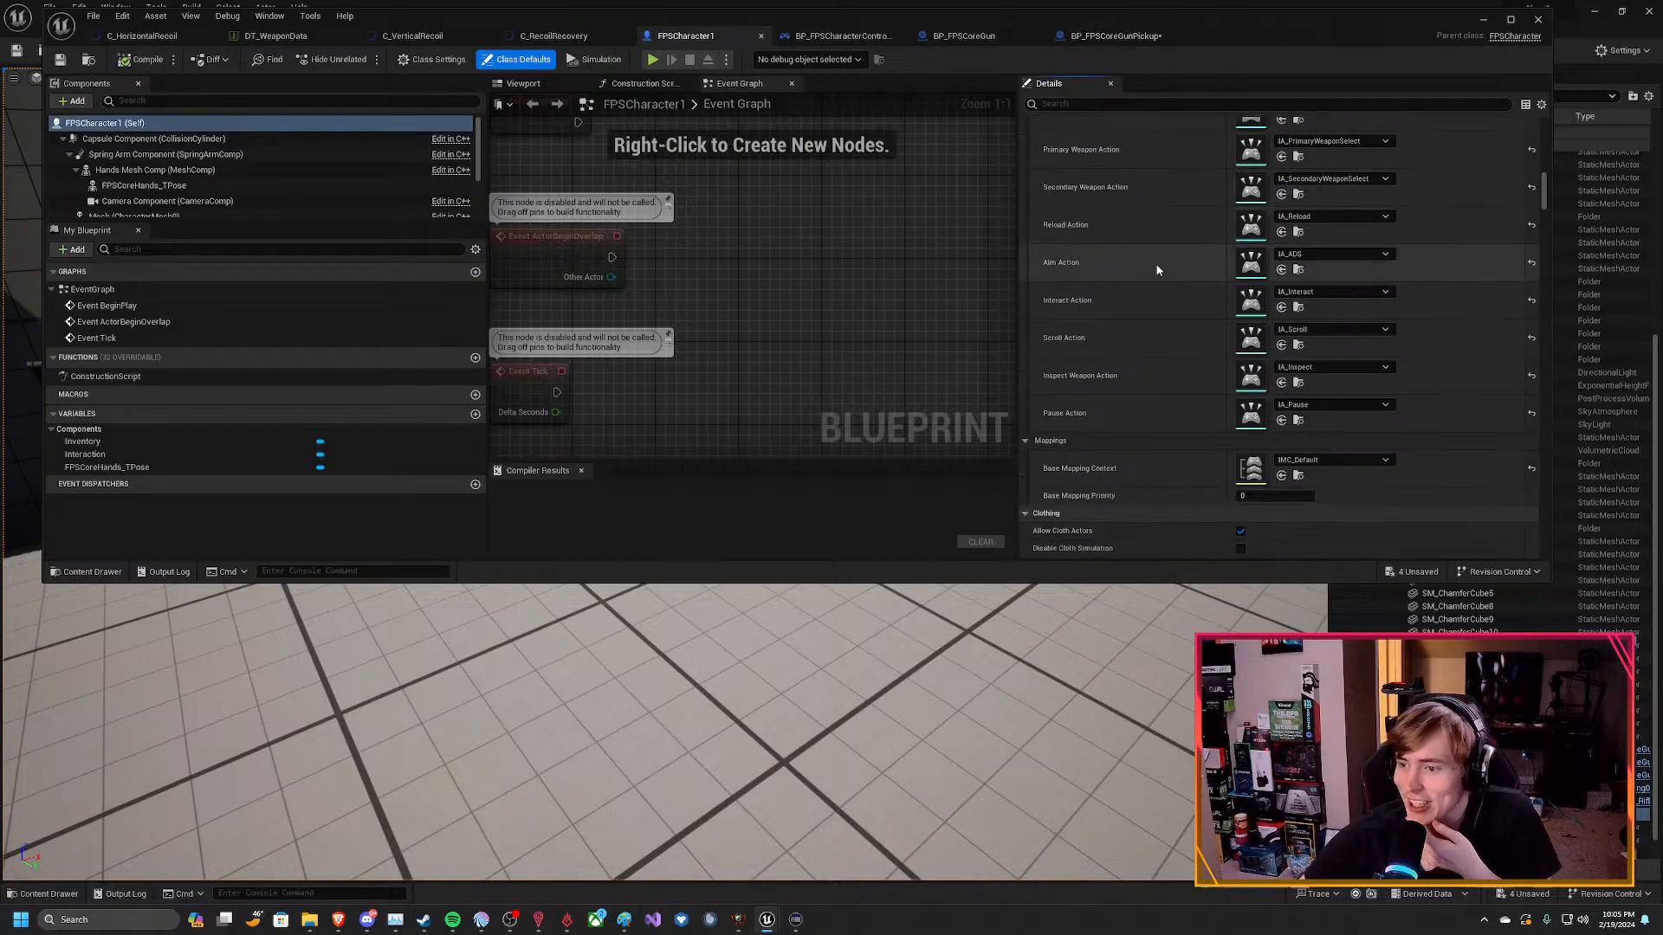
pyautogui.click(1351, 461)
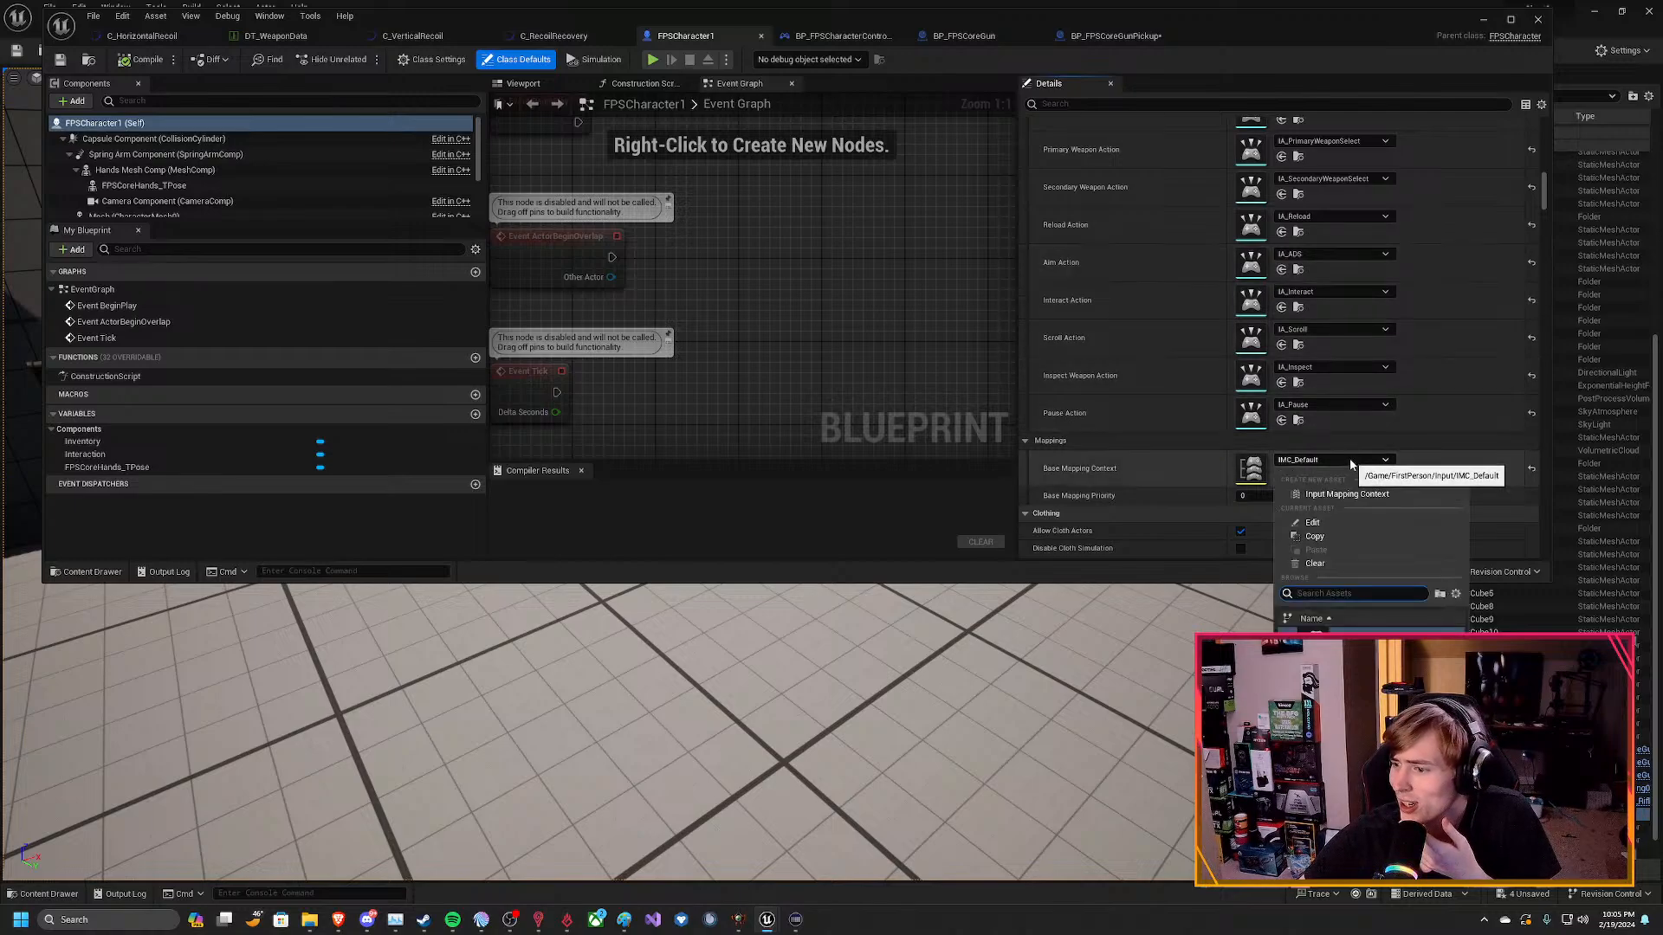
pyautogui.click(1357, 459)
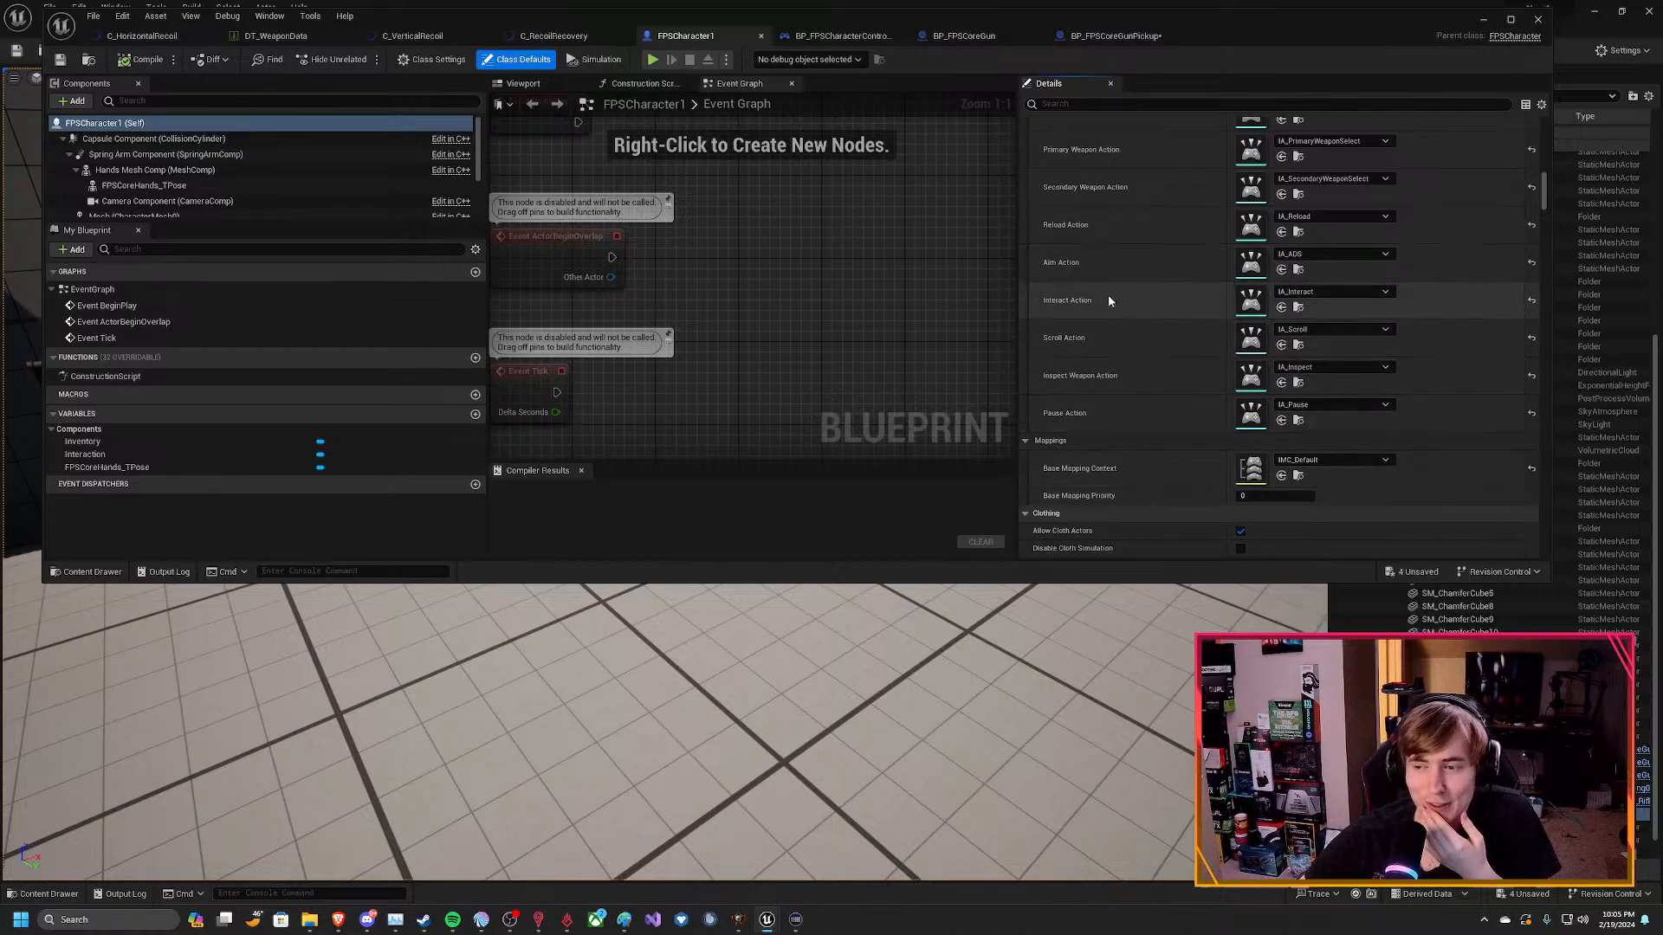
pyautogui.scroll(8, 1157, 323)
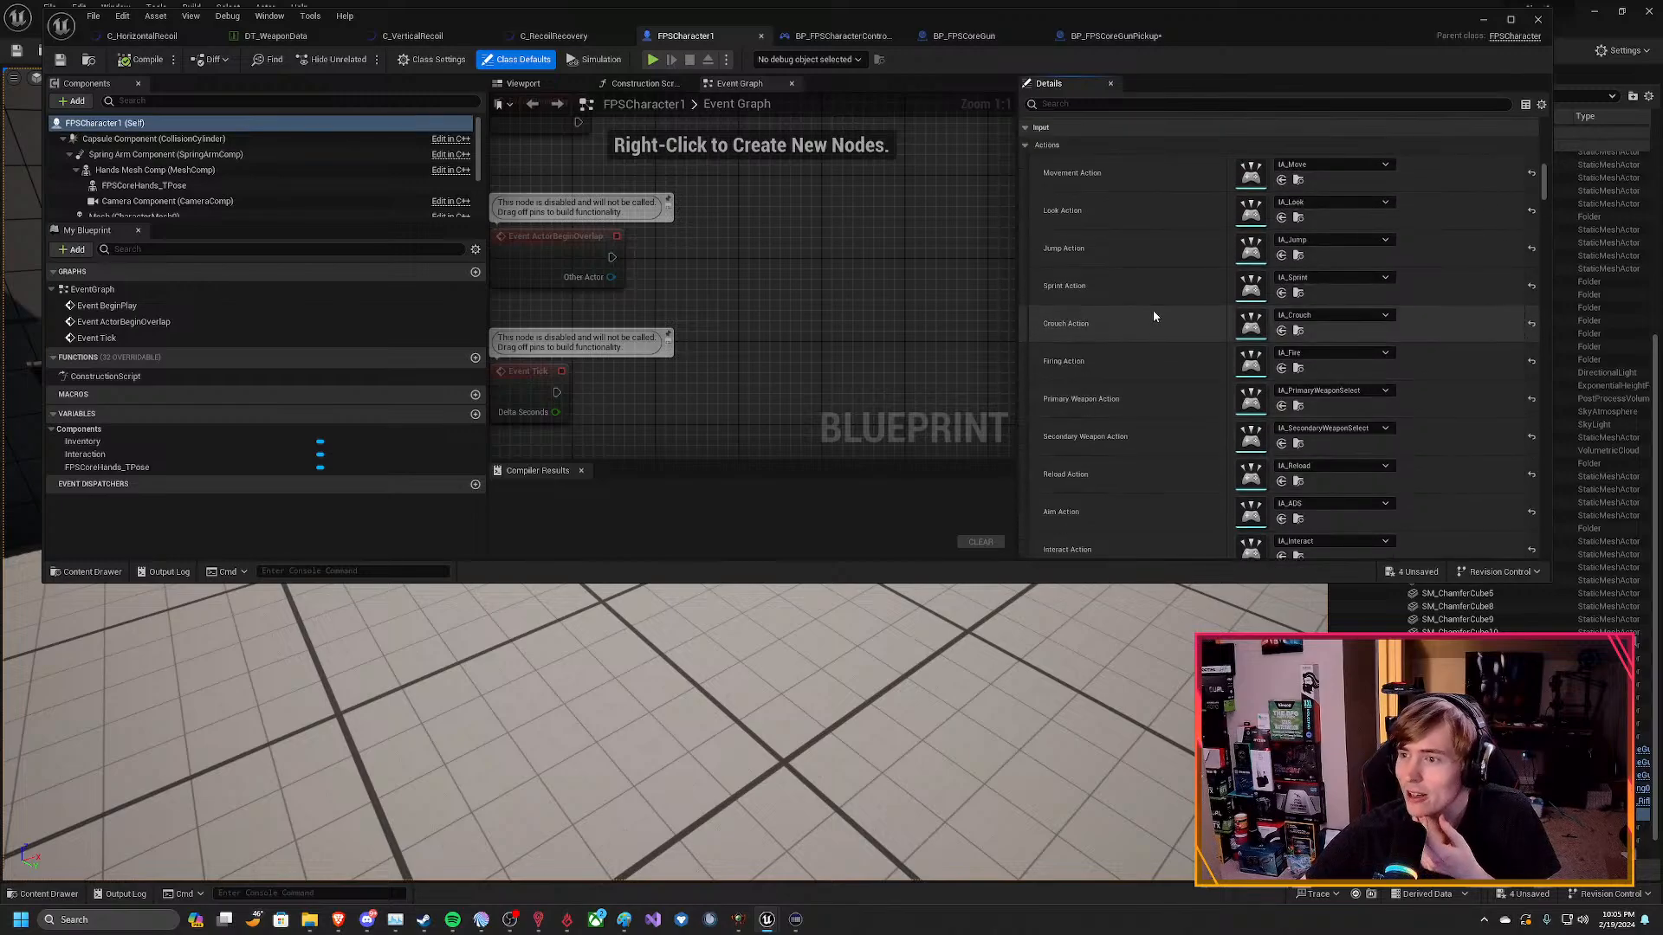
# Collapse the Movement, Input, Clothing, Leader Pose Component, Animation Rig, Deformer and HLOD groups in FPSCharacter1's class defaults.
pyautogui.scroll(4, 1154, 315)
pyautogui.scroll(6, 1091, 312)
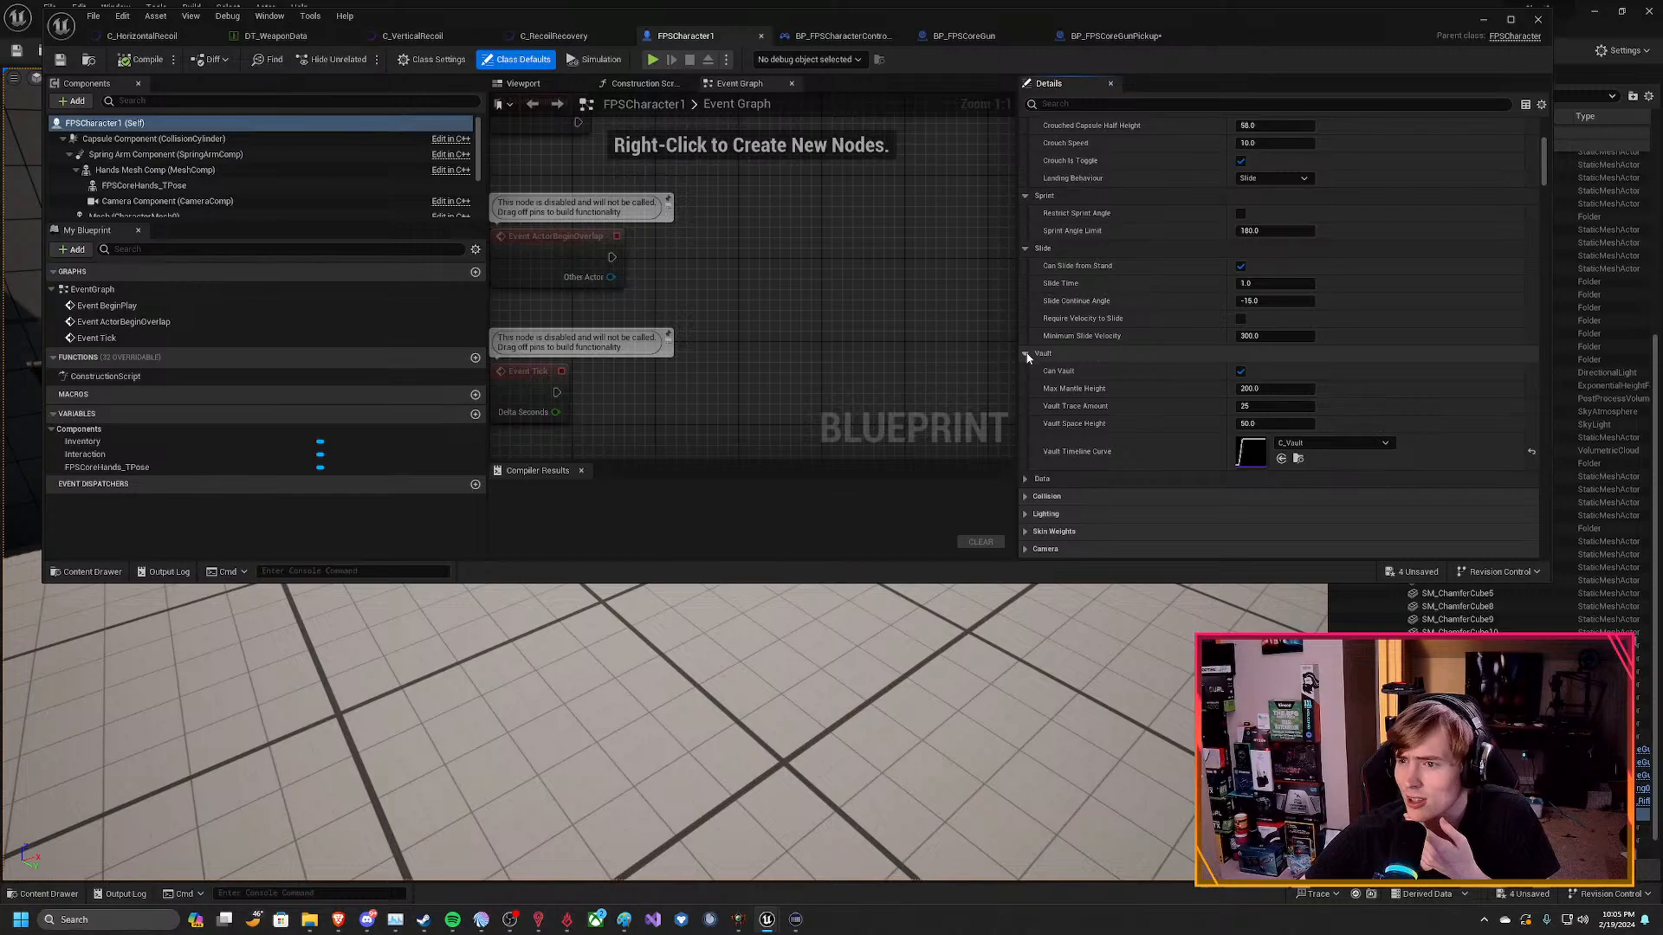
pyautogui.scroll(3, 1079, 294)
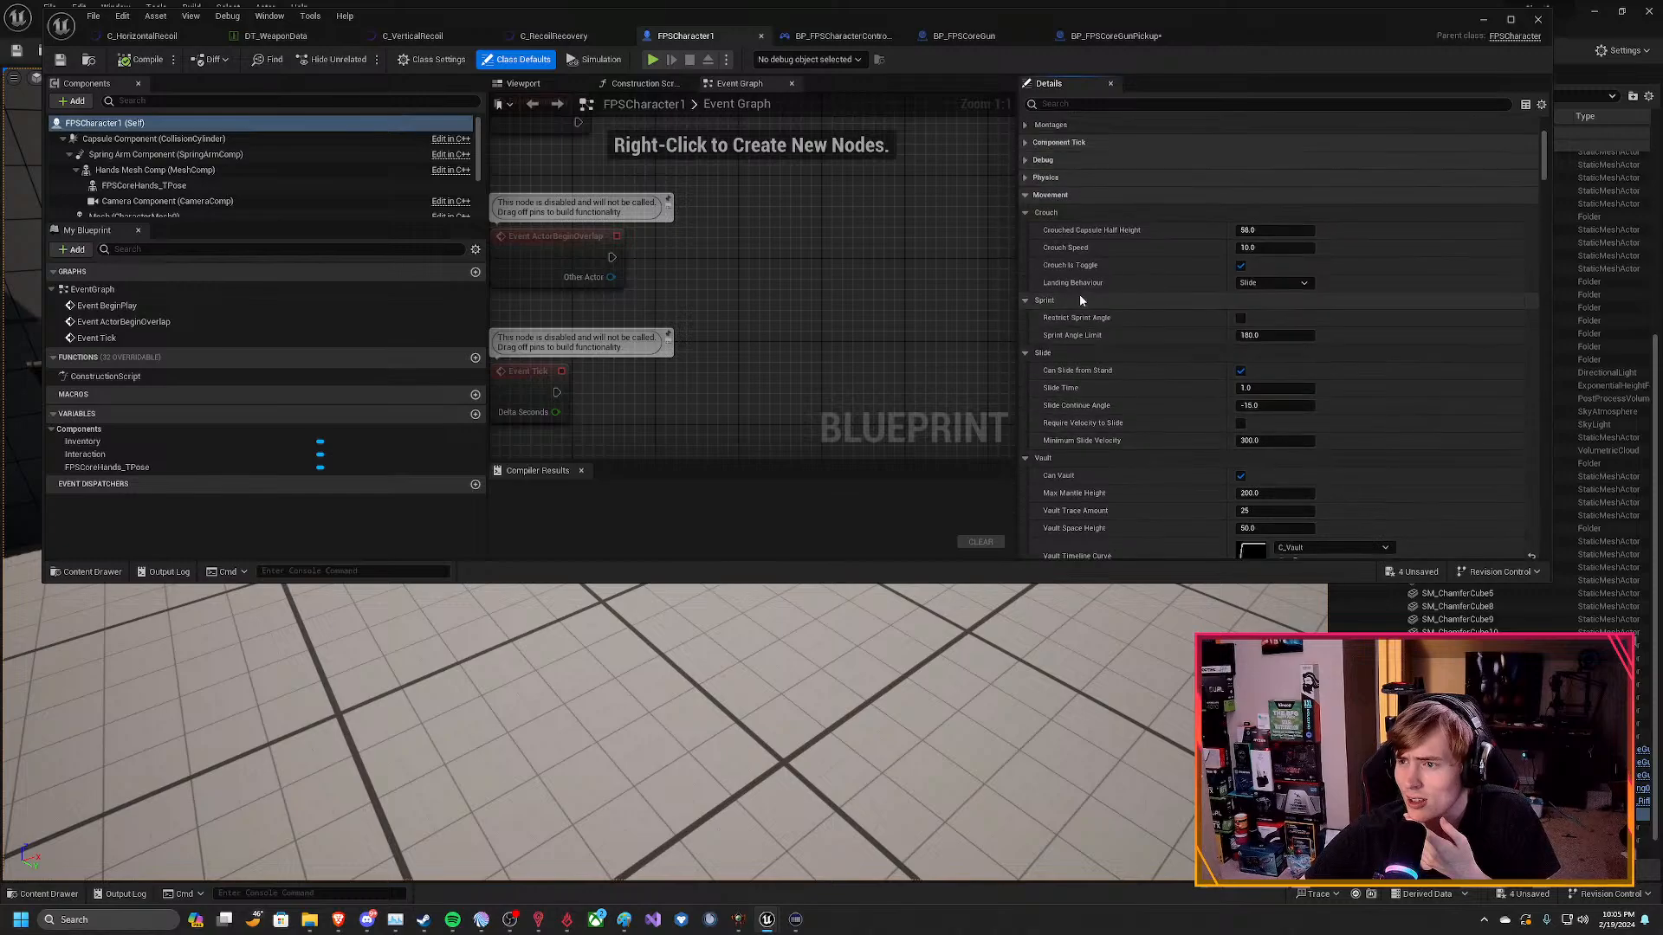
pyautogui.click(1026, 196)
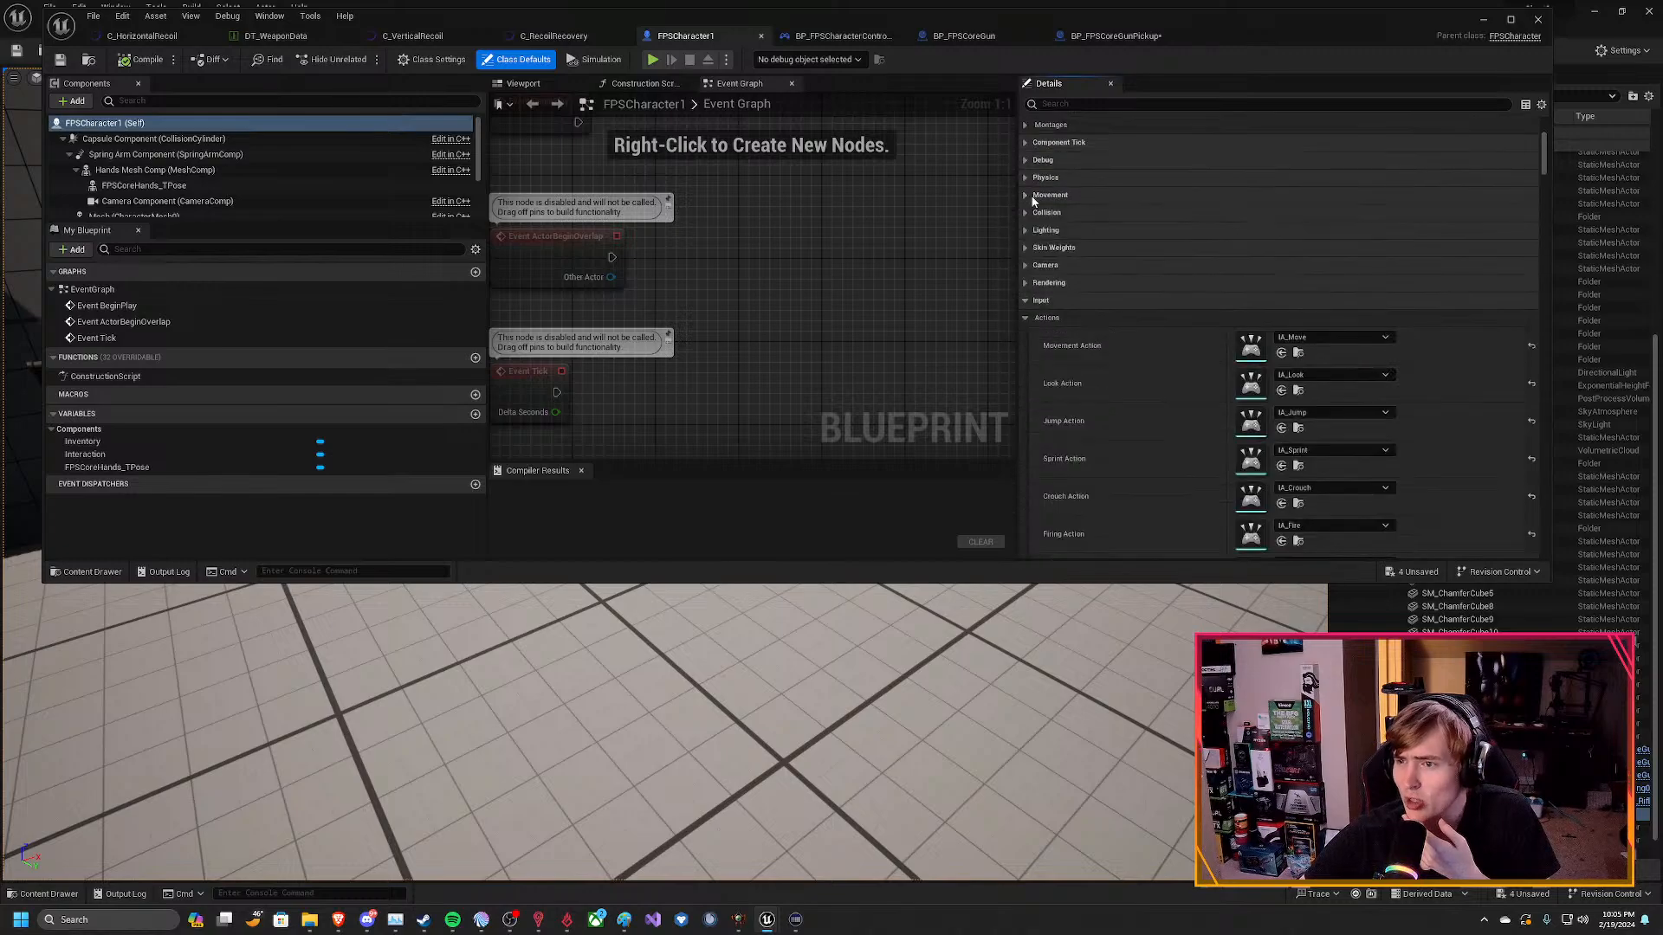
pyautogui.click(1030, 319)
pyautogui.click(1026, 300)
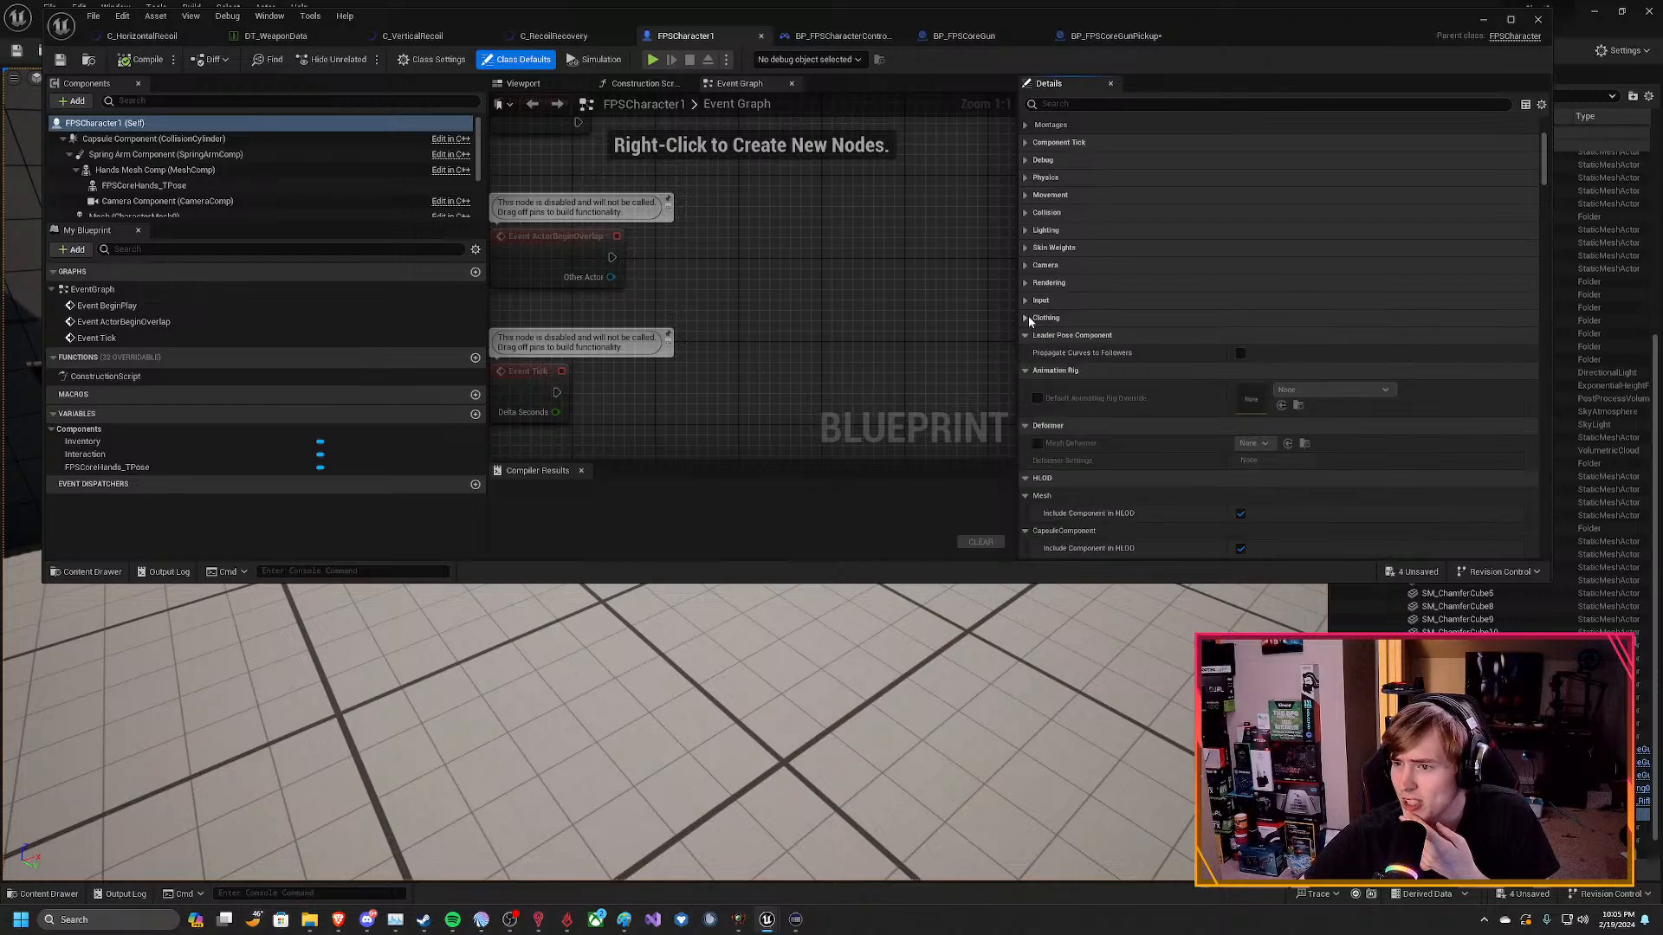
pyautogui.click(1026, 336)
pyautogui.click(1025, 352)
pyautogui.click(1025, 370)
pyautogui.click(1025, 388)
pyautogui.click(1025, 406)
pyautogui.click(1026, 423)
pyautogui.click(1026, 440)
# Inspect the Capsule Component's shape, navigation, physics, collision and event properties in FPSCharacter1.
pyautogui.click(147, 139)
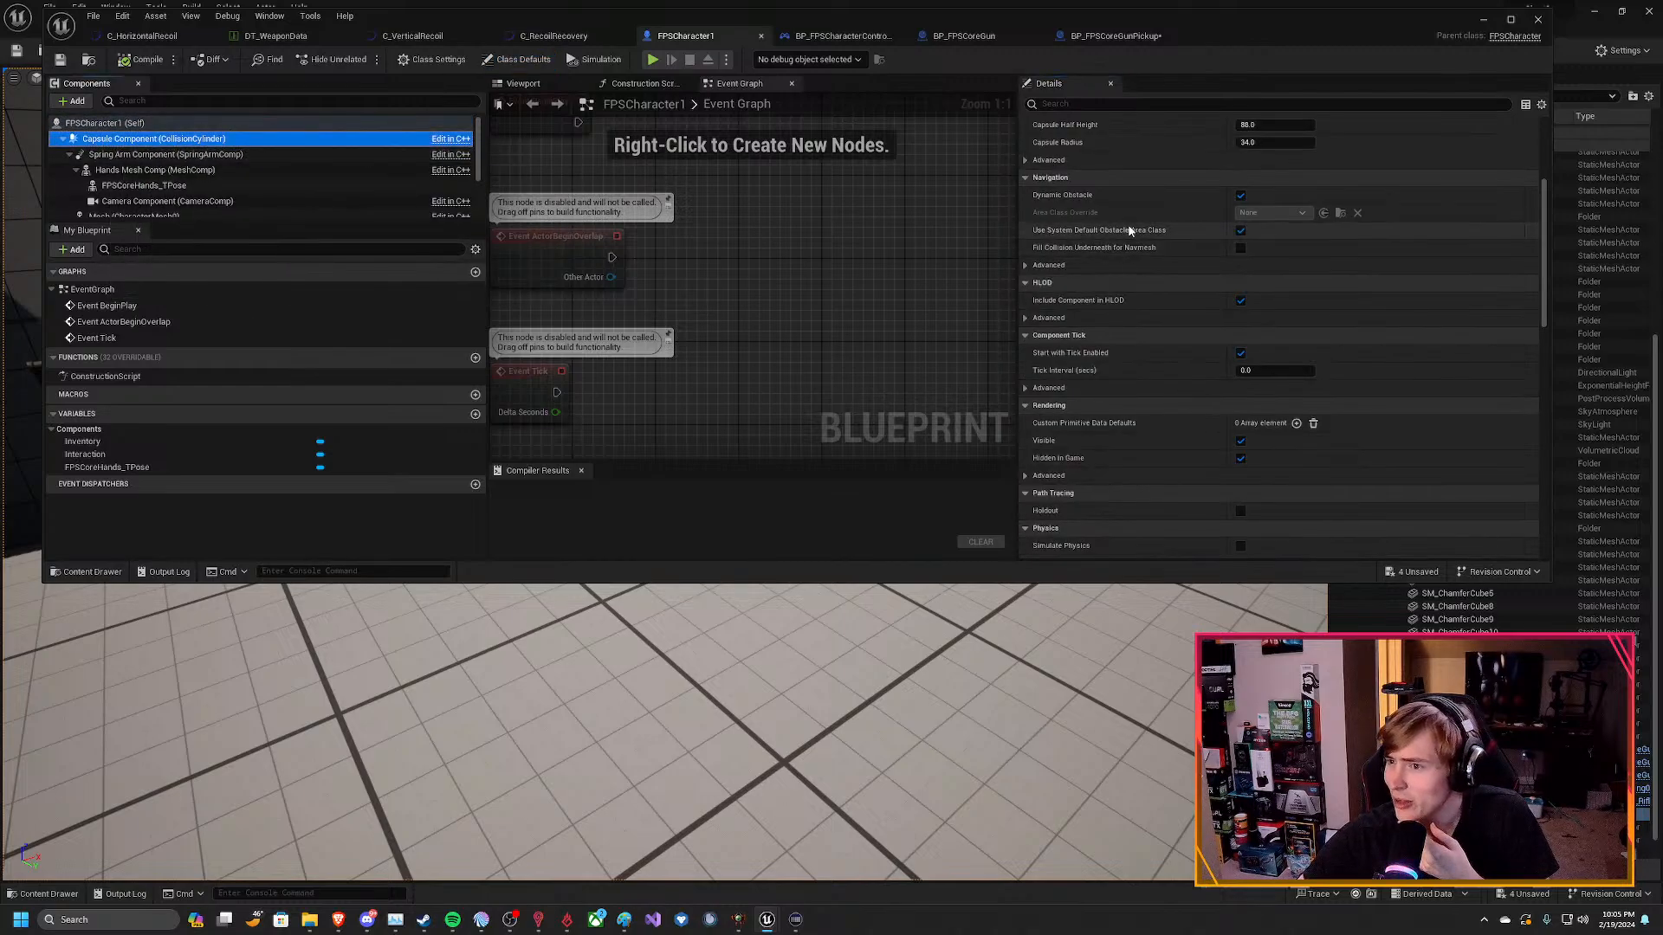
pyautogui.scroll(5, 1129, 229)
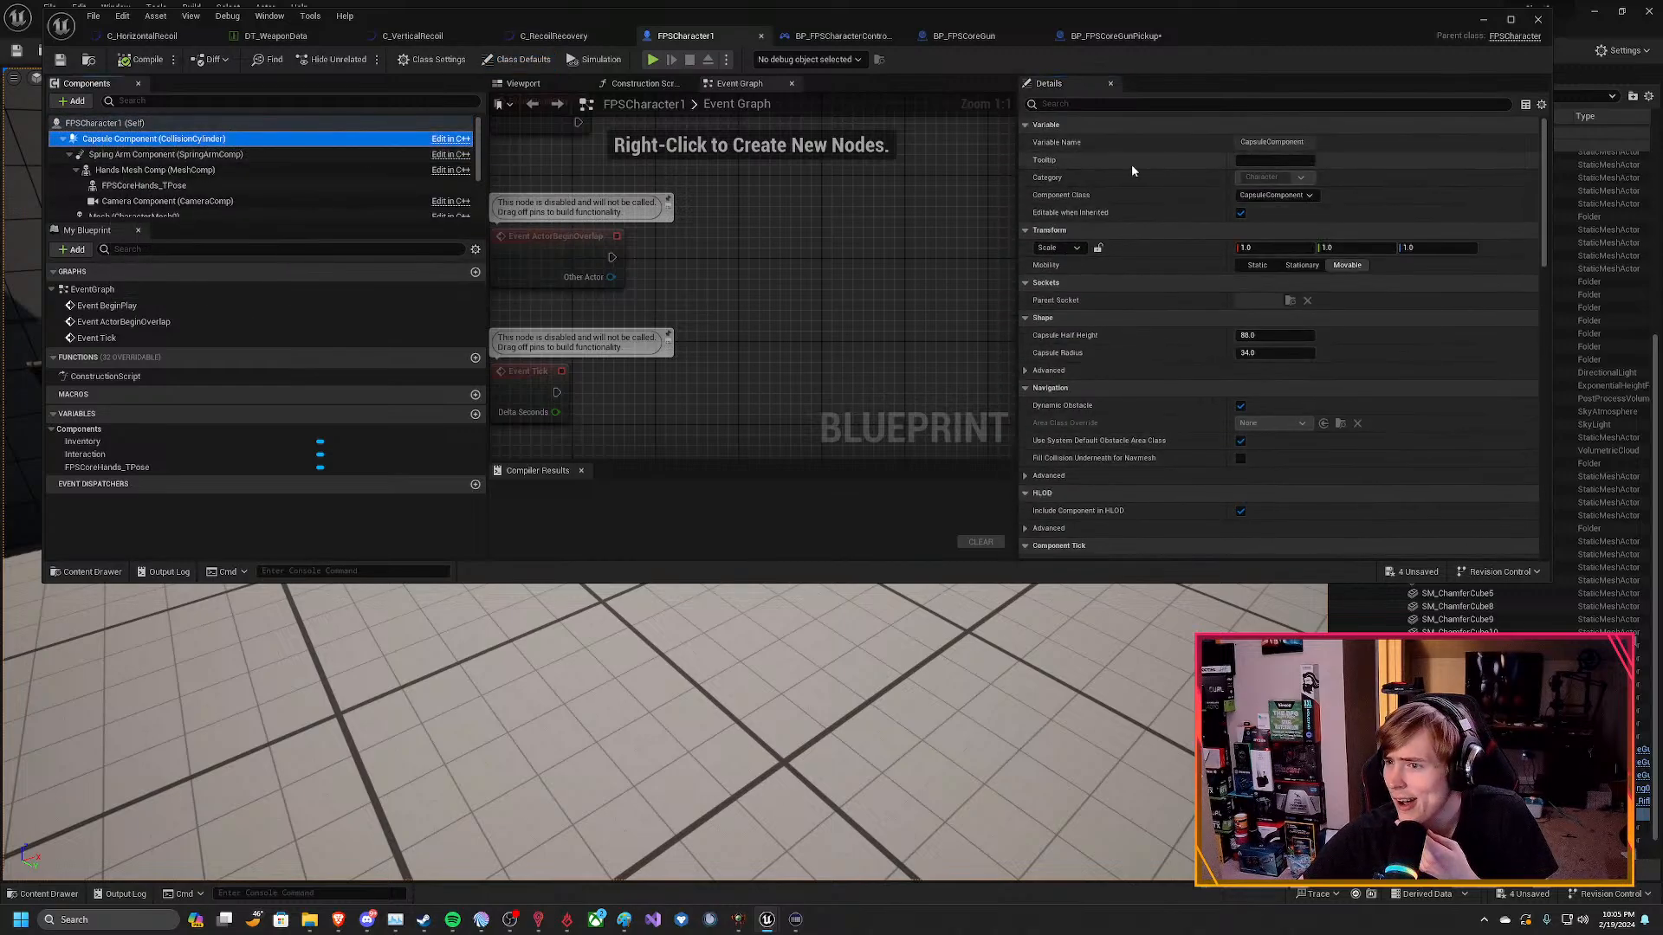
pyautogui.scroll(-8, 1113, 251)
pyautogui.scroll(-10, 1112, 257)
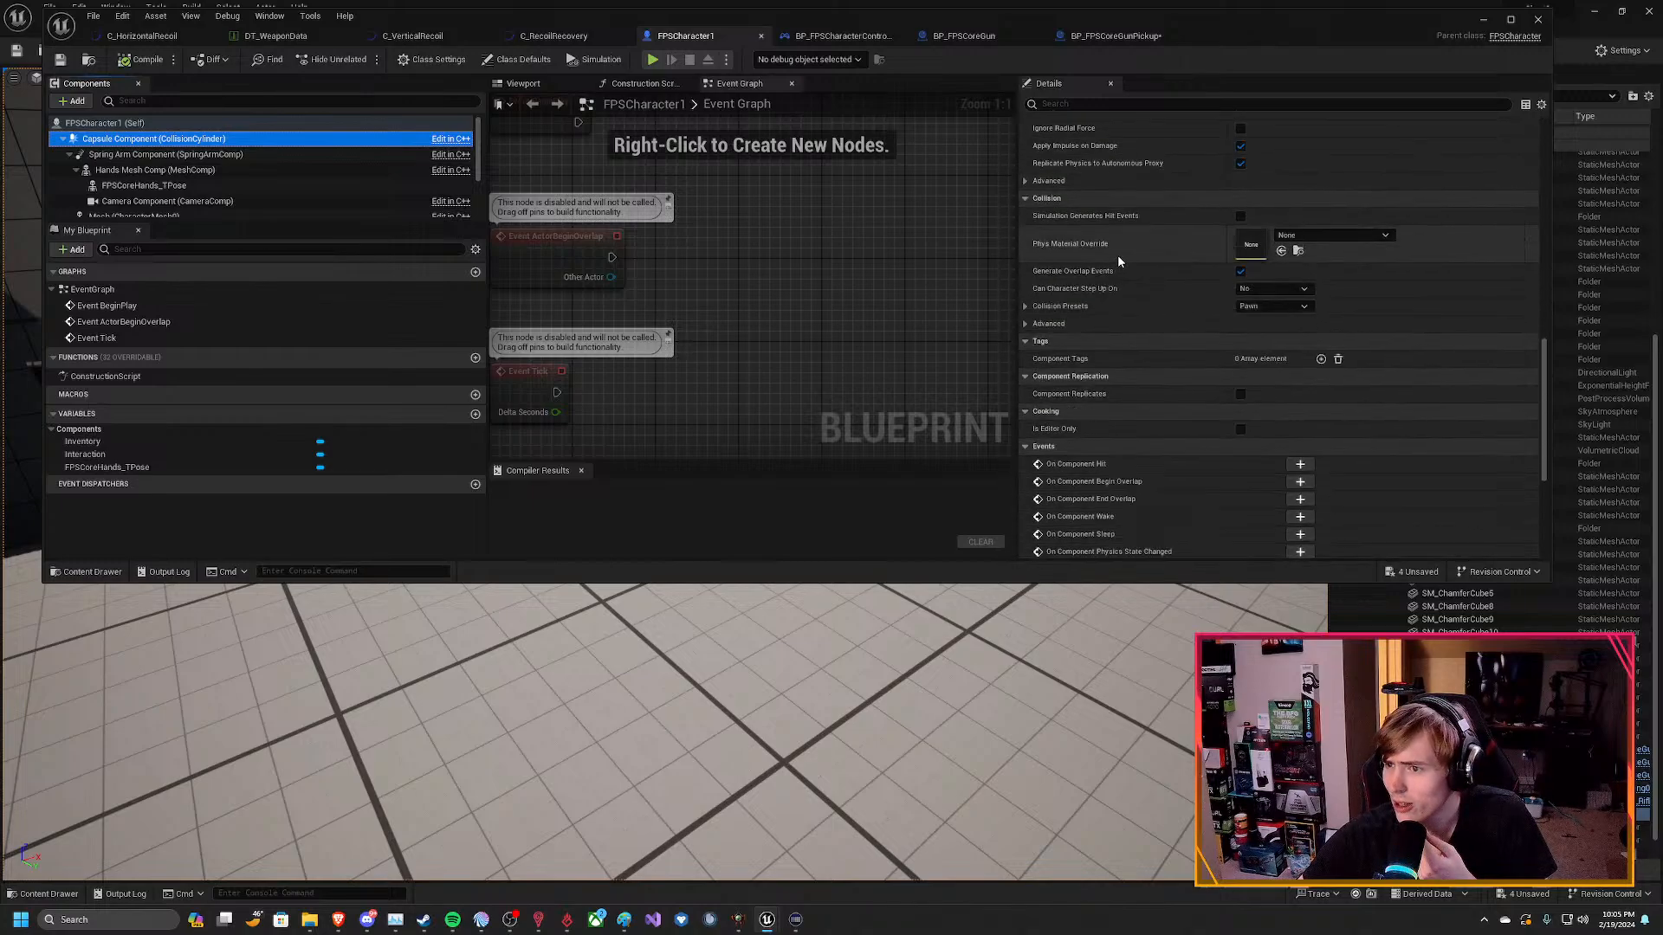
pyautogui.scroll(-3, 1117, 260)
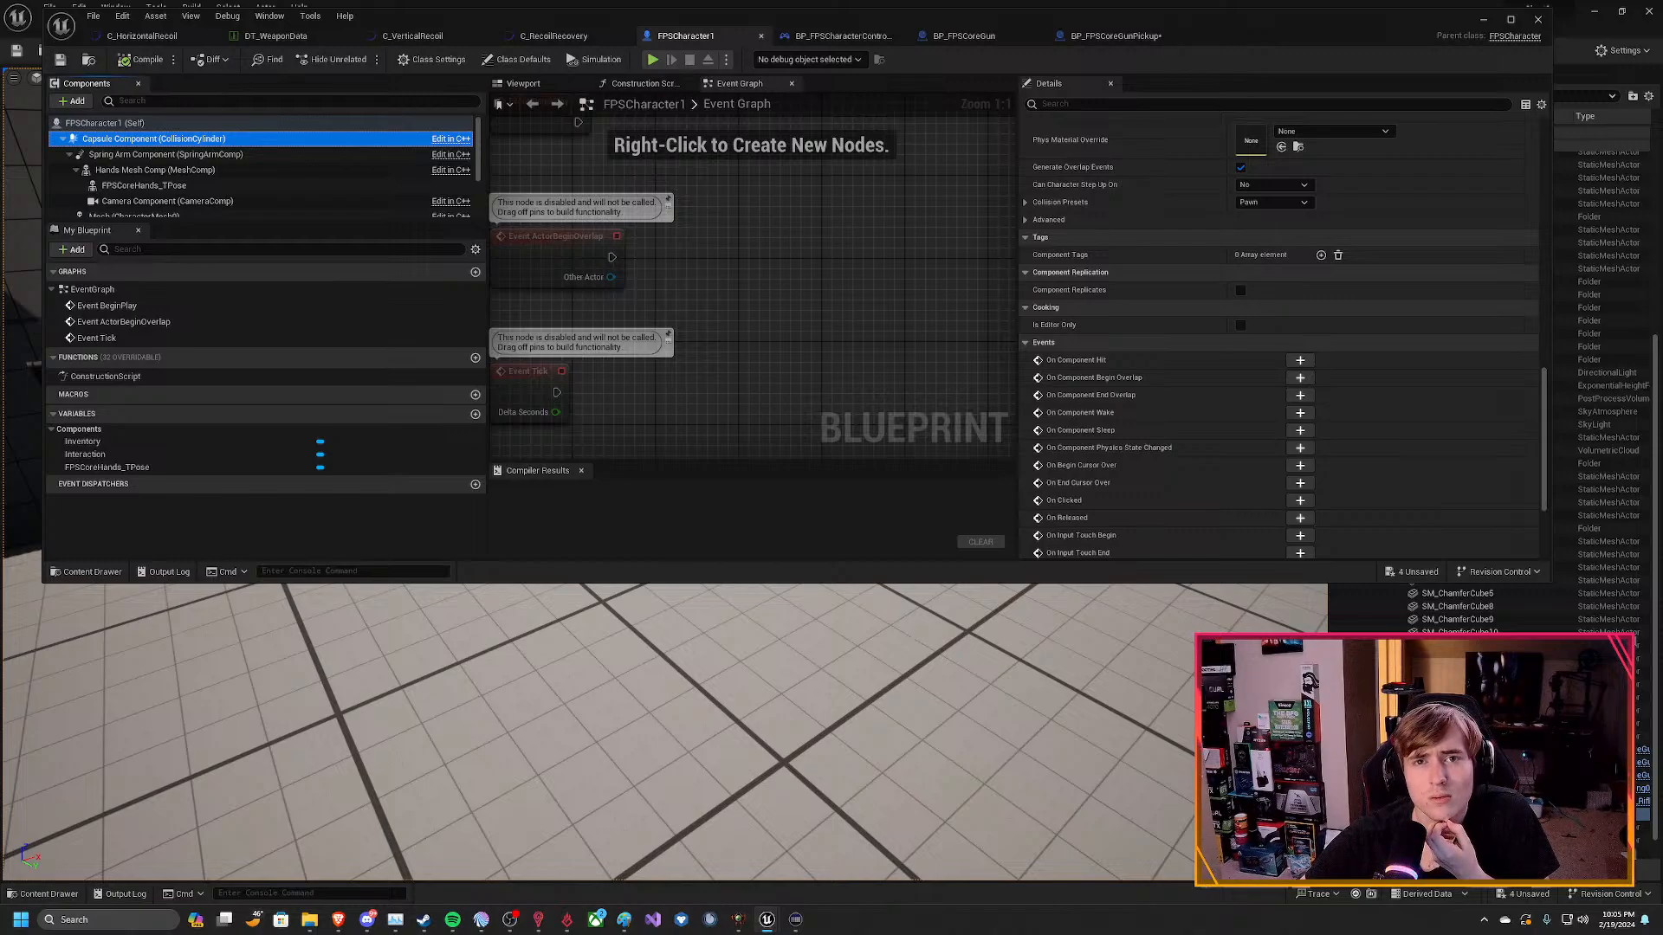
# Bring up the DT_WeaponData table and review the FPSCoreGun row's attachment and animation entries.
pyautogui.click(260, 36)
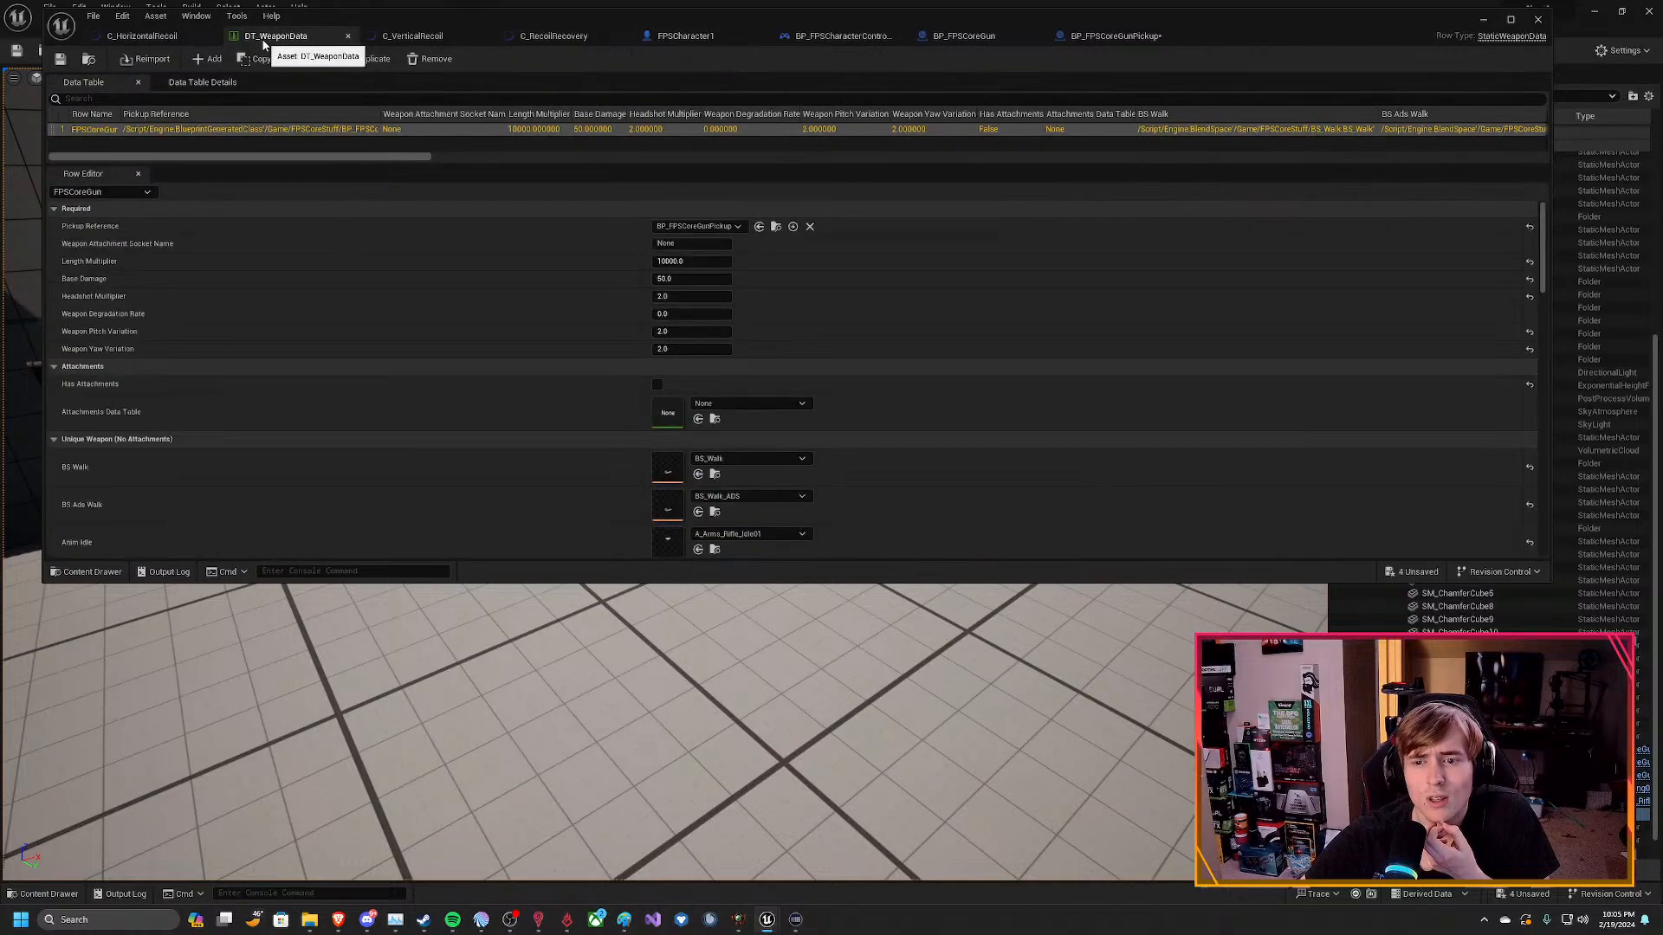
pyautogui.scroll(-5, 450, 429)
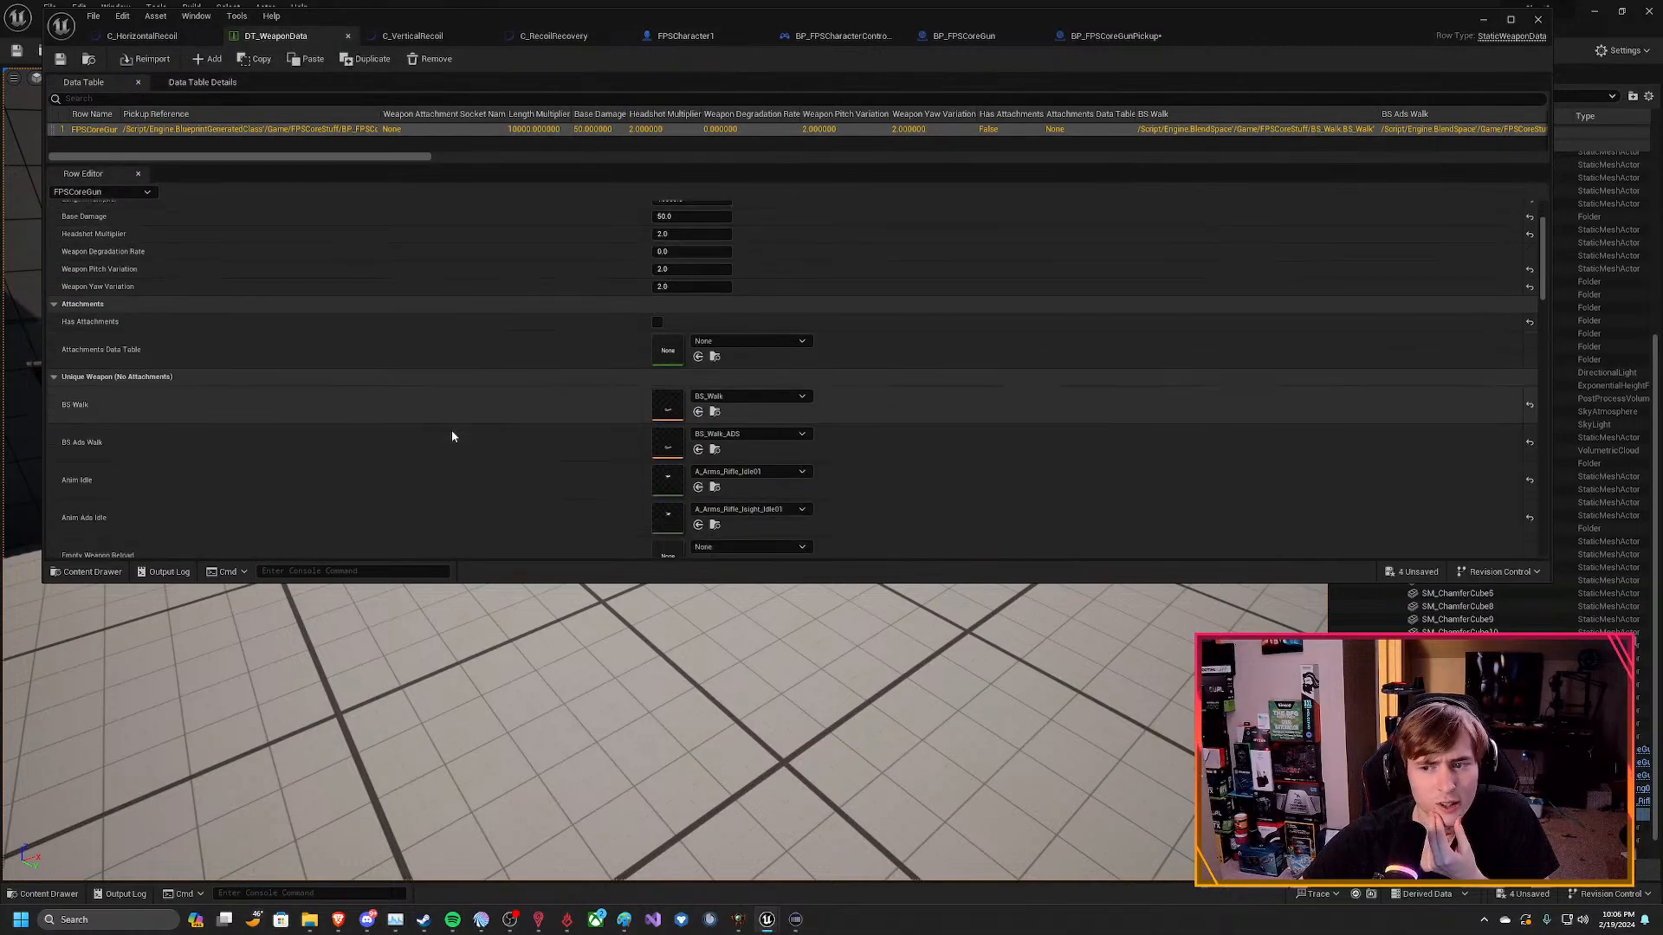
pyautogui.scroll(-3, 444, 418)
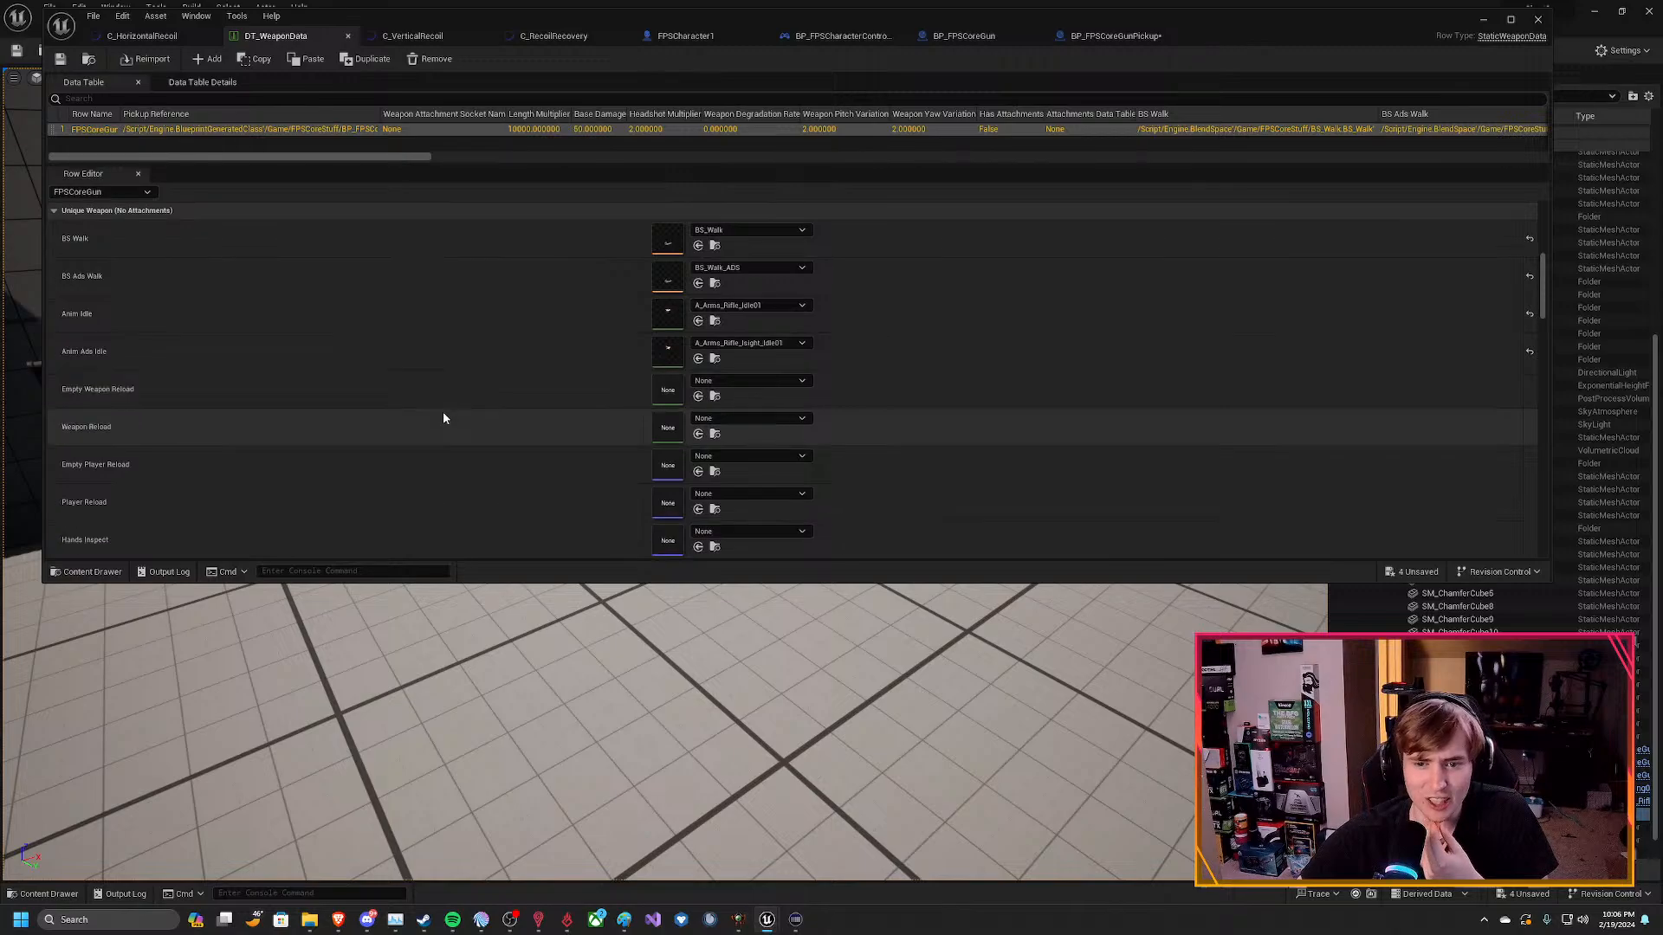
pyautogui.scroll(-1, 448, 411)
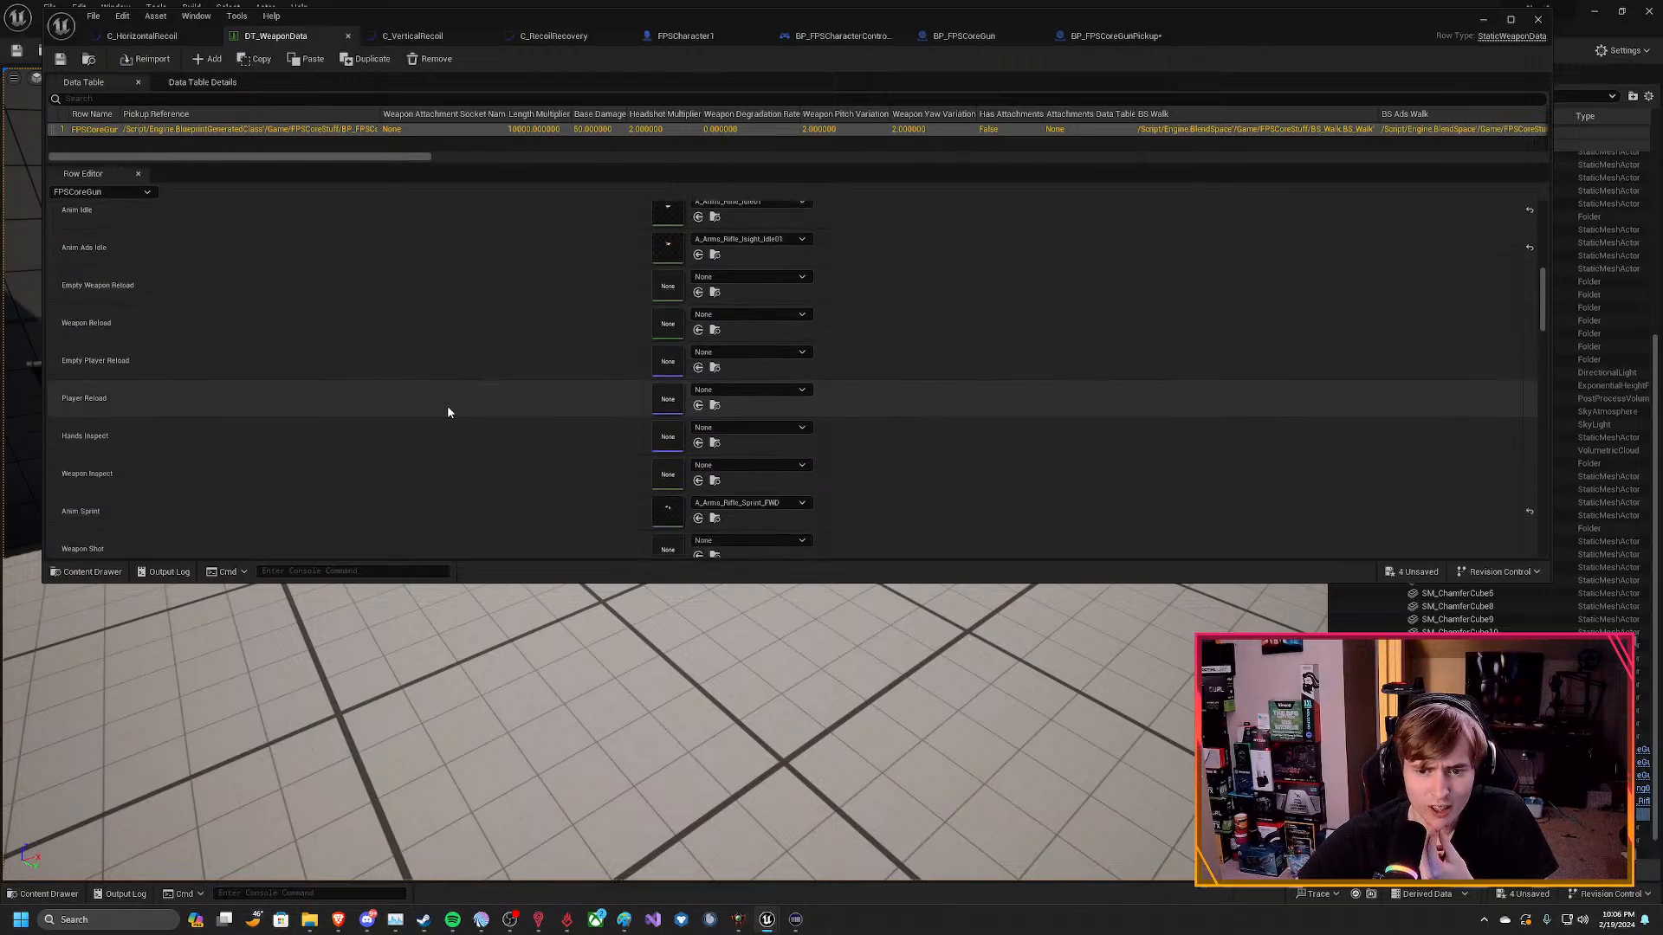
pyautogui.scroll(-2, 449, 410)
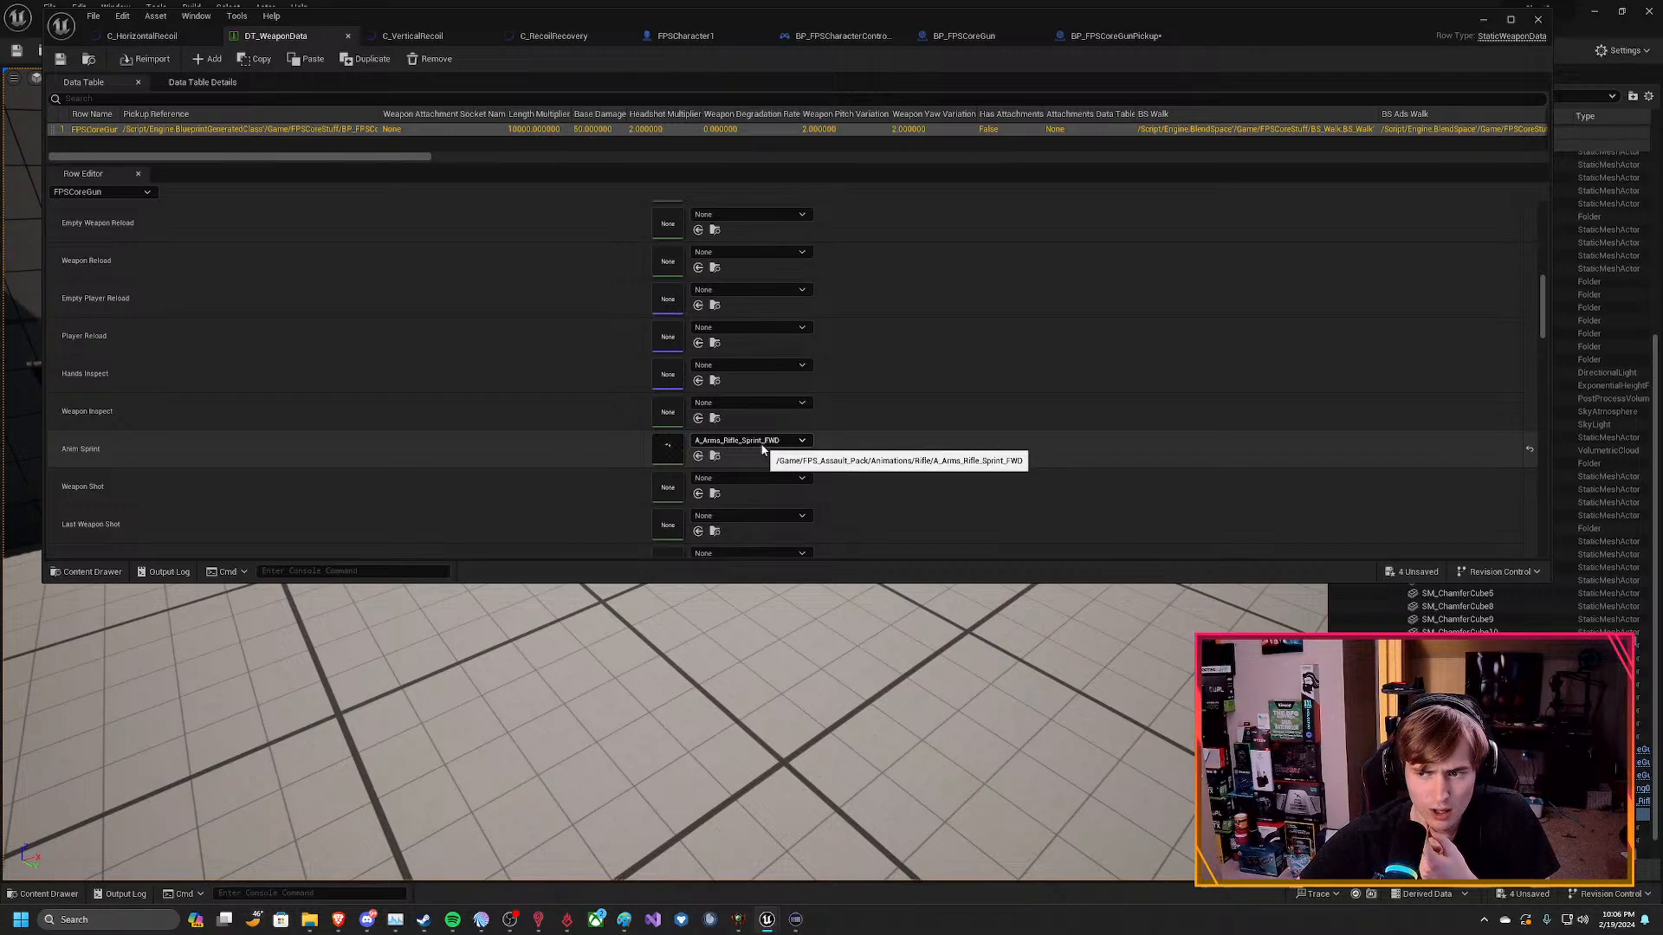
pyautogui.scroll(-3, 611, 430)
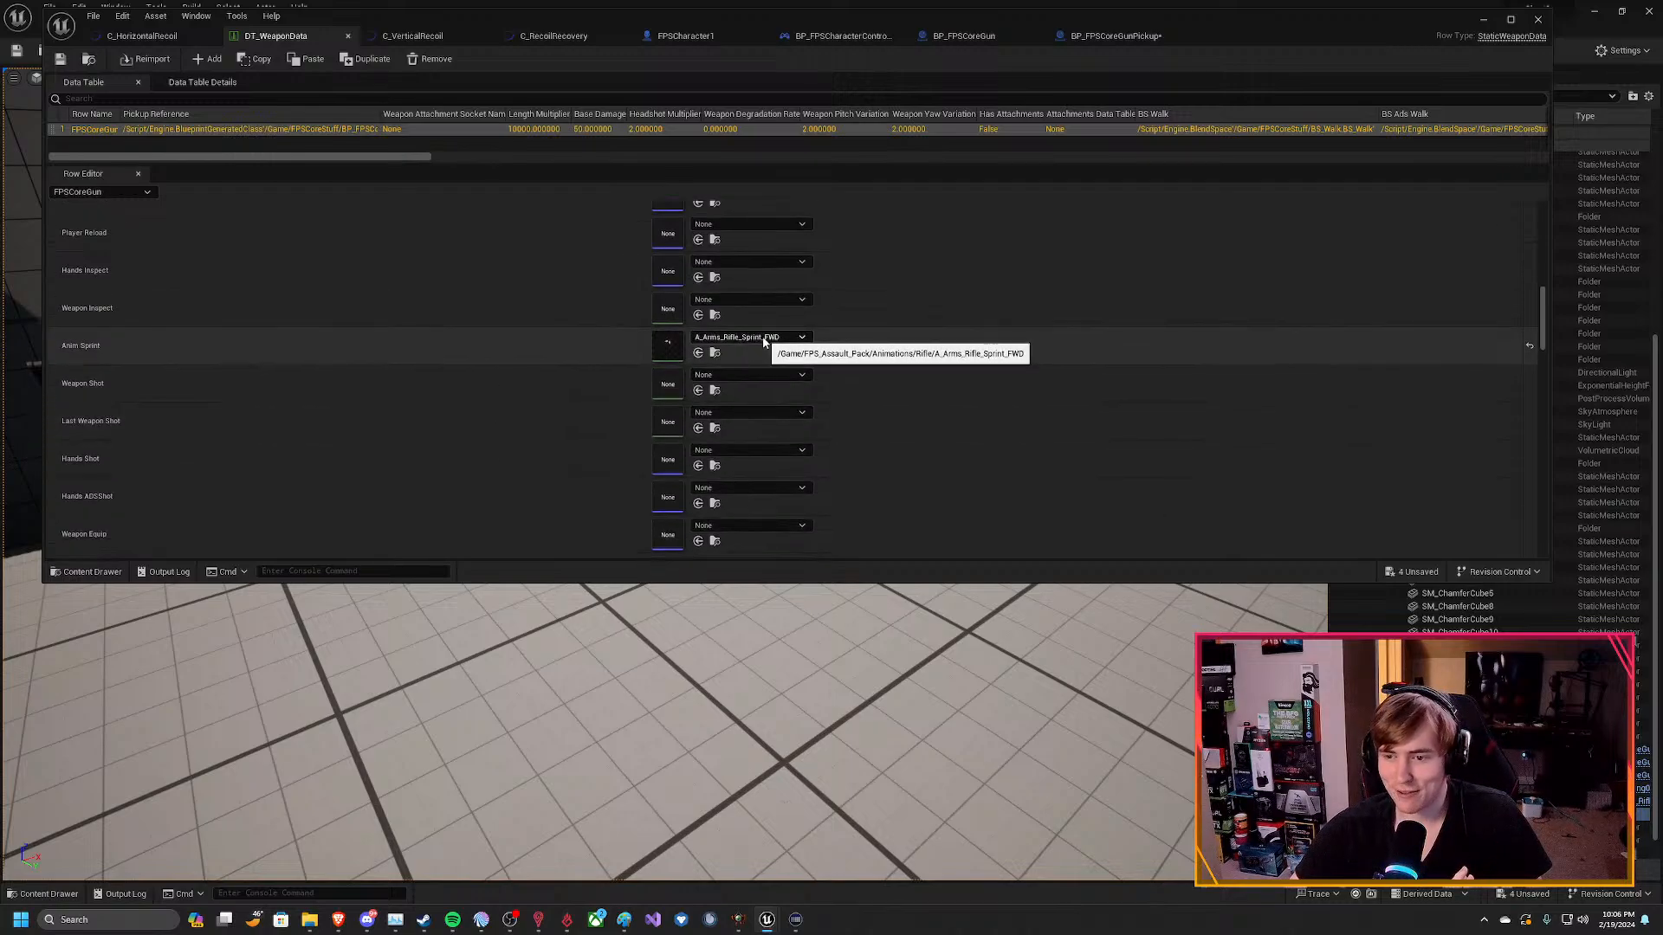
# Check which animation sequences are available for the FPSCoreGun row's Anim Sprint entry.
pyautogui.click(763, 338)
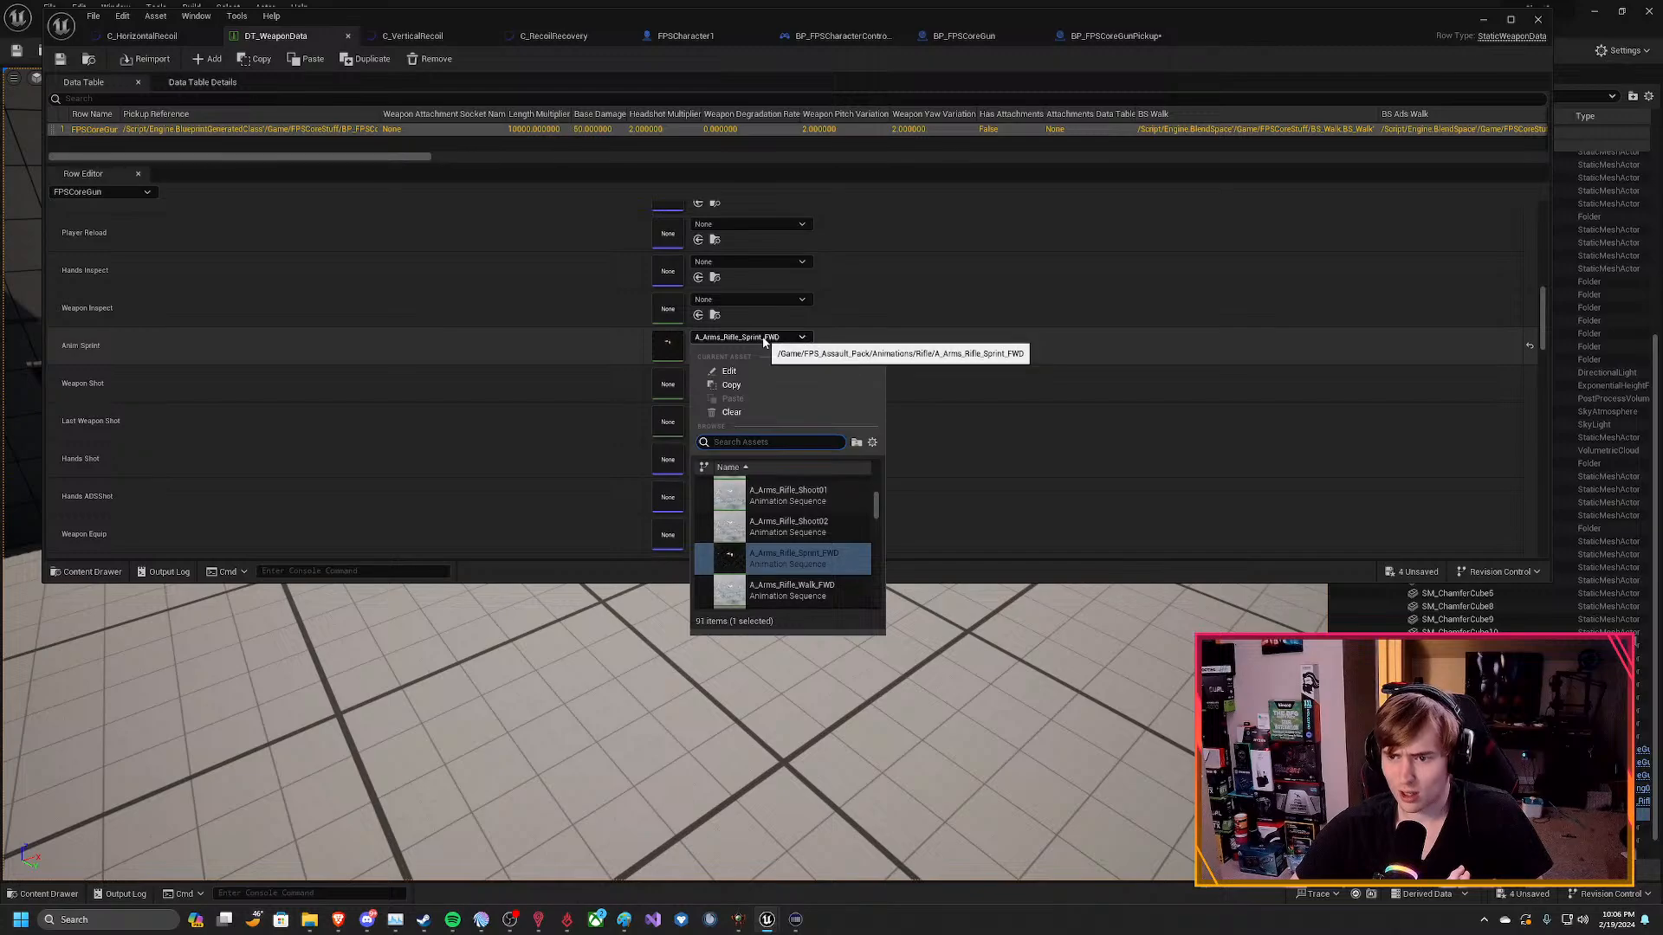
pyautogui.moveTo(757, 567)
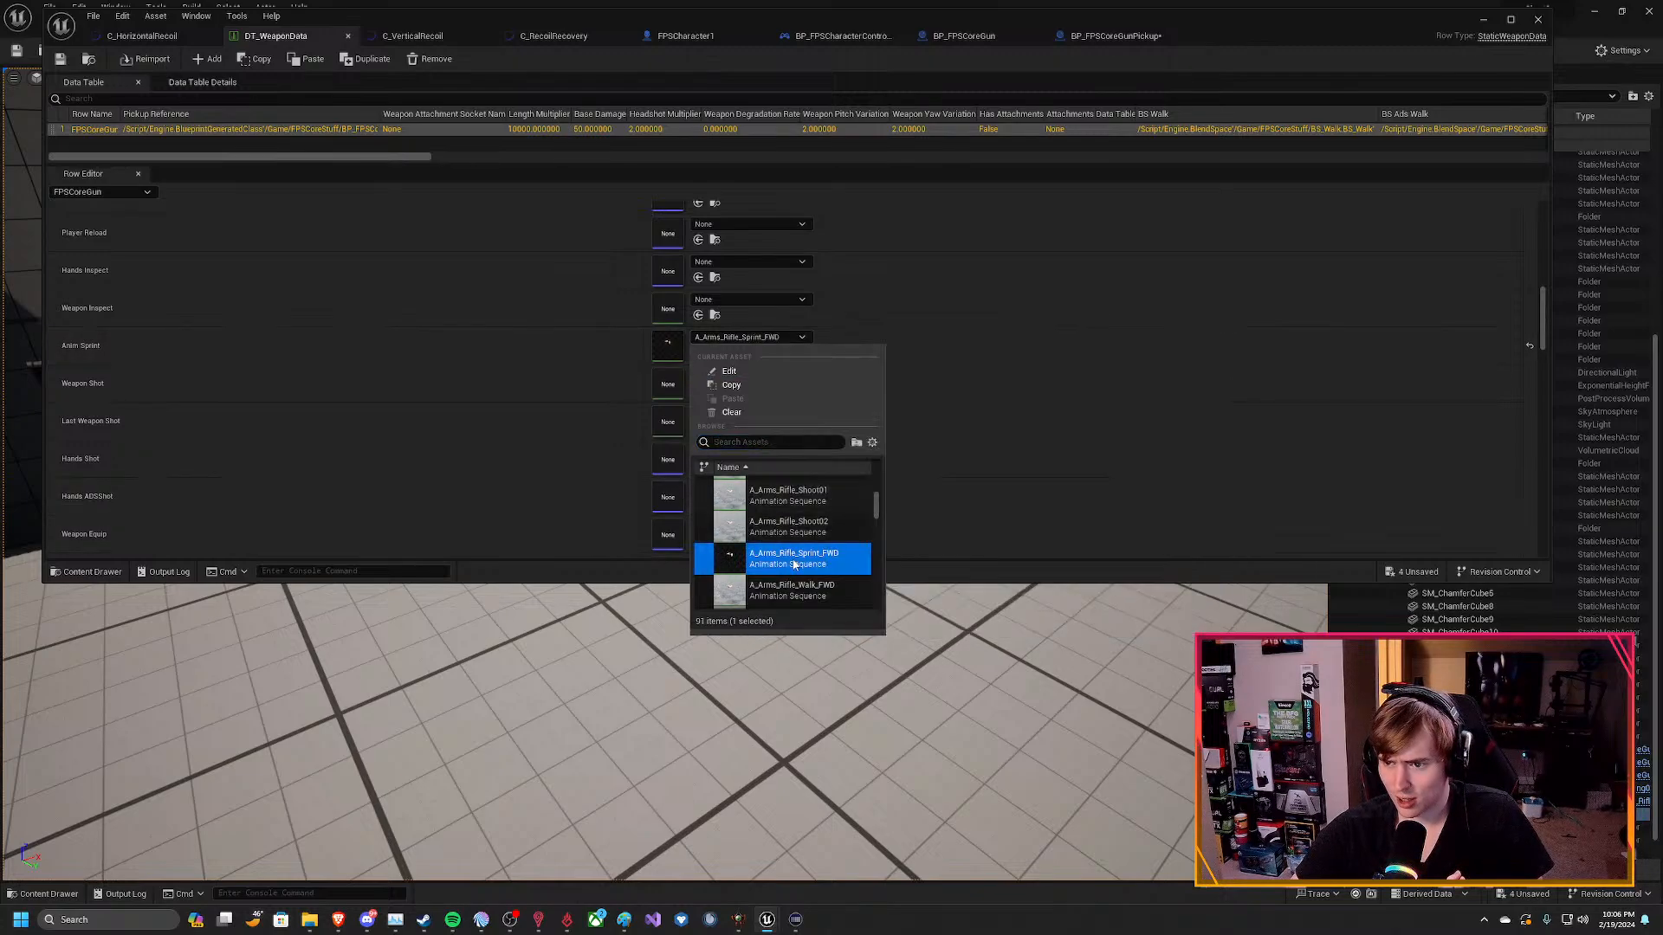
pyautogui.click(580, 350)
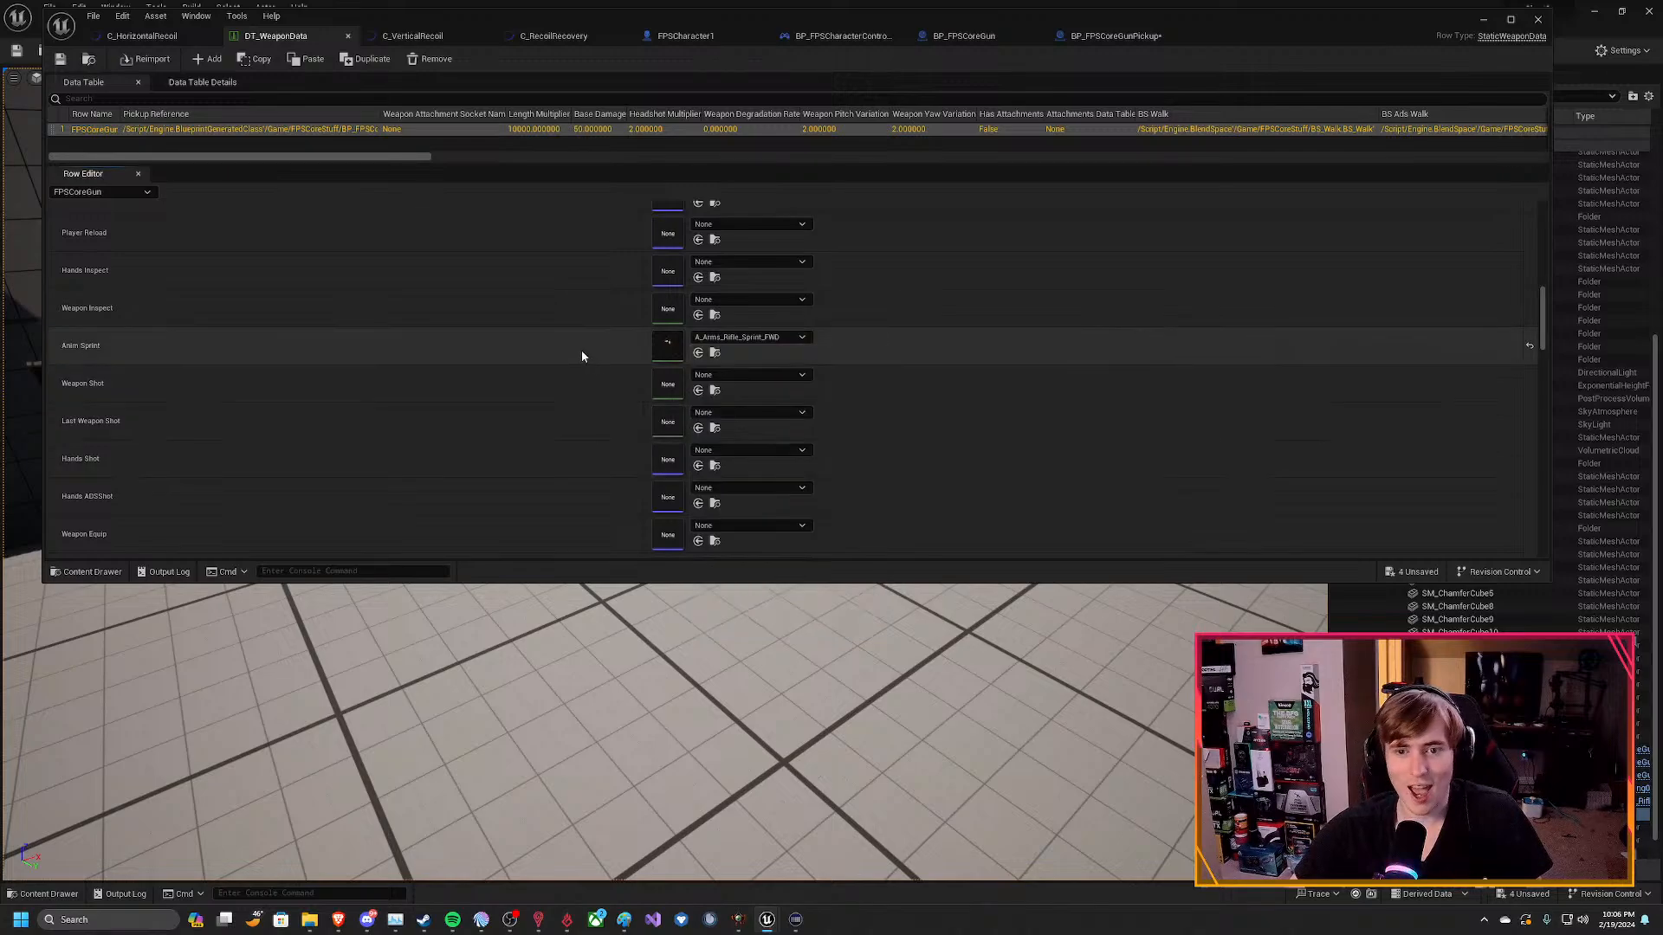
# Check which animation montages are available for the FPSCoreGun row's Weapon Equip entry, leaving the entry unset.
pyautogui.scroll(-2, 582, 423)
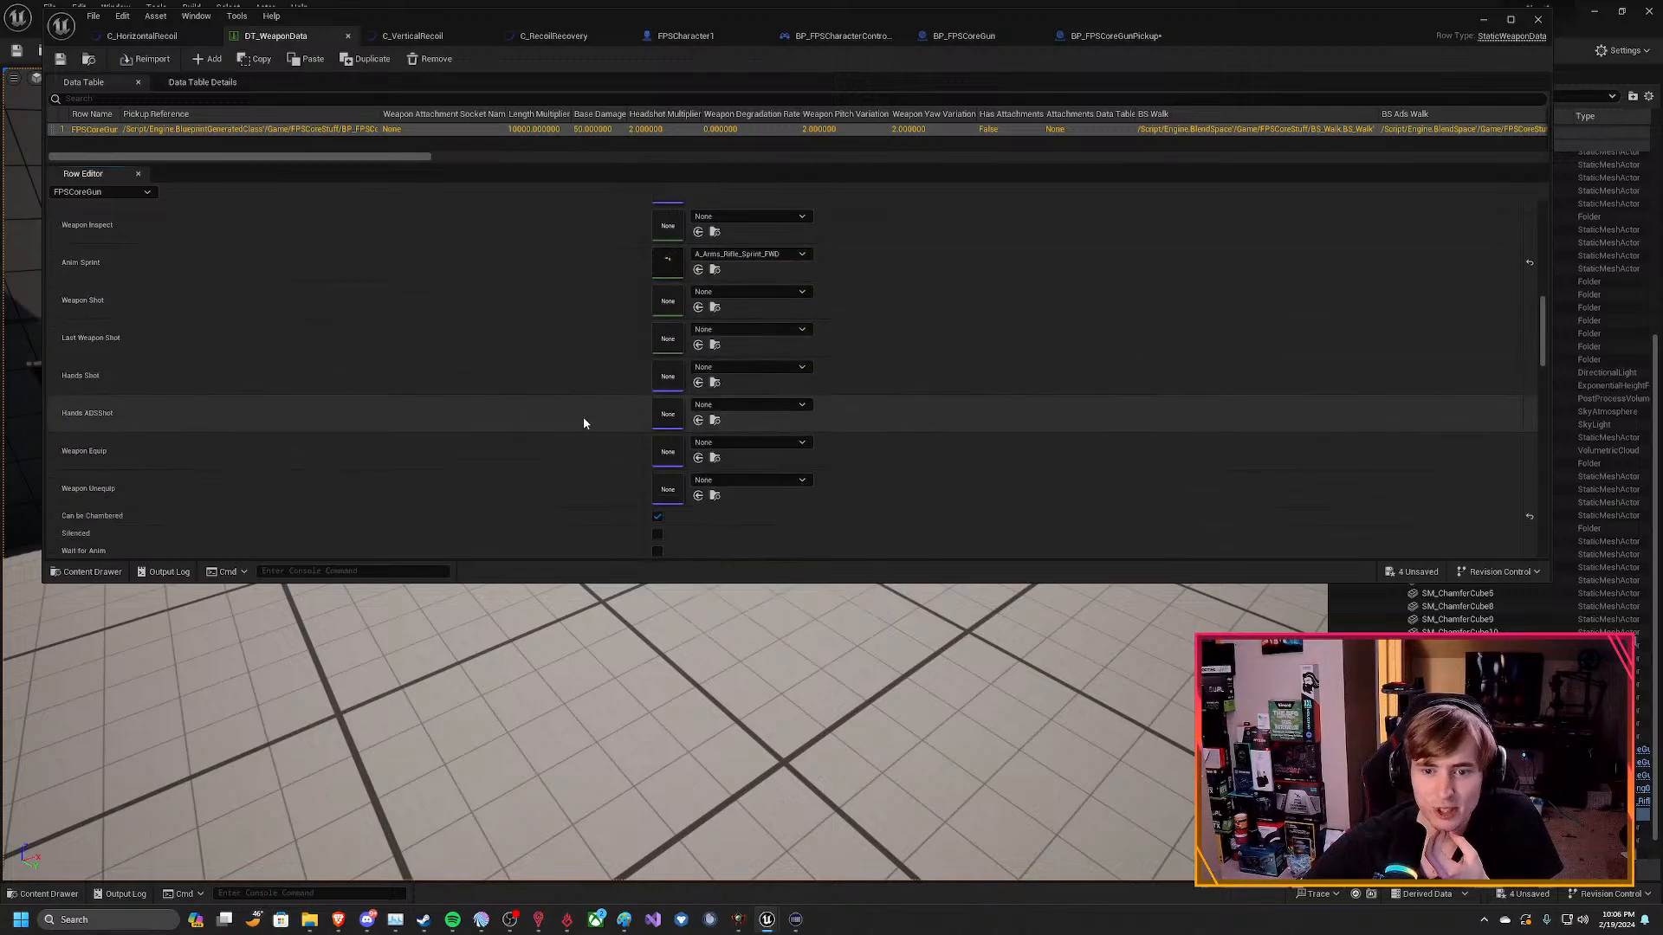
pyautogui.click(746, 447)
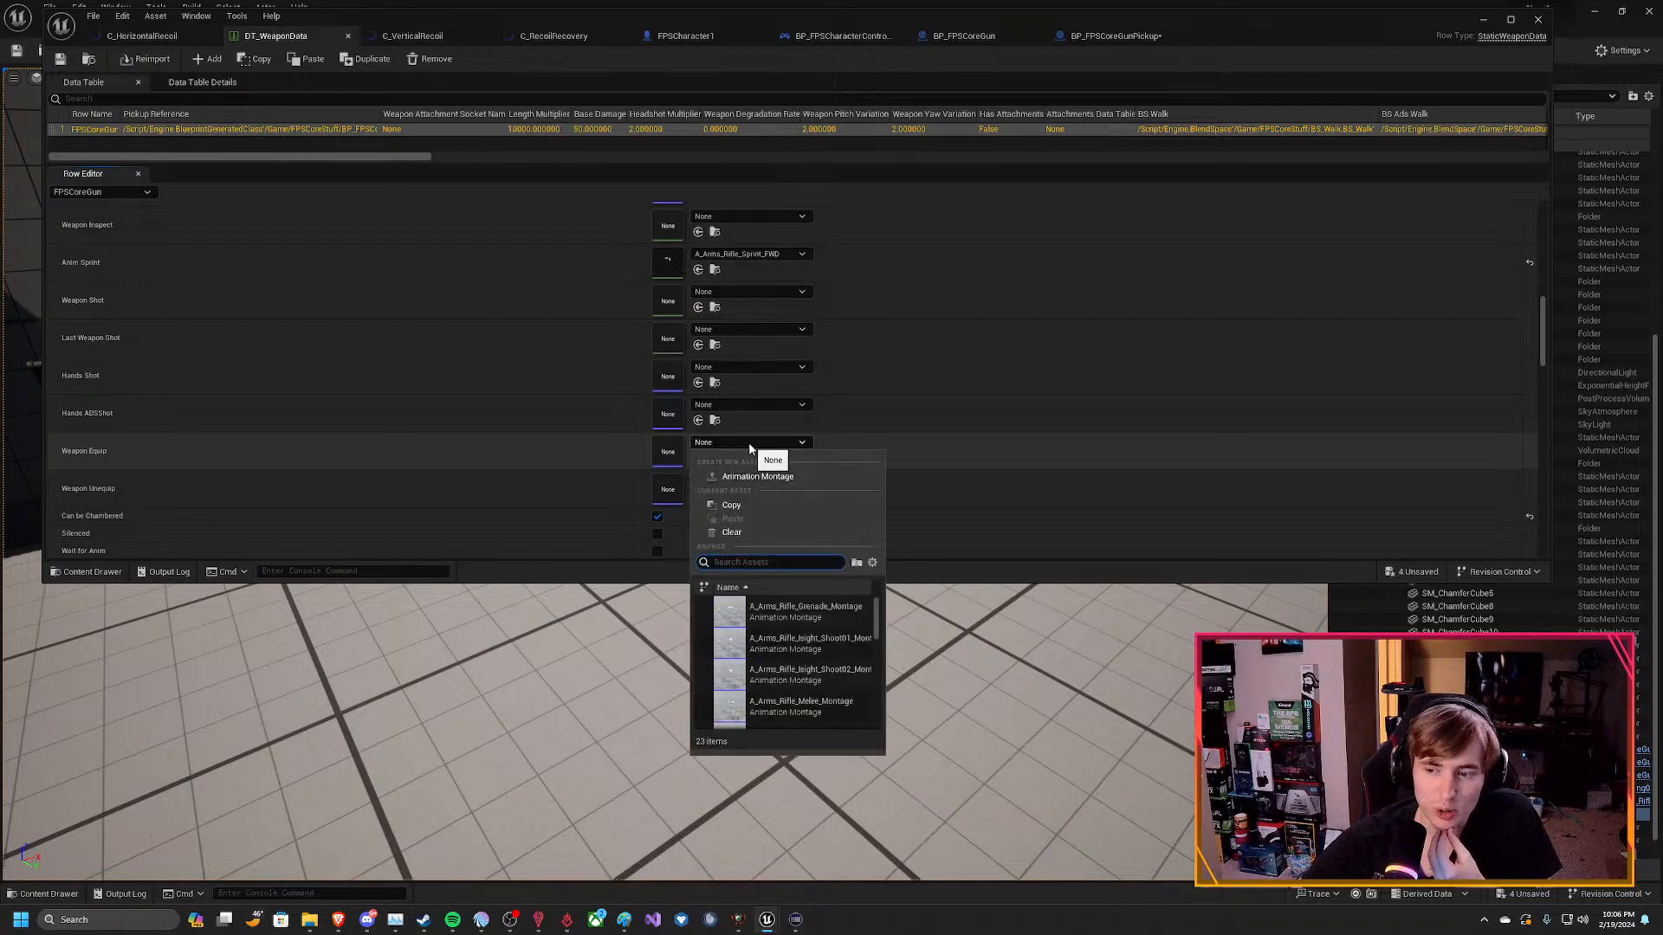
pyautogui.scroll(-1, 825, 639)
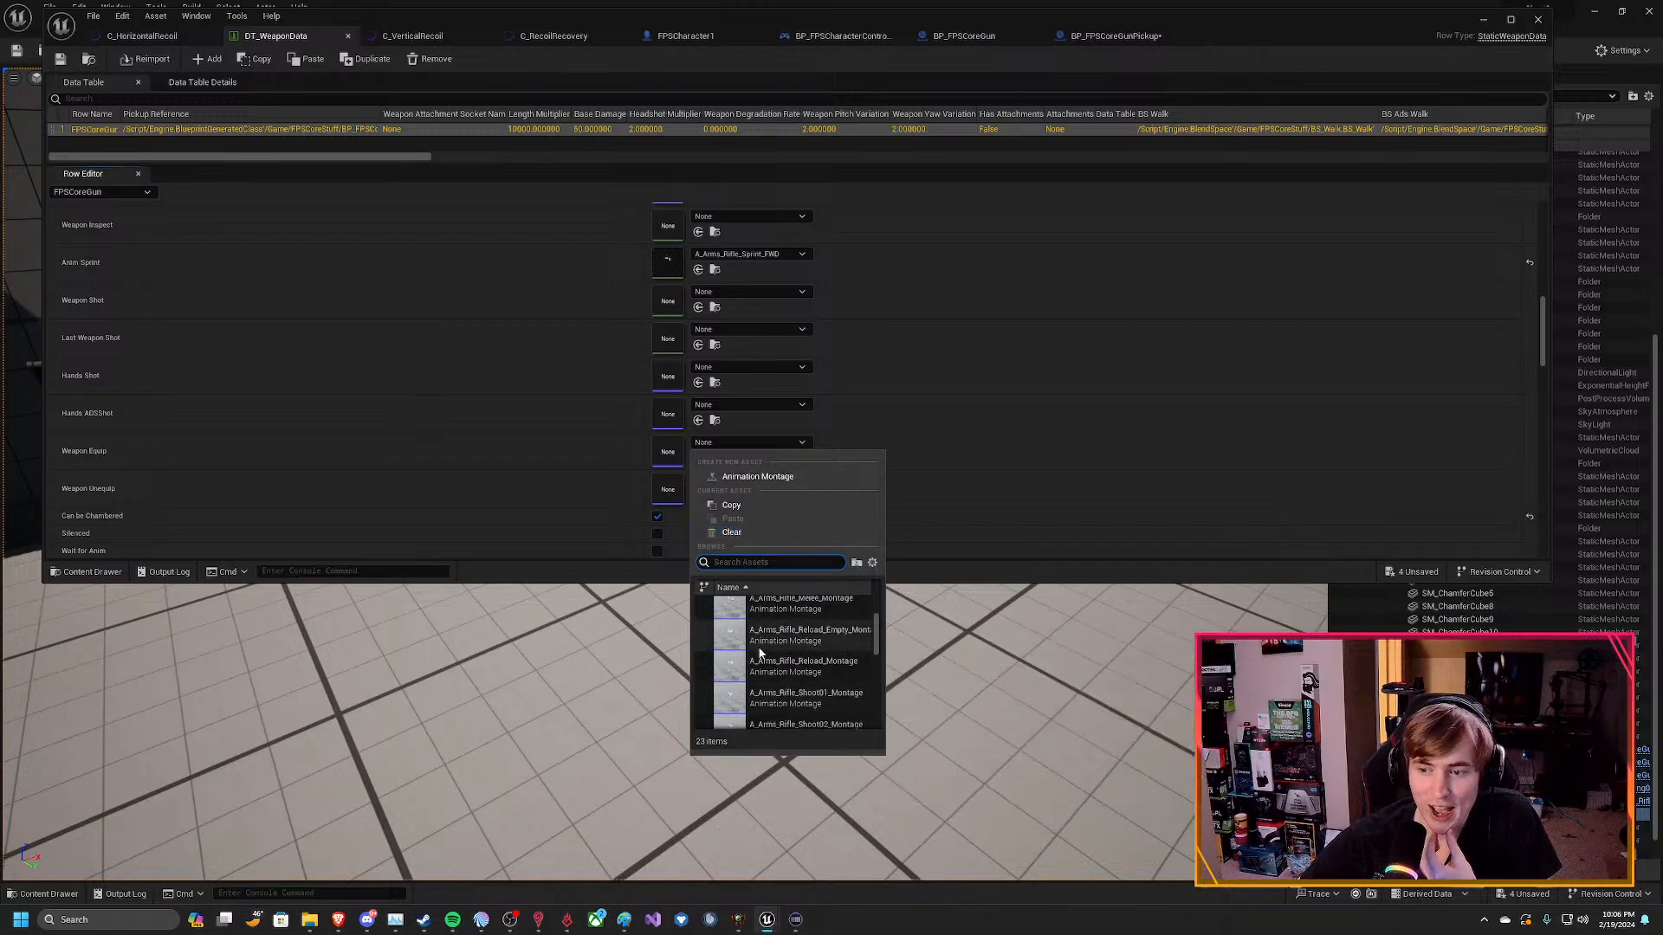
pyautogui.scroll(-1, 767, 654)
pyautogui.scroll(-2, 783, 672)
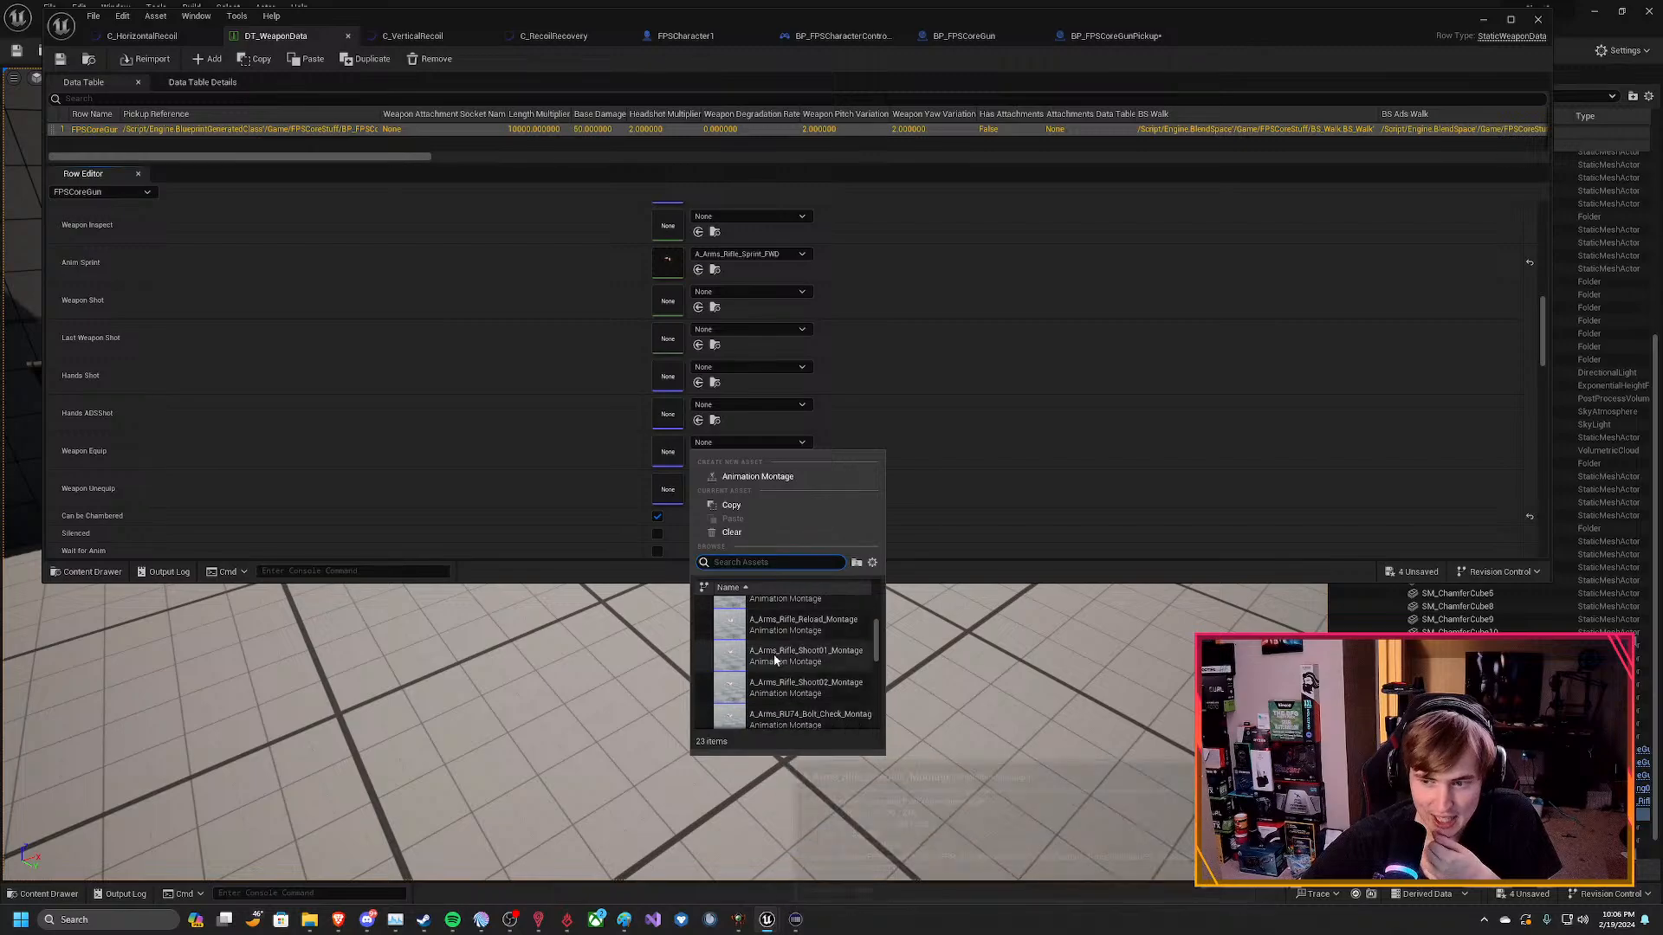
pyautogui.scroll(-1, 820, 705)
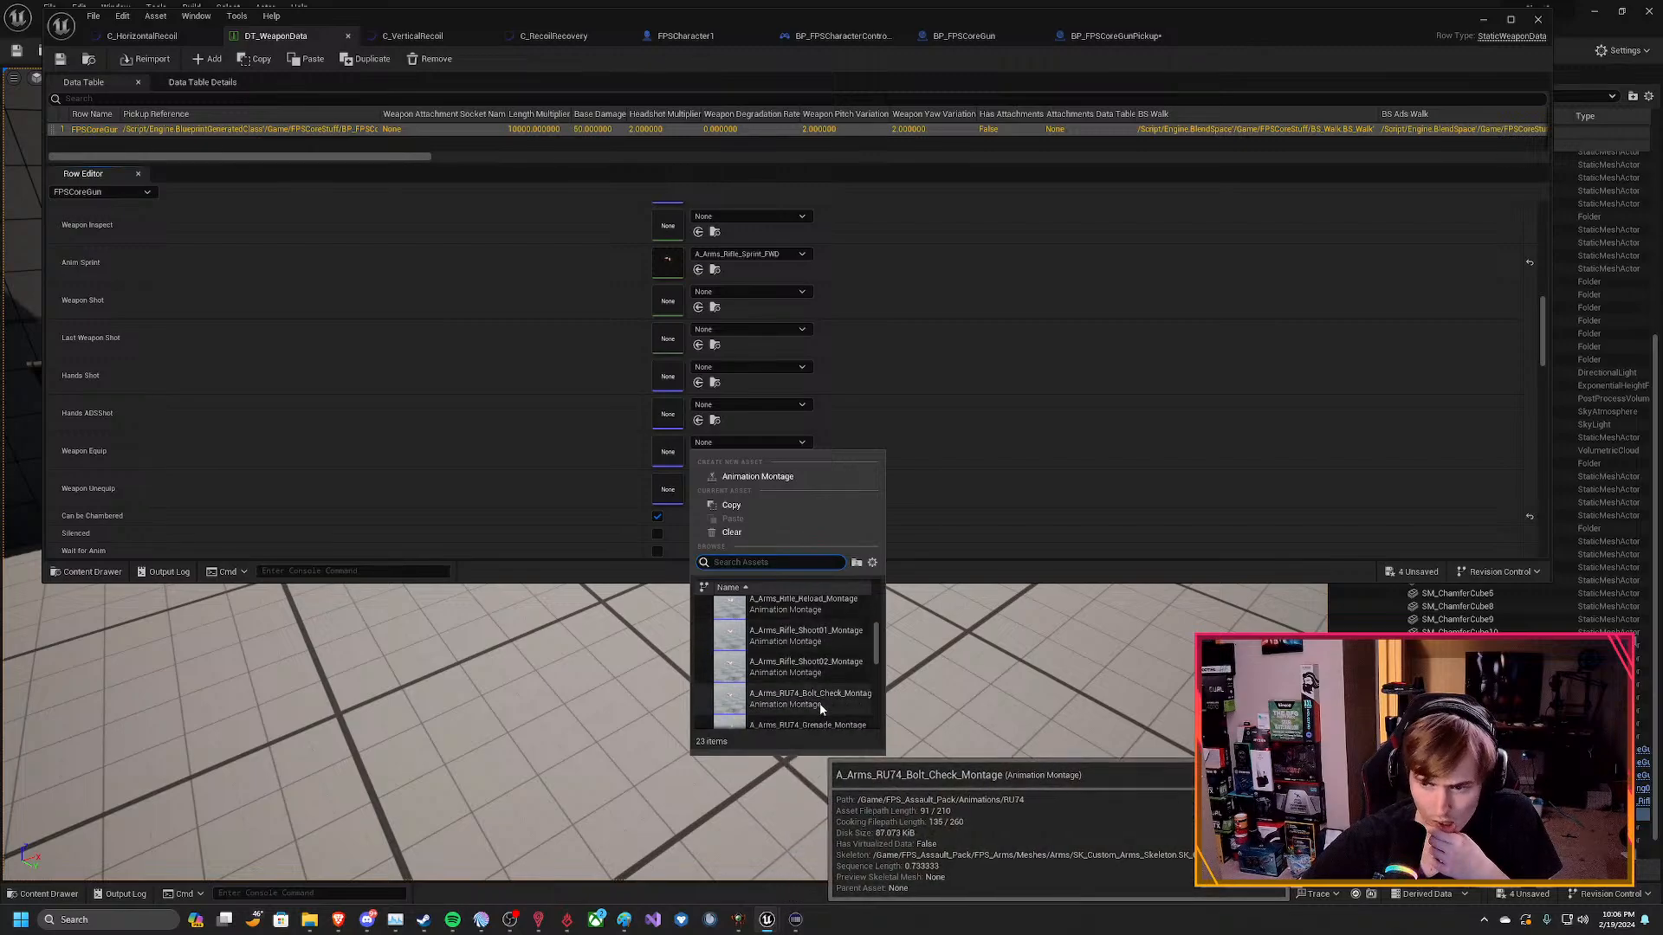
pyautogui.scroll(-3, 817, 699)
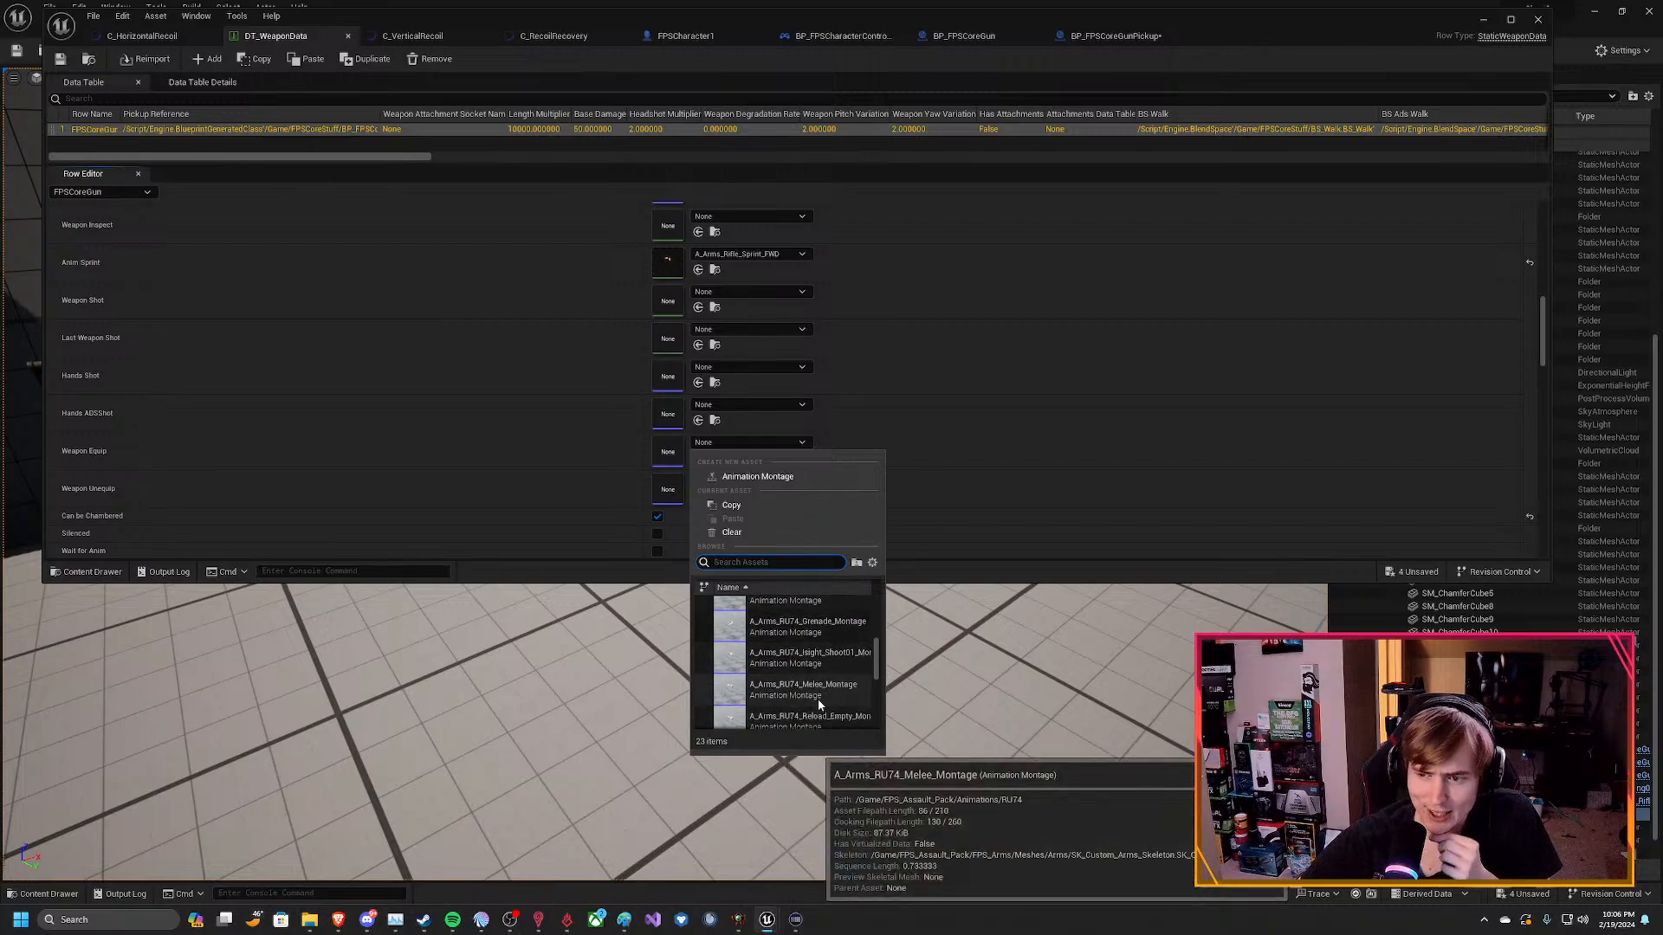
pyautogui.scroll(-4, 817, 699)
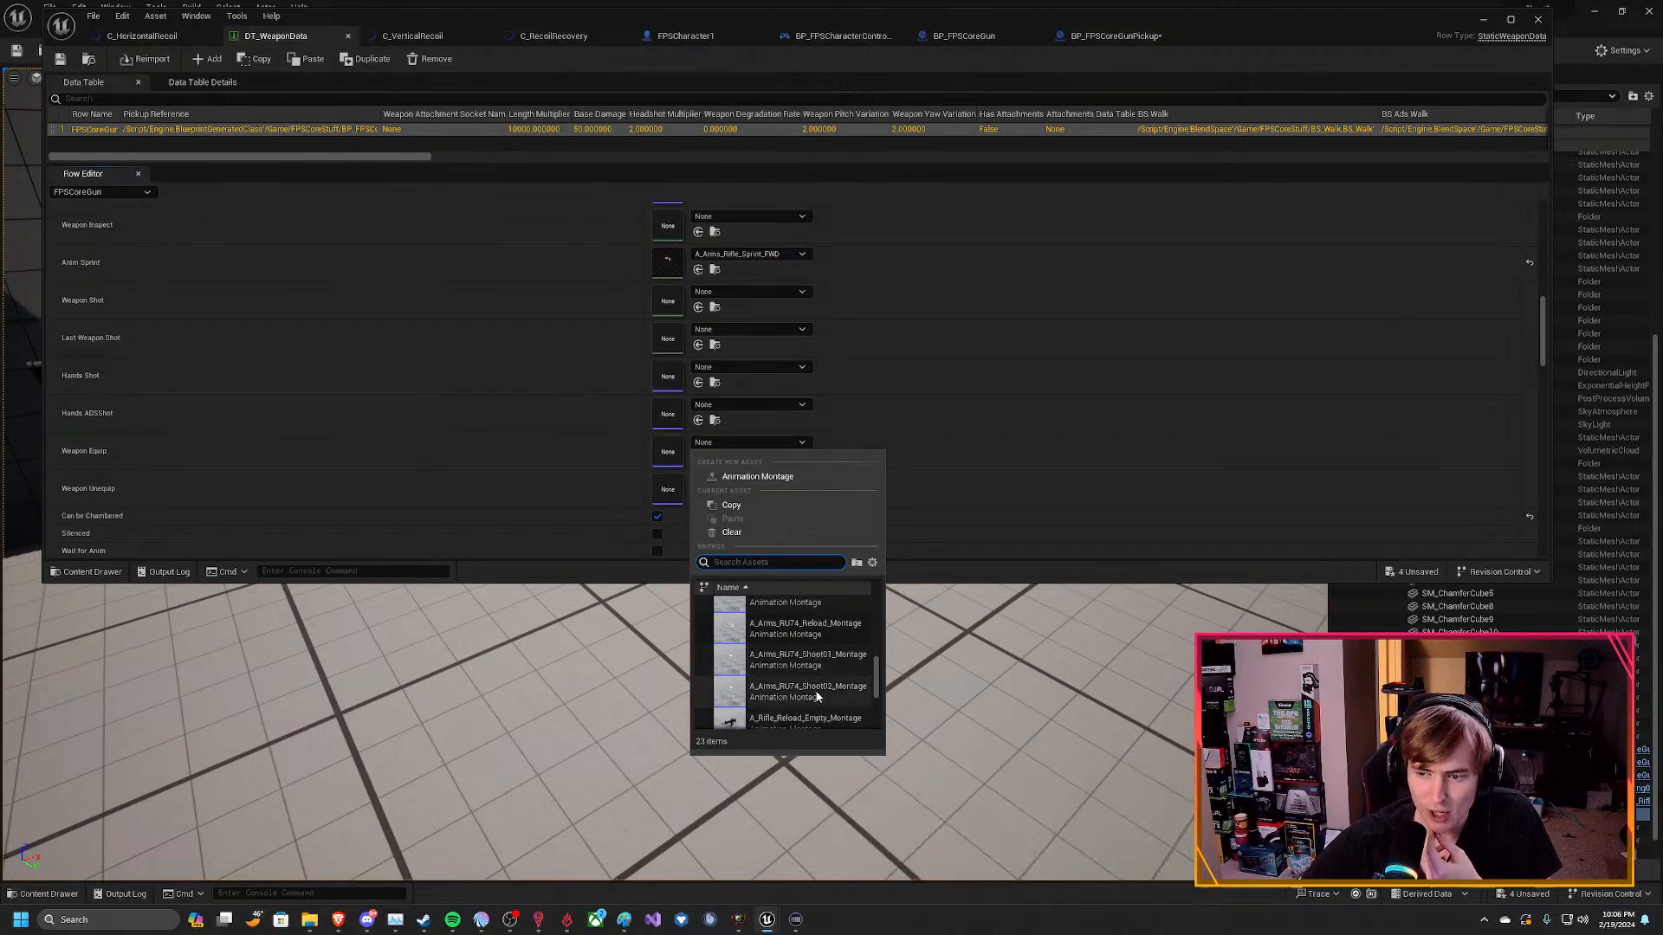
pyautogui.scroll(-1, 838, 698)
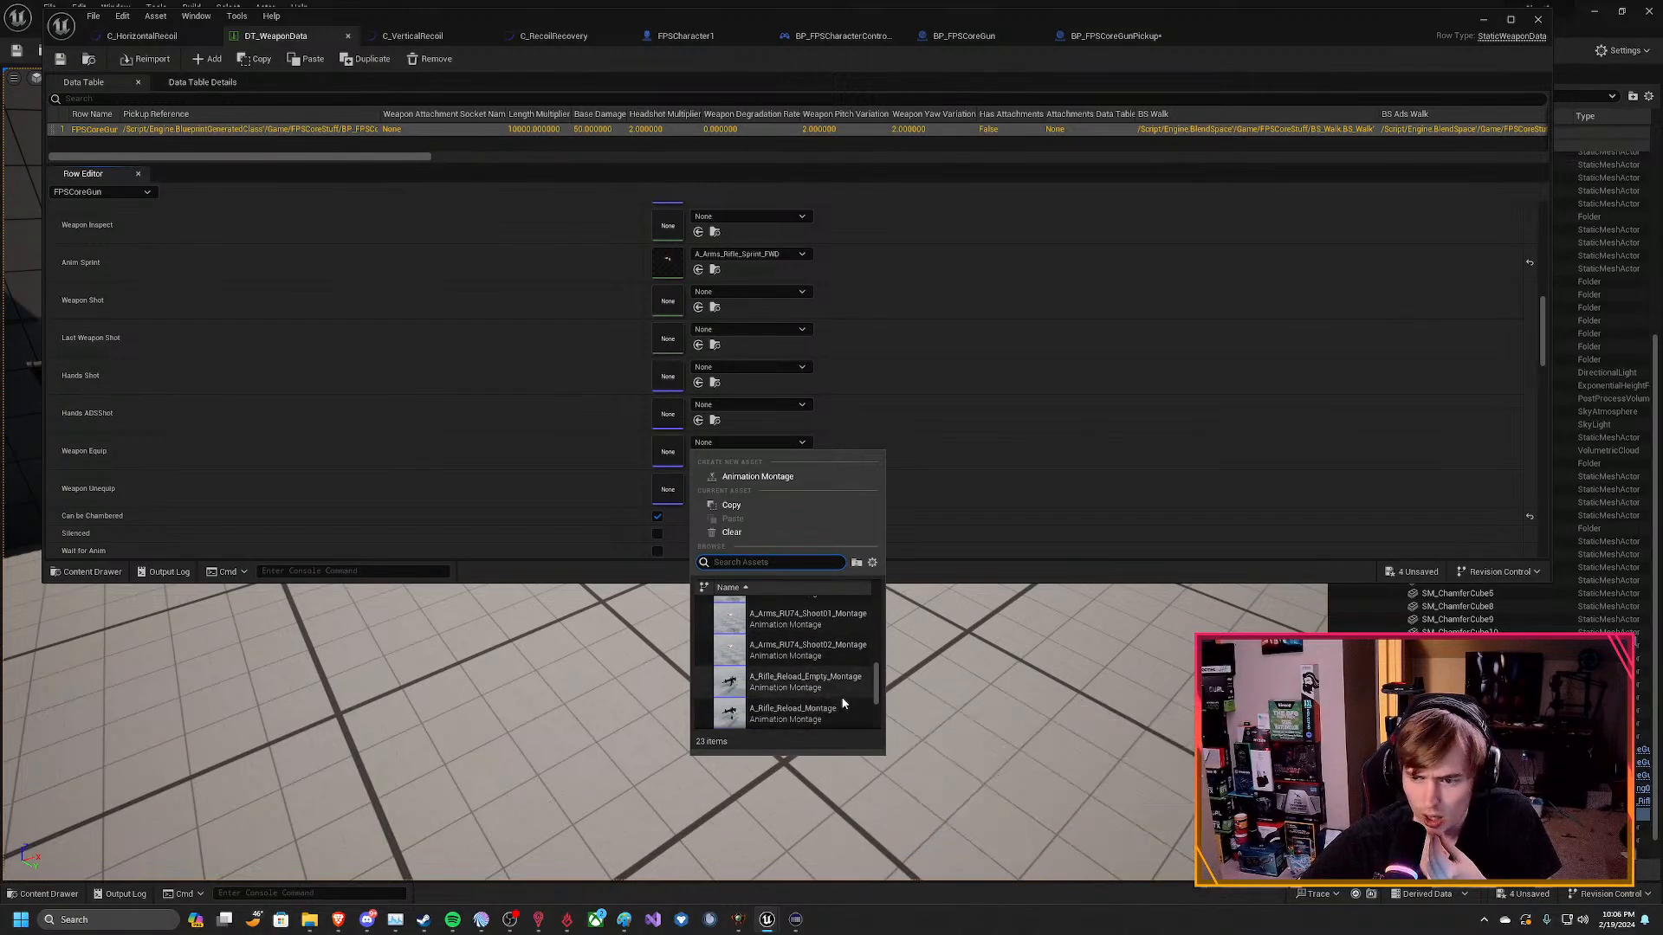
pyautogui.scroll(-2, 838, 693)
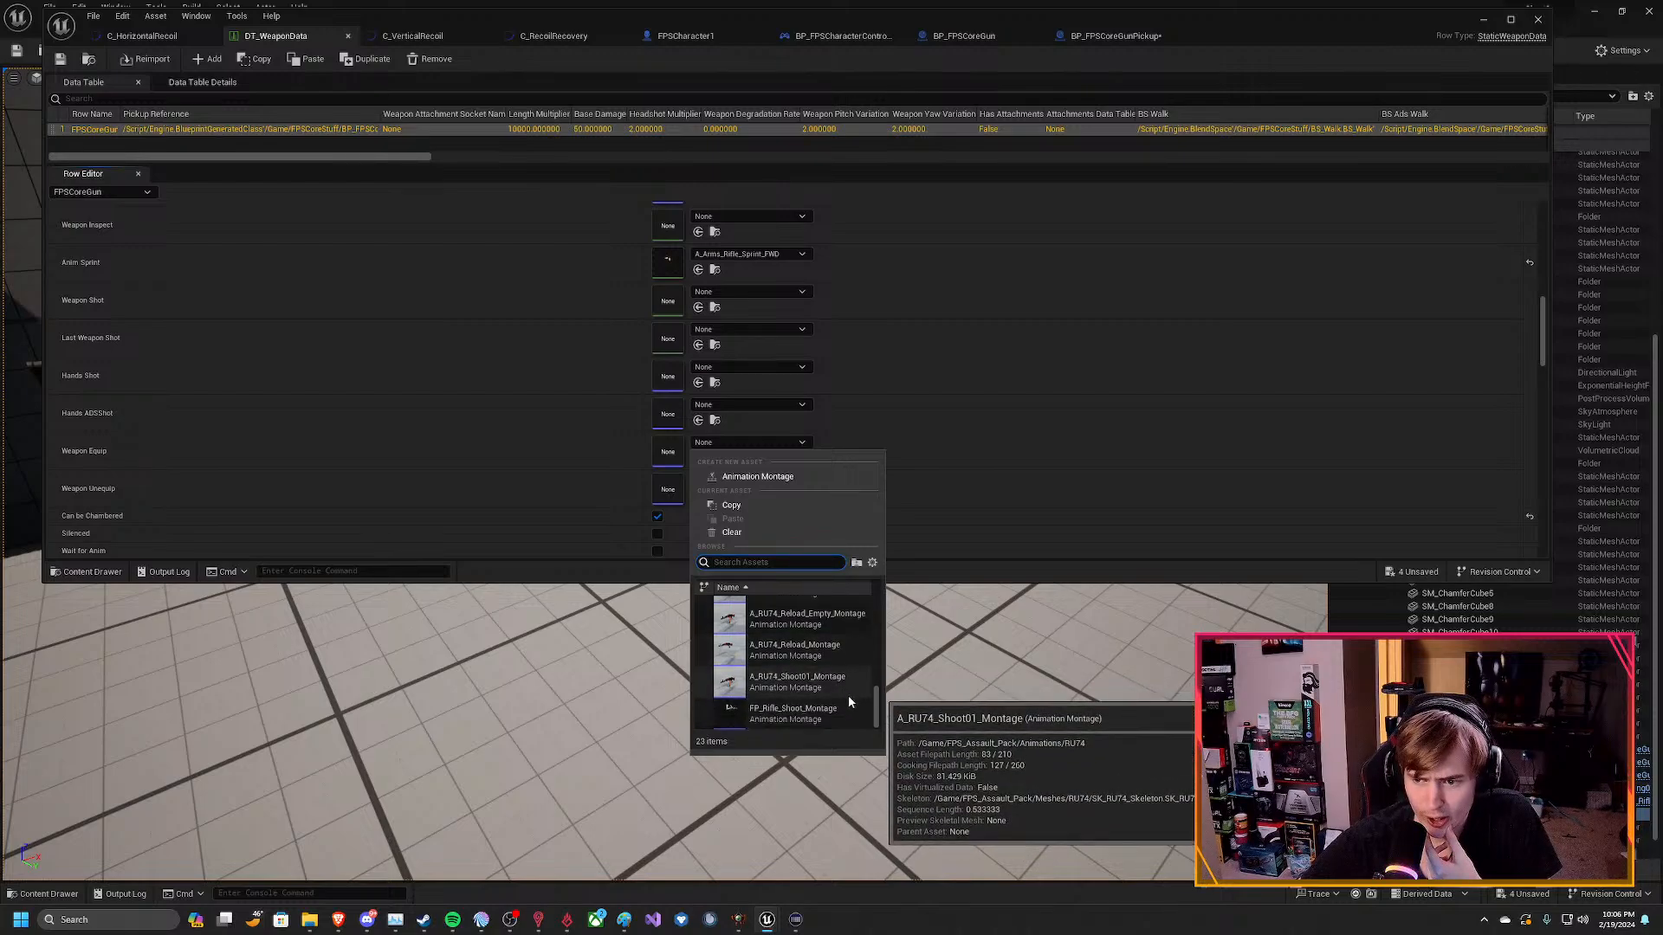
pyautogui.scroll(3, 804, 654)
pyautogui.scroll(8, 804, 658)
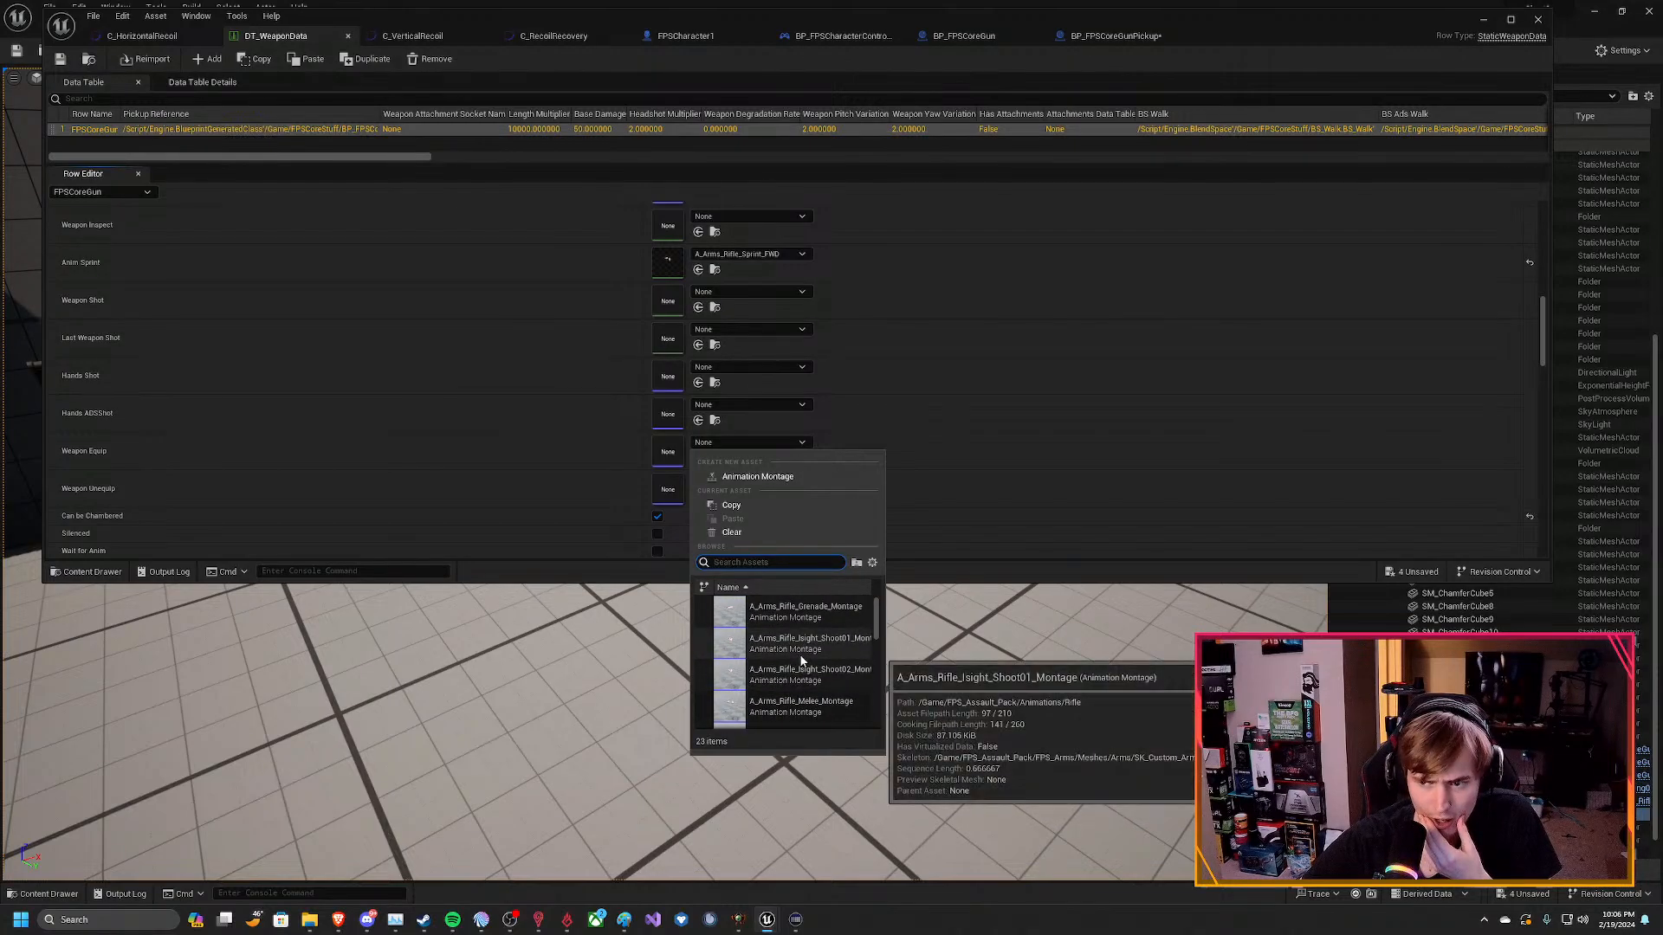
pyautogui.scroll(1, 812, 659)
pyautogui.scroll(-8, 820, 656)
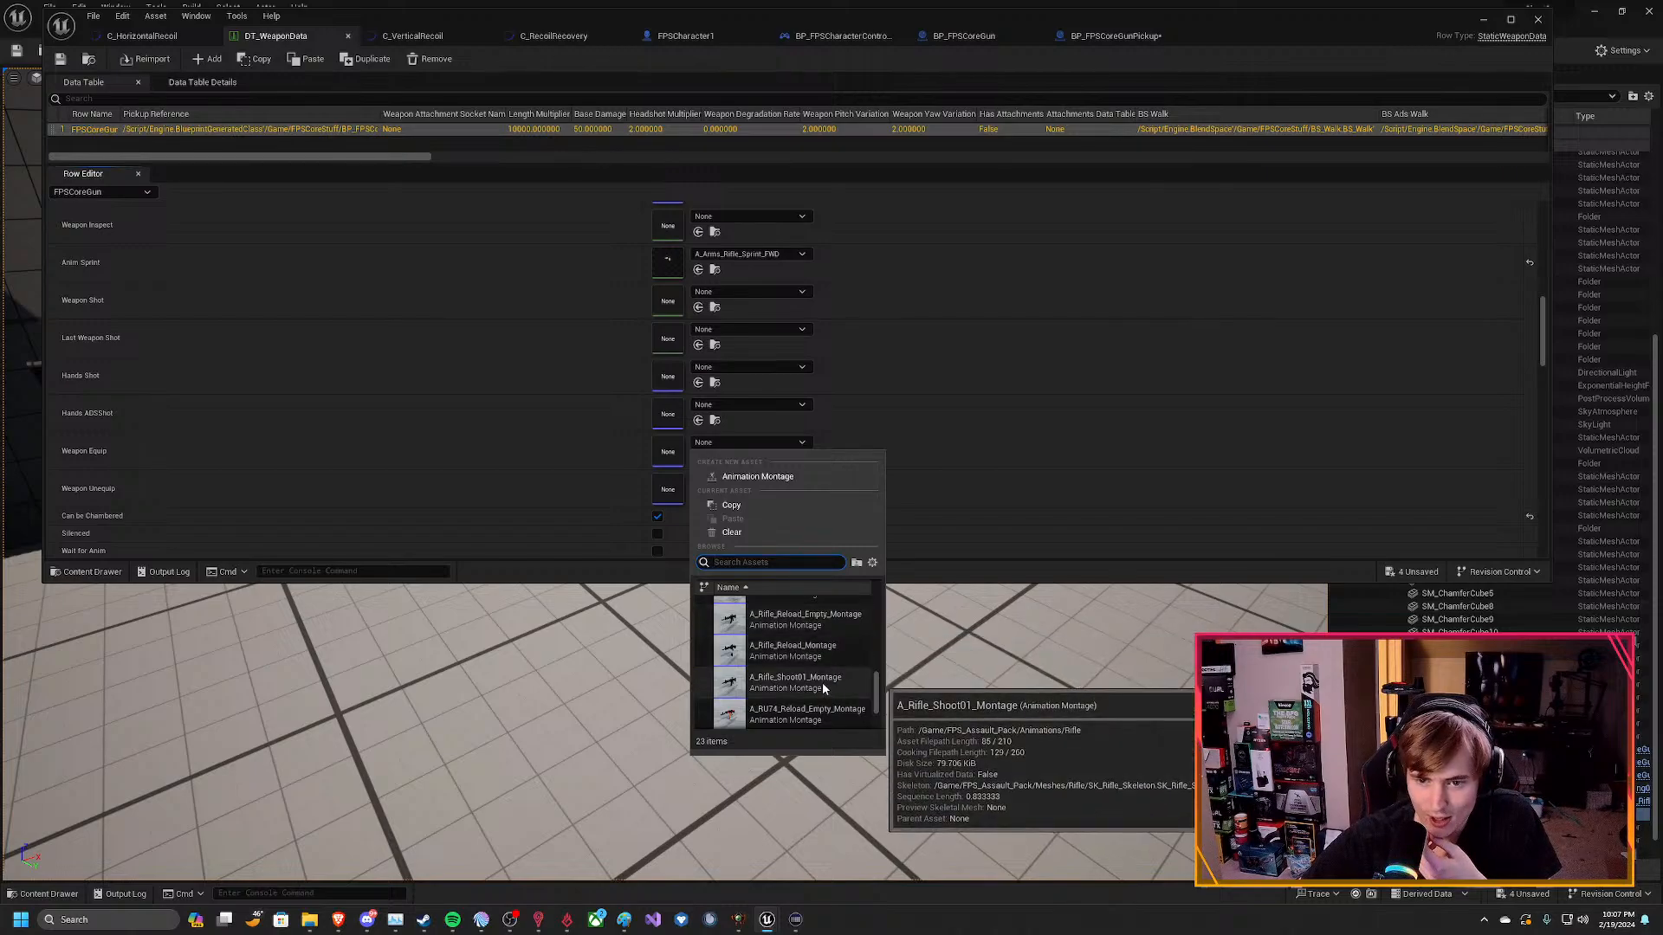
pyautogui.scroll(-3, 822, 684)
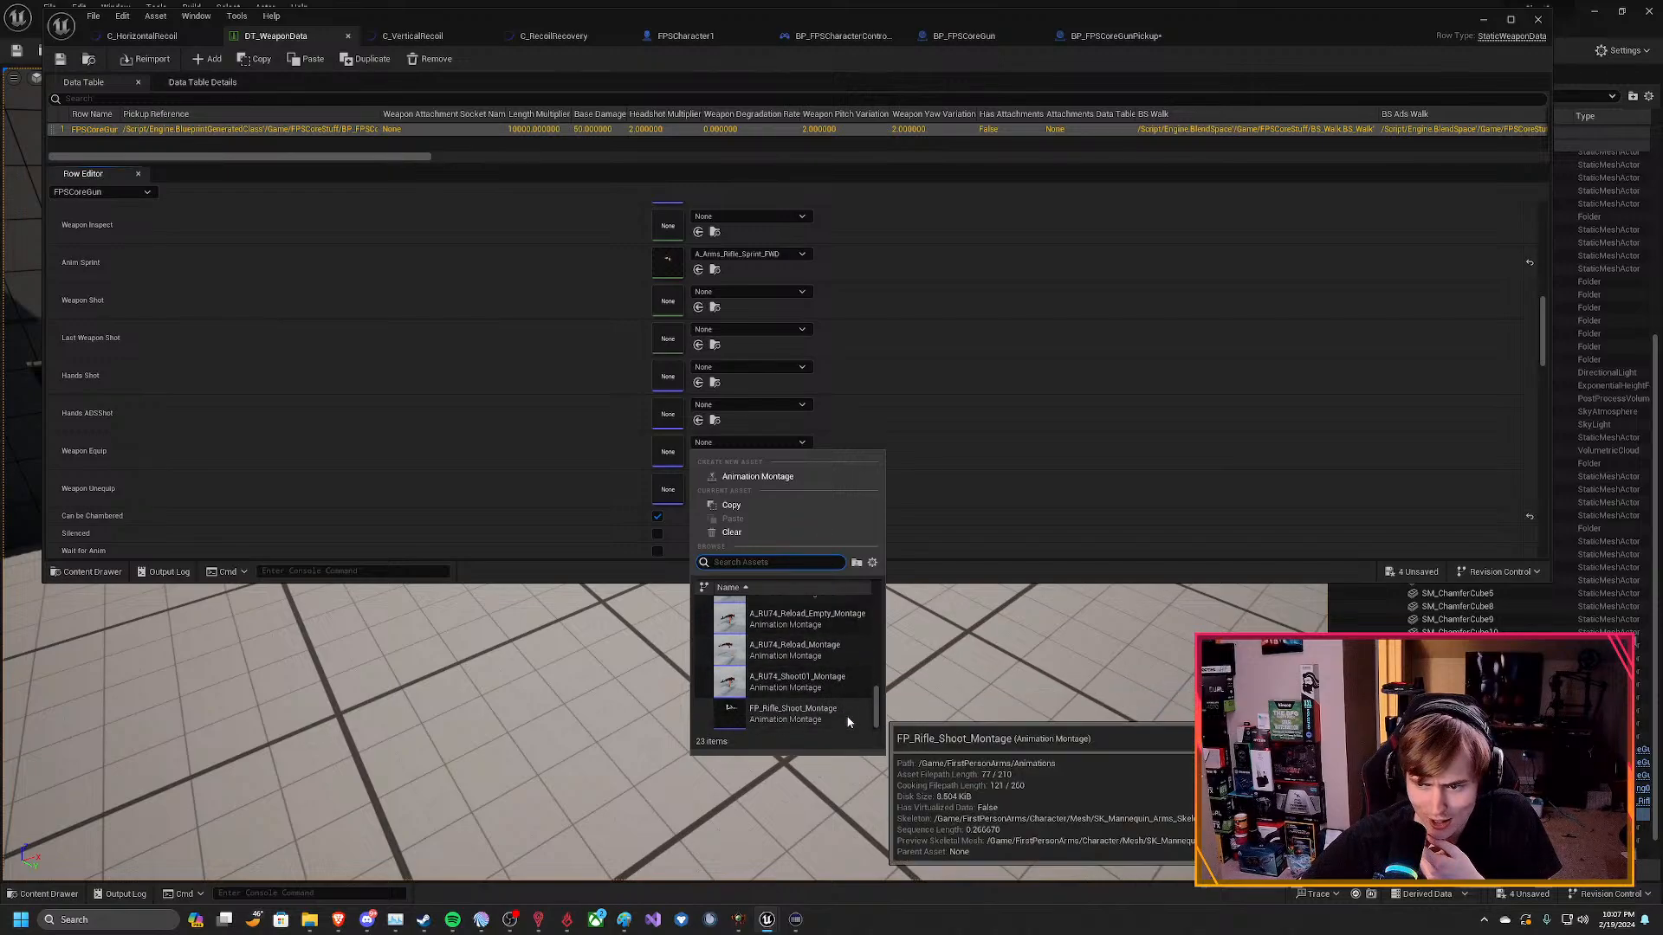
pyautogui.scroll(5, 843, 710)
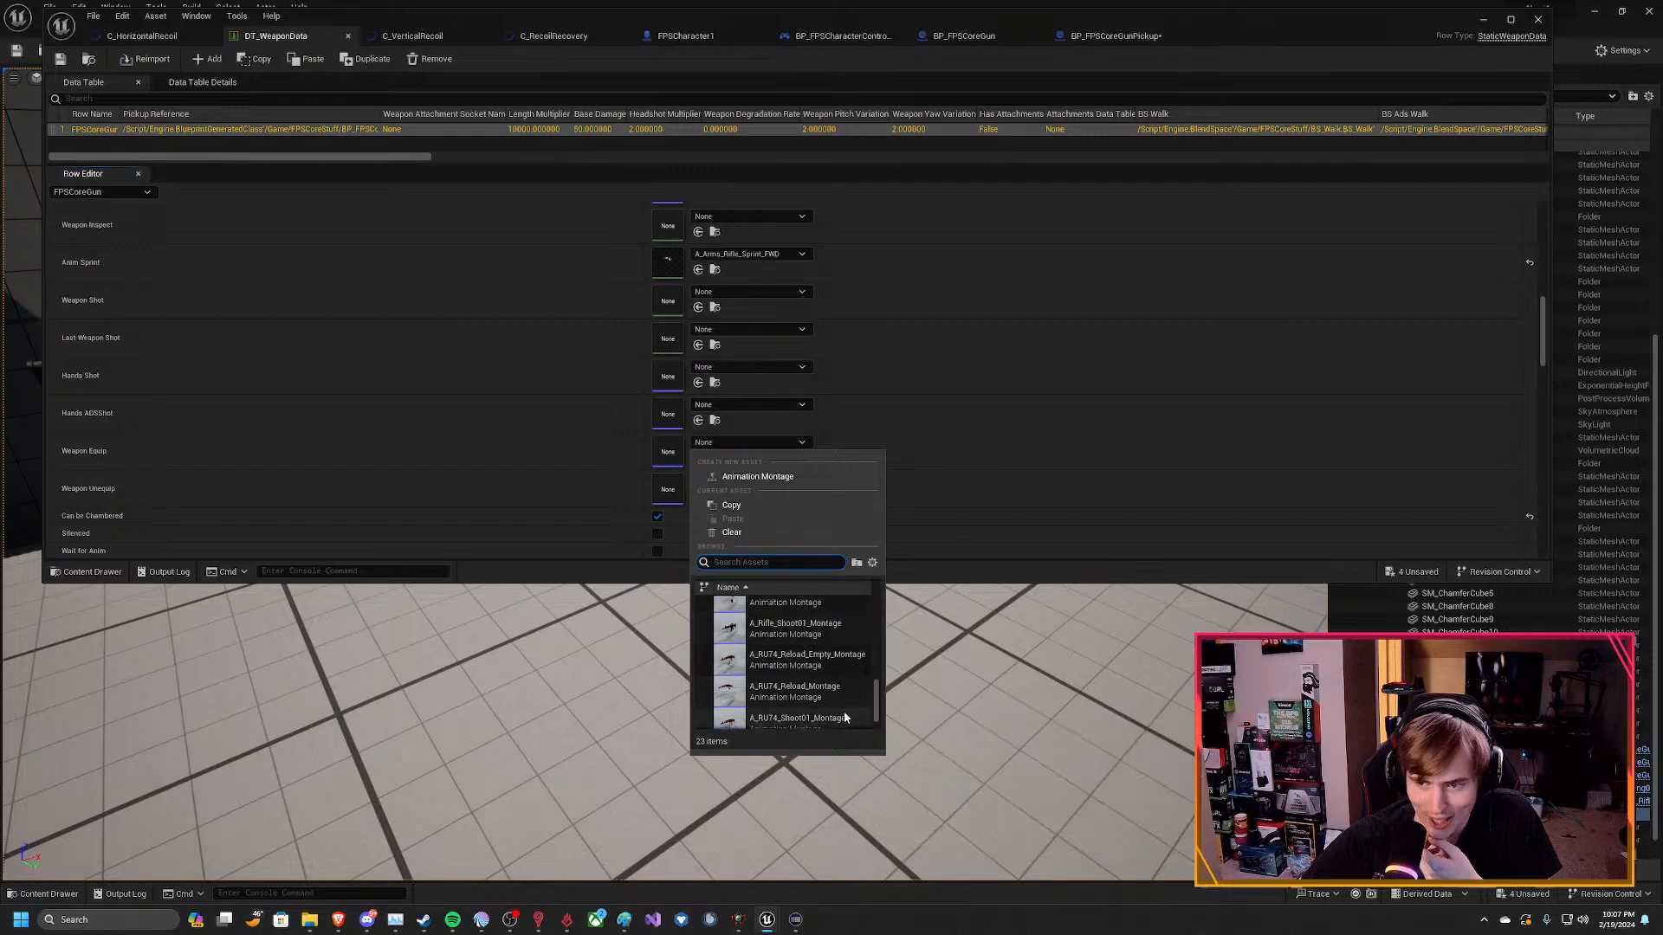
pyautogui.scroll(5, 838, 690)
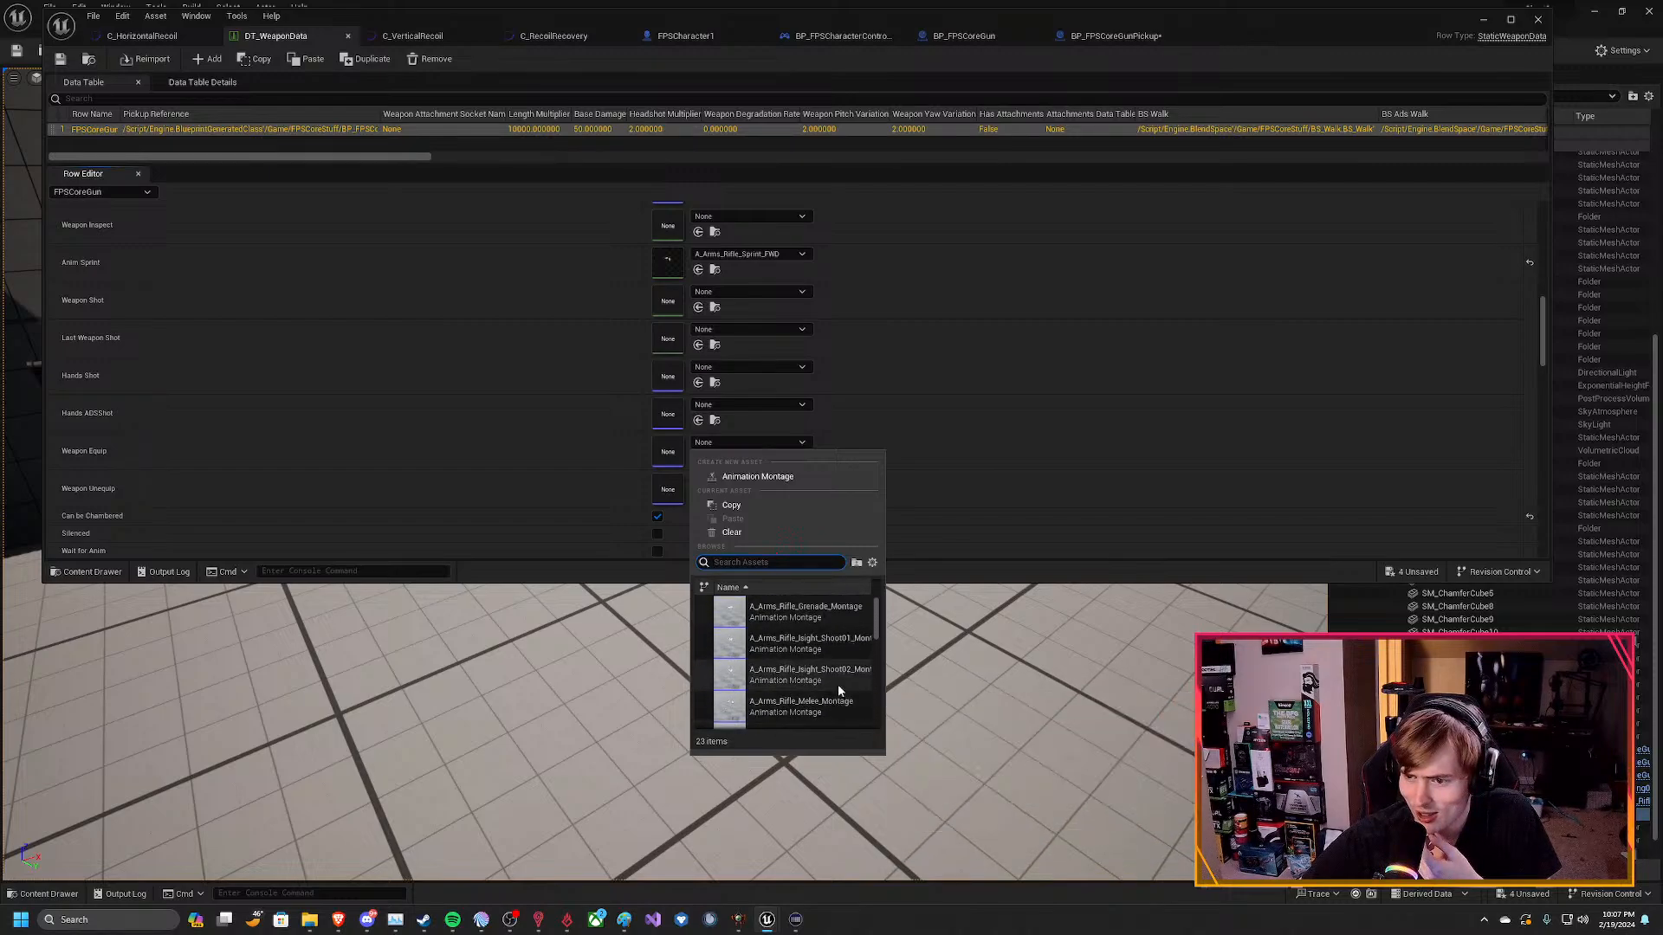
pyautogui.scroll(3, 832, 642)
pyautogui.scroll(-1, 835, 678)
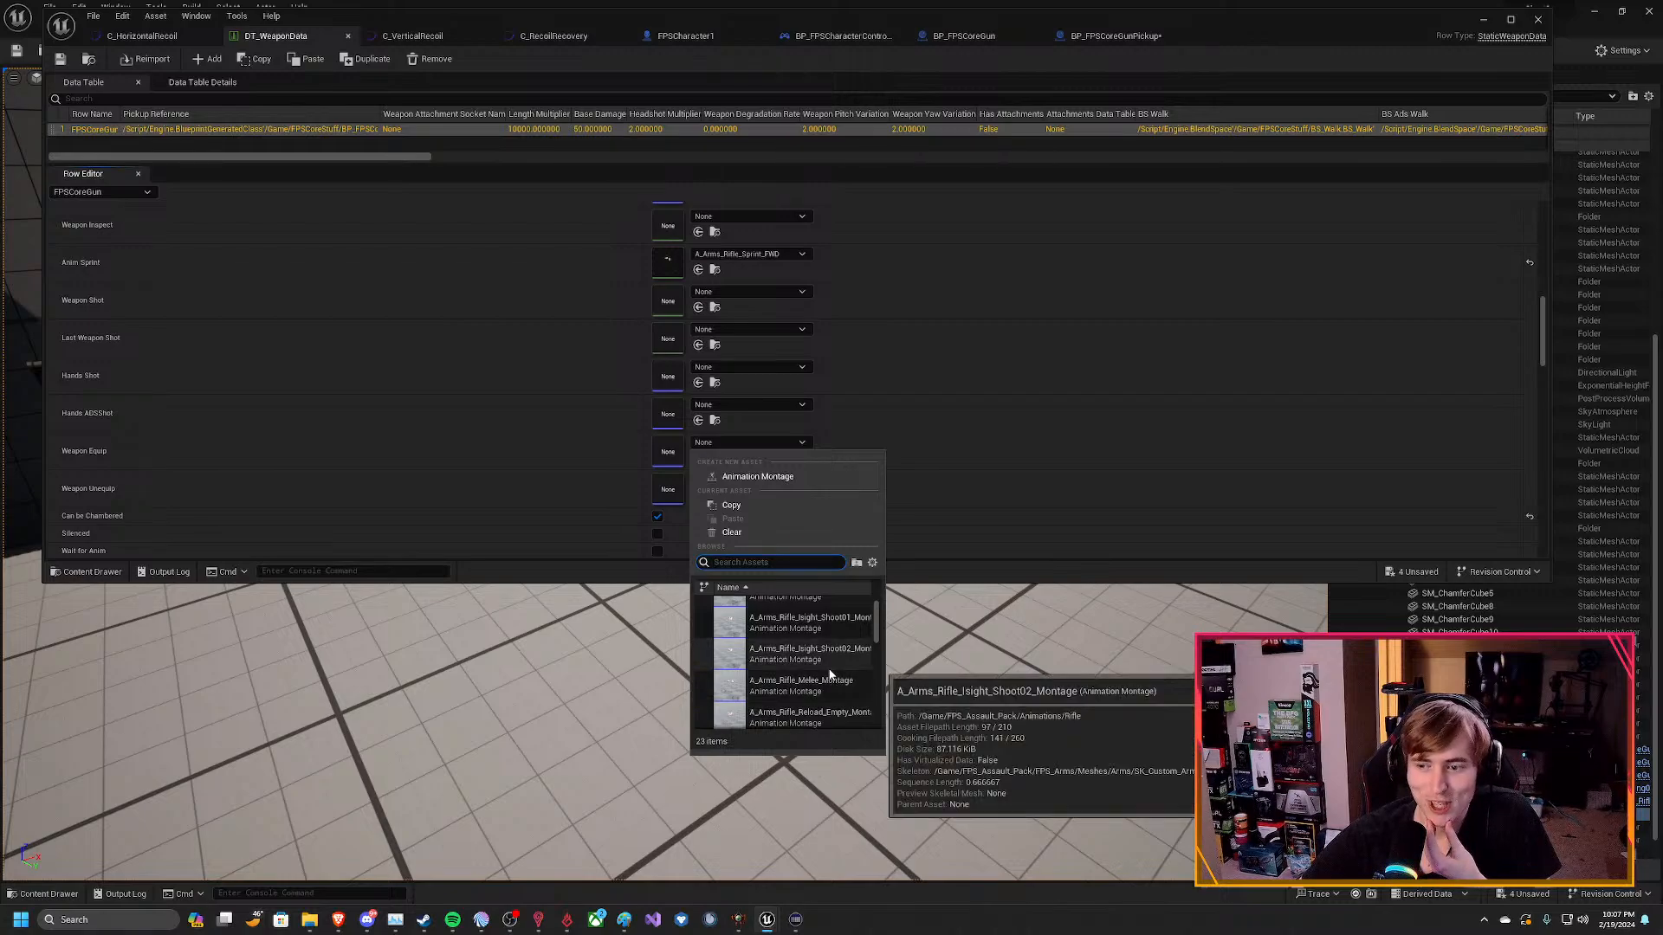
pyautogui.click(496, 403)
# Review the blend spaces available for the BS Walk entry in the Unique Weapon group, keeping BS_Walk.
pyautogui.scroll(3, 512, 502)
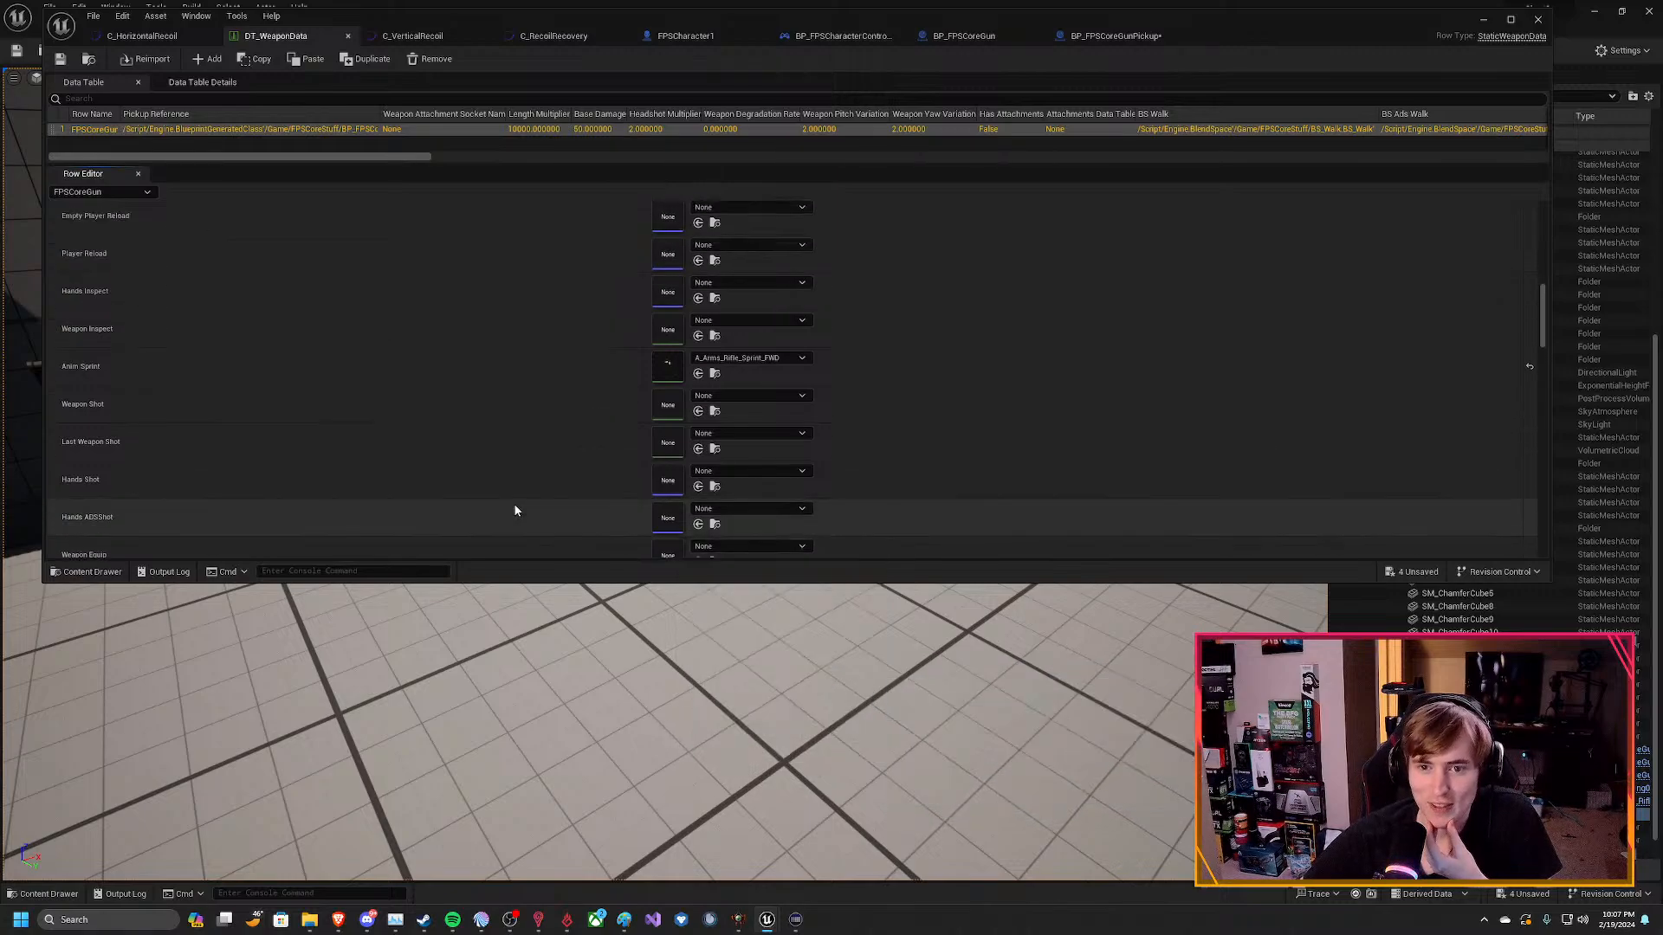
pyautogui.scroll(3, 535, 517)
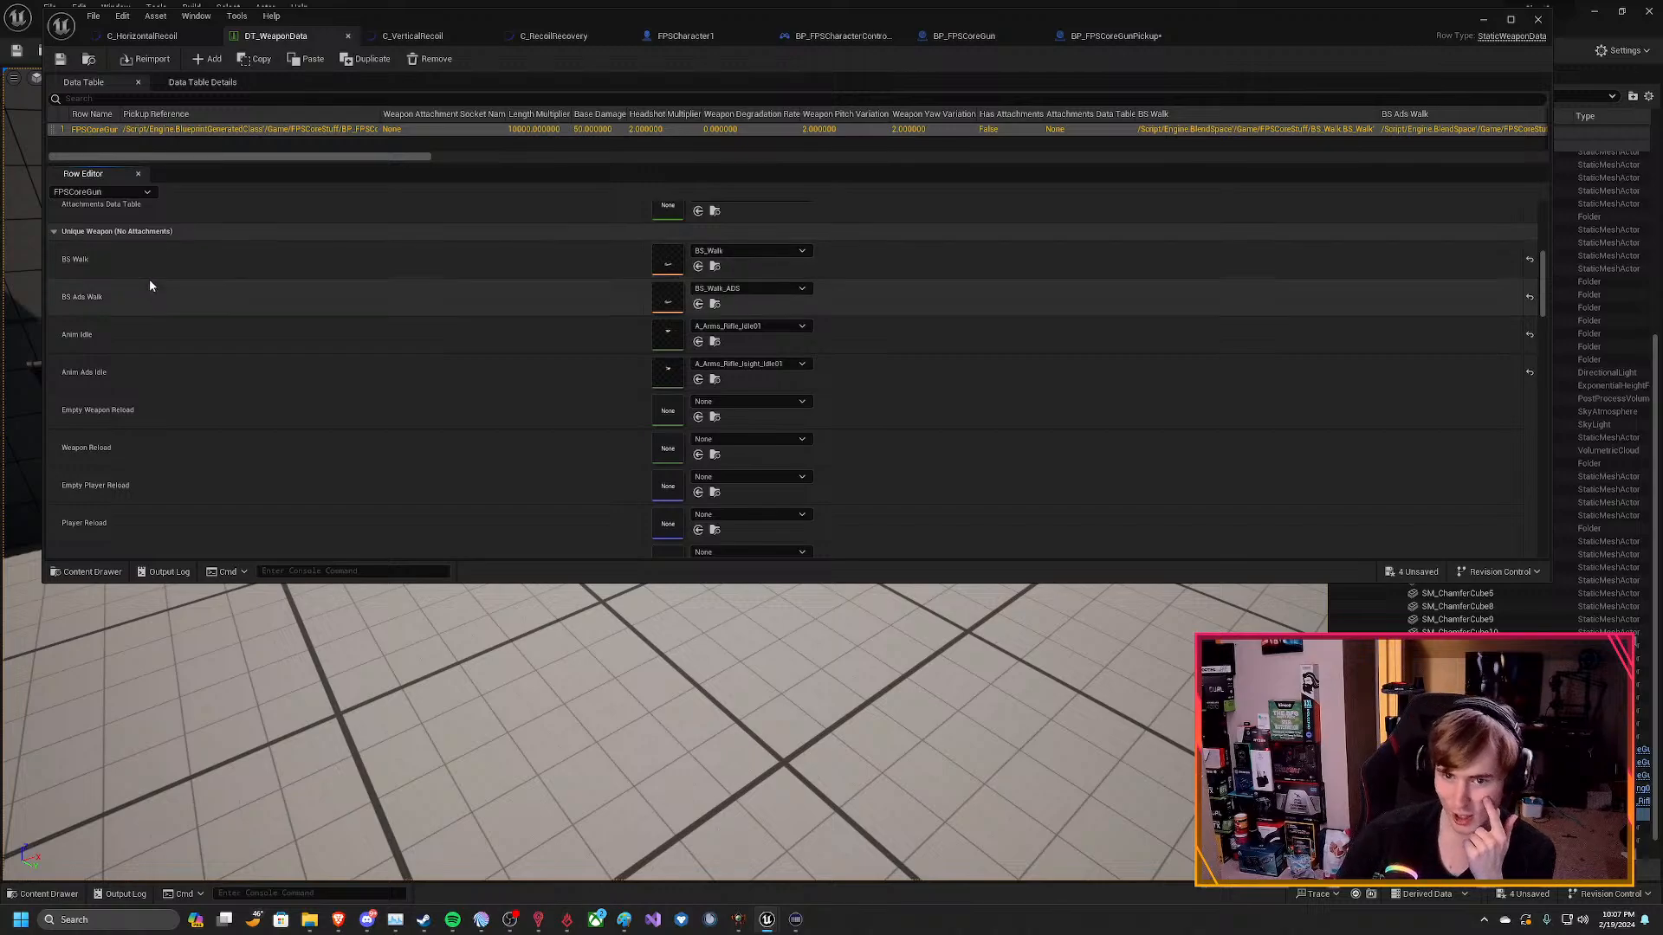
pyautogui.click(750, 251)
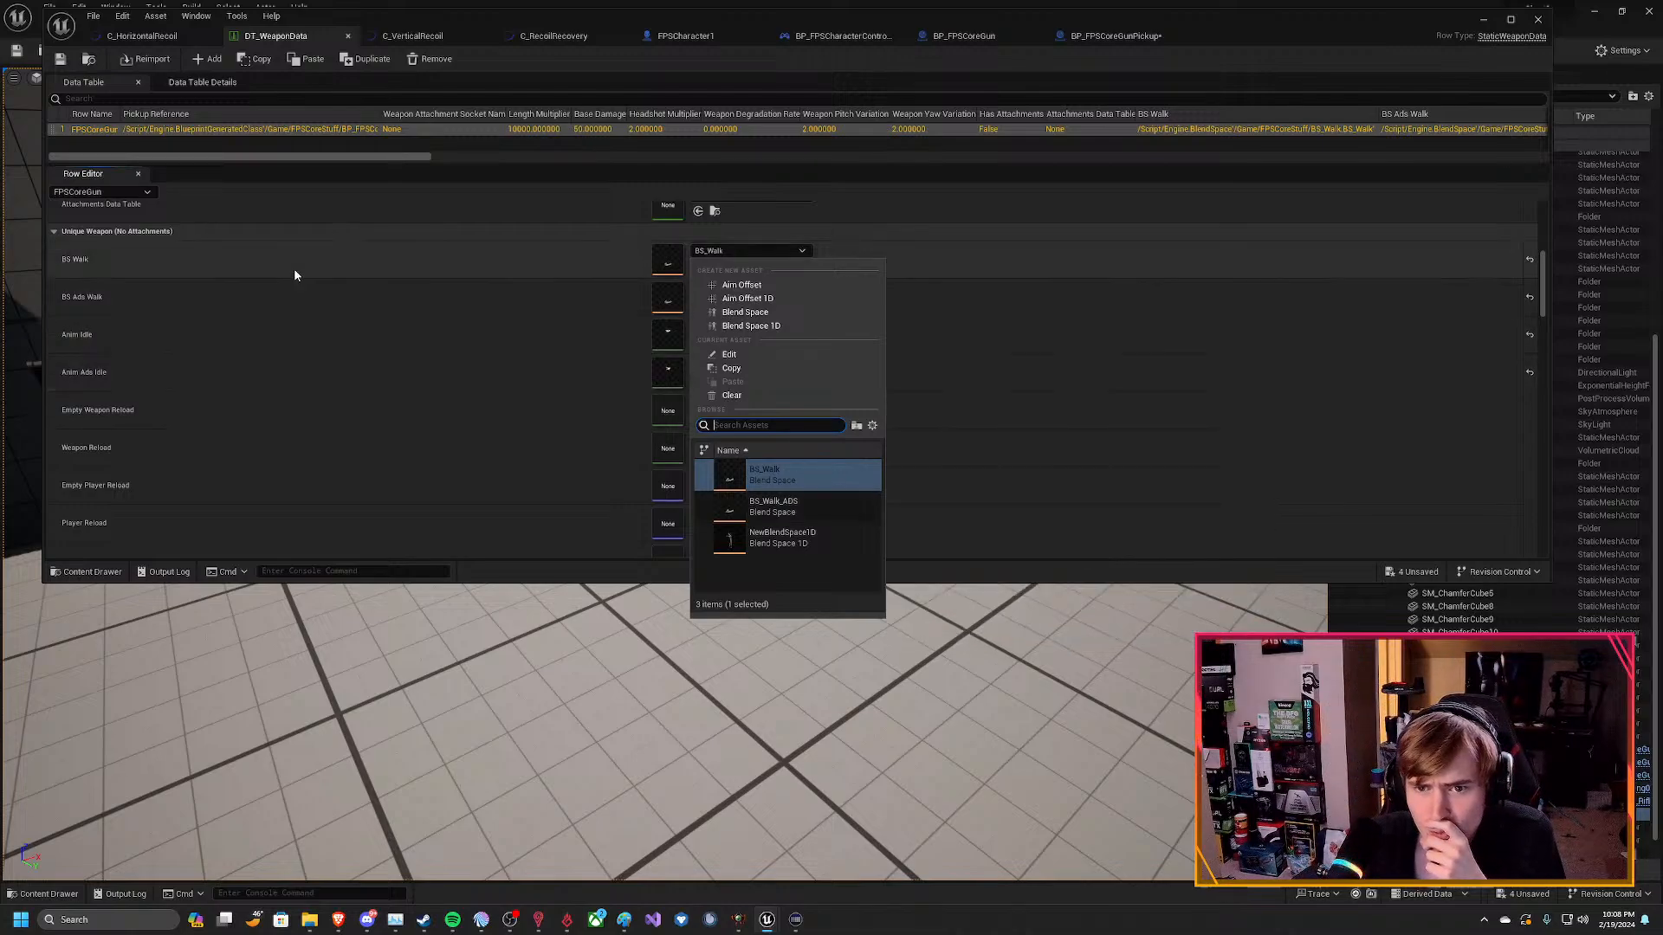
pyautogui.click(778, 476)
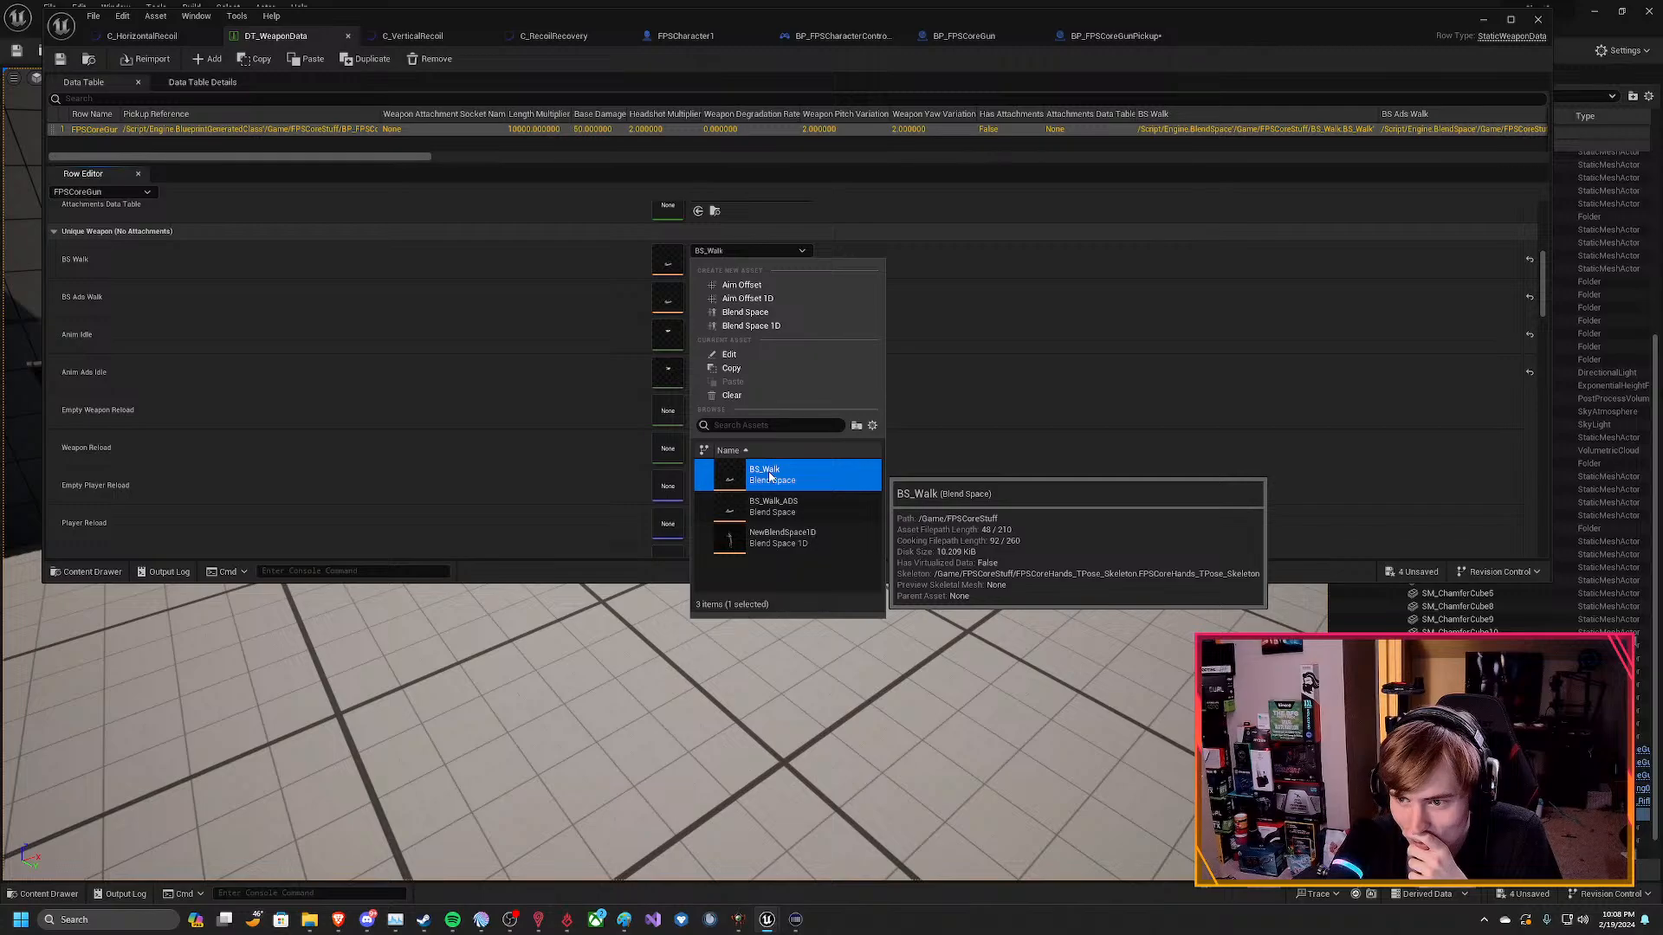
pyautogui.click(992, 570)
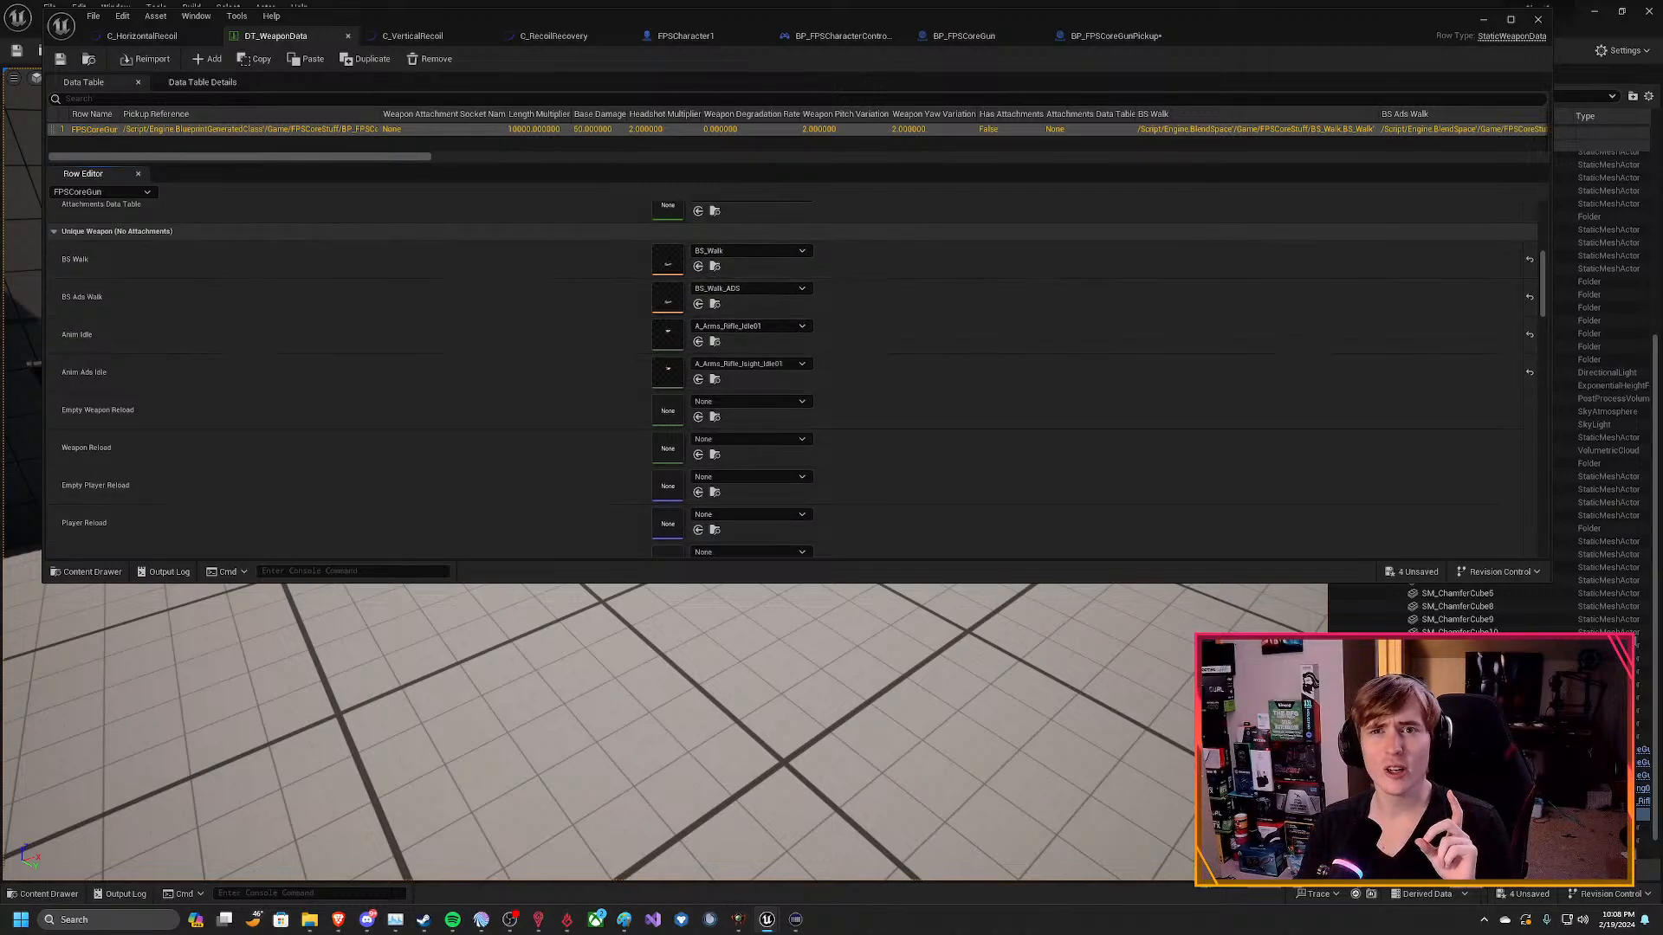
# Set the FPSCoreGun row's Anim Idle animation to A_Arms_RU74_Idle01.
pyautogui.click(774, 333)
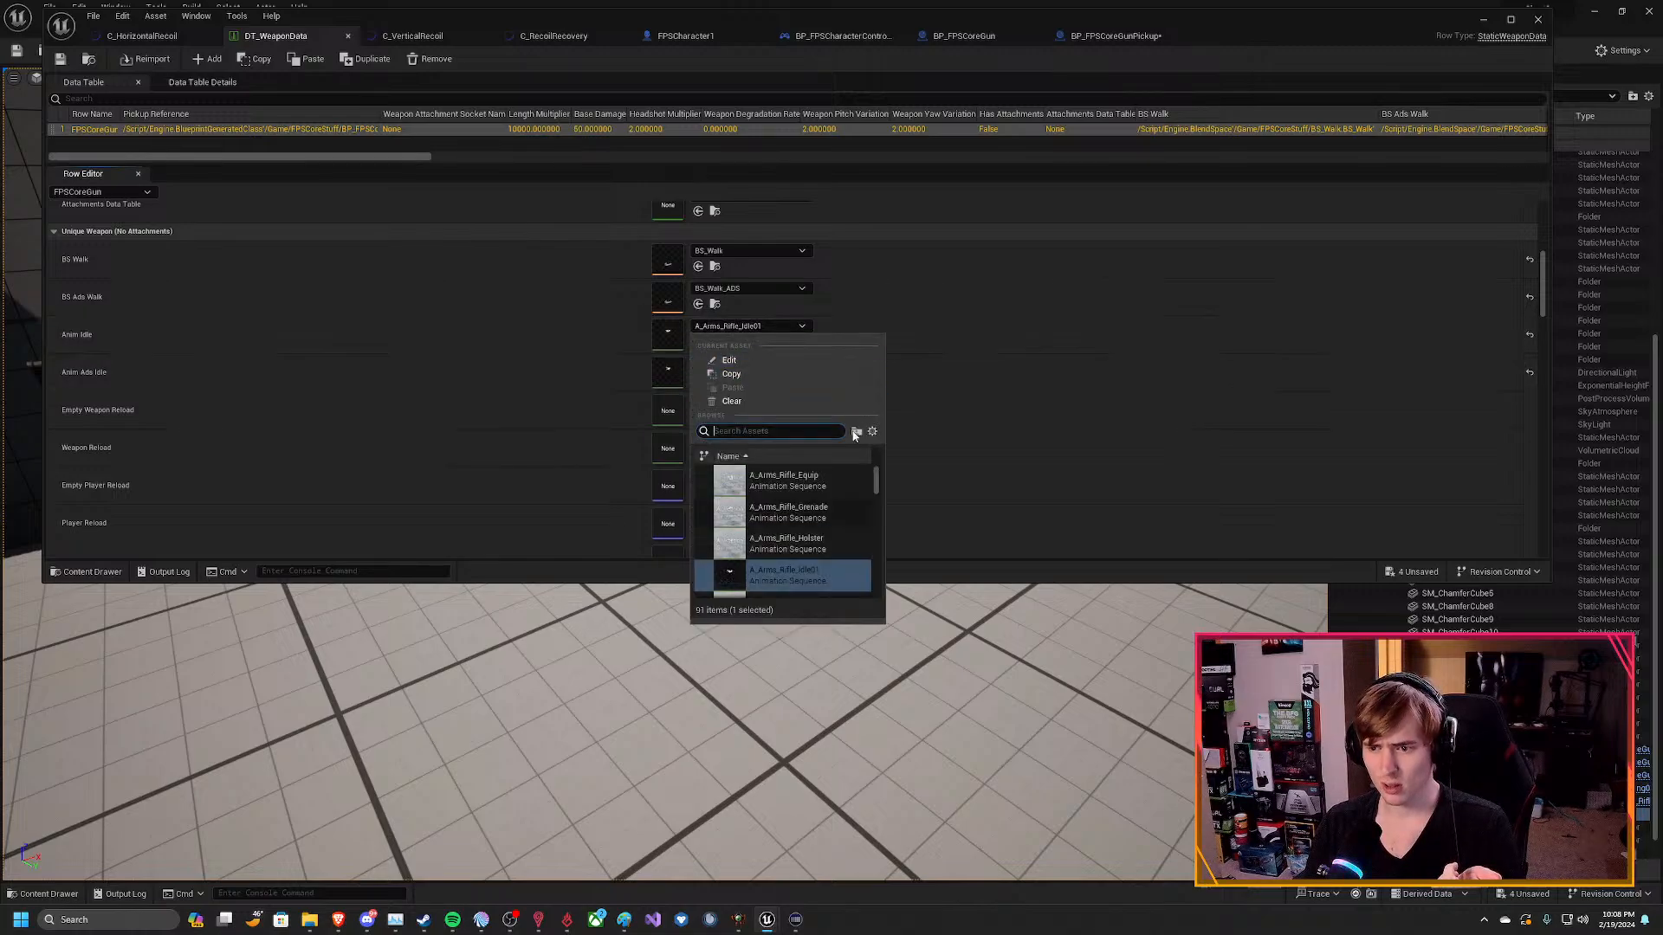
pyautogui.scroll(-4, 848, 538)
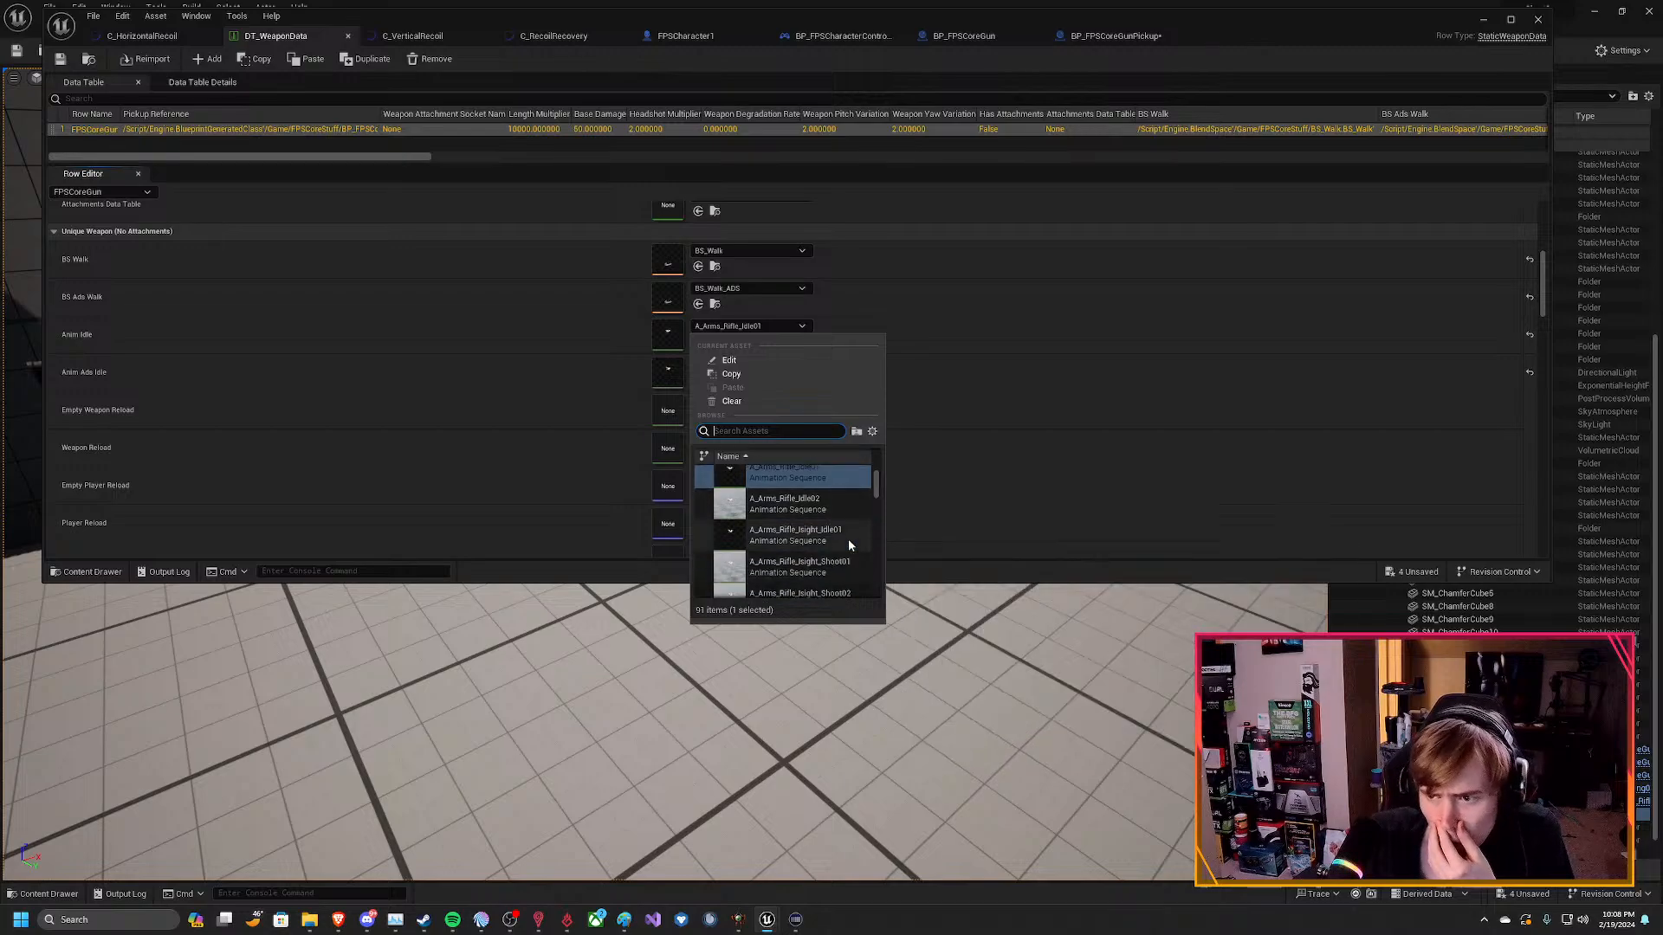
pyautogui.scroll(-5, 819, 563)
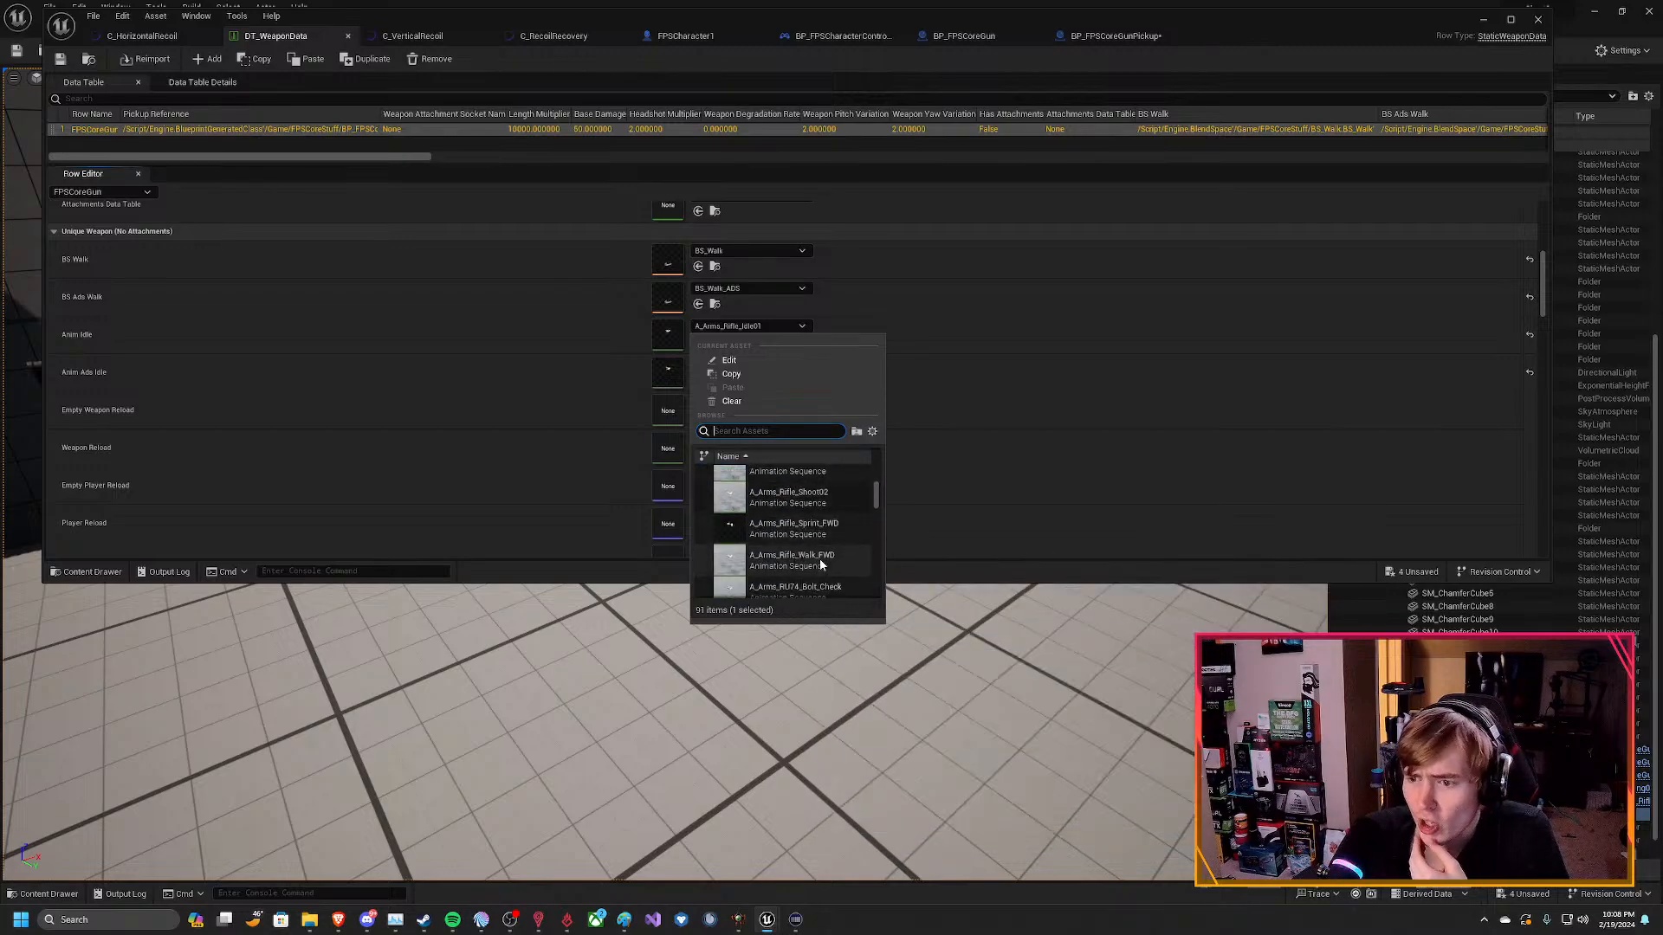
pyautogui.scroll(-2, 829, 525)
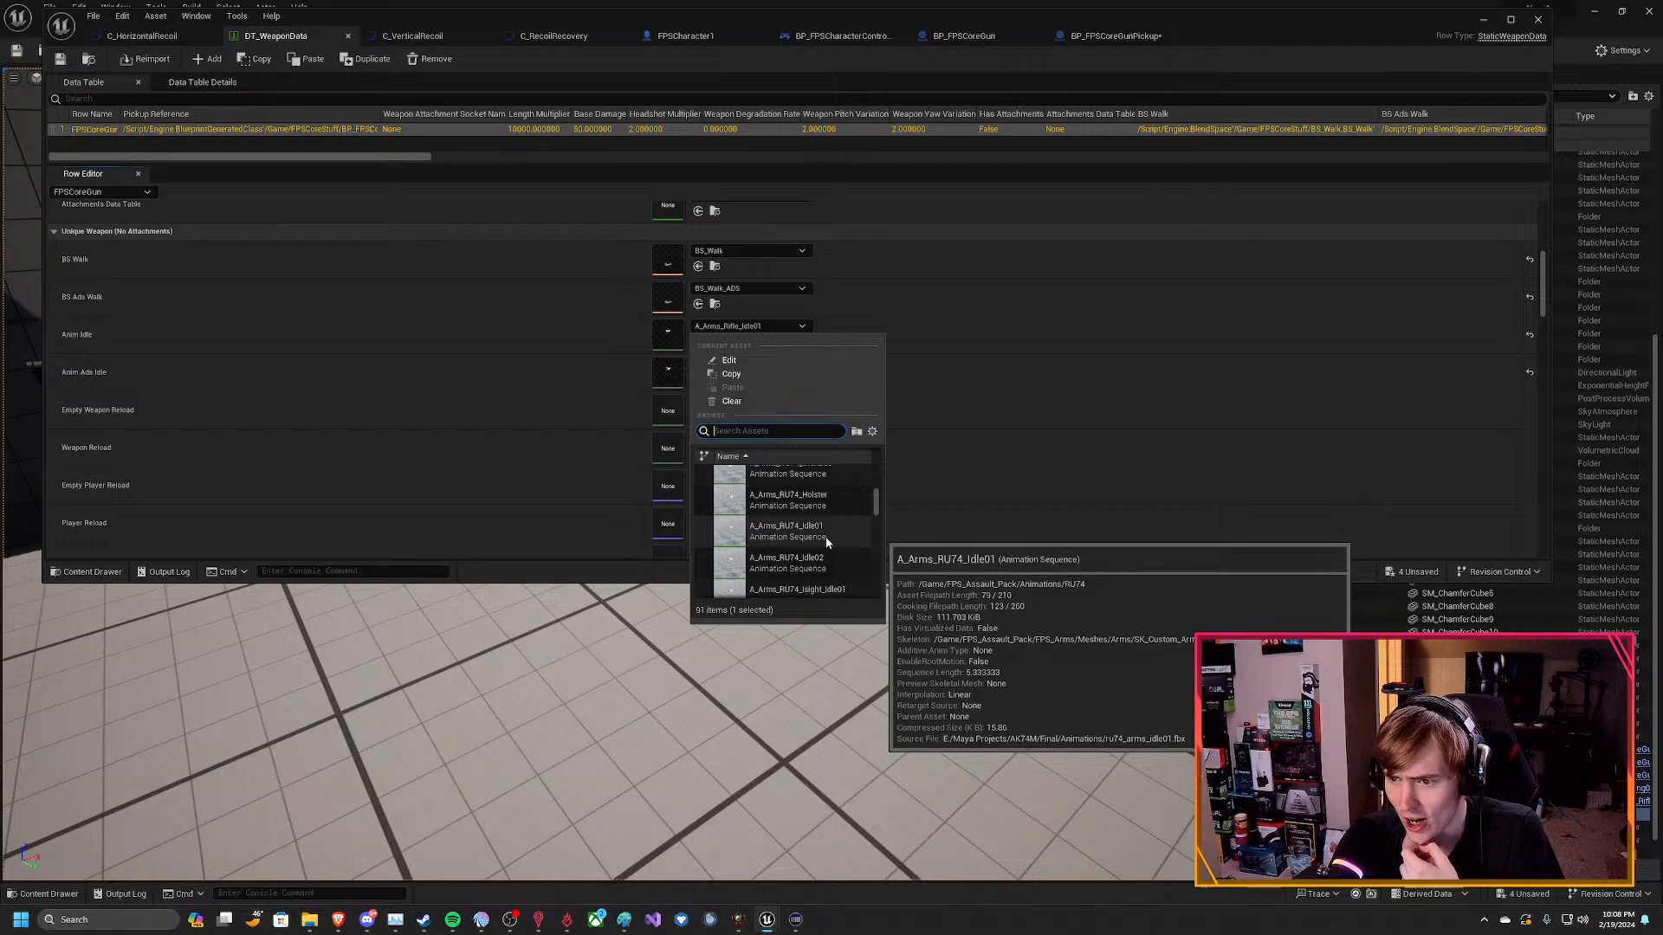
pyautogui.click(828, 533)
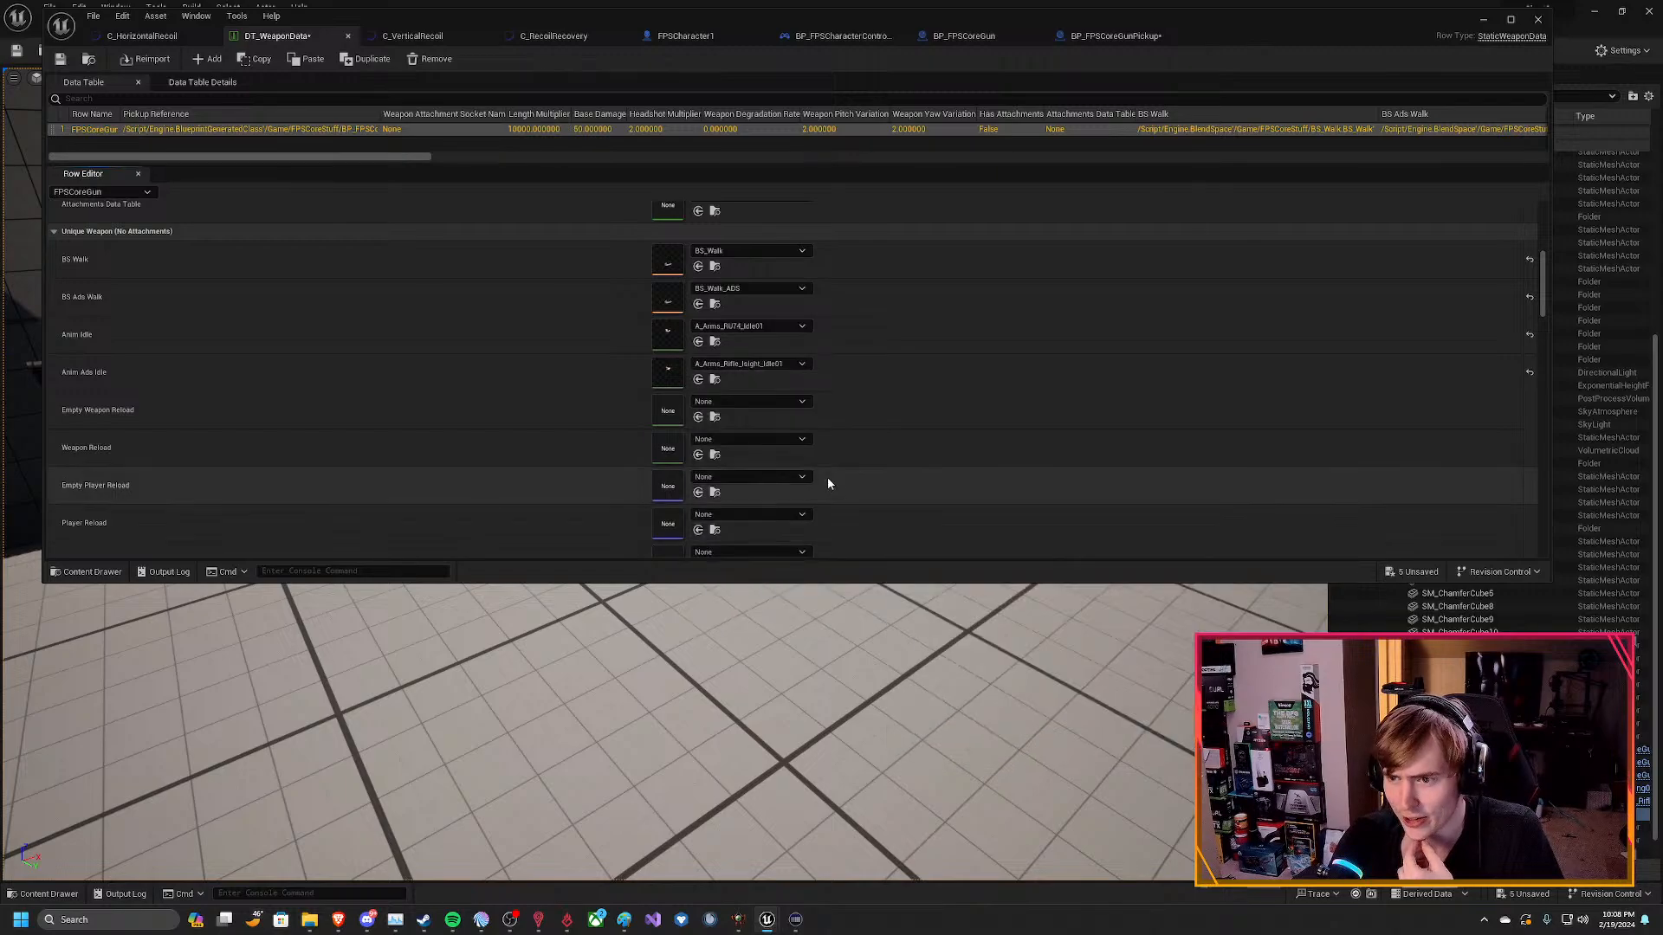
# Look through the A_Arms_RU74 animation sequences for a replacement for the FPSCoreGun row's Anim Ads Idle entry.
pyautogui.click(780, 364)
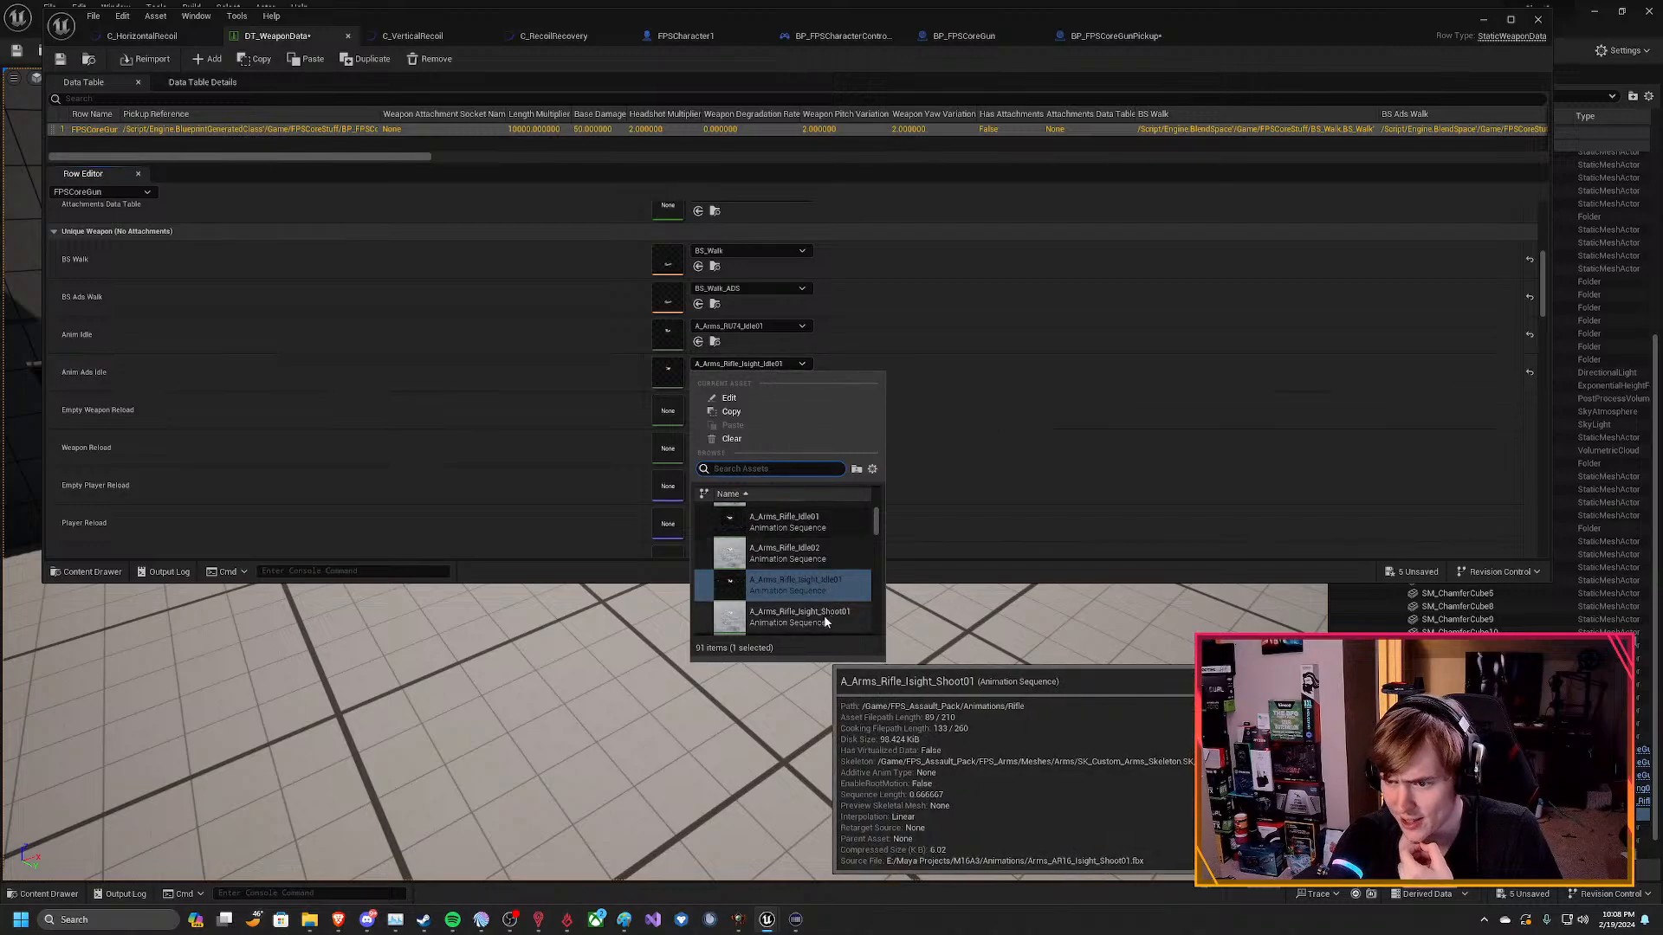
pyautogui.scroll(-3, 829, 590)
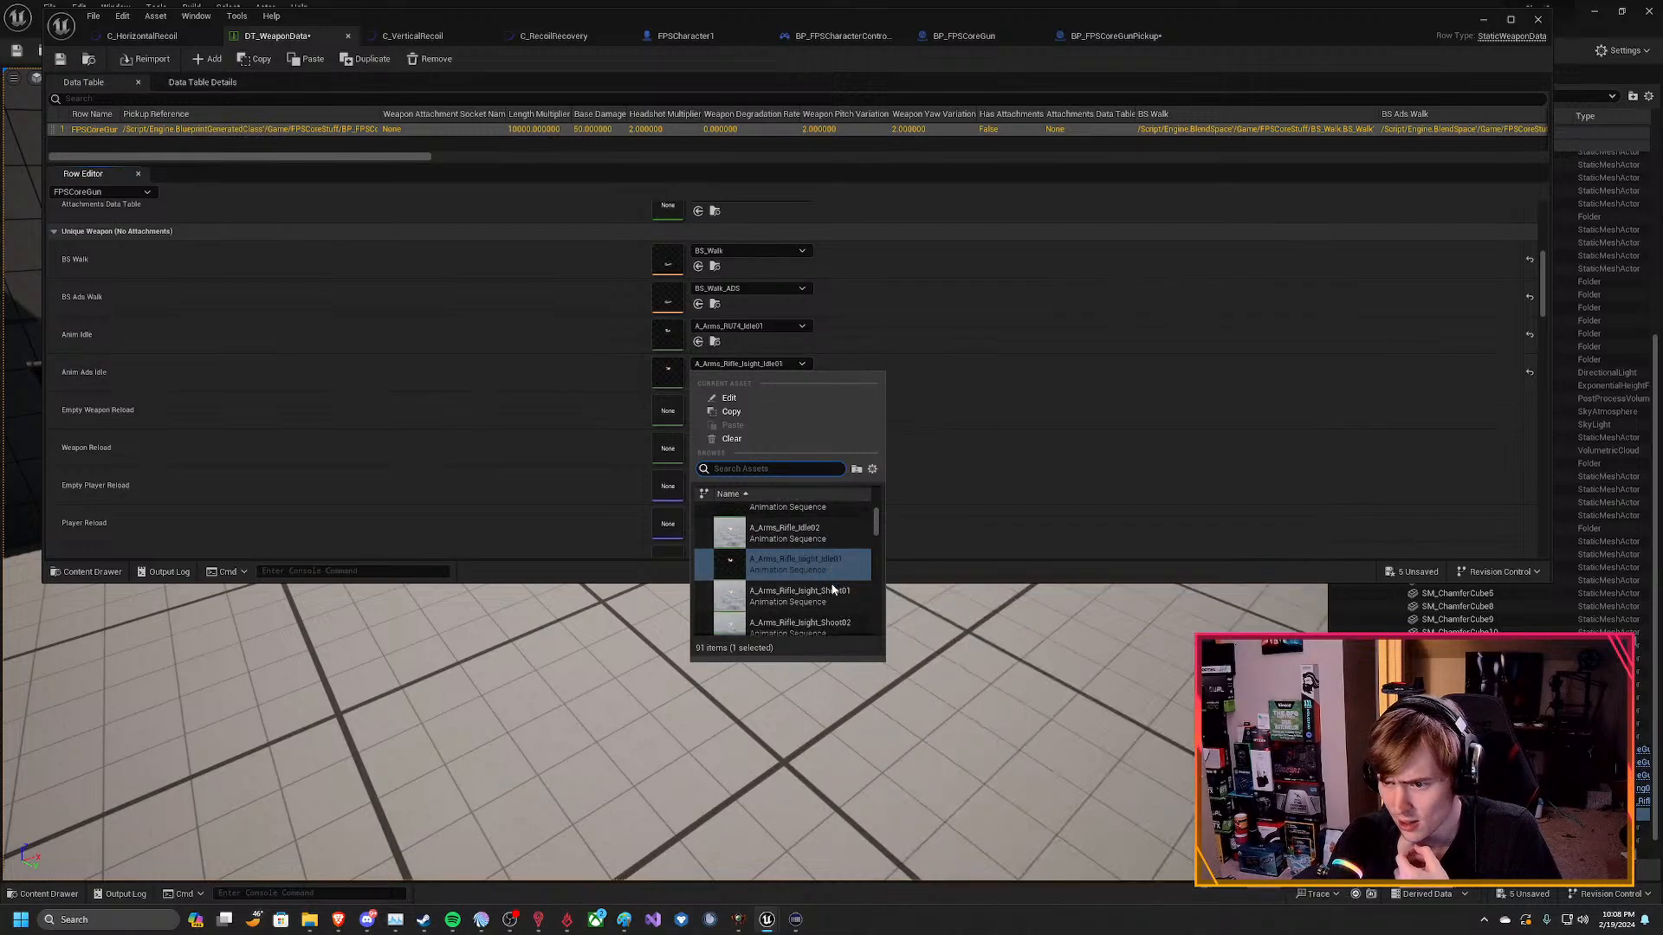
pyautogui.scroll(-3, 831, 578)
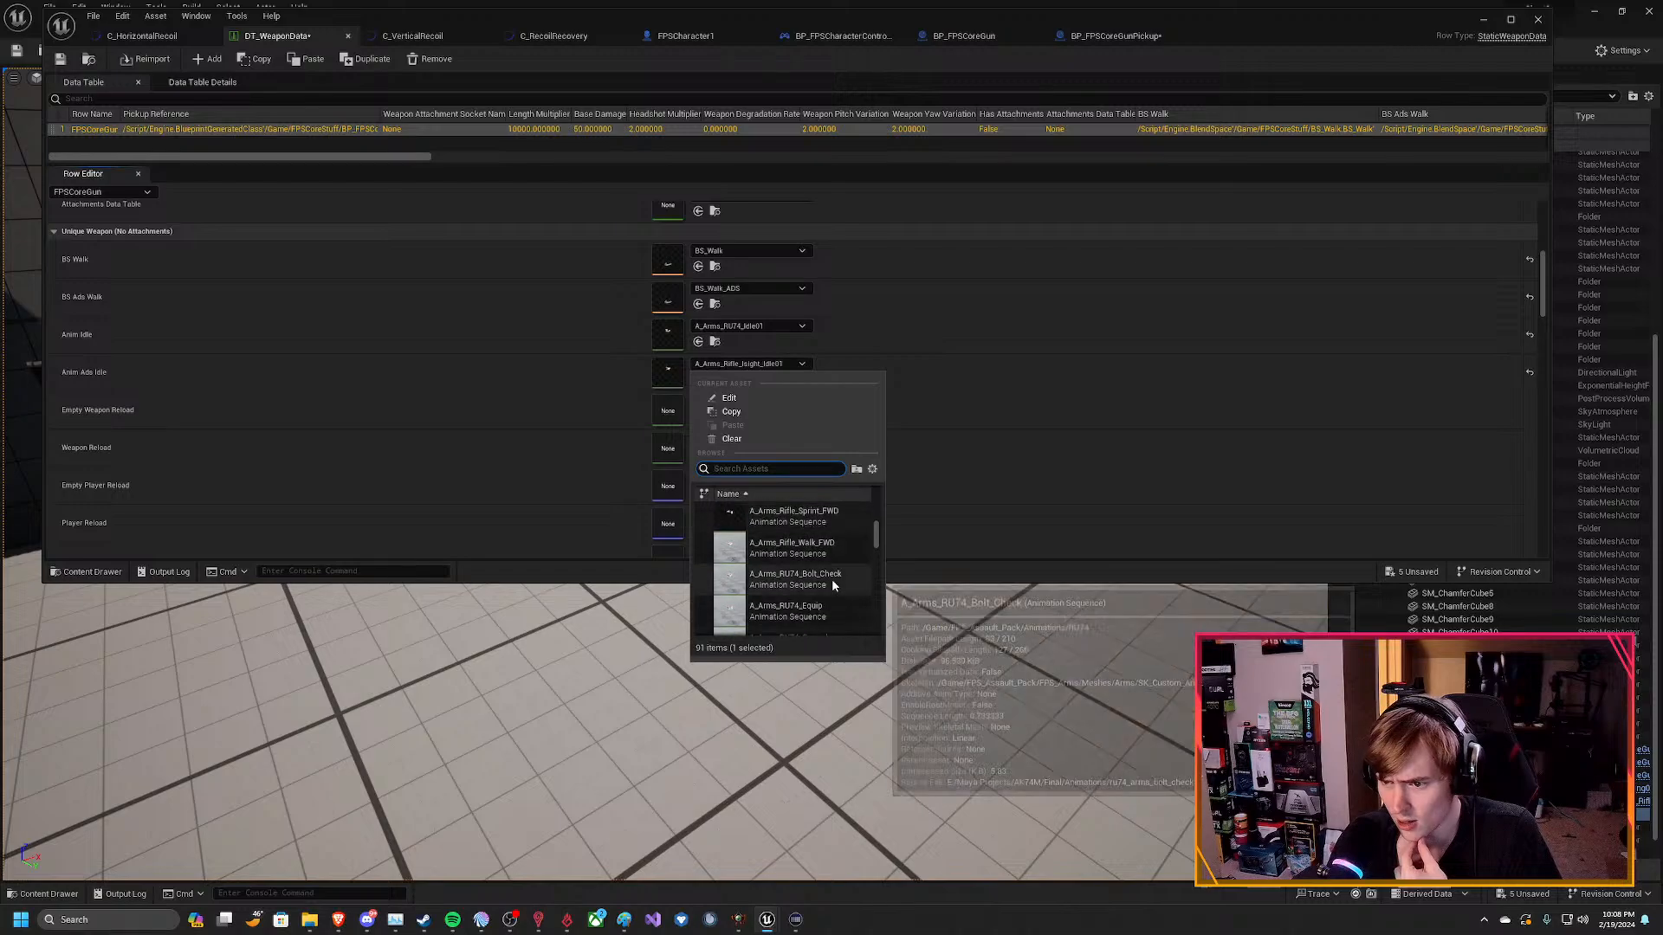
pyautogui.scroll(-2, 814, 598)
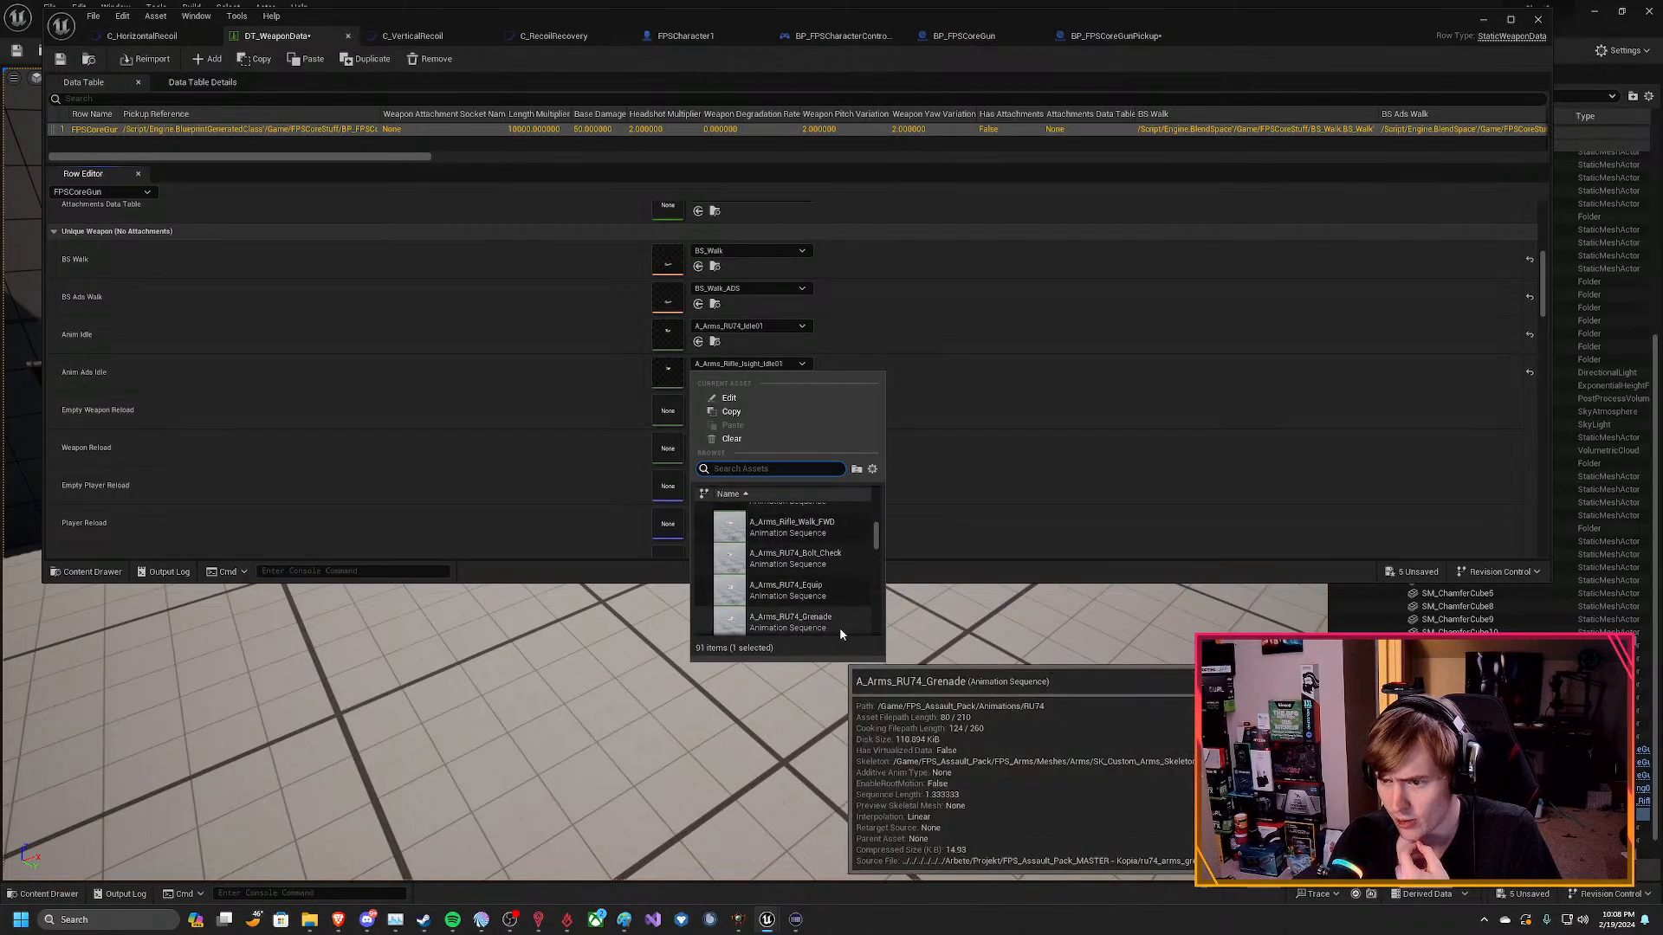
pyautogui.moveTo(762, 574)
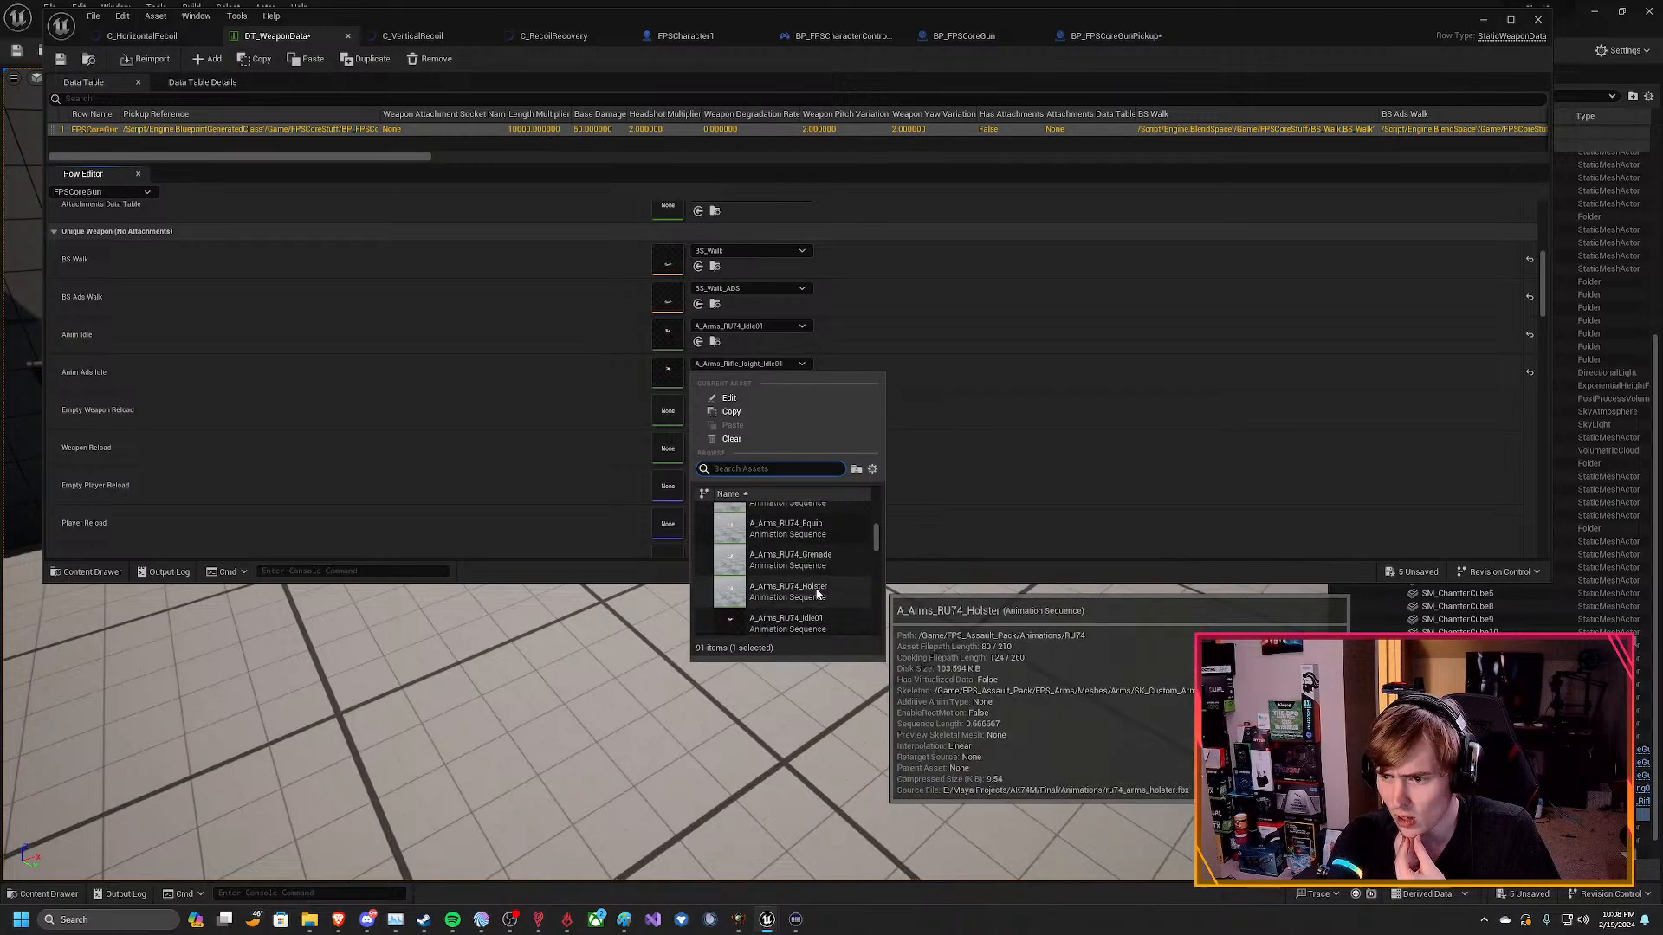
pyautogui.scroll(-2, 816, 582)
pyautogui.moveTo(810, 616)
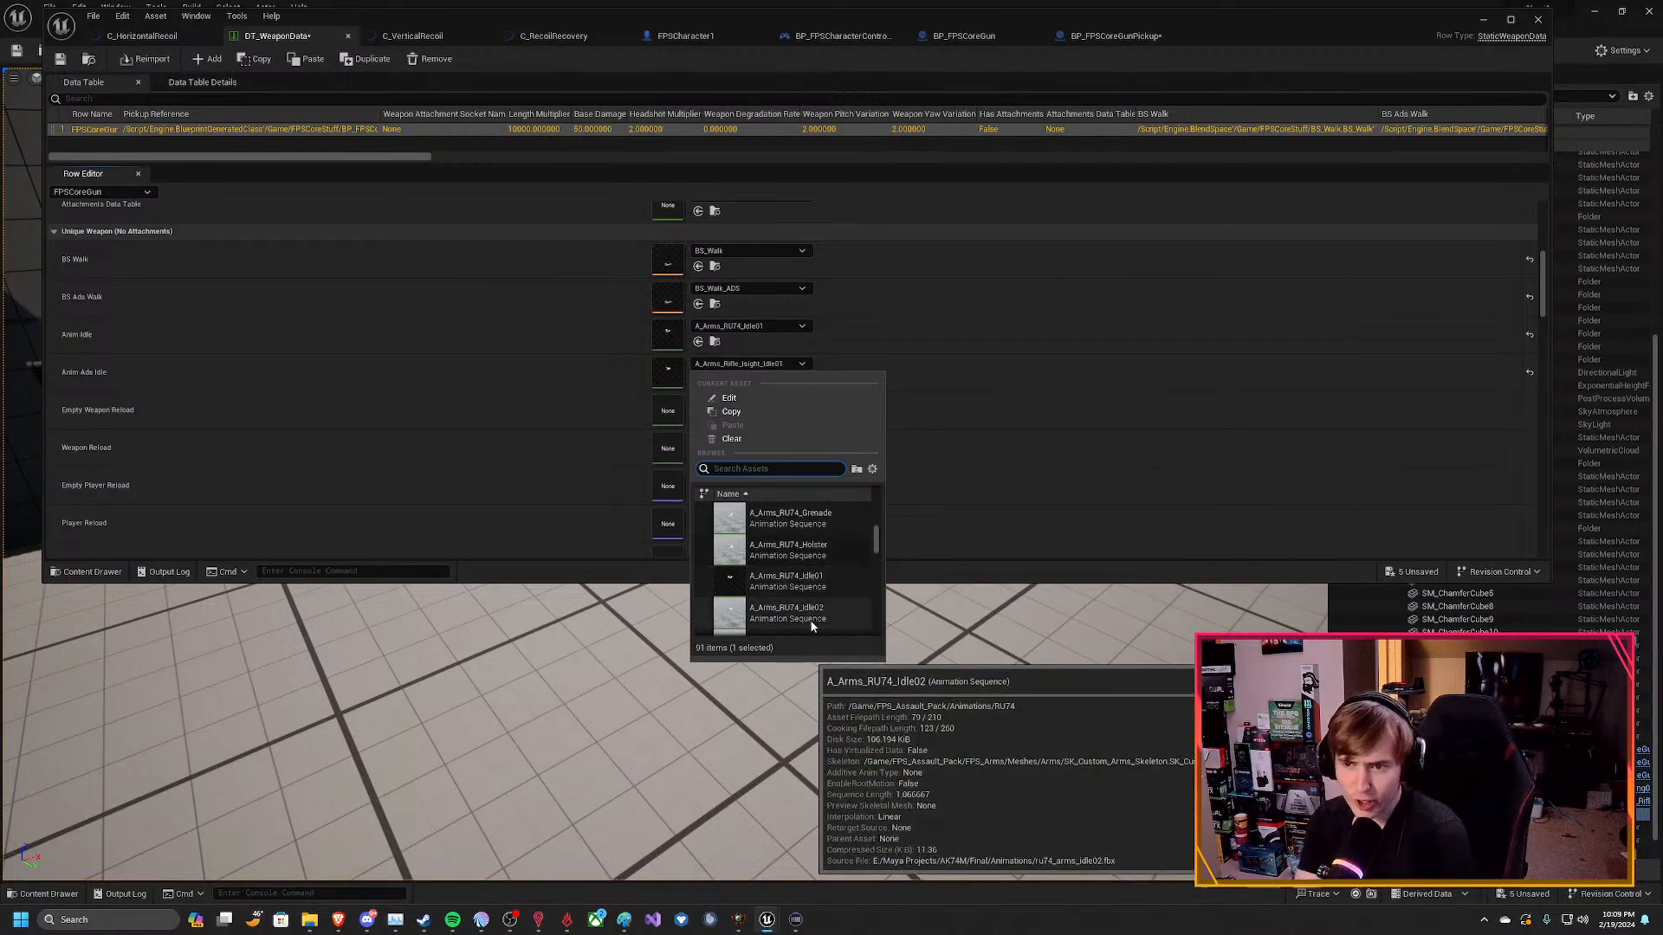